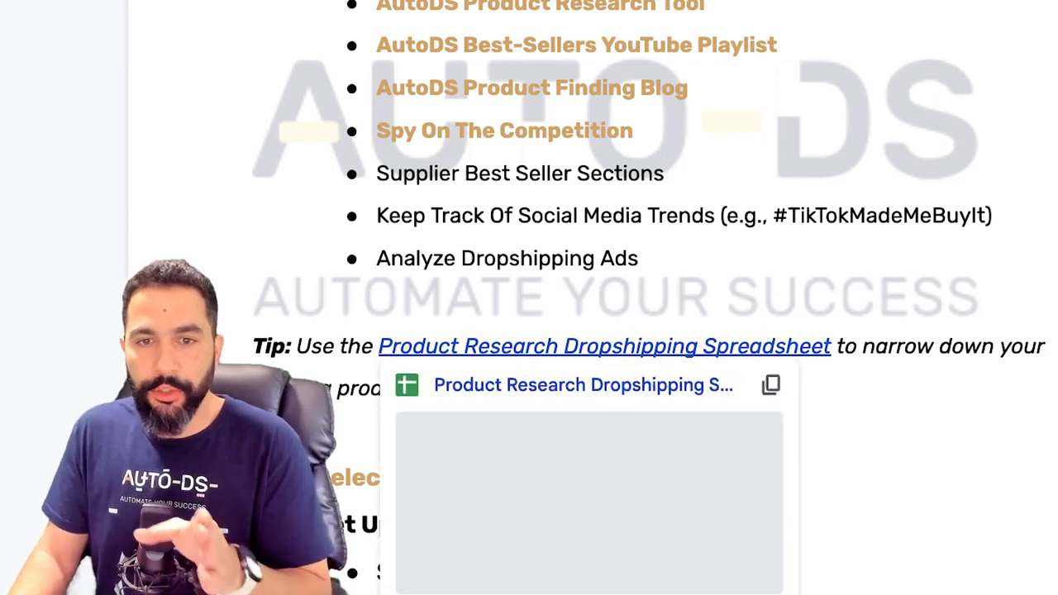
Open the Product Research Dropshipping Spreadsheet linked in the checklist's tip and clear the selected range of product cells.
click(584, 386)
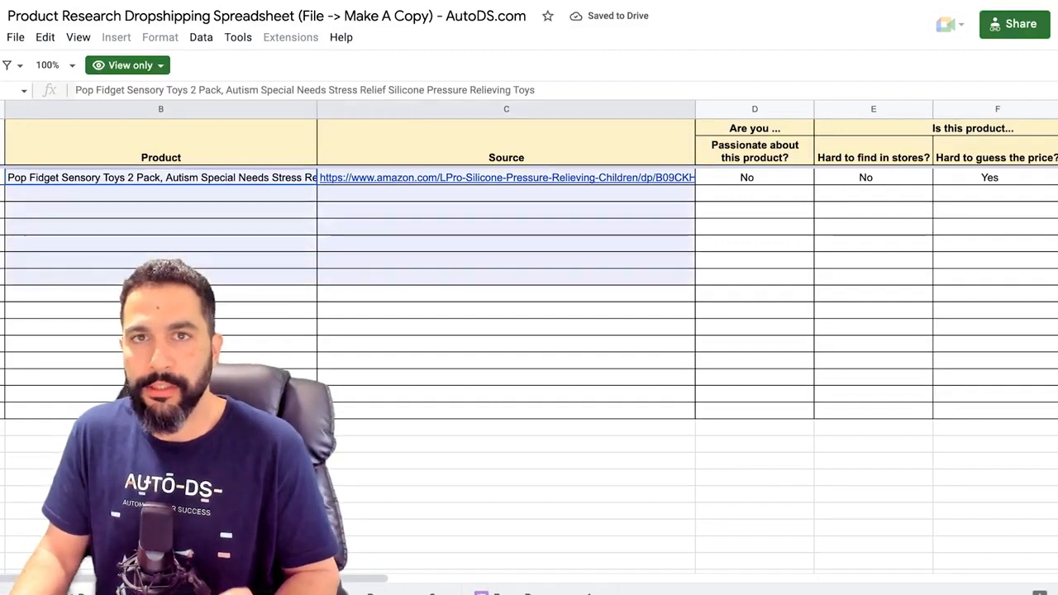
drag(653, 260, 749, 343)
click(755, 310)
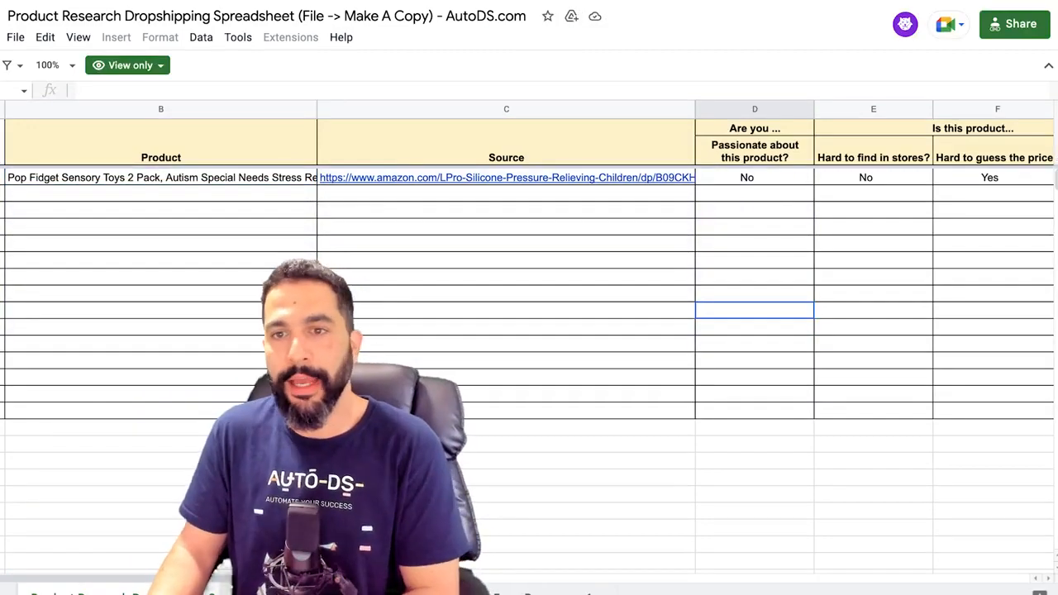
Examine the spreadsheet's product criteria columns, from the "Are you ..." heading through "Does this product...", and return to the first columns.
click(755, 128)
key(Right)
key(Right)
key(Right)
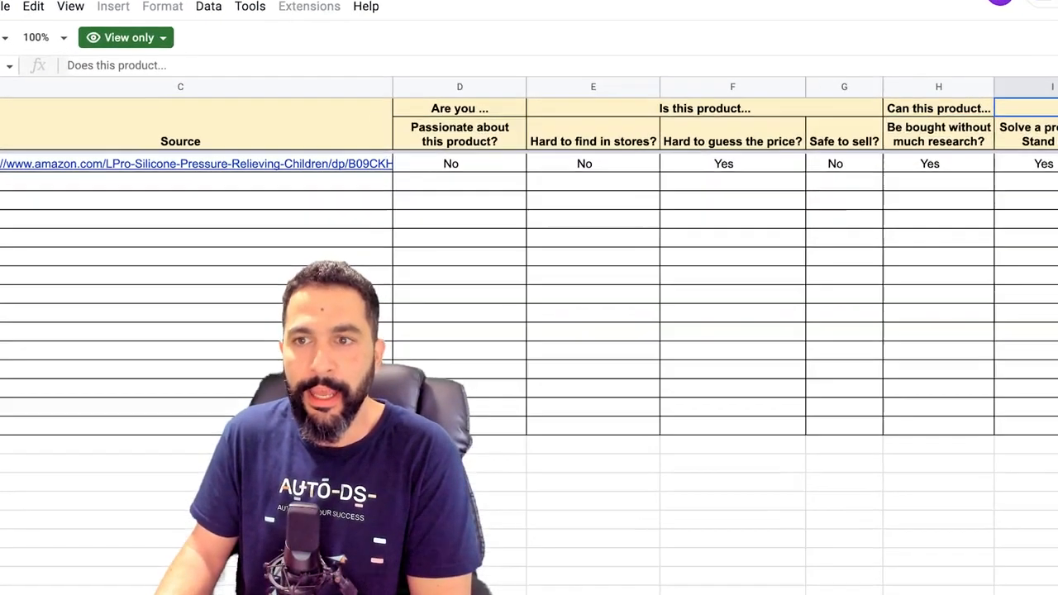
scroll(530, 273, right, 5)
click(509, 167)
key(Left)
key(Left)
key(Right)
key(Right)
key(Right)
key(Right)
key(Left)
key(Left)
key(Left)
key(Left)
key(Left)
scroll(529, 298, left, 5)
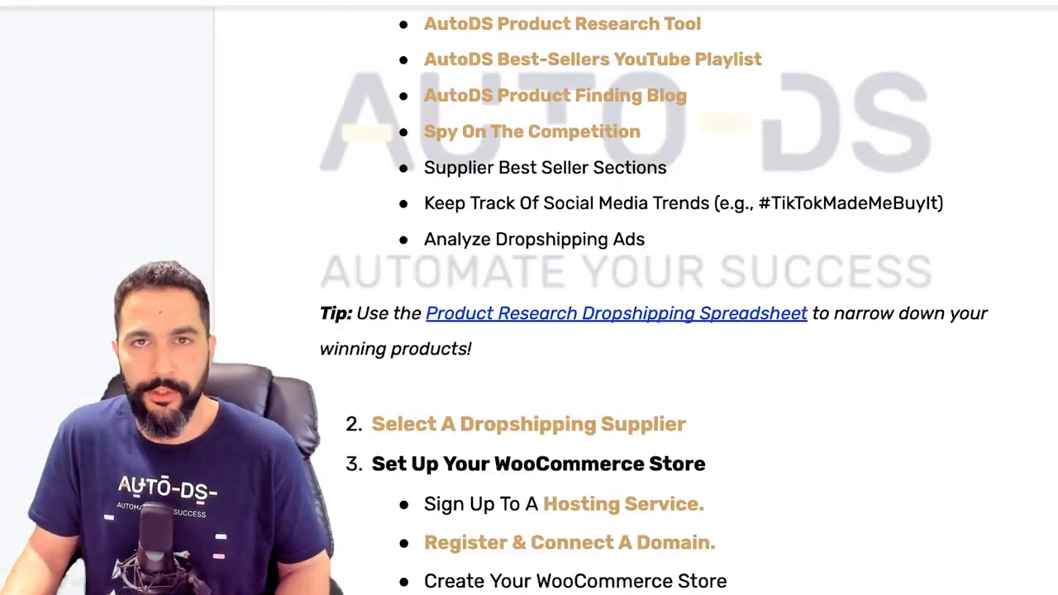
Review the checklist's Find Winning Products section and tip, and look over the product rows in the research spreadsheet.
scroll(645, 331, up, 2)
drag(647, 424, 425, 208)
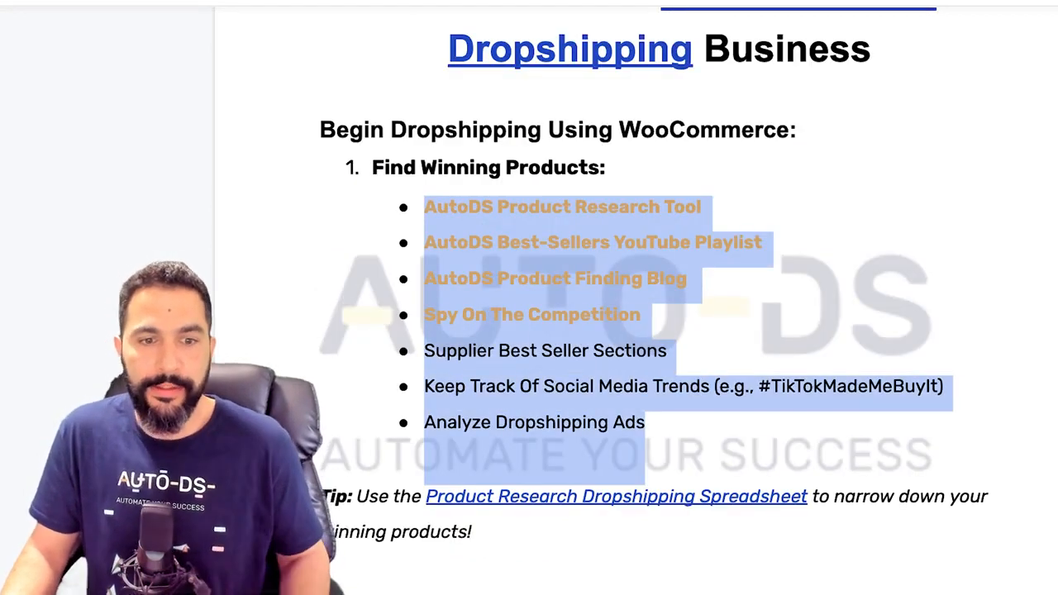
click(616, 497)
drag(481, 583, 476, 538)
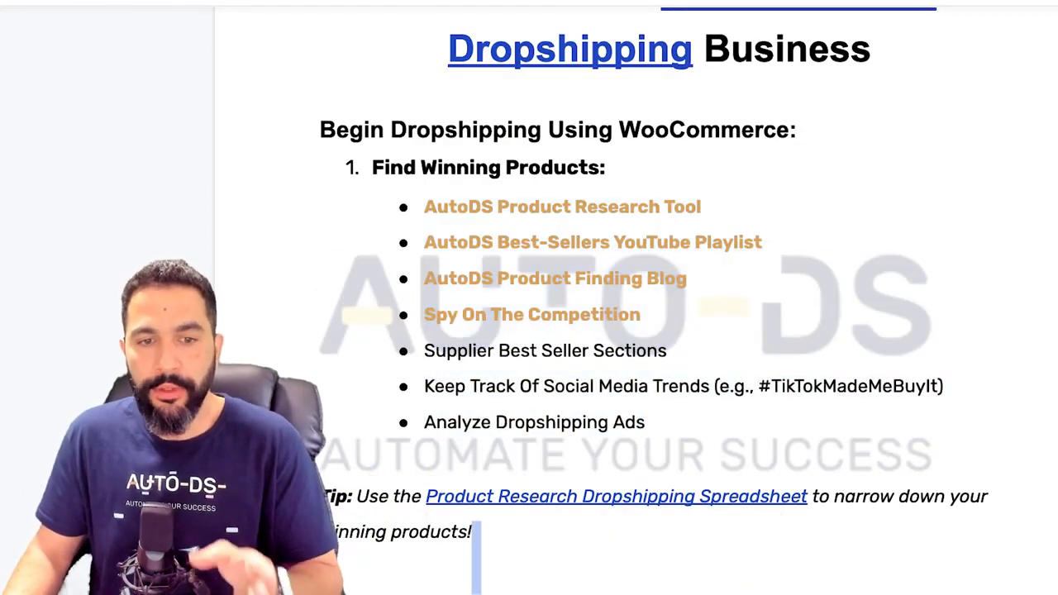
scroll(645, 331, down, 3)
scroll(645, 331, up, 3)
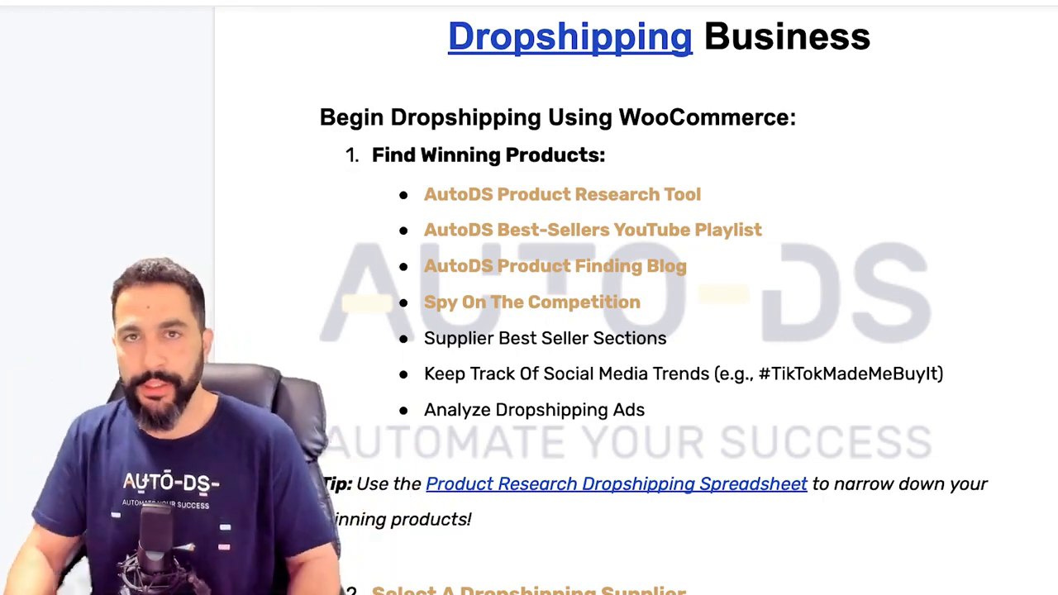
scroll(645, 331, down, 2)
scroll(645, 331, up, 2)
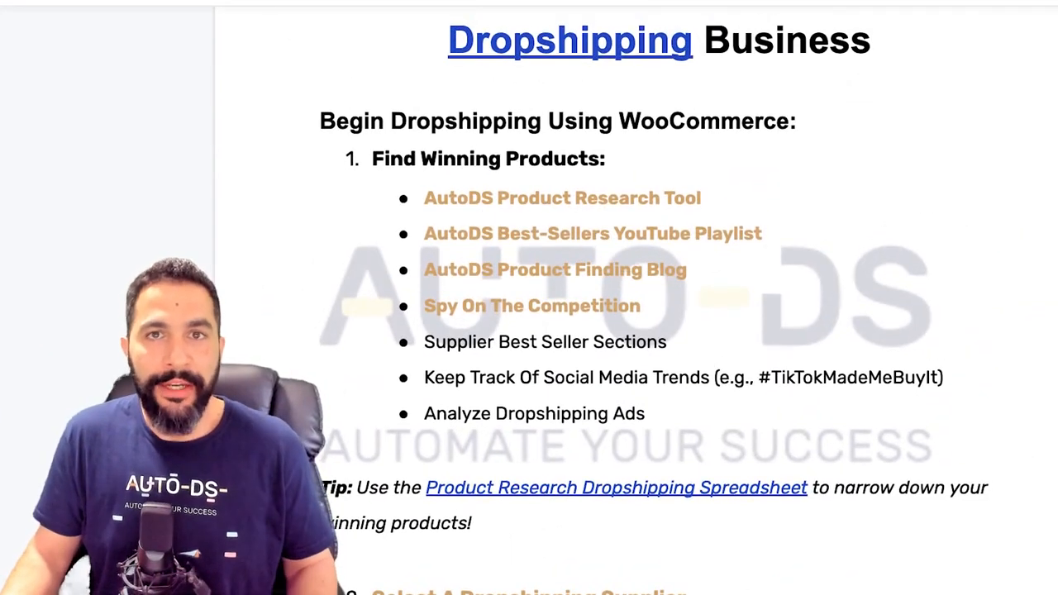
scroll(653, 331, down, 8)
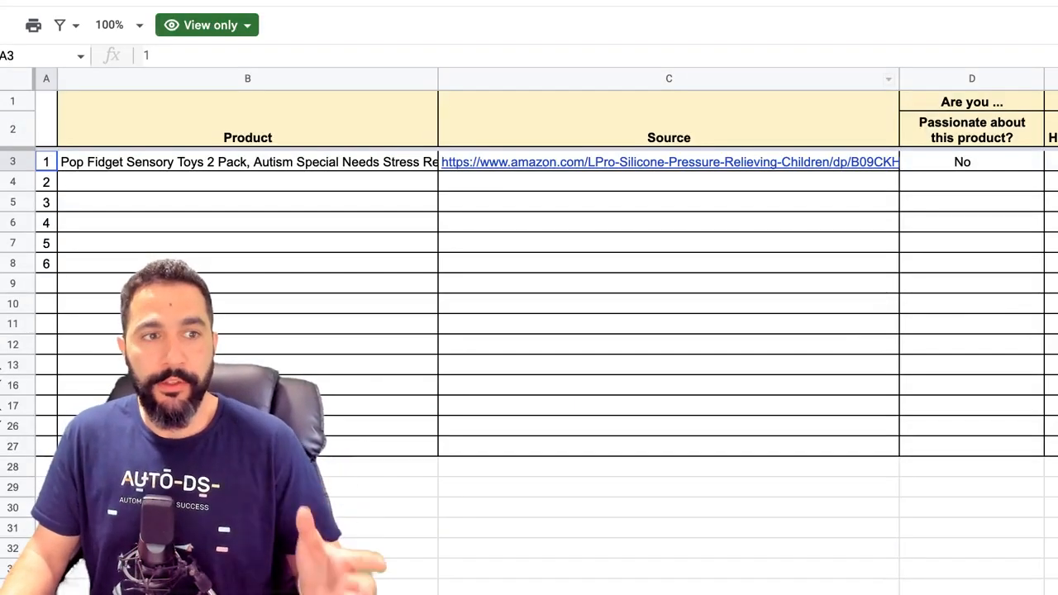
drag(331, 162, 959, 344)
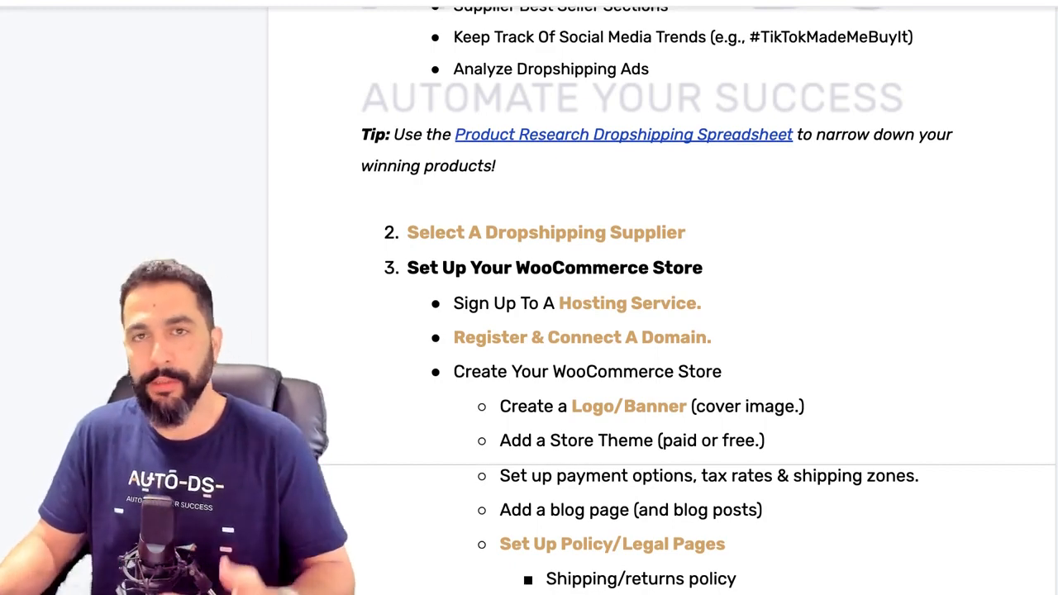
Open the checklist's Select A Dropshipping Supplier link and look through the AutoDS supplier list and warehouse location filters.
mouse_move(546, 233)
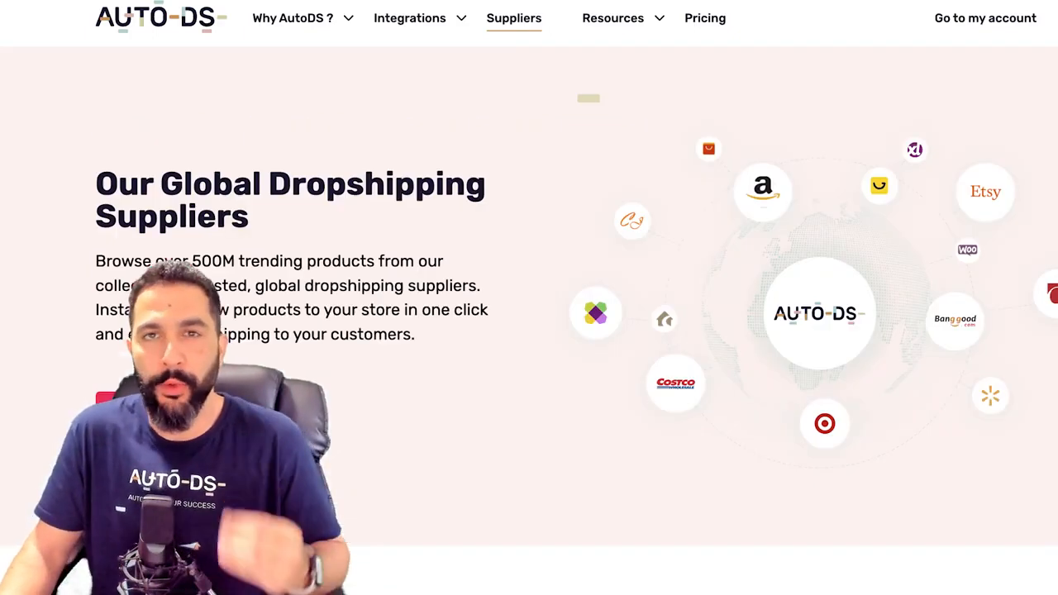
scroll(529, 315, down, 5)
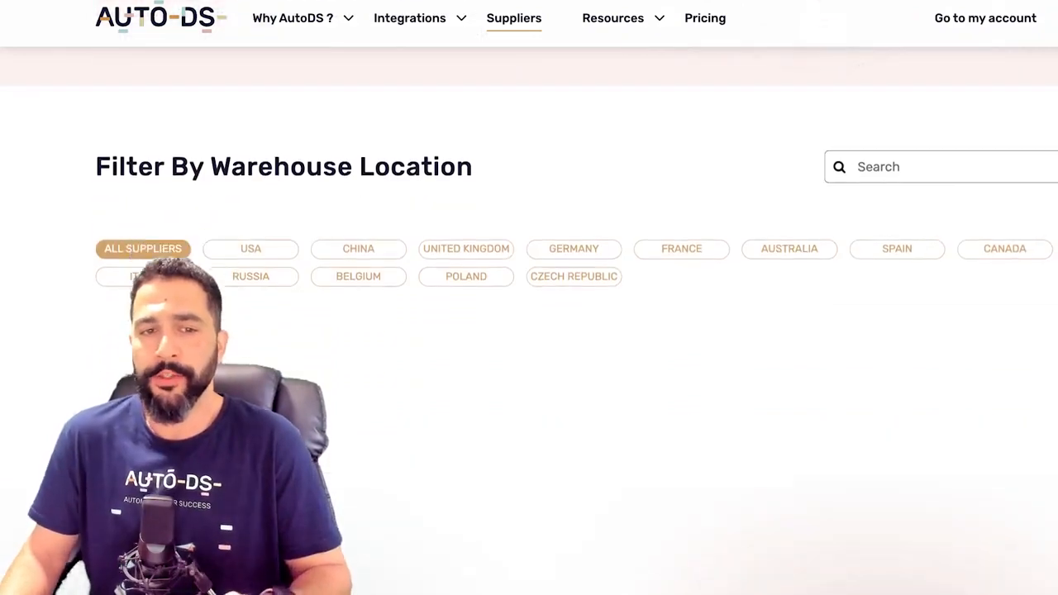
scroll(530, 331, down, 4)
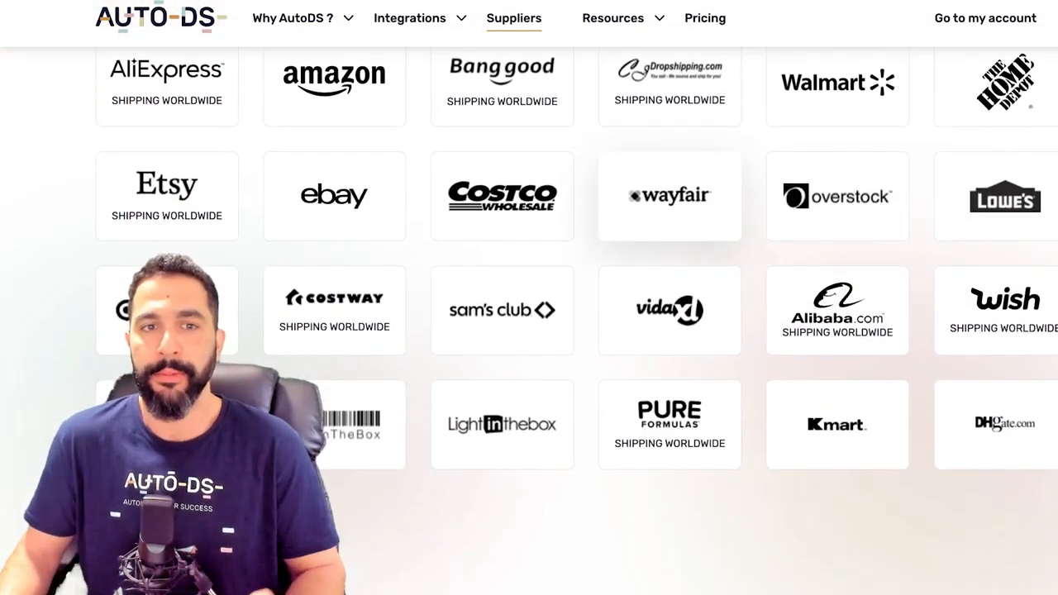
scroll(530, 314, up, 3)
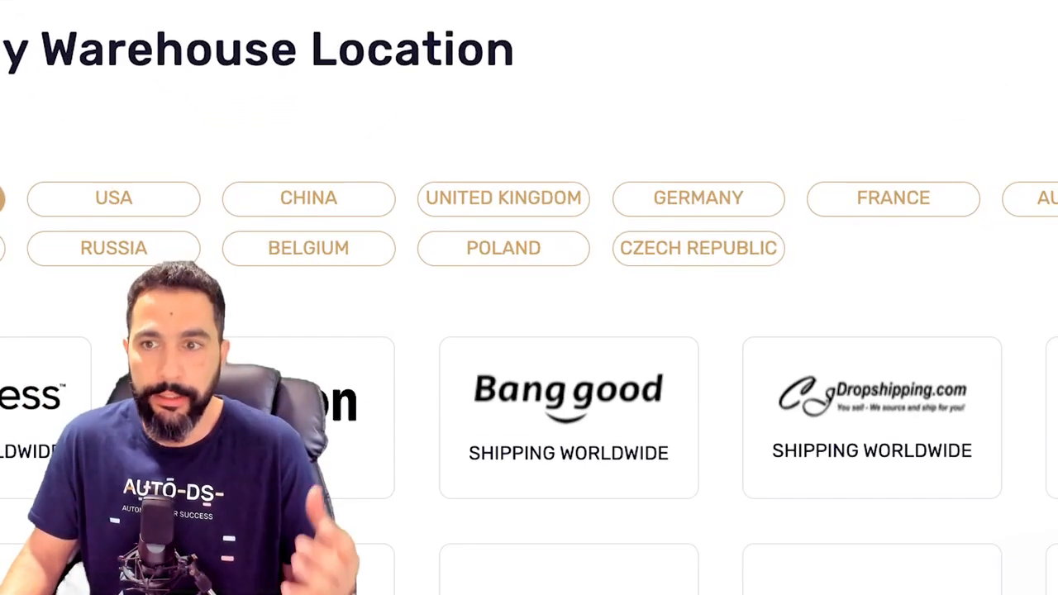
Filter the suppliers by United Kingdom warehouse location, restore all suppliers, and look through the full list.
click(504, 199)
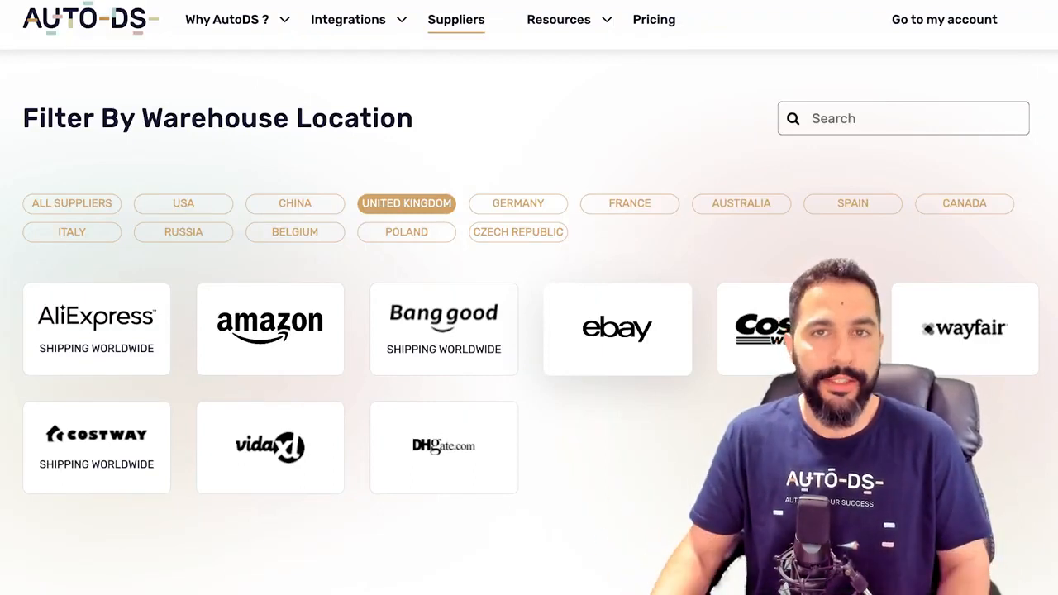
click(72, 204)
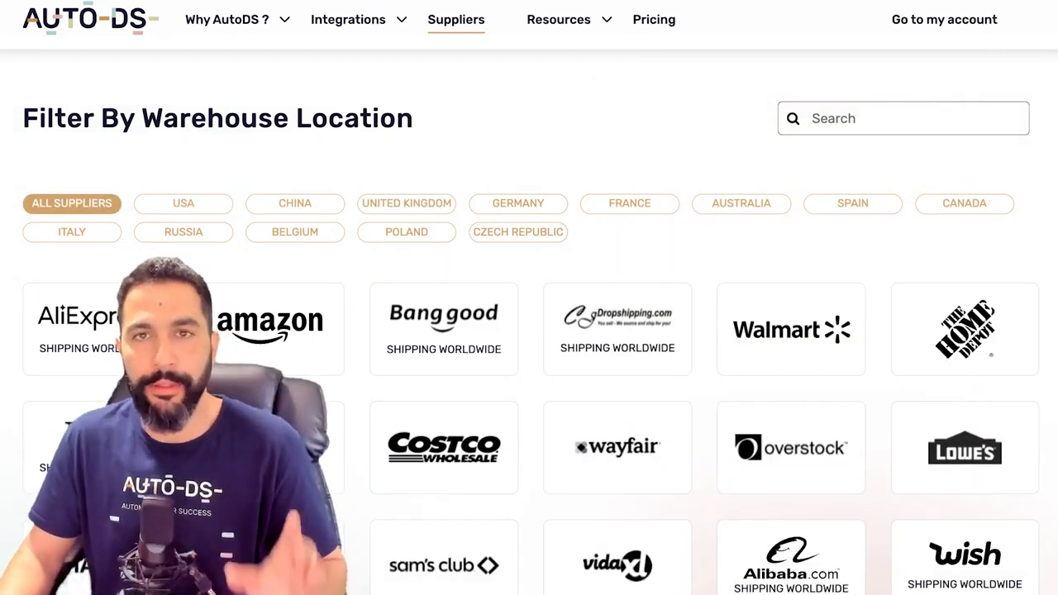
scroll(529, 372, down, 4)
scroll(530, 373, up, 4)
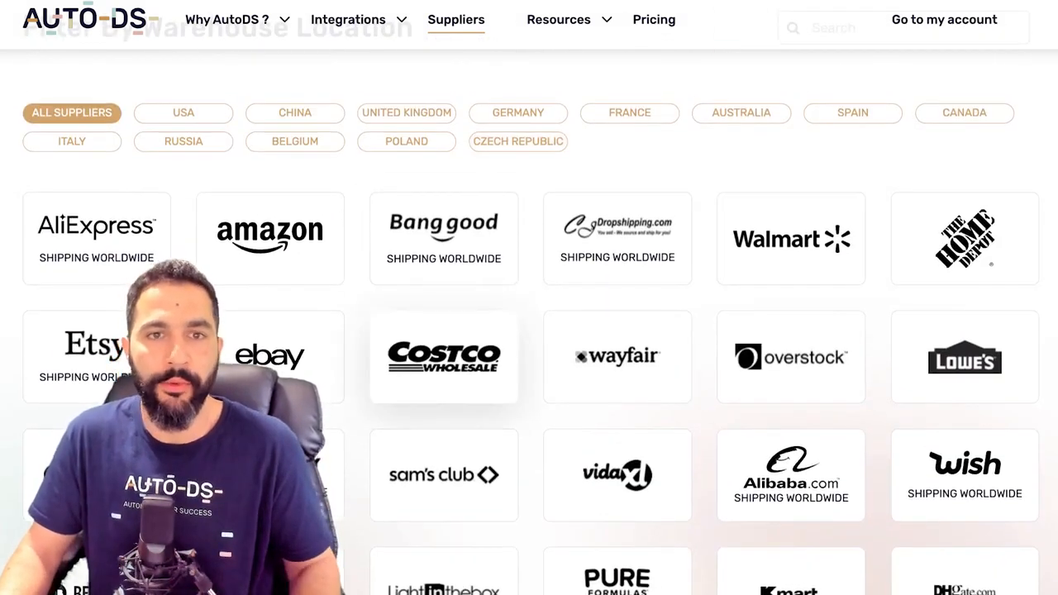
scroll(444, 357, down, 1)
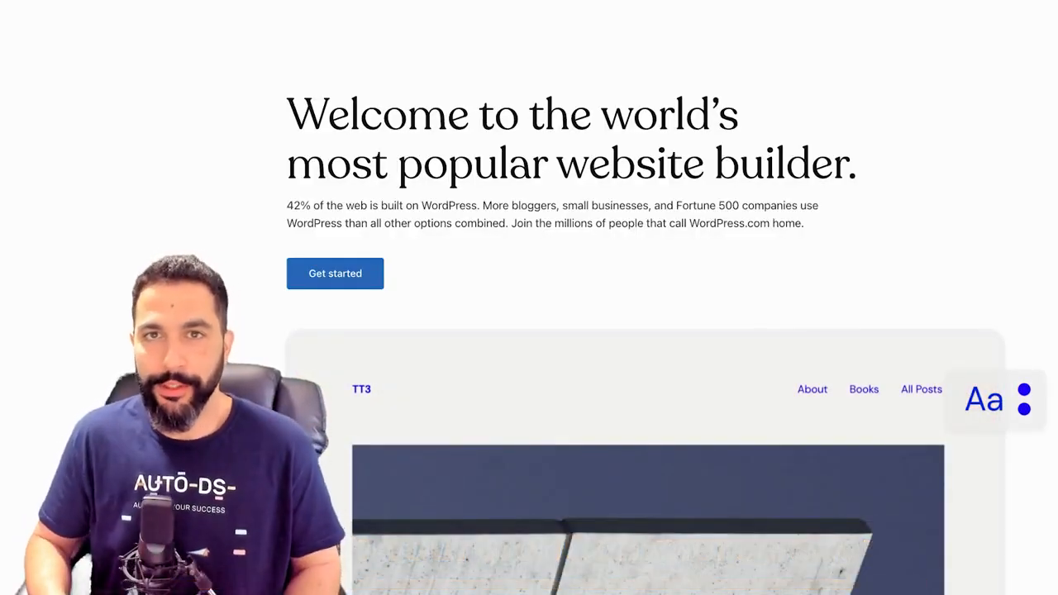
View the WordPress.com introduction and highlight the $25/month WooCommerce plugin price in the hosting article.
scroll(645, 331, down, 1)
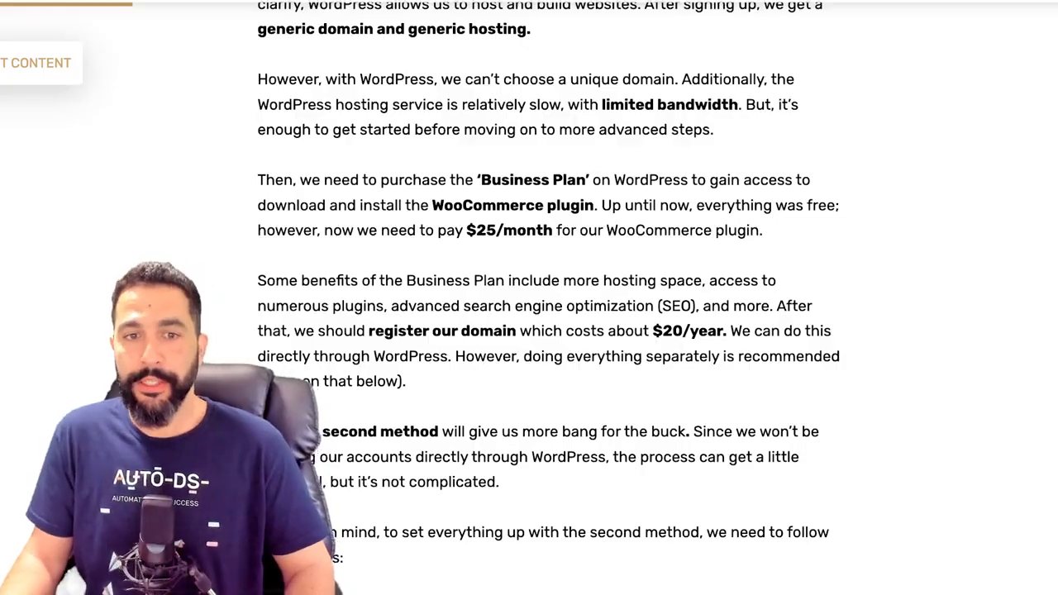
drag(466, 231, 554, 231)
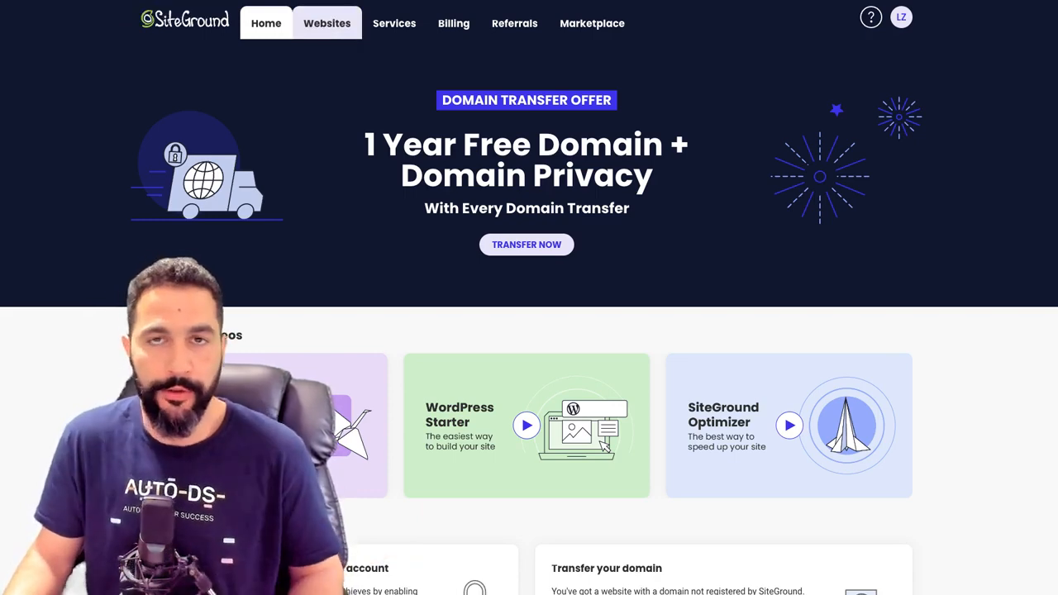
Open the Websites section in SiteGround and check productchasers.com there and on its GoDaddy dashboard.
click(327, 23)
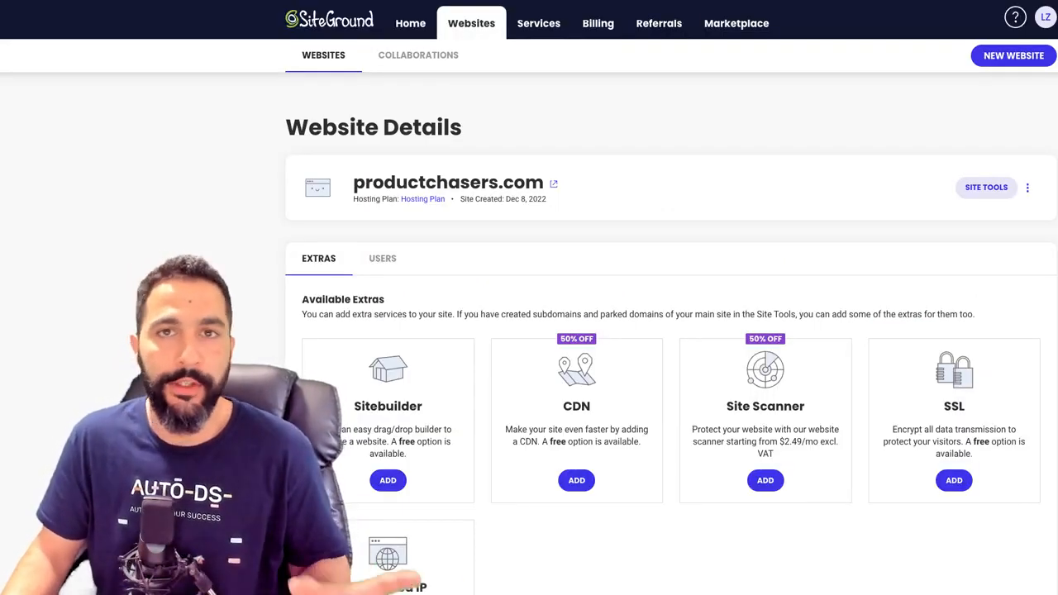
key(ctrl+plus)
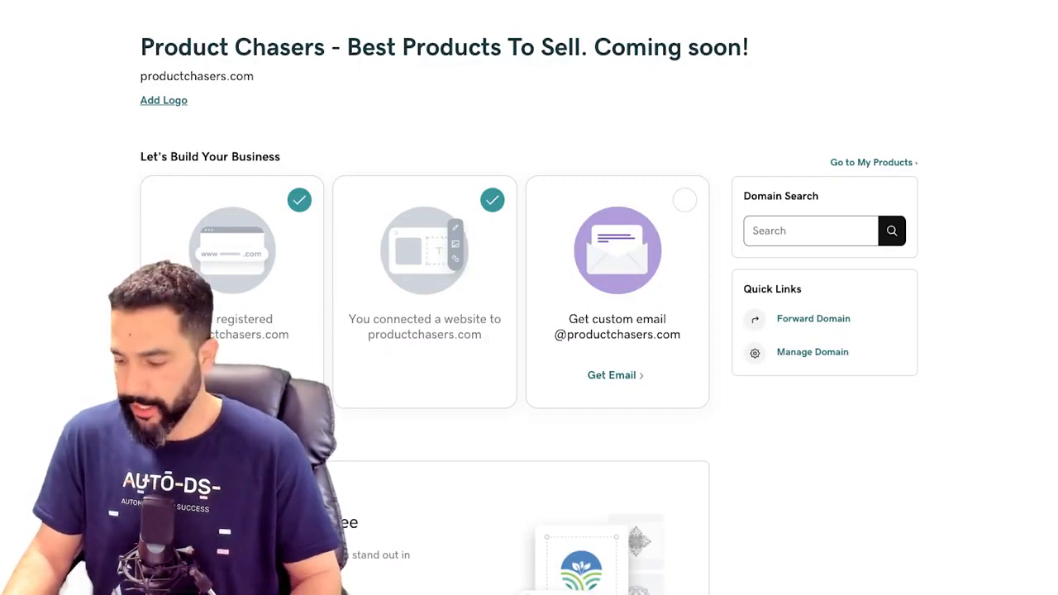
key(ctrl+plus)
drag(101, 63, 310, 83)
scroll(310, 83, up, 1)
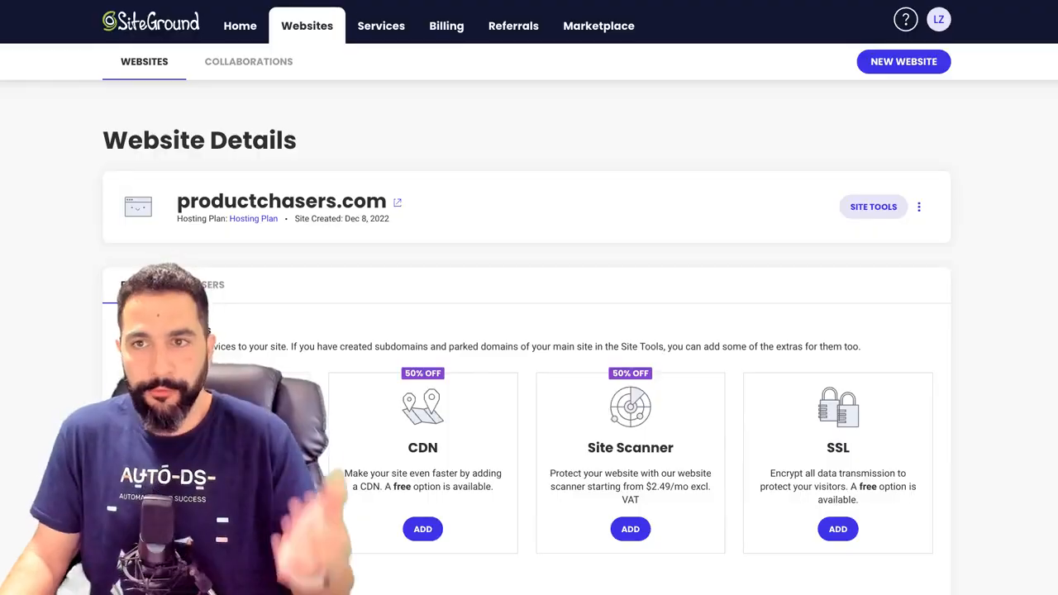
drag(190, 202, 269, 202)
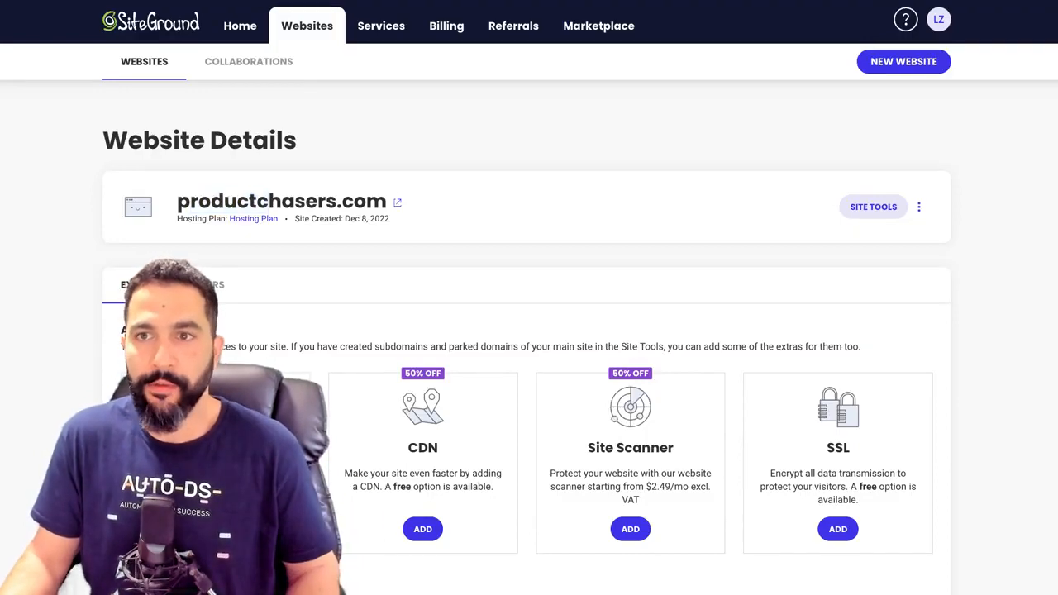
Start adding a new website in SiteGround, check the hosting plan choices, and cancel the request.
click(904, 62)
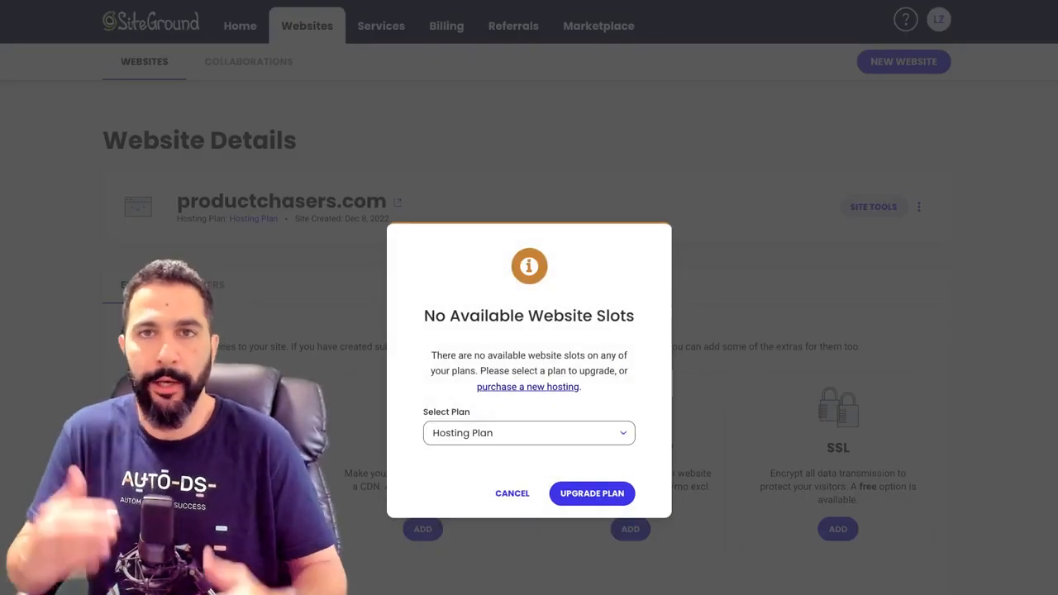
click(529, 433)
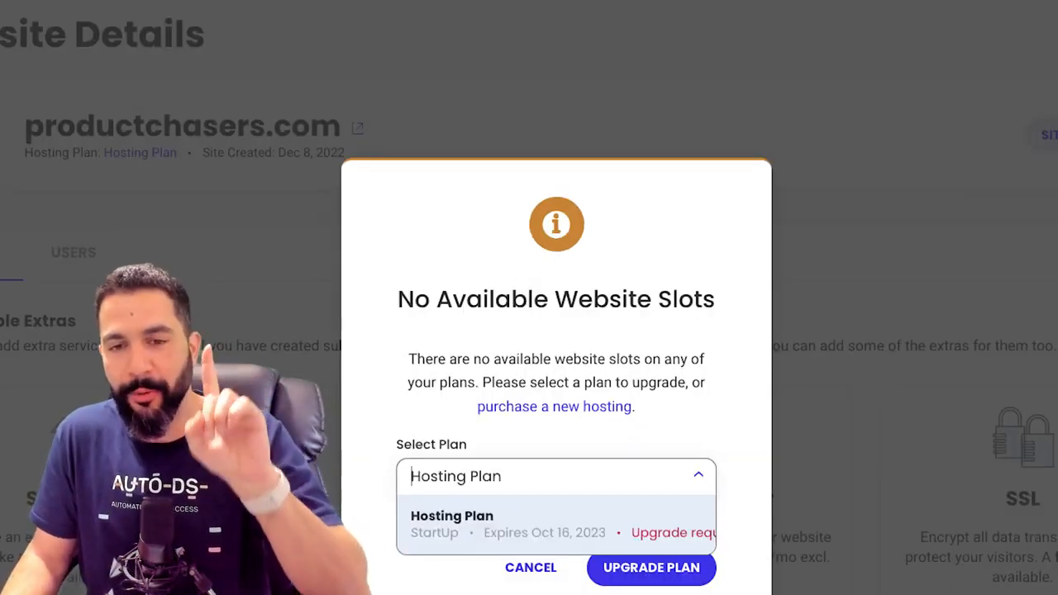
click(557, 477)
click(556, 477)
click(557, 477)
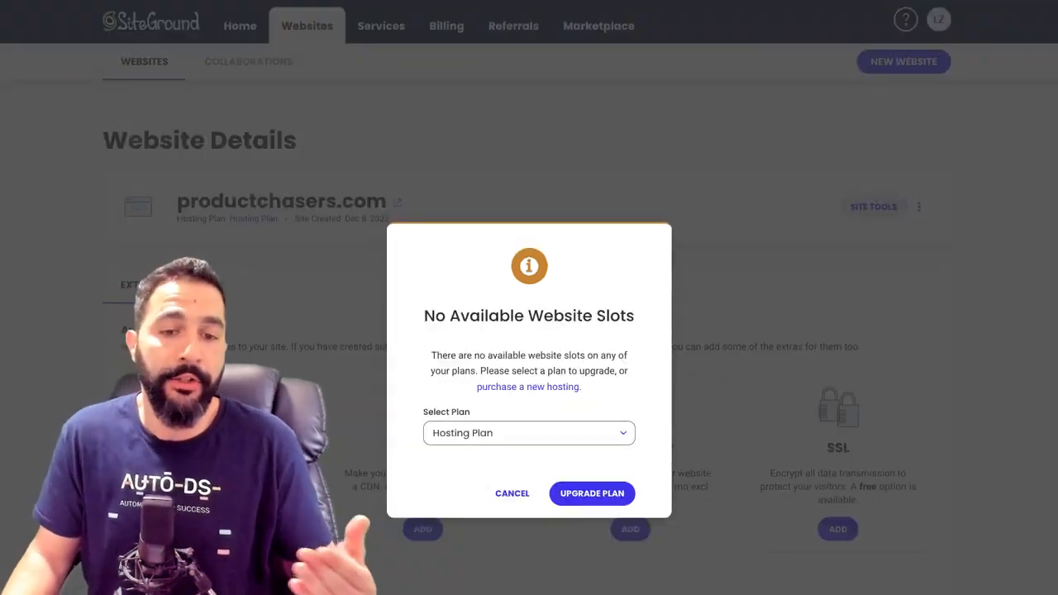
click(512, 493)
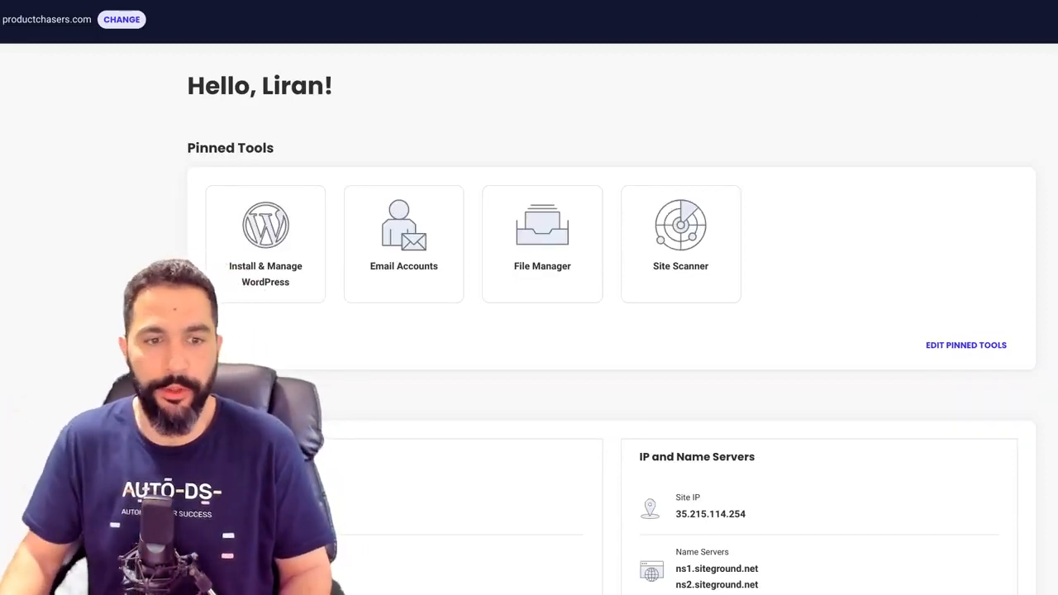
Find the IP and Name Servers information for productchasers.com in its site tools and highlight the Name Servers label.
scroll(676, 417, down, 3)
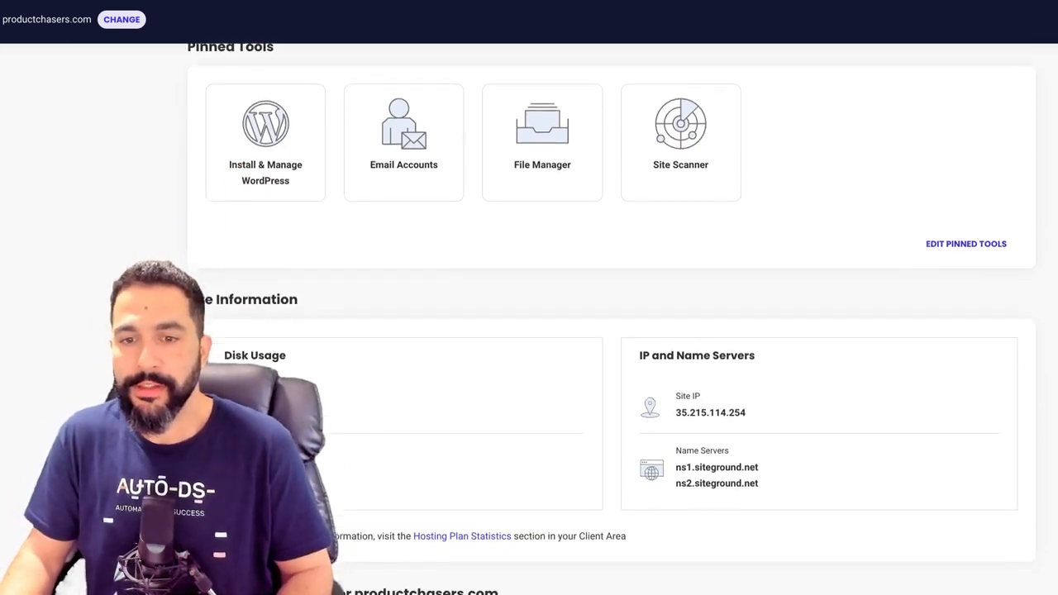
drag(677, 418, 729, 418)
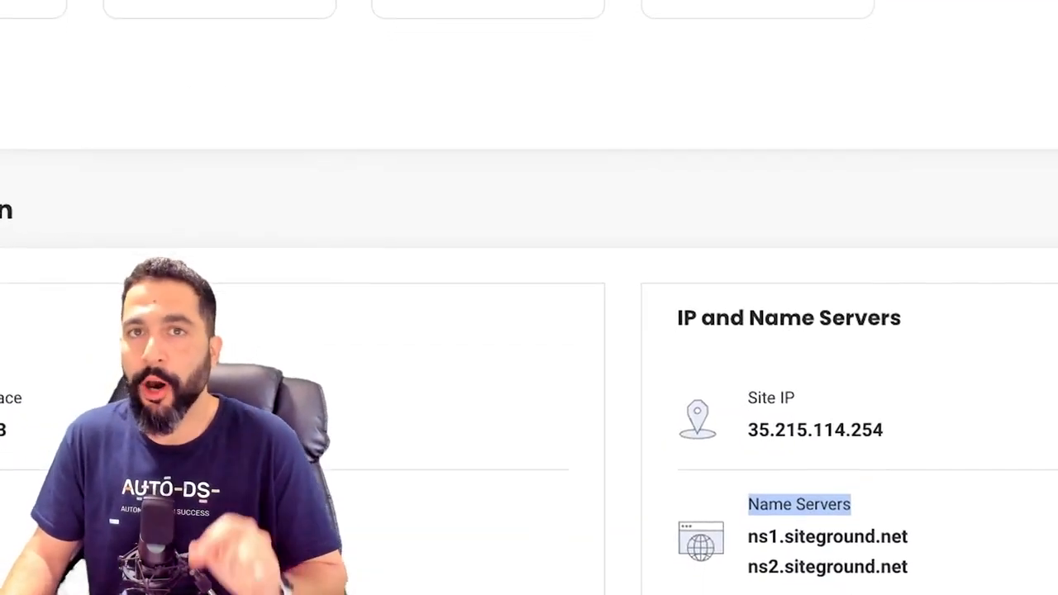
click(852, 506)
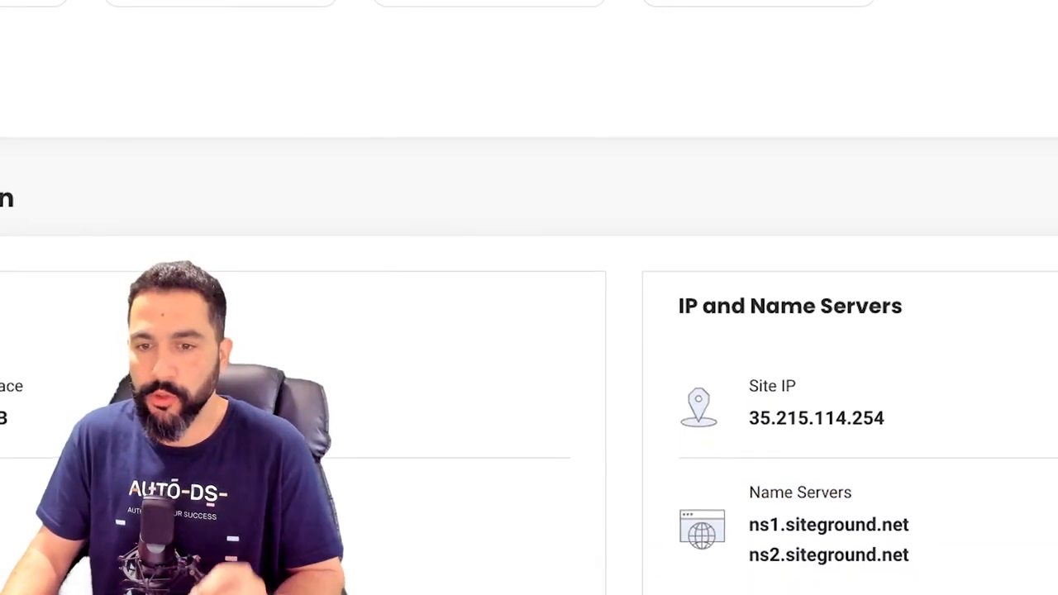
scroll(852, 505, down, 2)
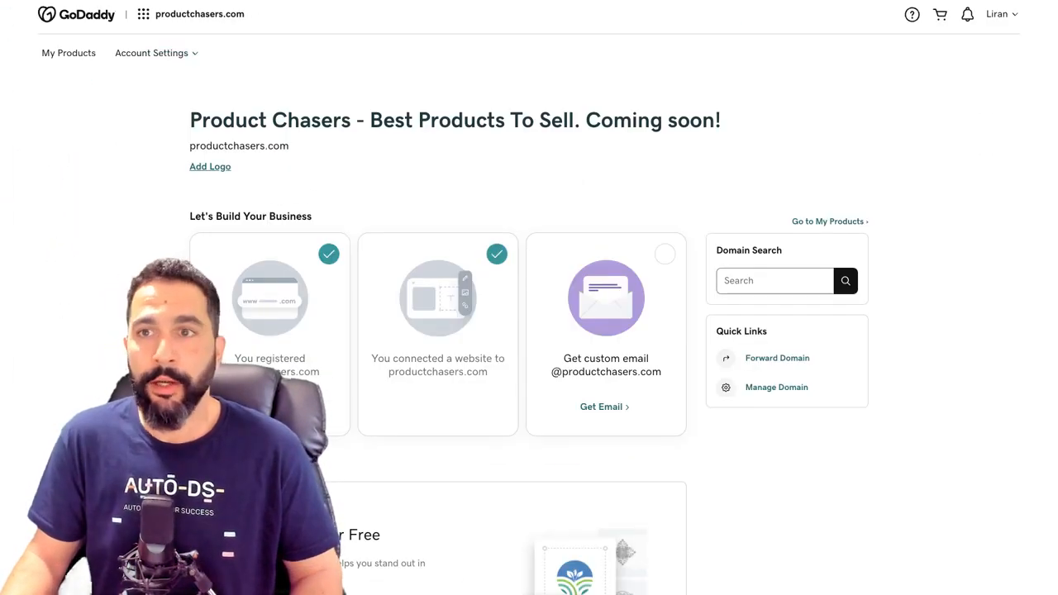
Open the DNS management page of productchasers.com in GoDaddy and find its Nameservers section.
click(143, 14)
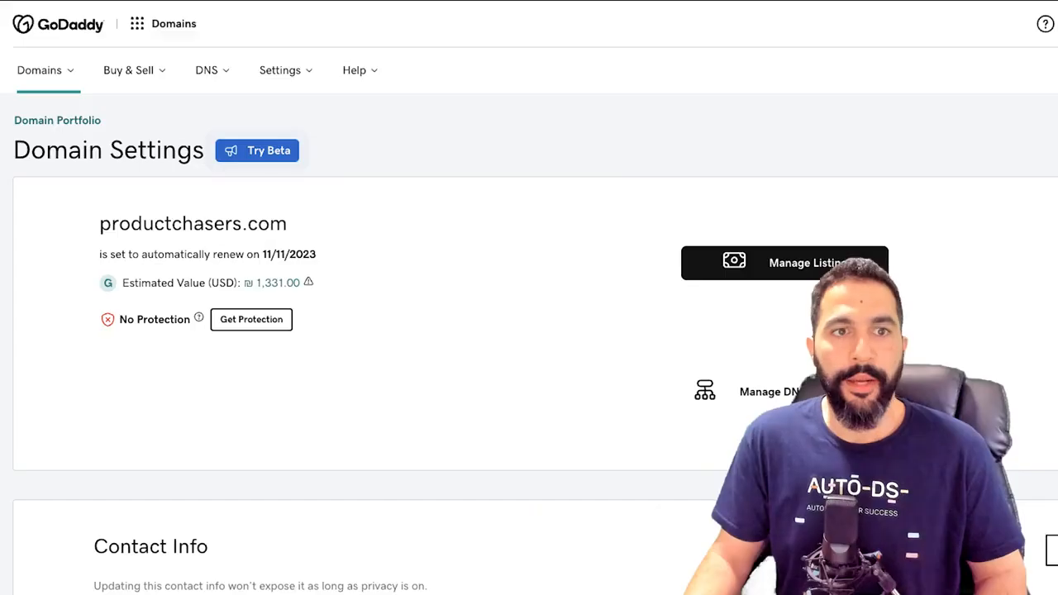
click(212, 71)
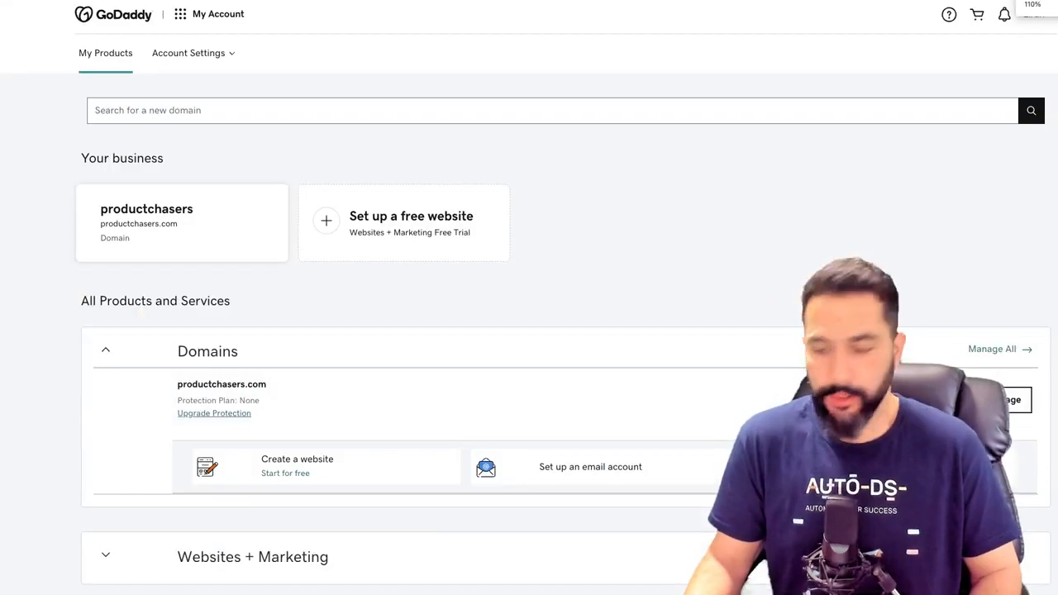
key(ctrl+plus)
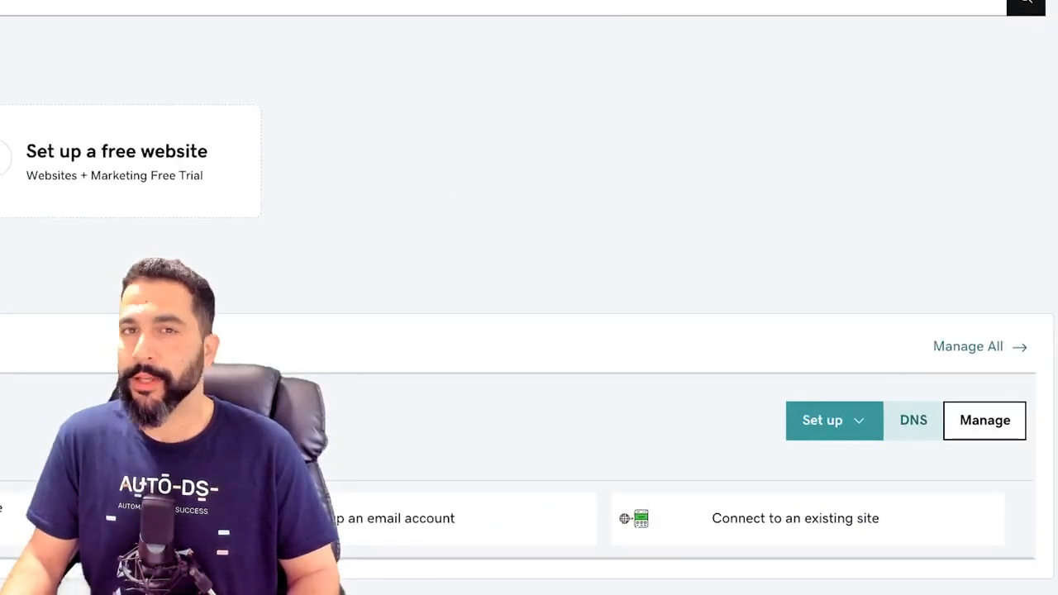
click(913, 421)
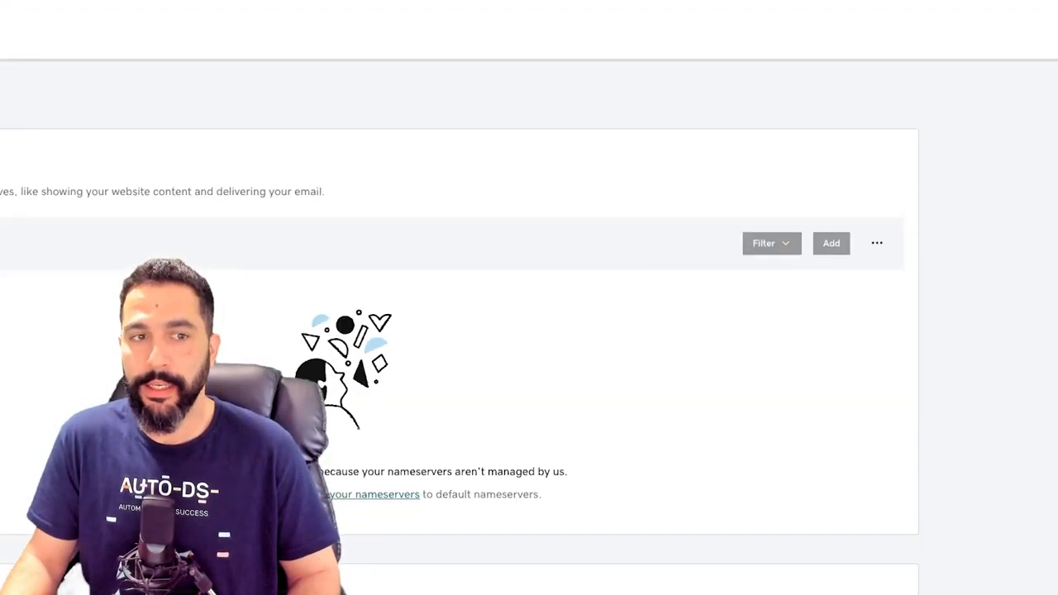
scroll(529, 297, down, 2)
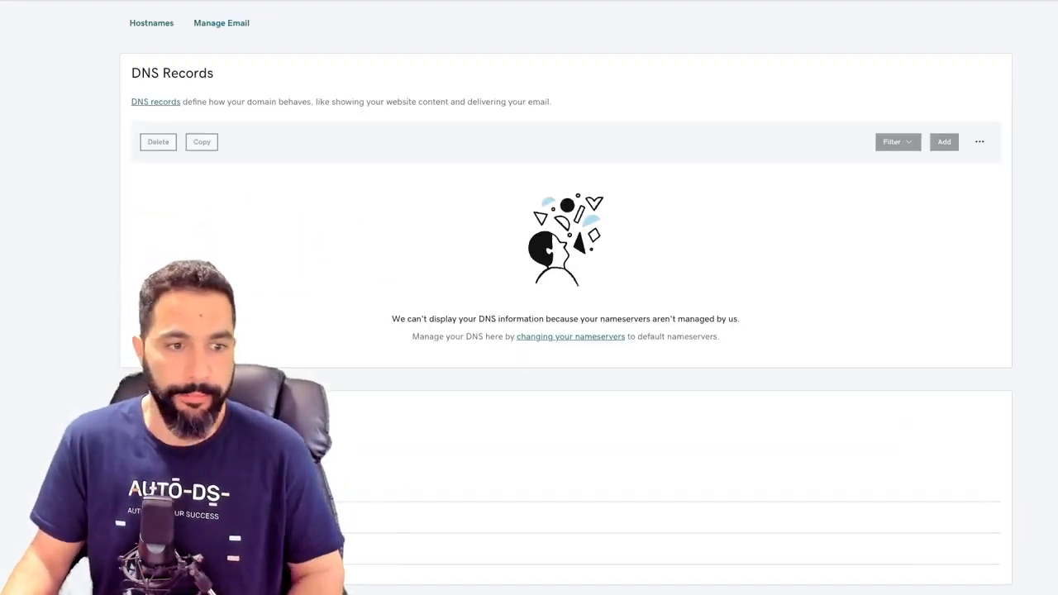
scroll(529, 298, down, 2)
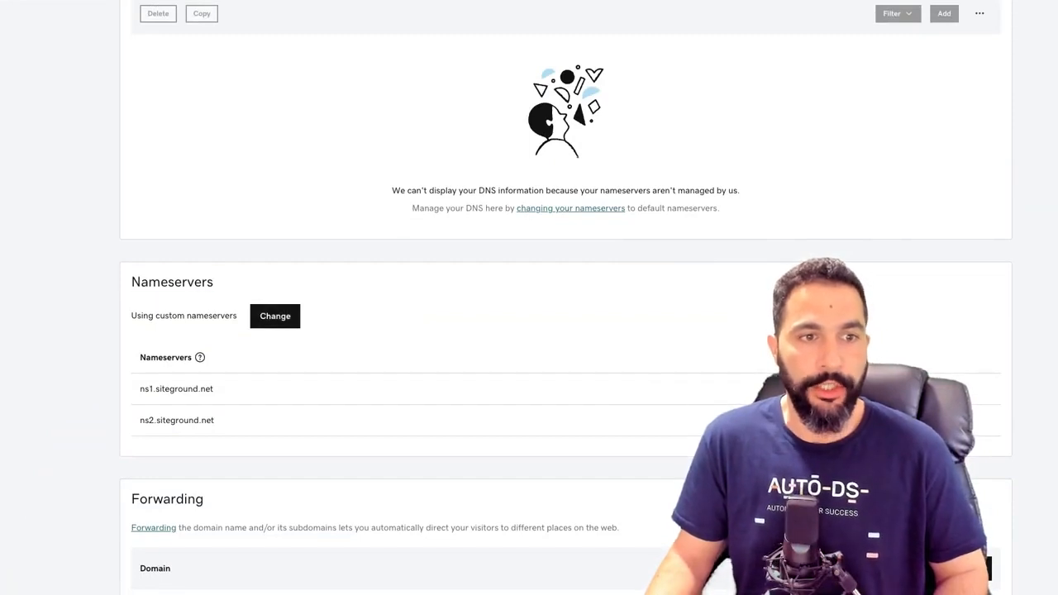
Start changing the nameservers of productchasers.com, choosing to enter your own nameservers.
click(274, 316)
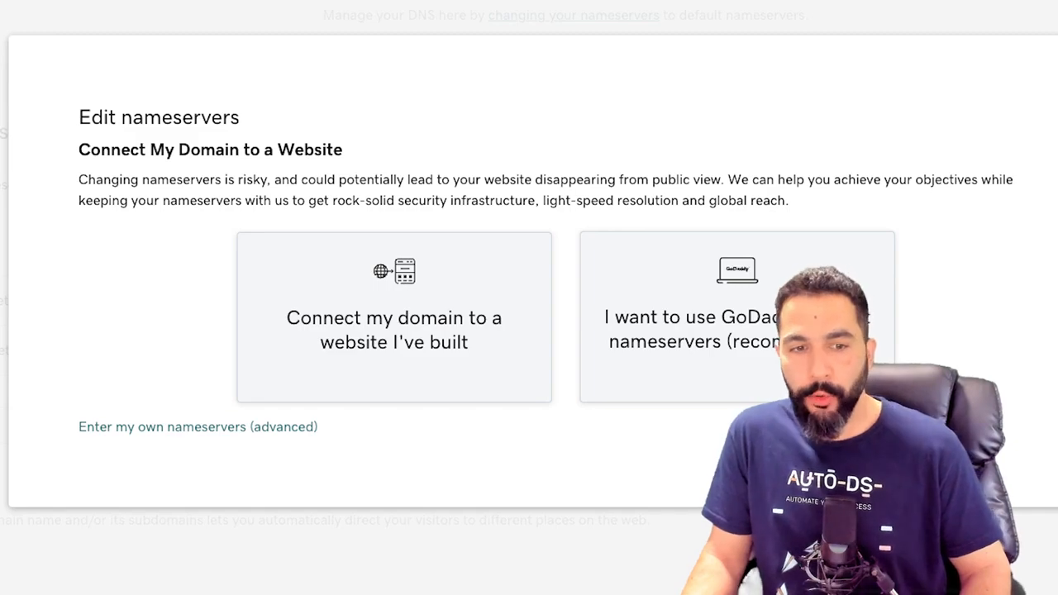
click(199, 428)
triple_click(402, 355)
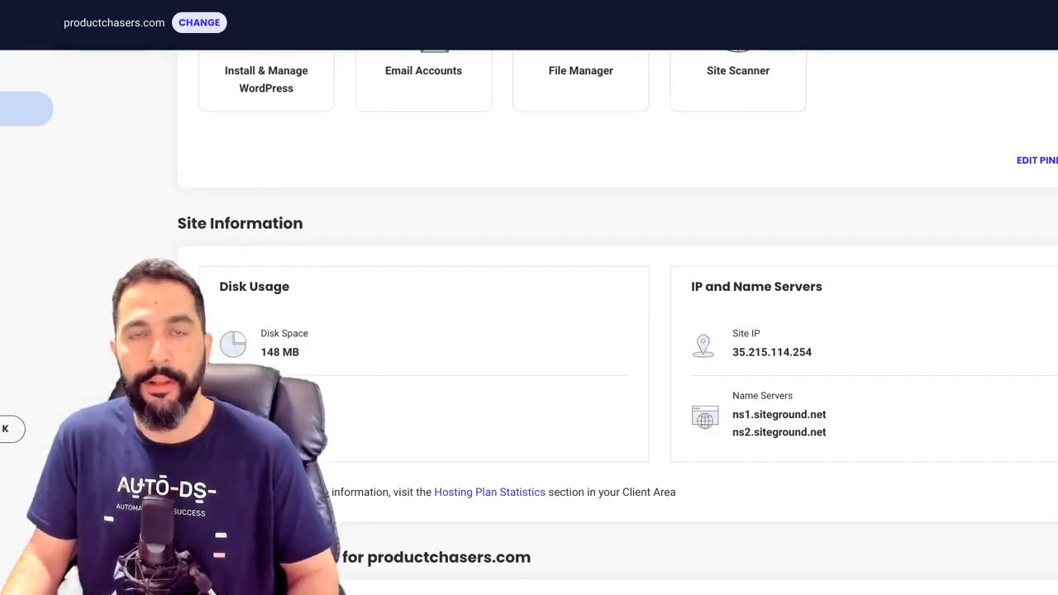
Switch to SiteGround and check the Name Servers listed in the site information for productchasers.com.
scroll(619, 321, down, 1)
scroll(619, 321, up, 4)
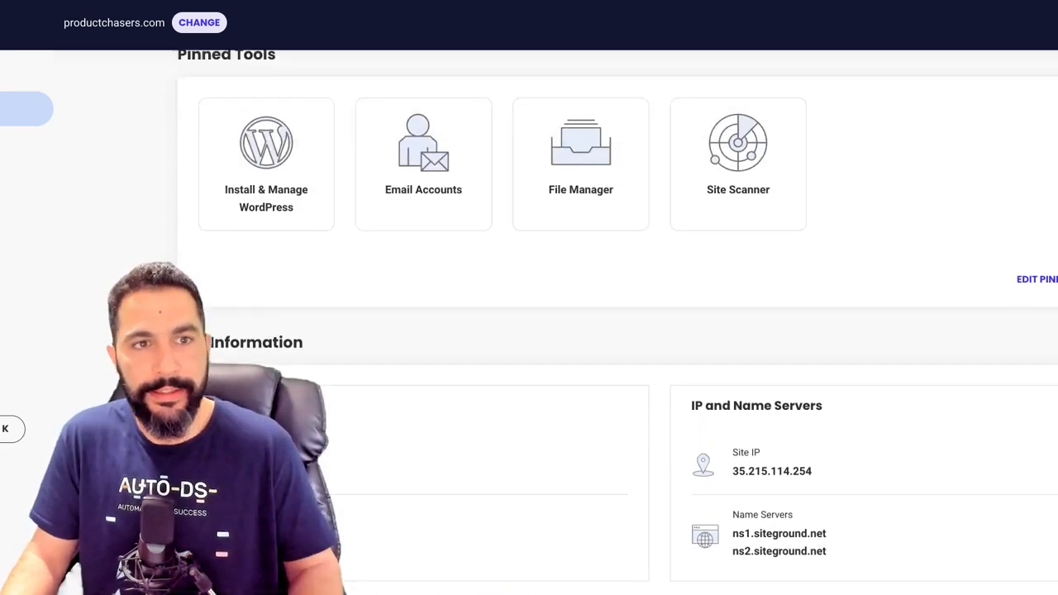
scroll(618, 322, down, 2)
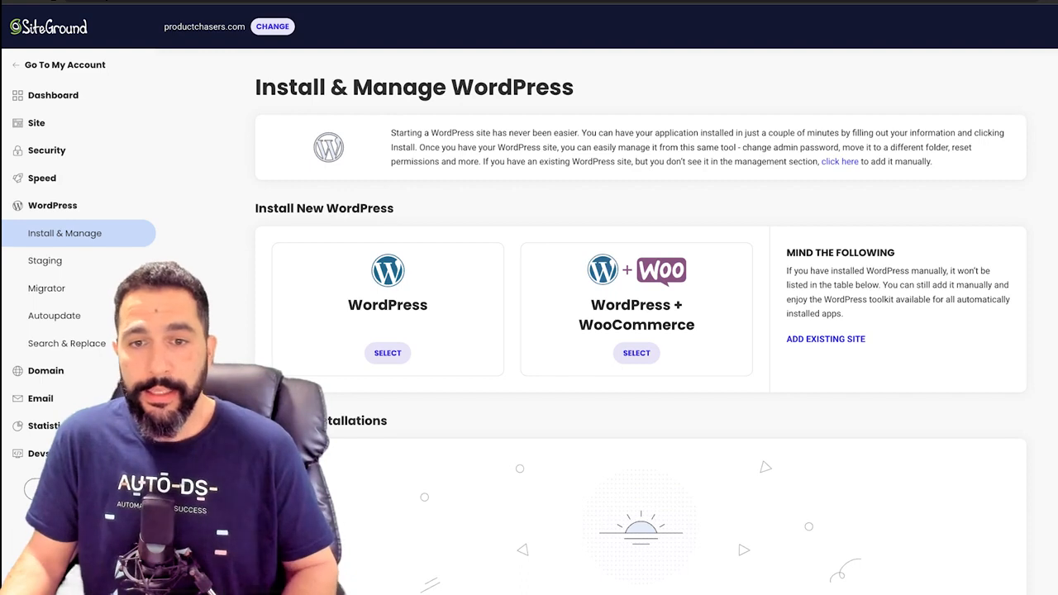
Select WordPress + WooCommerce for installation on productchasers.com in the main folder, with the WordPress Starter add-on included.
scroll(641, 322, down, 1)
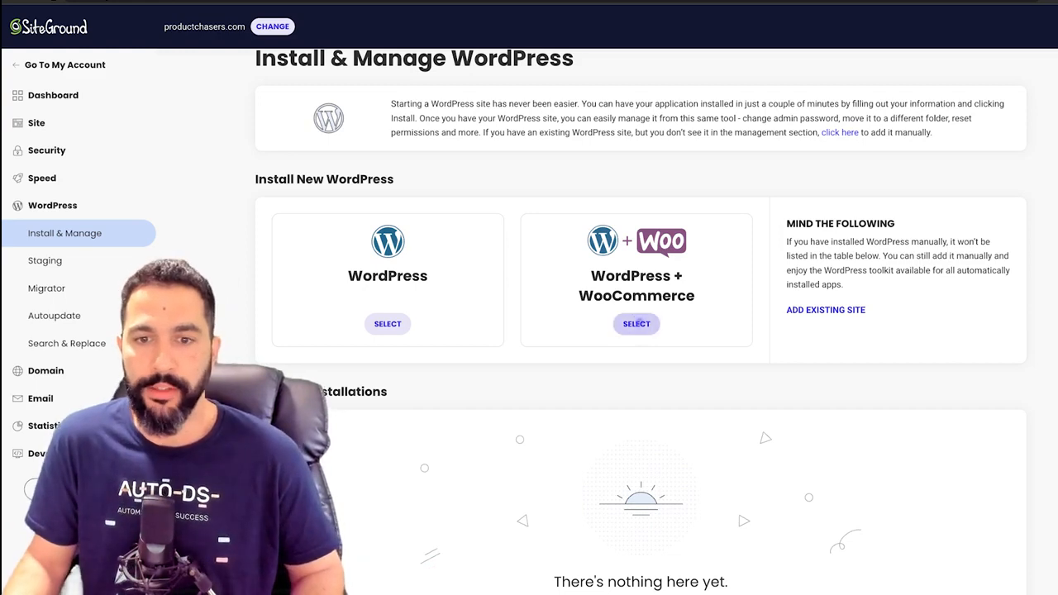
click(637, 324)
scroll(637, 324, down, 3)
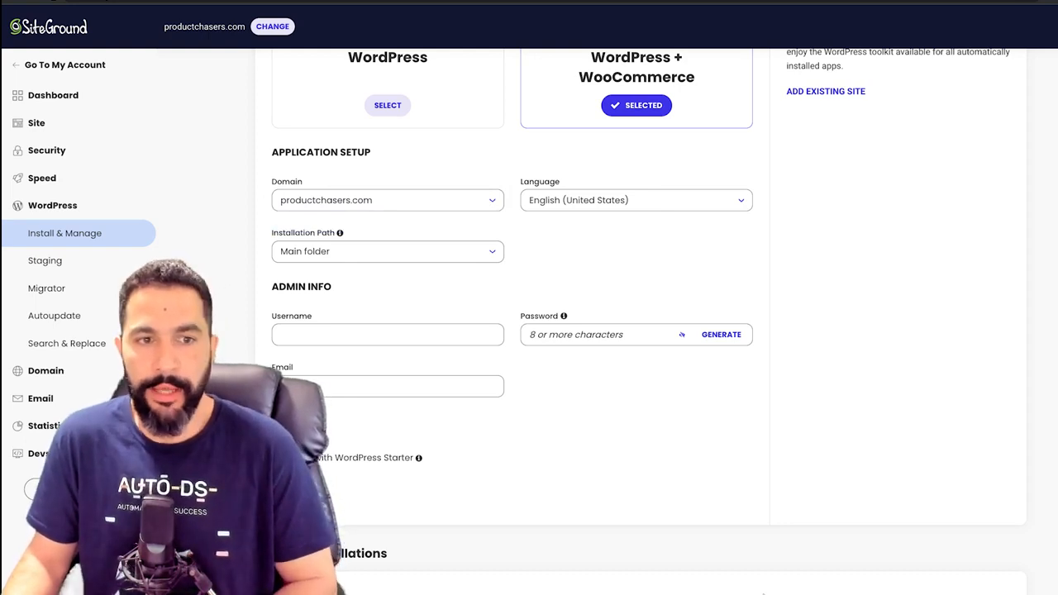
scroll(649, 320, down, 2)
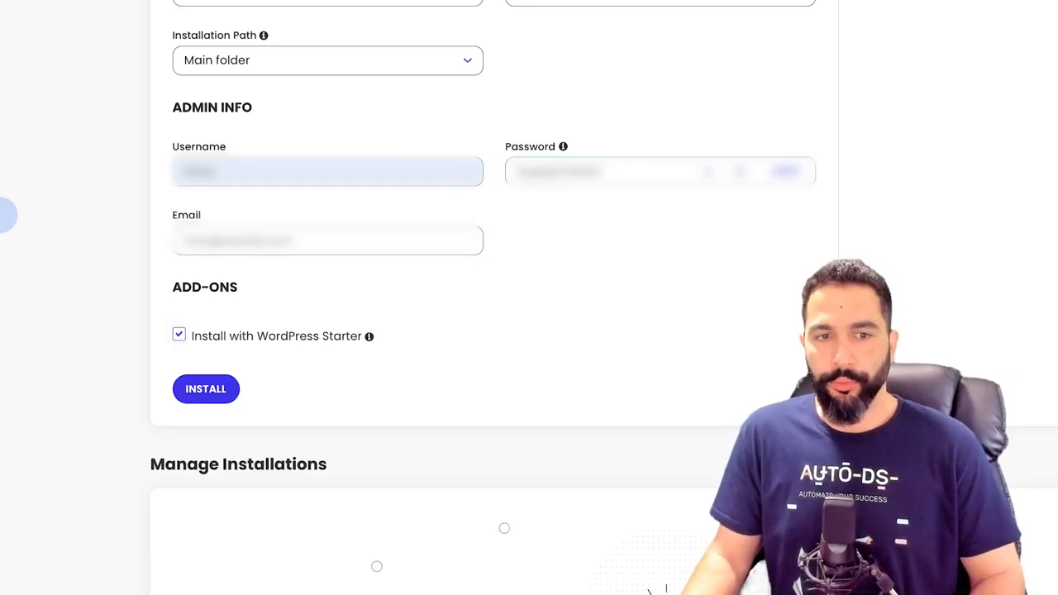
click(179, 335)
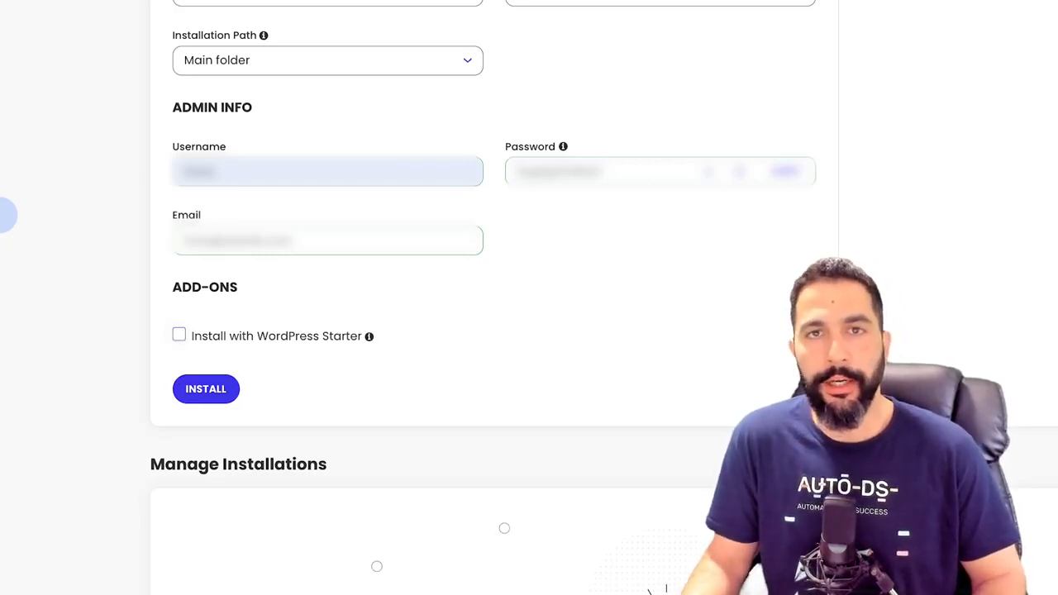
click(180, 335)
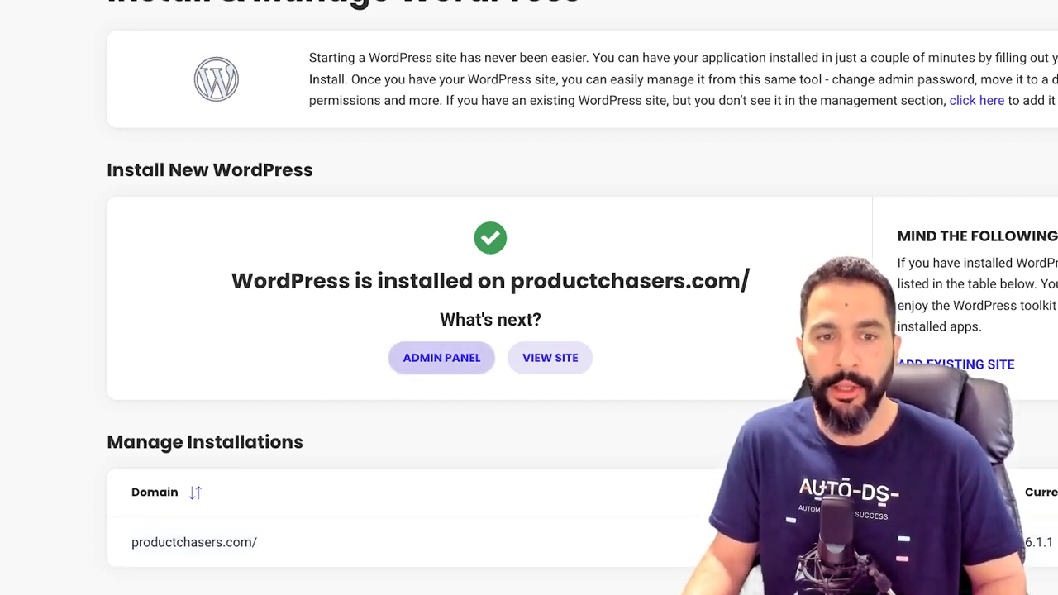
Open the admin panel of the new WordPress site and look over the Online-store designs in the WordPress Starter wizard.
click(442, 358)
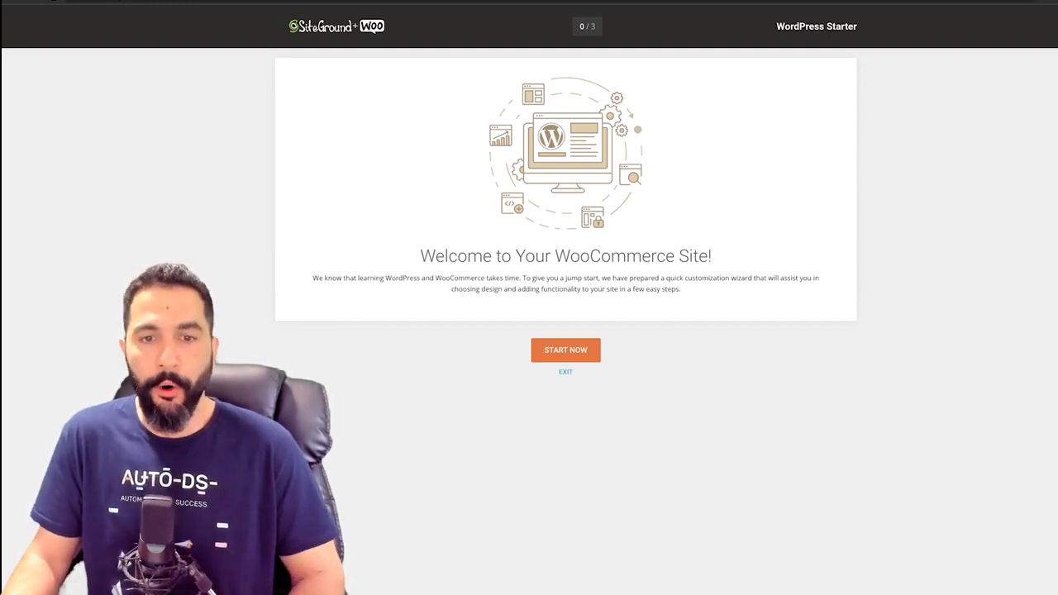
key(ctrl+plus)
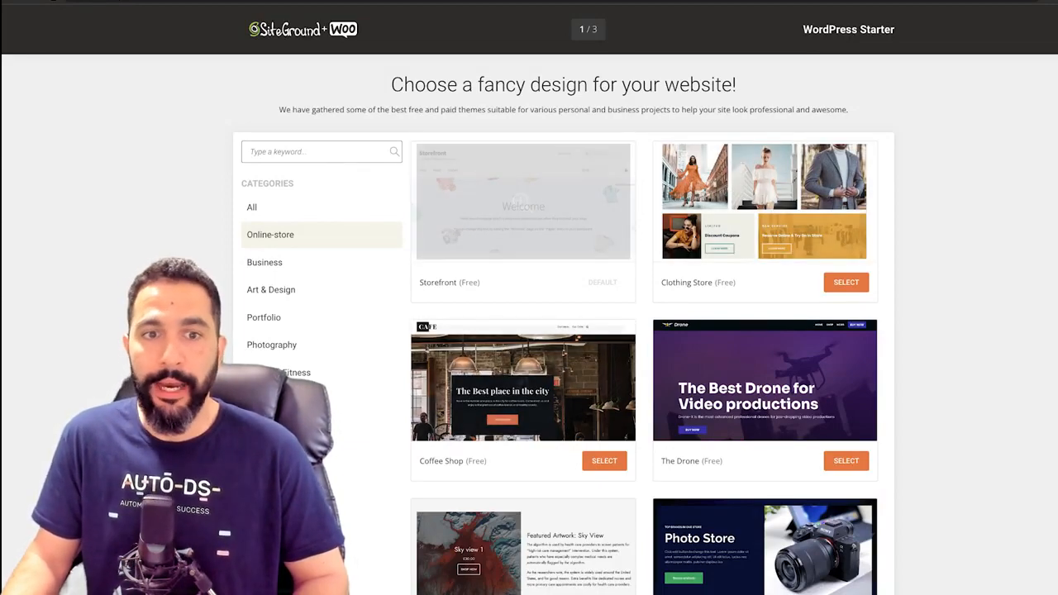
scroll(523, 381, down, 3)
scroll(521, 236, down, 1)
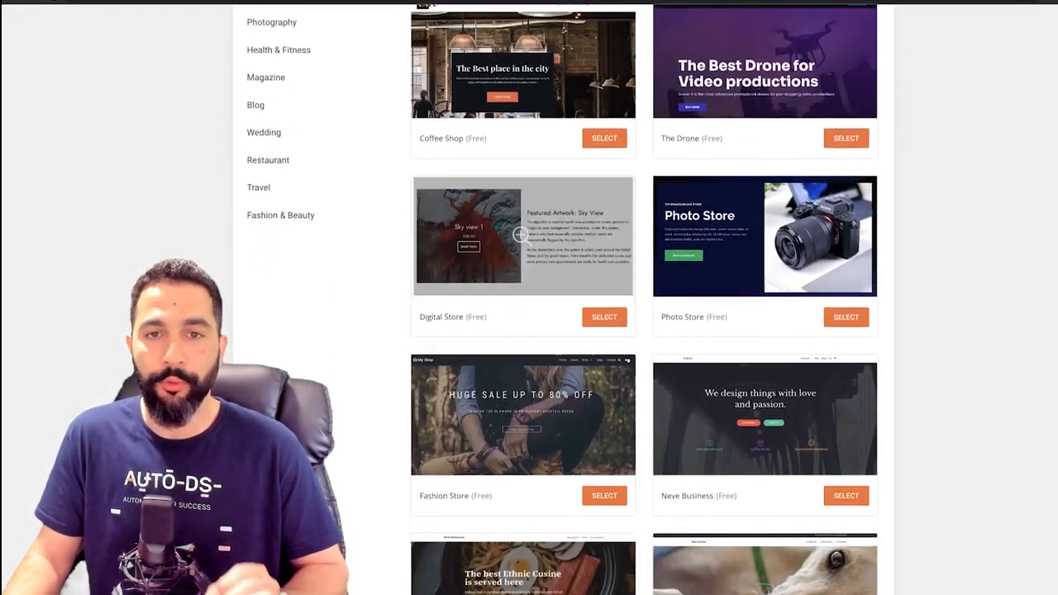
scroll(763, 191, up, 4)
scroll(763, 149, down, 1)
scroll(762, 157, down, 3)
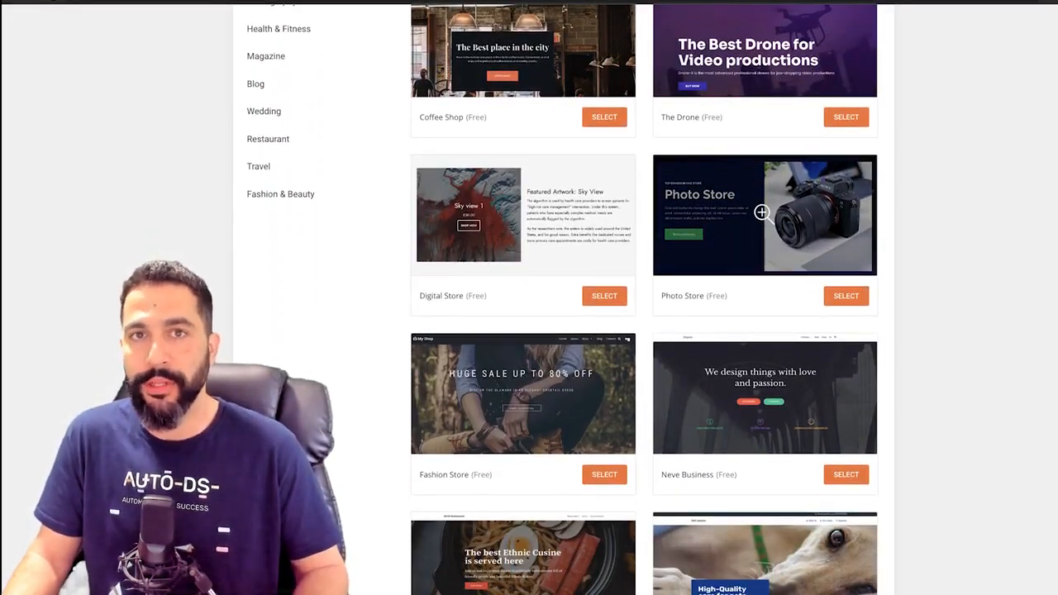
scroll(762, 213, up, 4)
key(ctrl+plus)
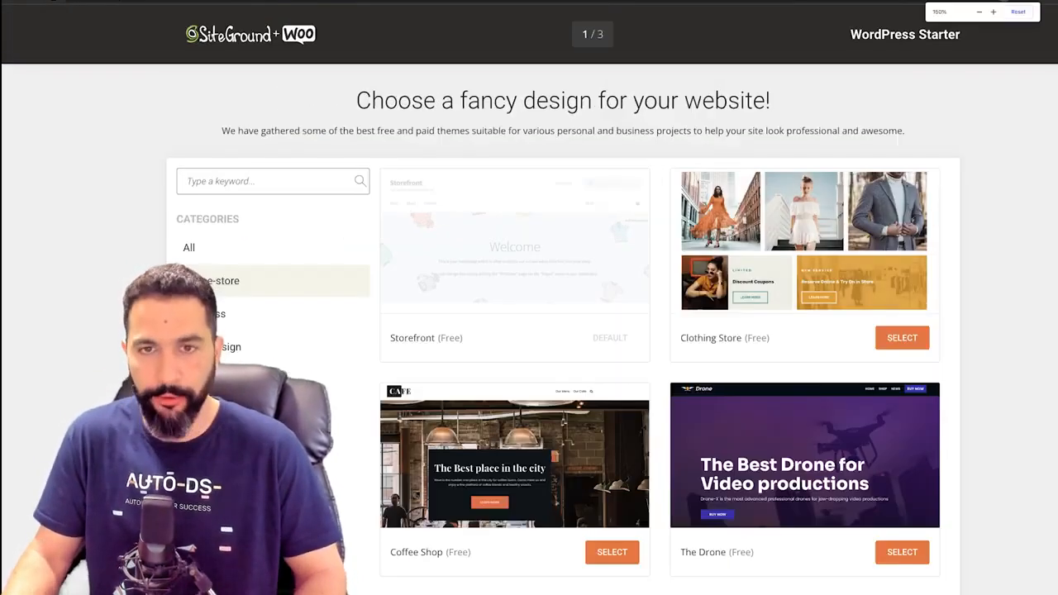
Examine the whole list of free store designs from Clothing Store down to Dietitian and return to the default Storefront design.
scroll(529, 149, down, 2)
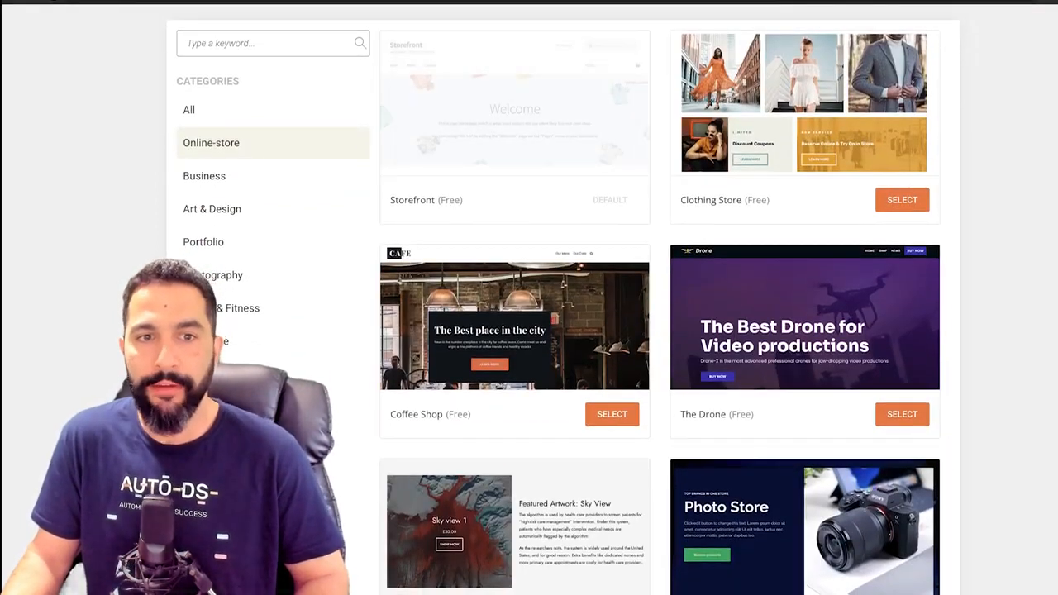
scroll(516, 149, up, 1)
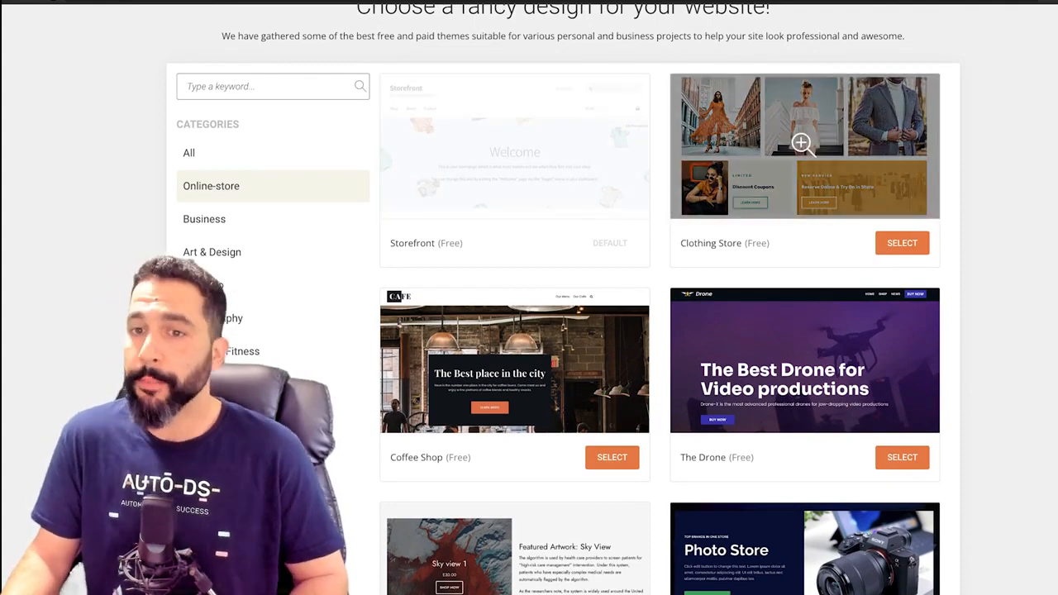
scroll(803, 145, down, 3)
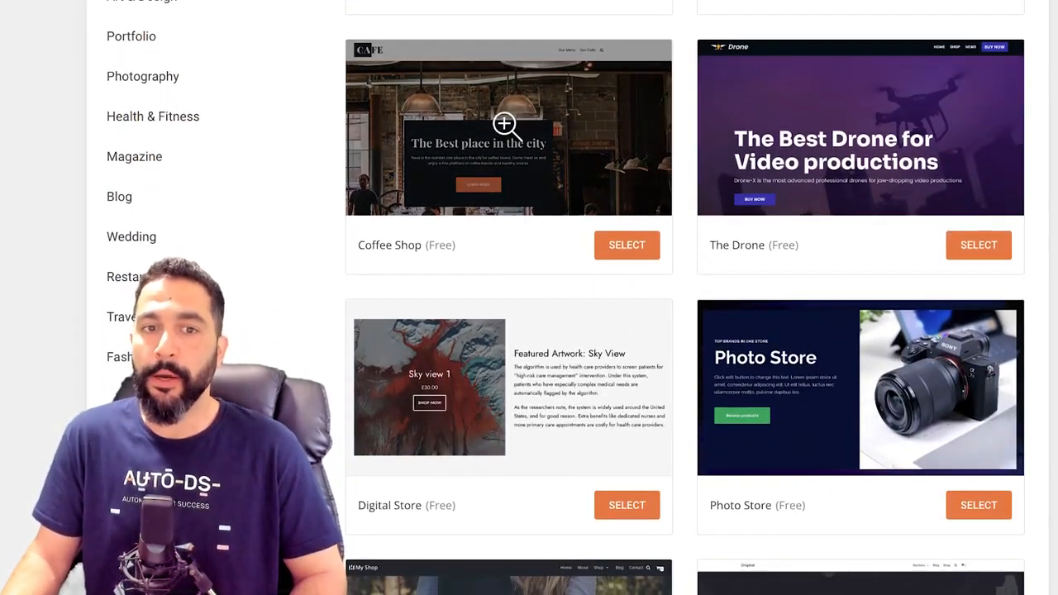
scroll(504, 124, down, 3)
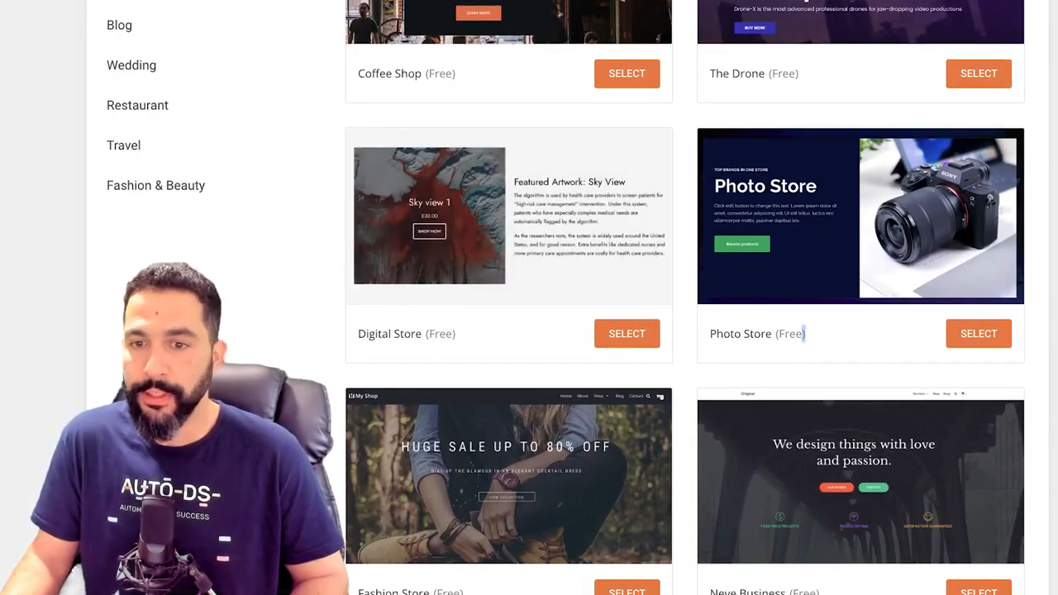
double_click(441, 333)
scroll(504, 200, down, 5)
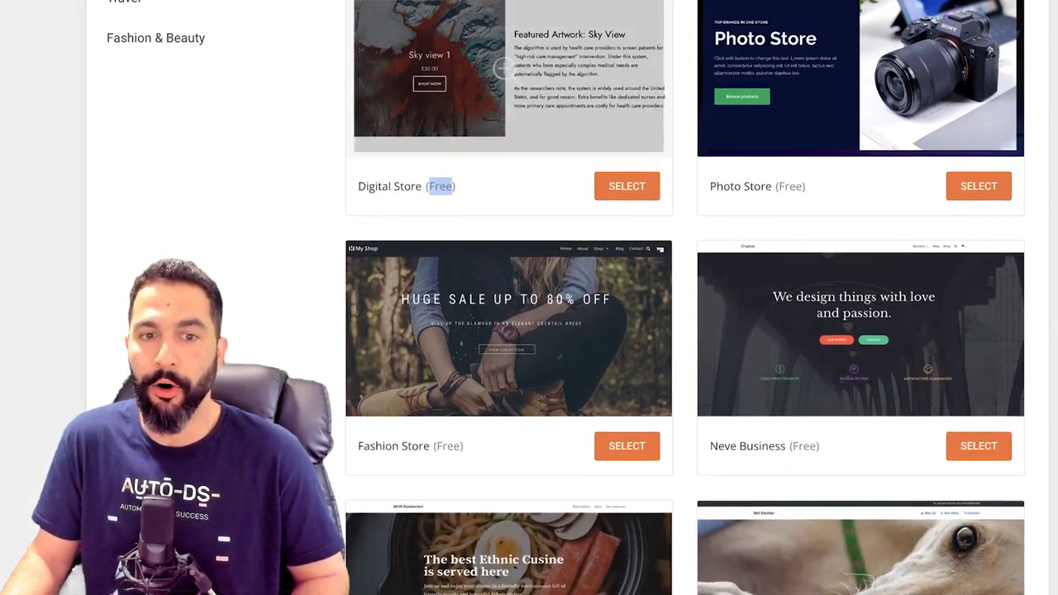
scroll(505, 201, down, 1)
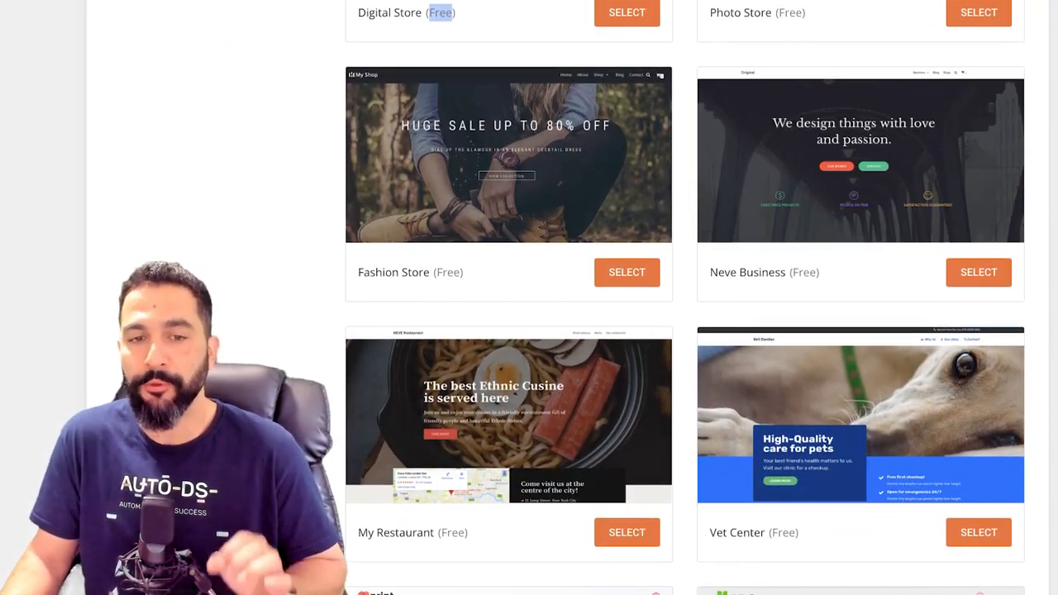
scroll(503, 274, down, 8)
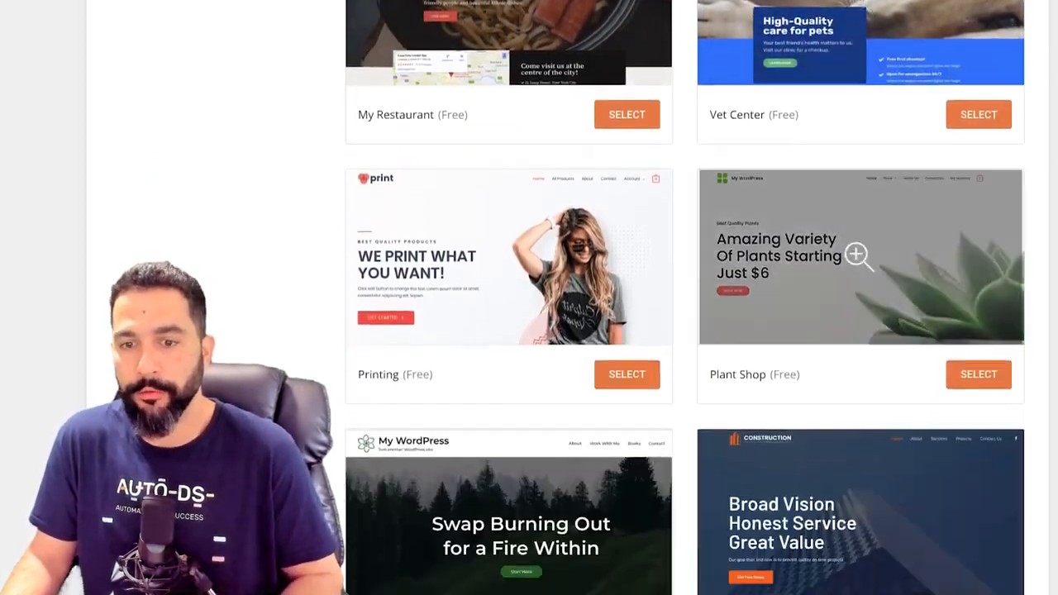
scroll(503, 124, down, 3)
scroll(504, 136, down, 5)
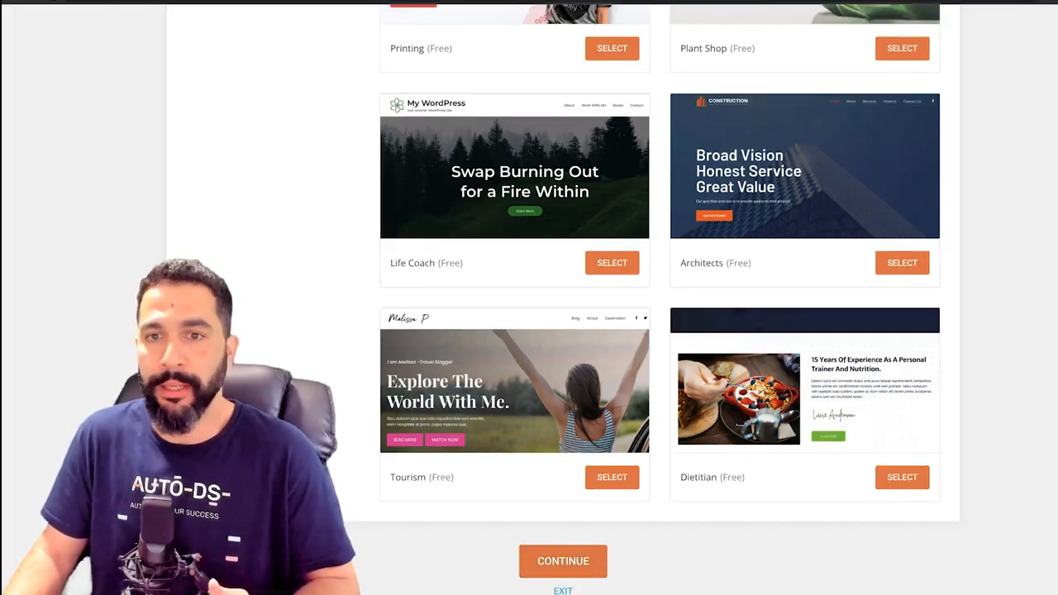
scroll(660, 297, up, 10)
scroll(562, 297, up, 5)
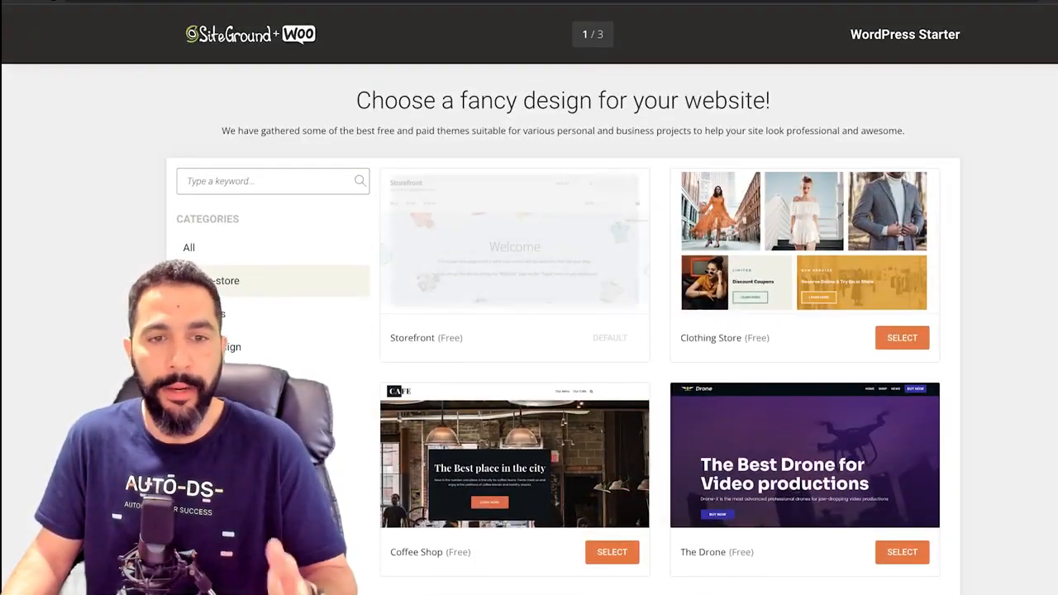
Preview the Storefront theme and examine its demo homepage, including the shop categories and new products.
click(511, 238)
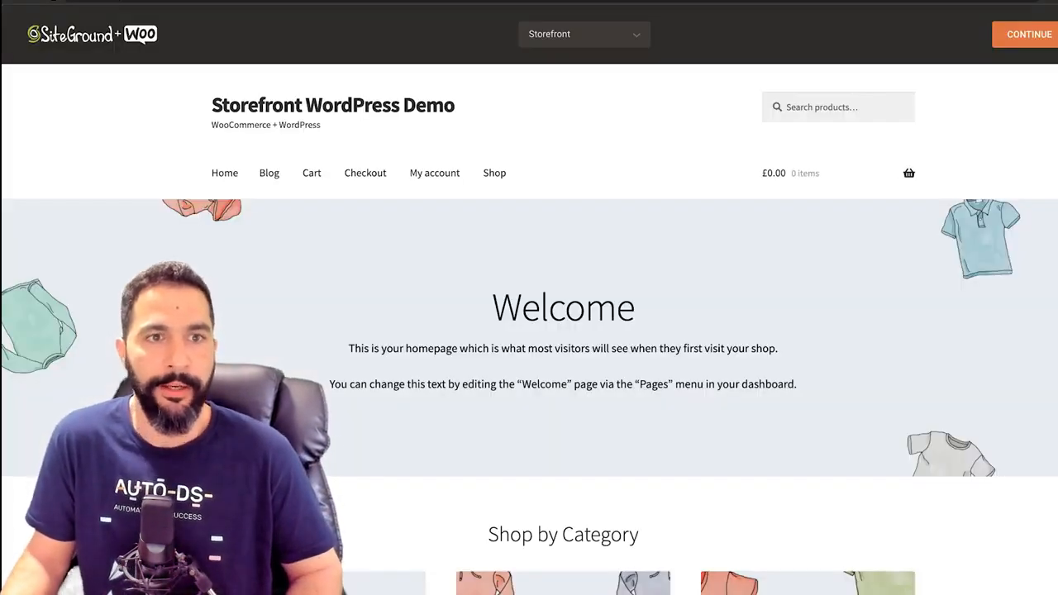
scroll(563, 331, down, 2)
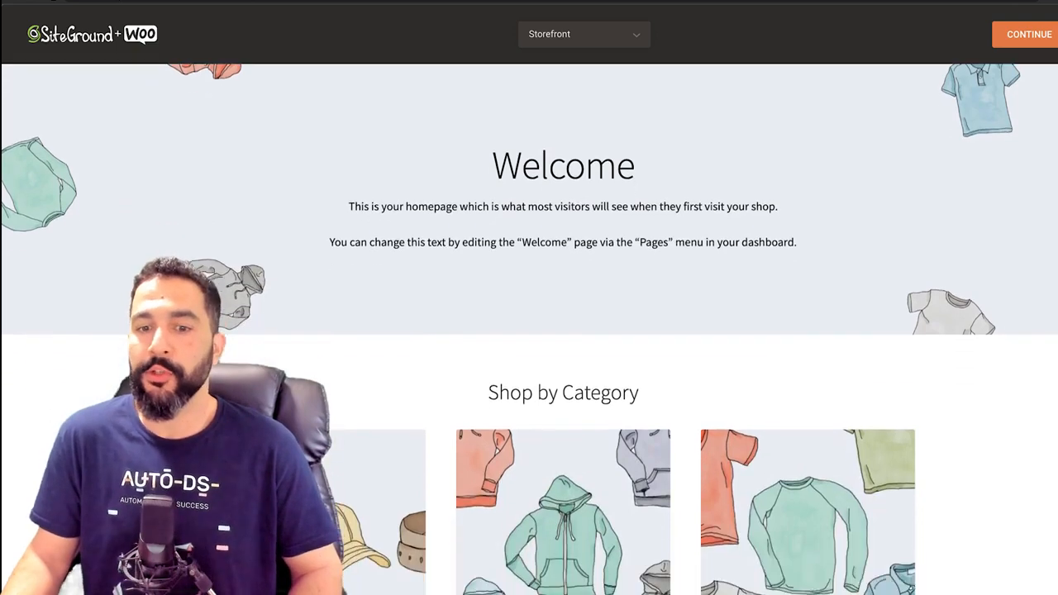
scroll(563, 331, down, 4)
scroll(563, 330, up, 4)
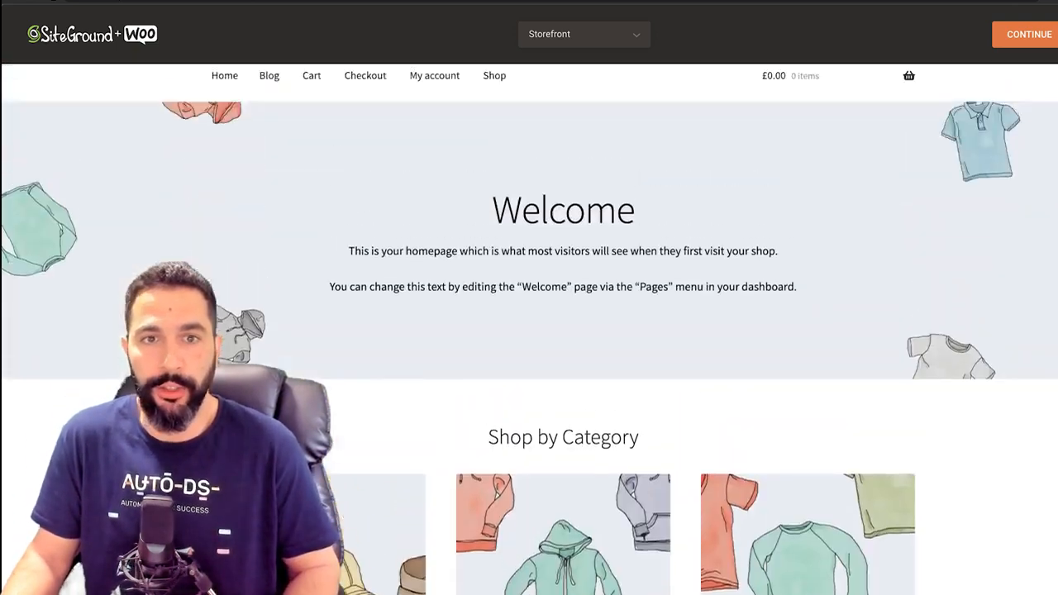
scroll(562, 331, up, 2)
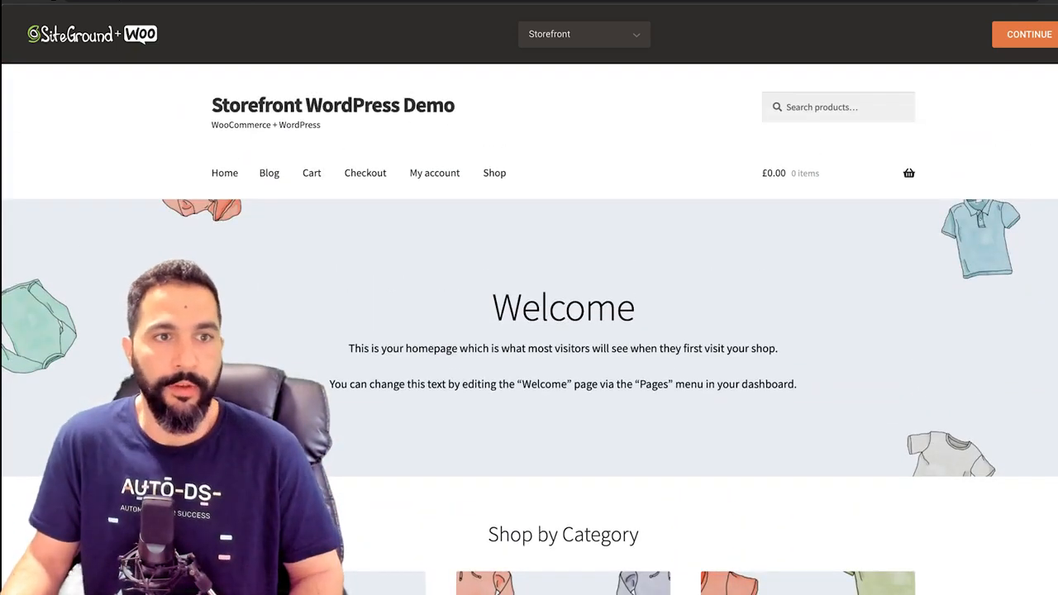
scroll(541, 113, down, 3)
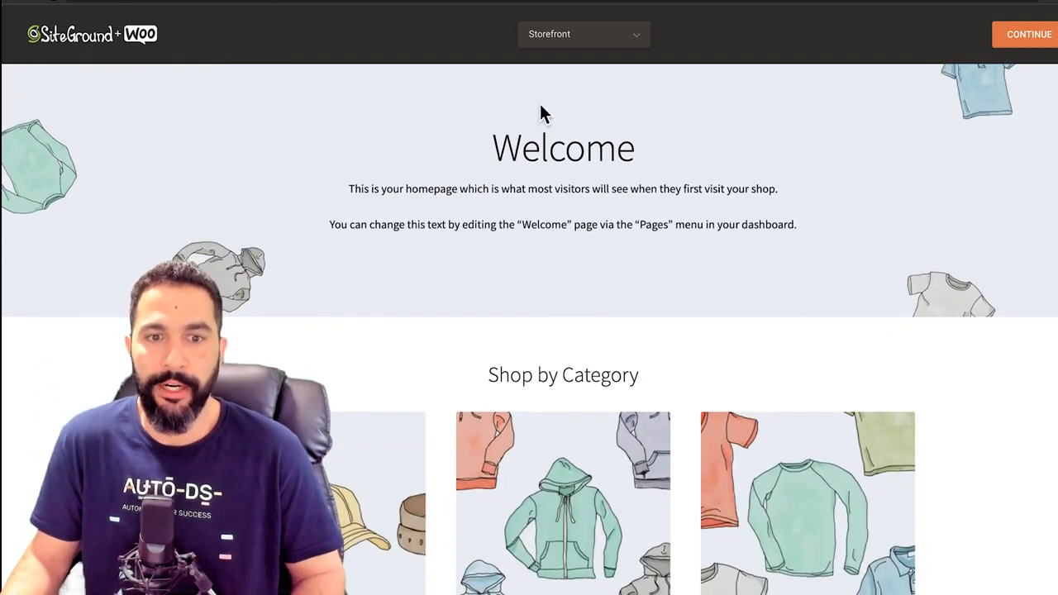
scroll(541, 113, down, 6)
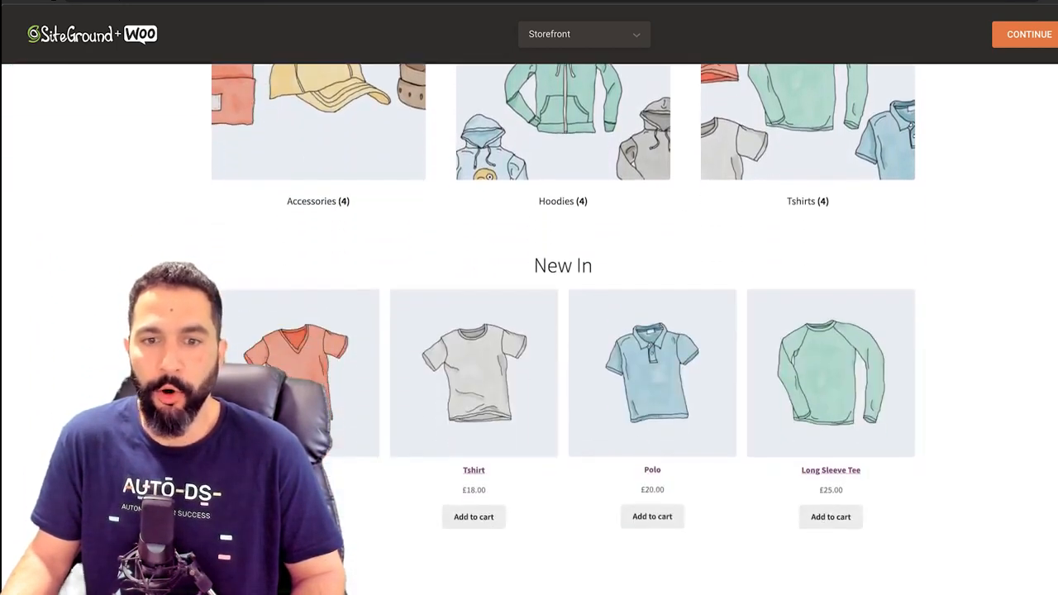
Examine the remaining product rows of the Storefront demo homepage, including the hoodies, accessories and sale items.
scroll(563, 330, down, 6)
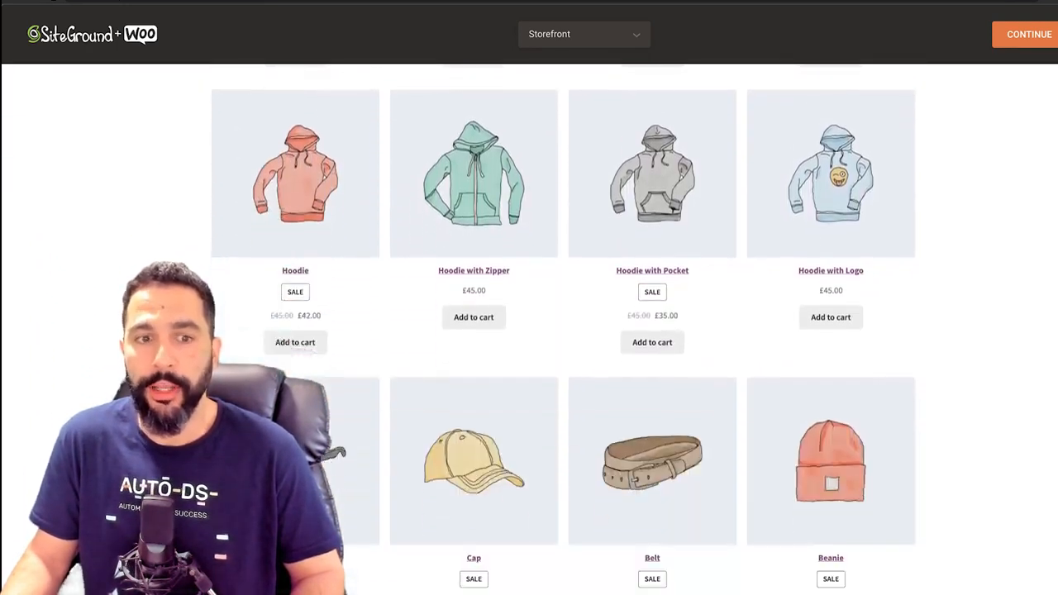
scroll(564, 331, down, 15)
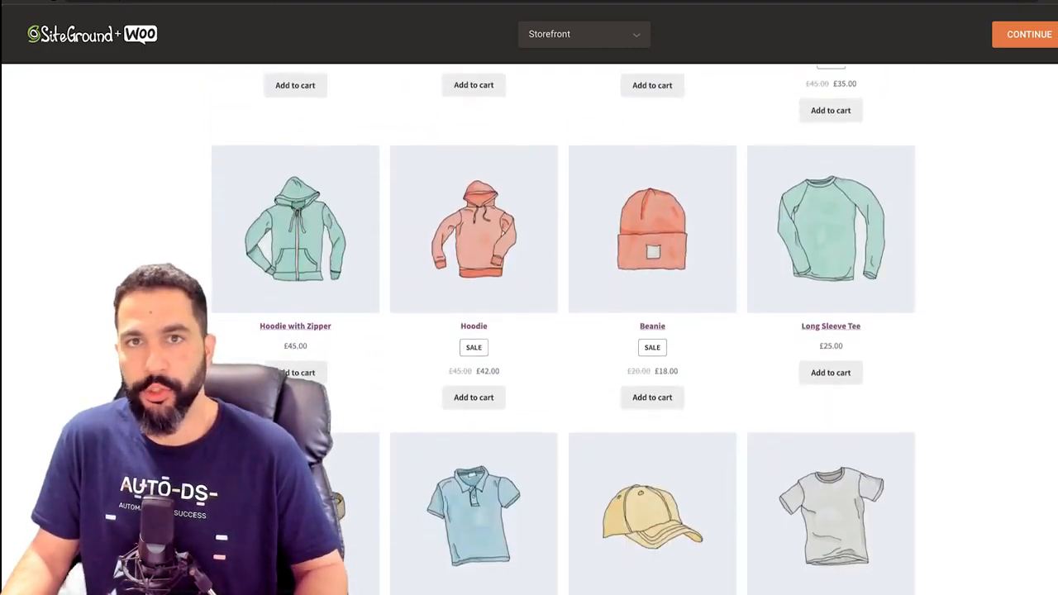
scroll(563, 331, up, 20)
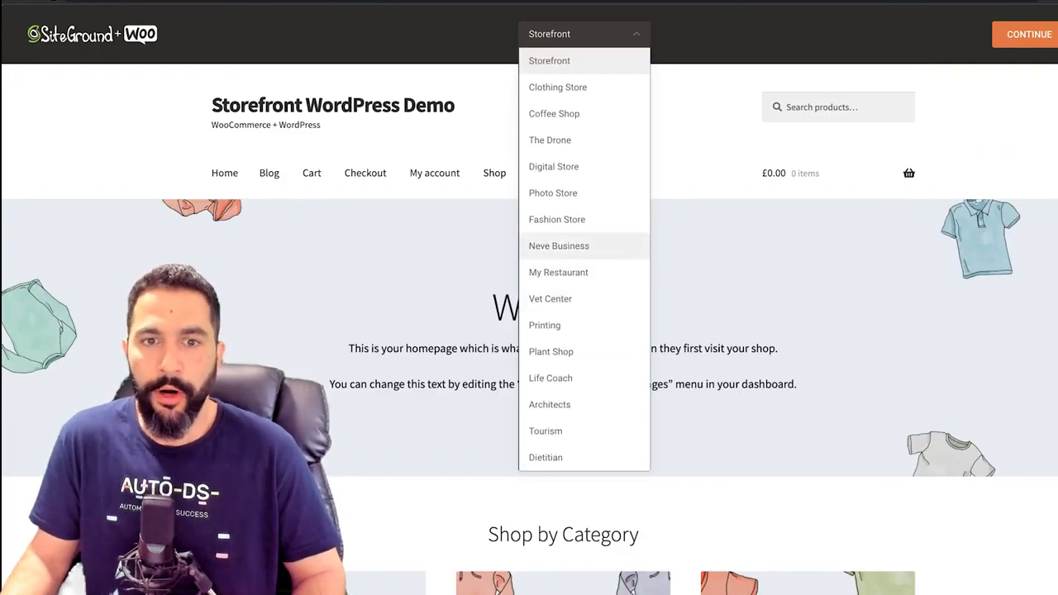
Preview the Neve Business and Printing designs and look through their demo homepages.
click(559, 246)
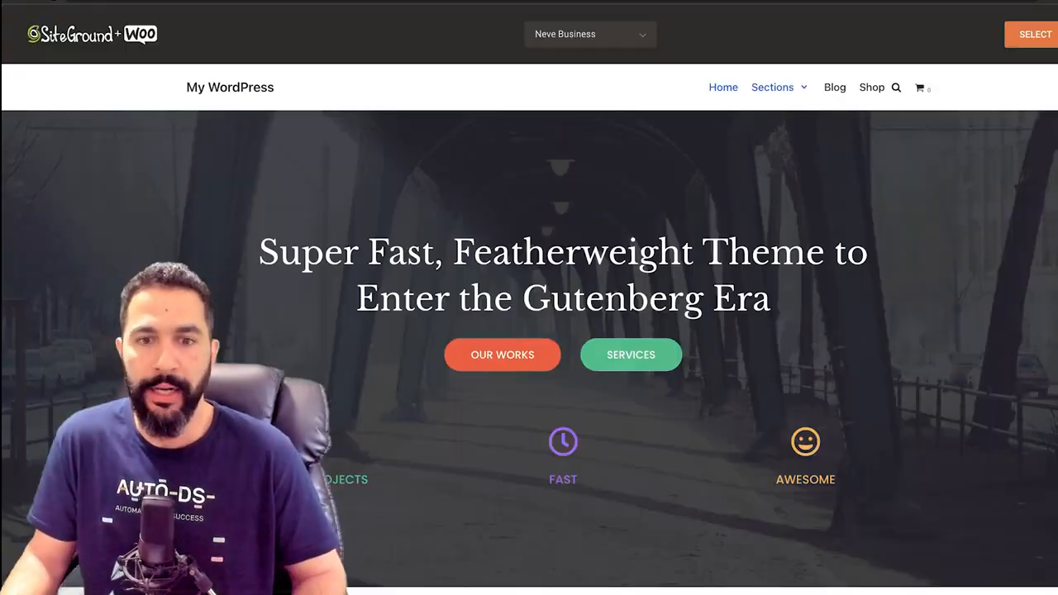
scroll(563, 330, down, 12)
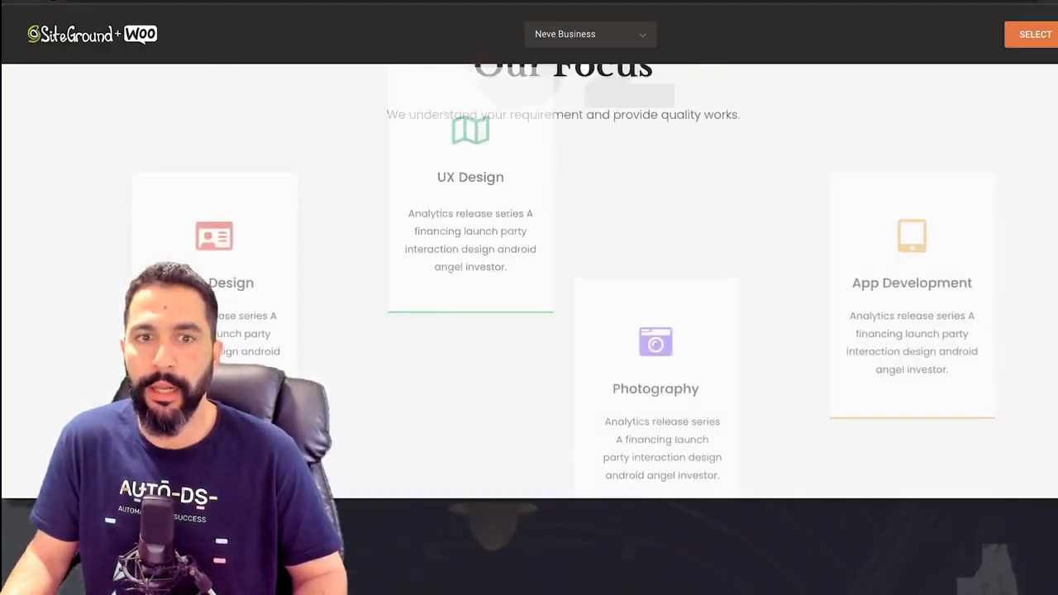
scroll(563, 331, up, 12)
click(590, 34)
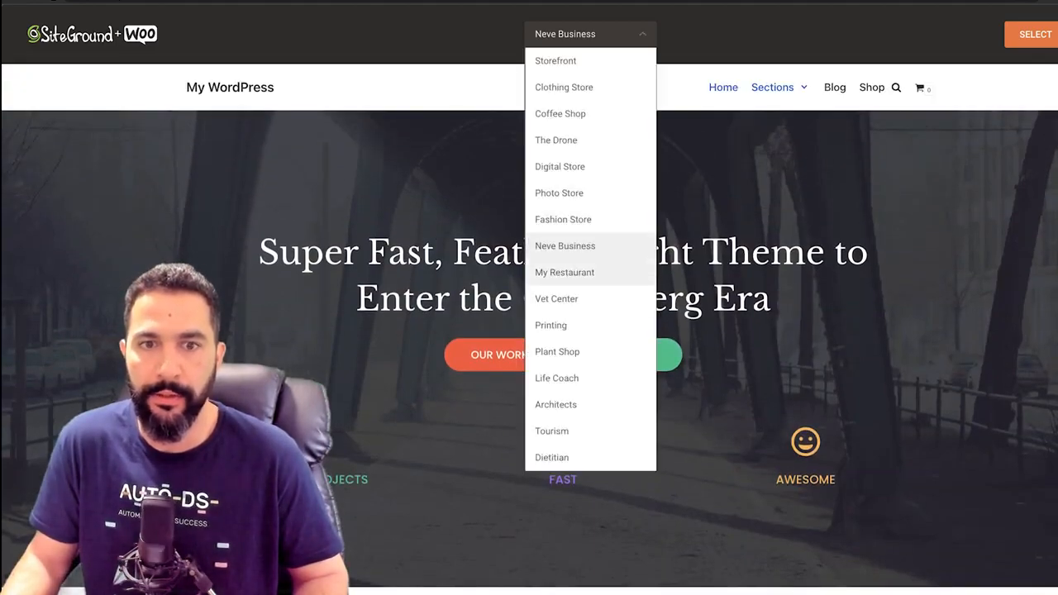
click(570, 326)
scroll(563, 331, down, 5)
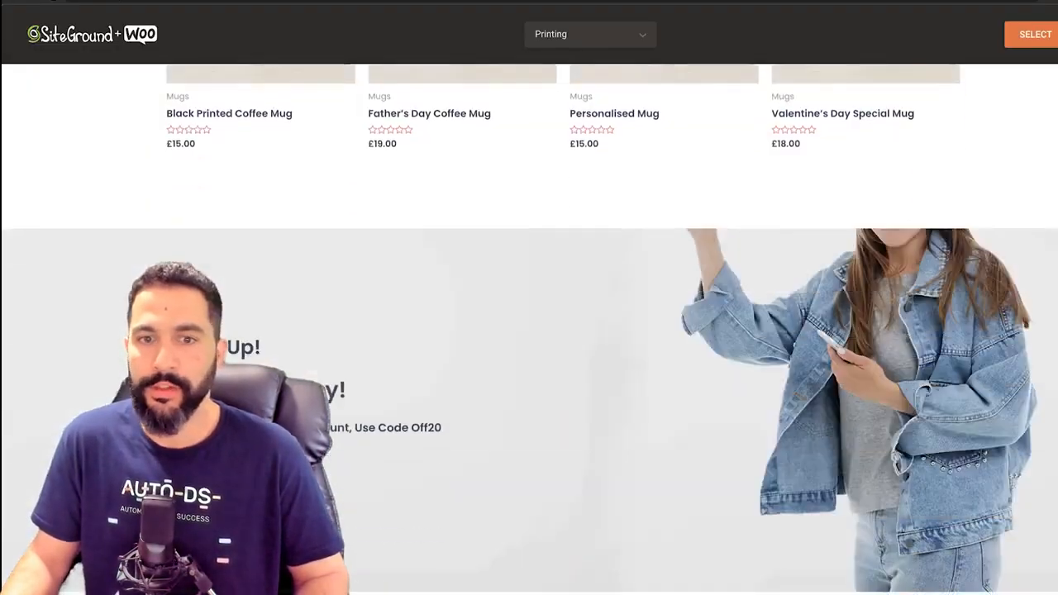
scroll(563, 331, up, 10)
Switch the preview back to the Storefront design and continue with it to the functionality plugins.
click(591, 34)
click(579, 58)
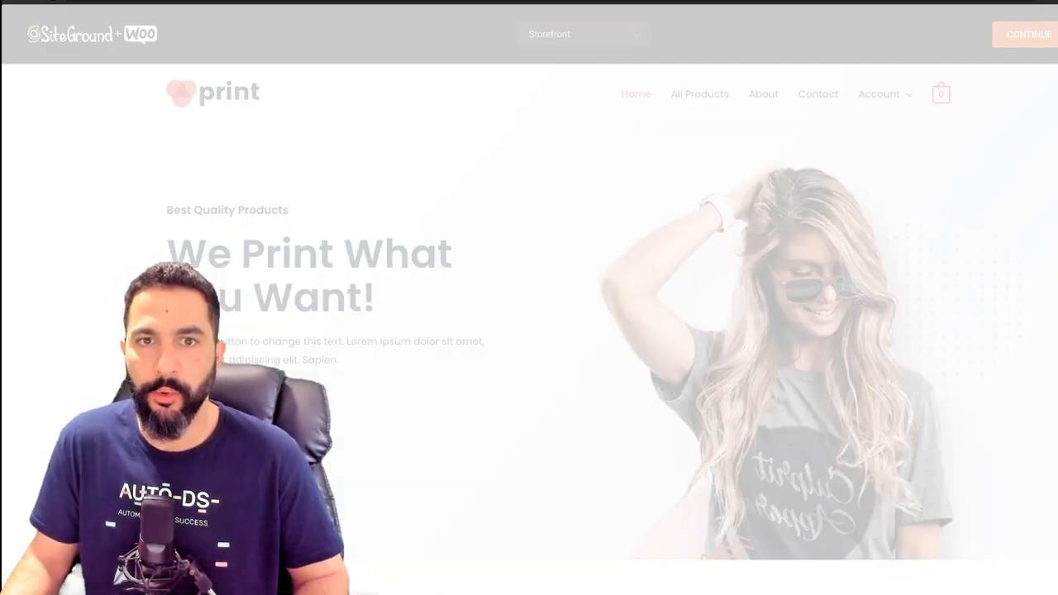
scroll(563, 331, down, 5)
scroll(563, 330, up, 5)
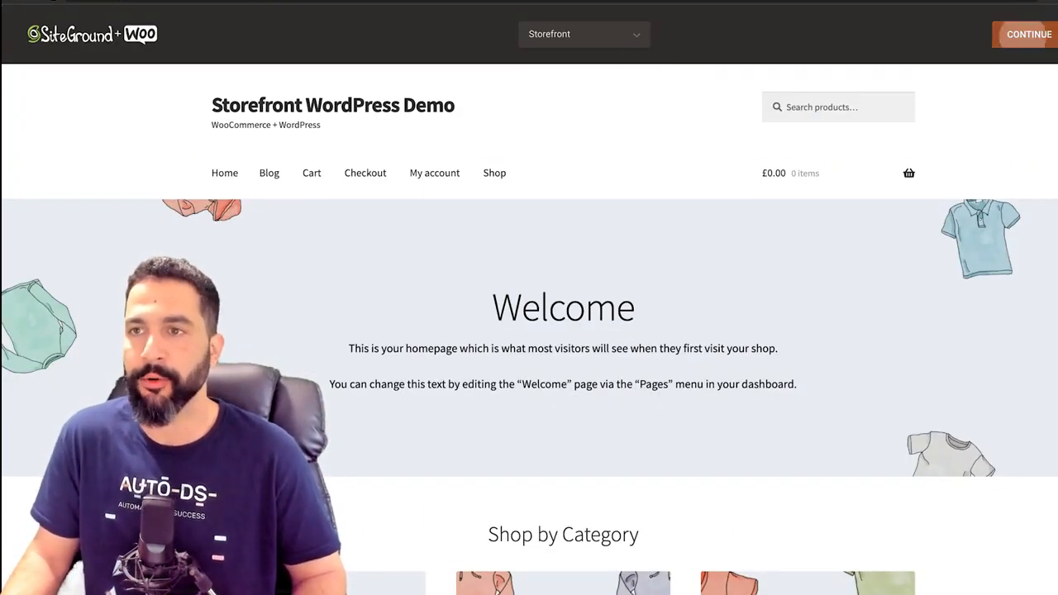
click(1029, 34)
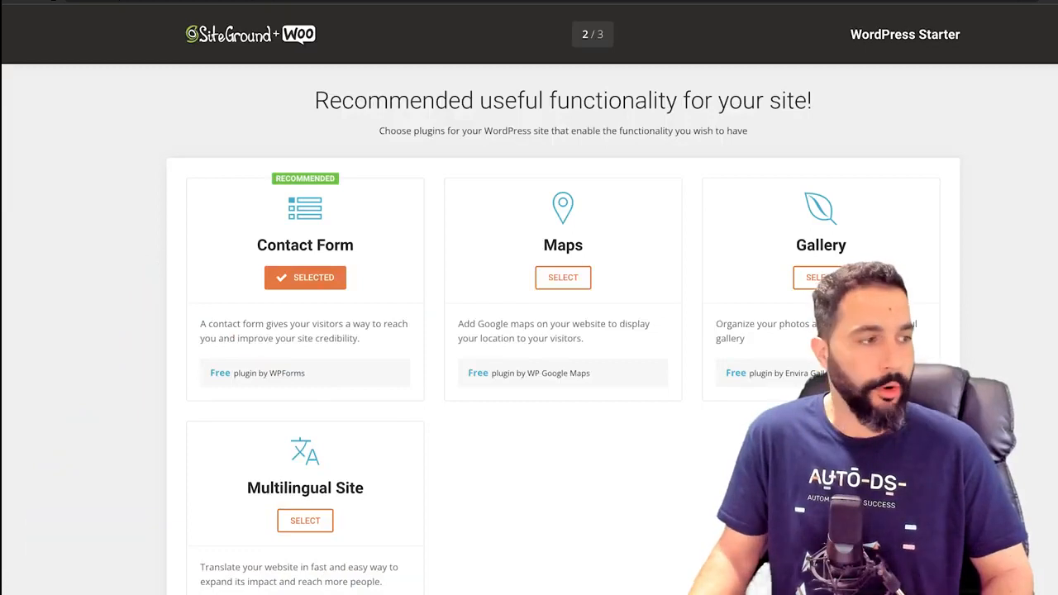
Keep only the recommended Contact Form plugin by WPForms selected and continue to the marketing plugins.
scroll(529, 331, down, 1)
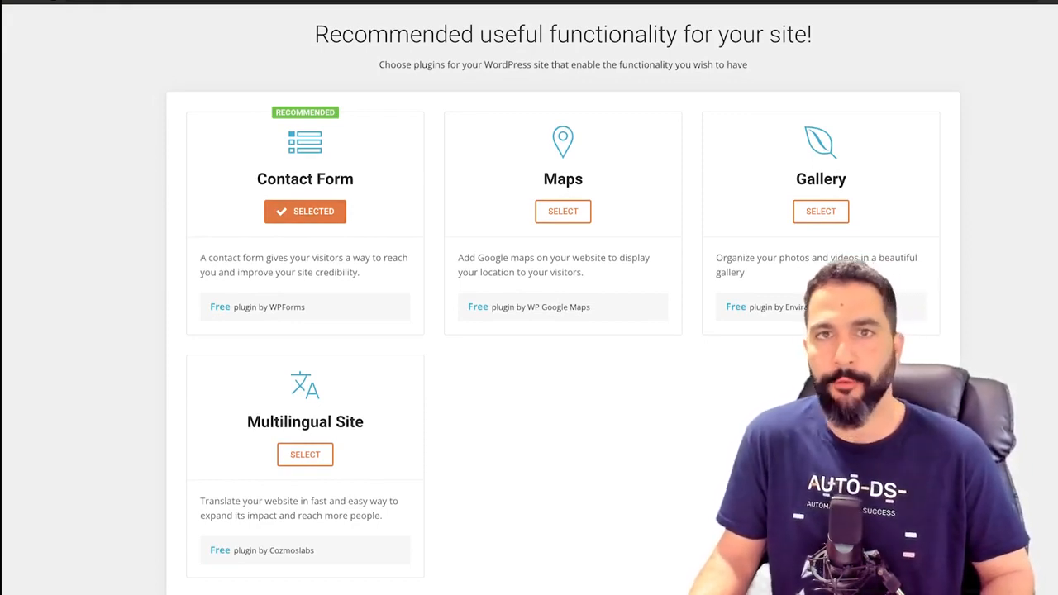
scroll(563, 306, down, 1)
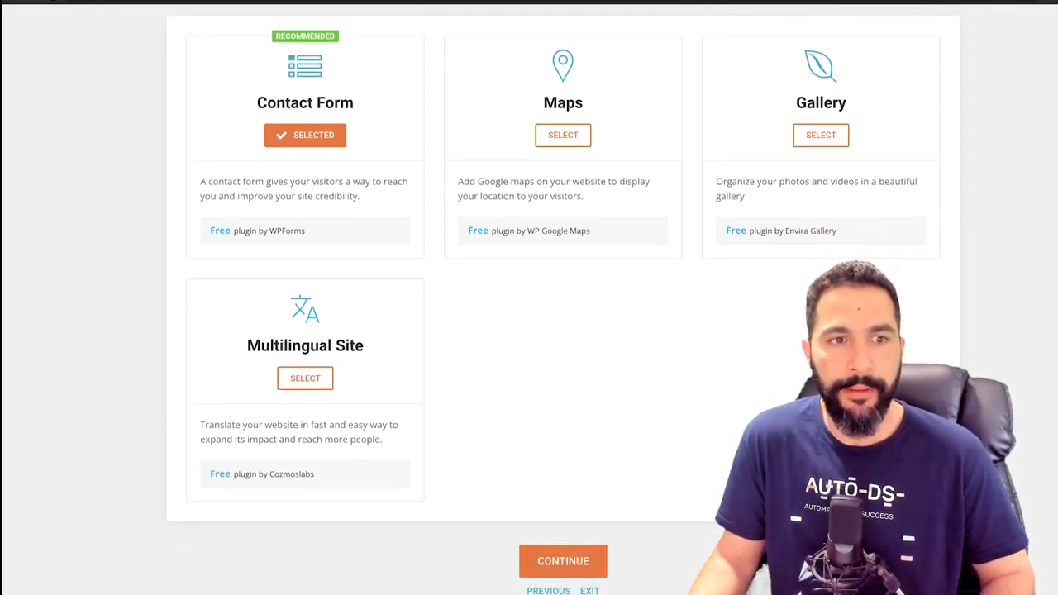
click(563, 561)
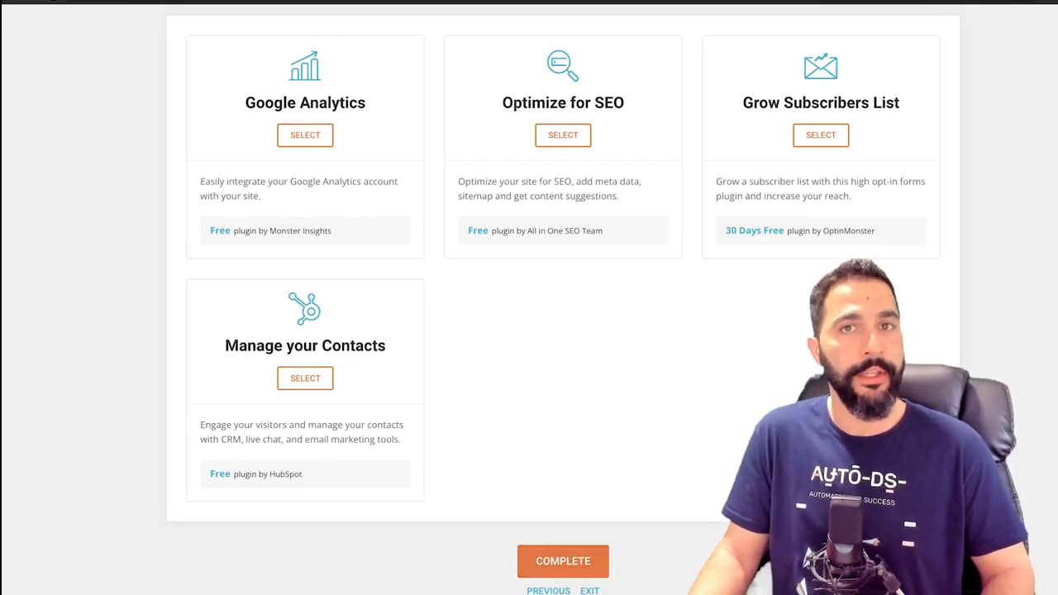
Examine the offered marketing plugins: Google Analytics, Optimize for SEO, Grow Subscribers List and Manage your Contacts.
scroll(563, 306, up, 2)
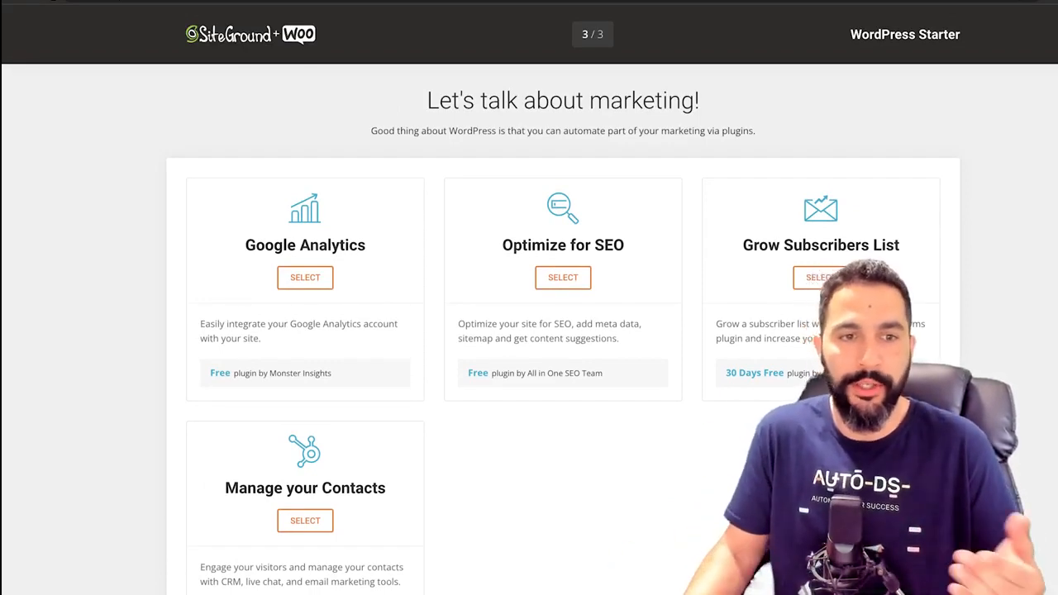
scroll(529, 329, down, 1)
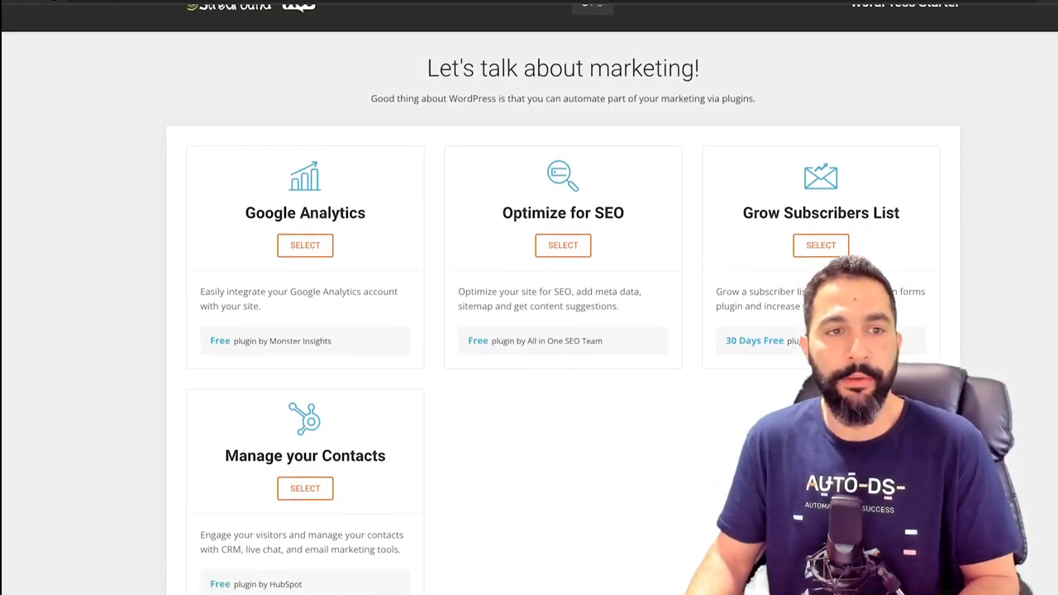
scroll(529, 329, up, 1)
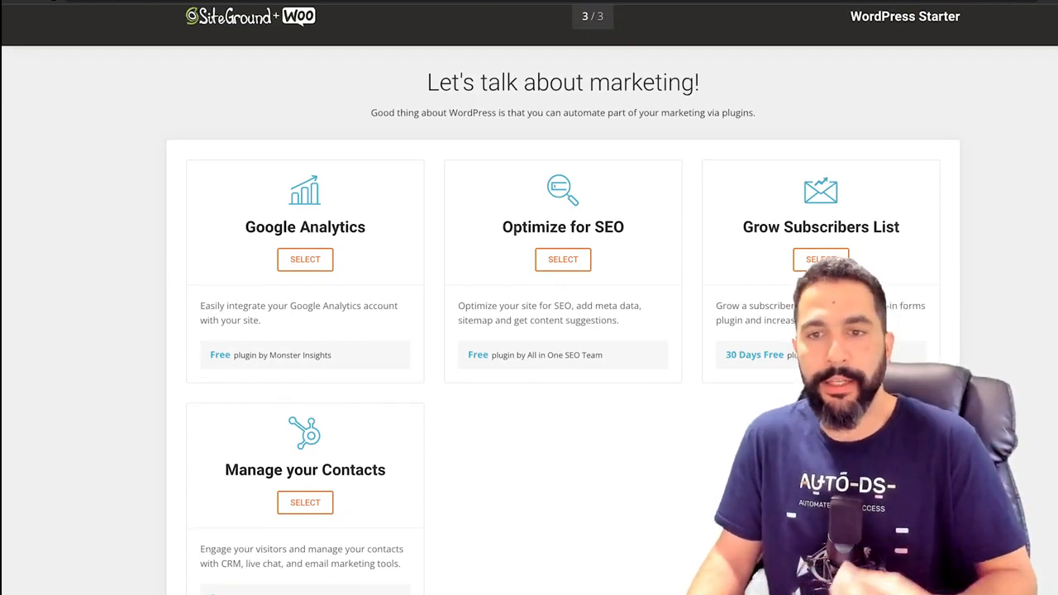
scroll(529, 329, down, 1)
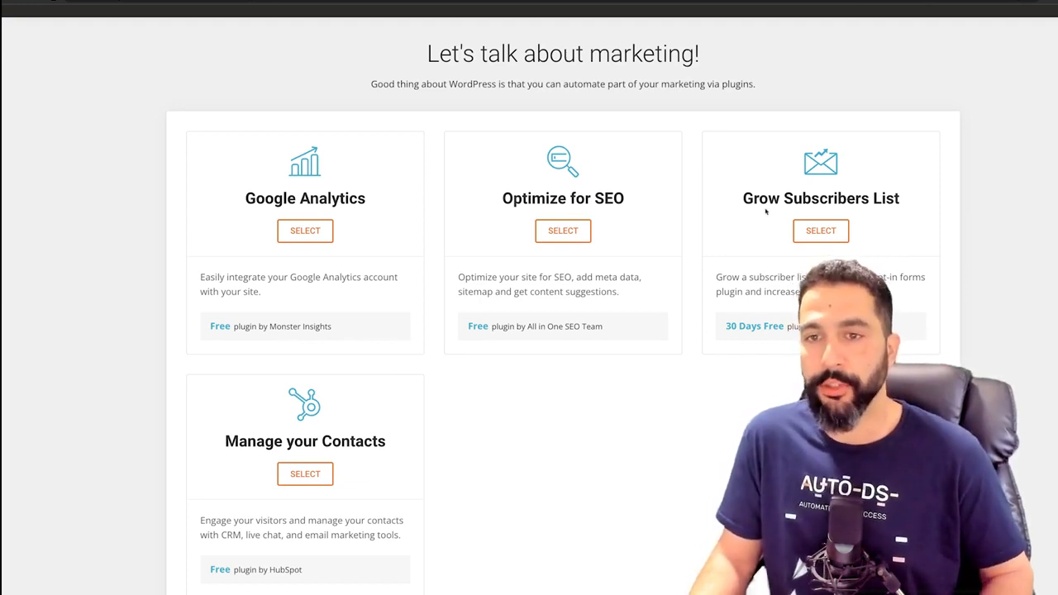
scroll(529, 329, down, 2)
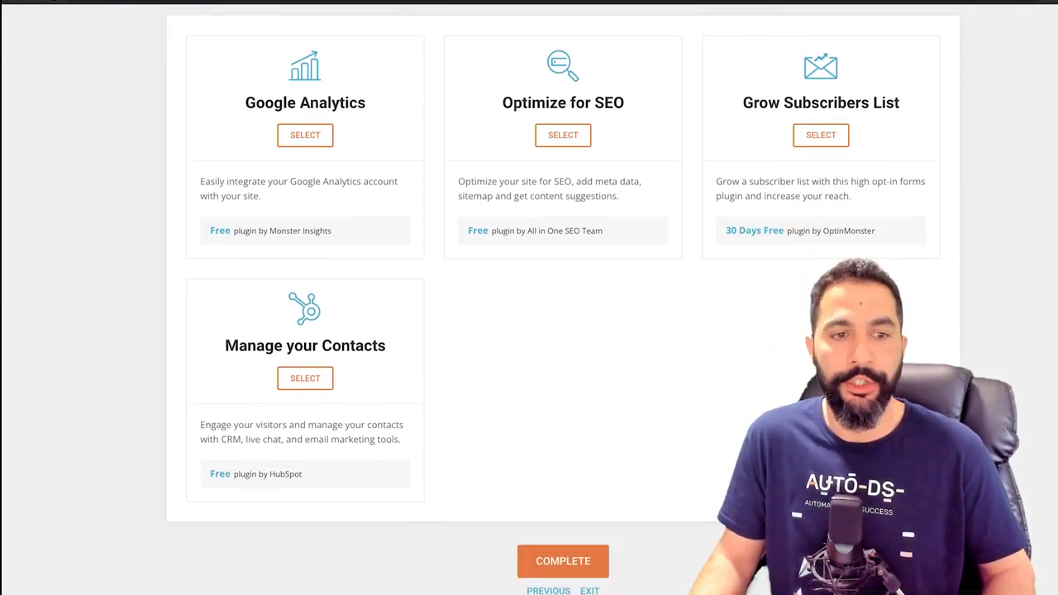
scroll(529, 329, up, 2)
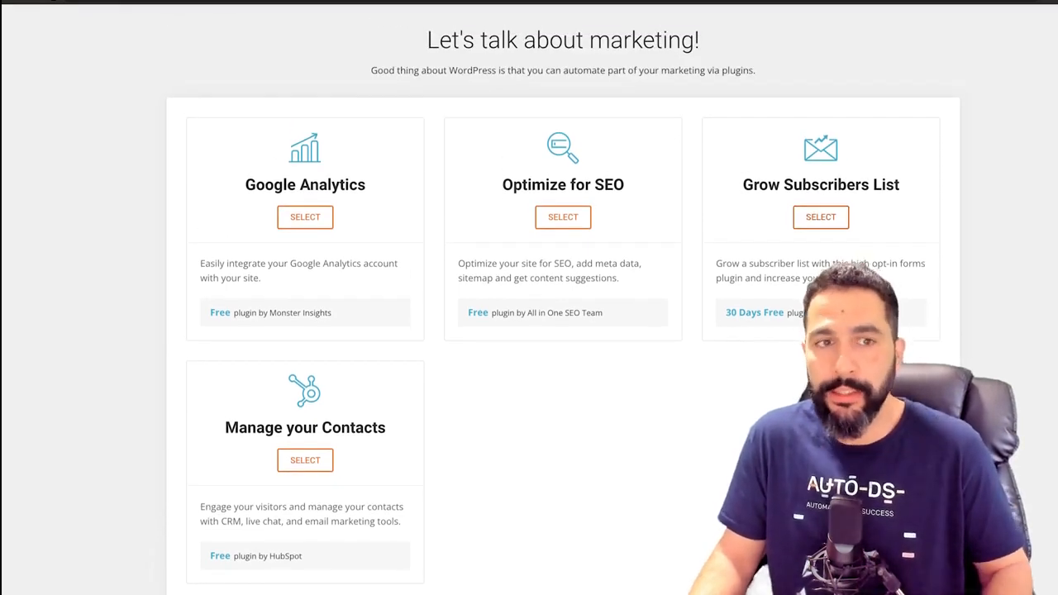
scroll(530, 329, down, 2)
scroll(529, 329, up, 2)
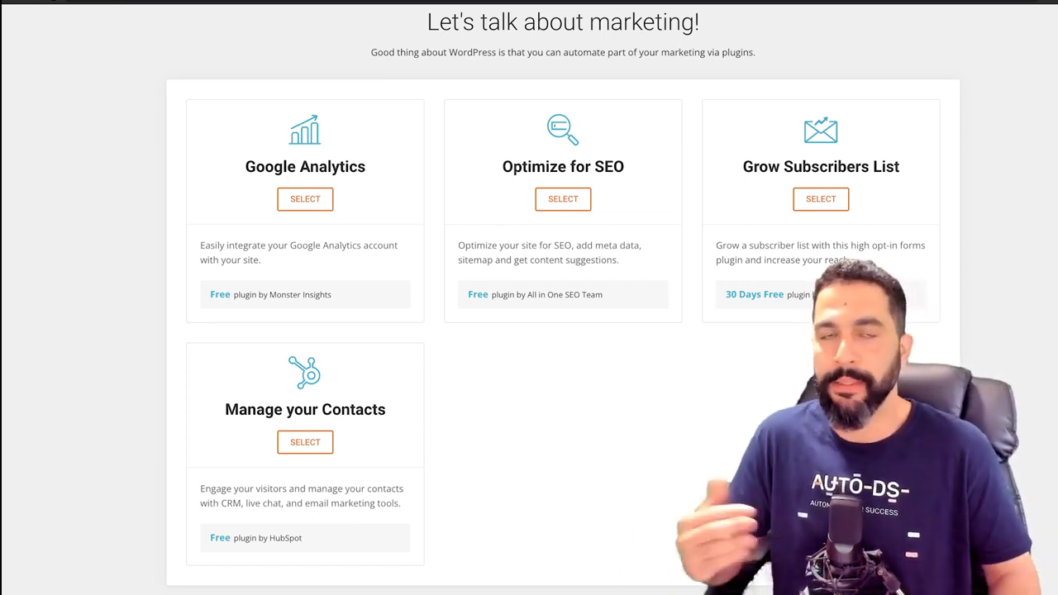
drag(503, 167, 625, 167)
click(627, 167)
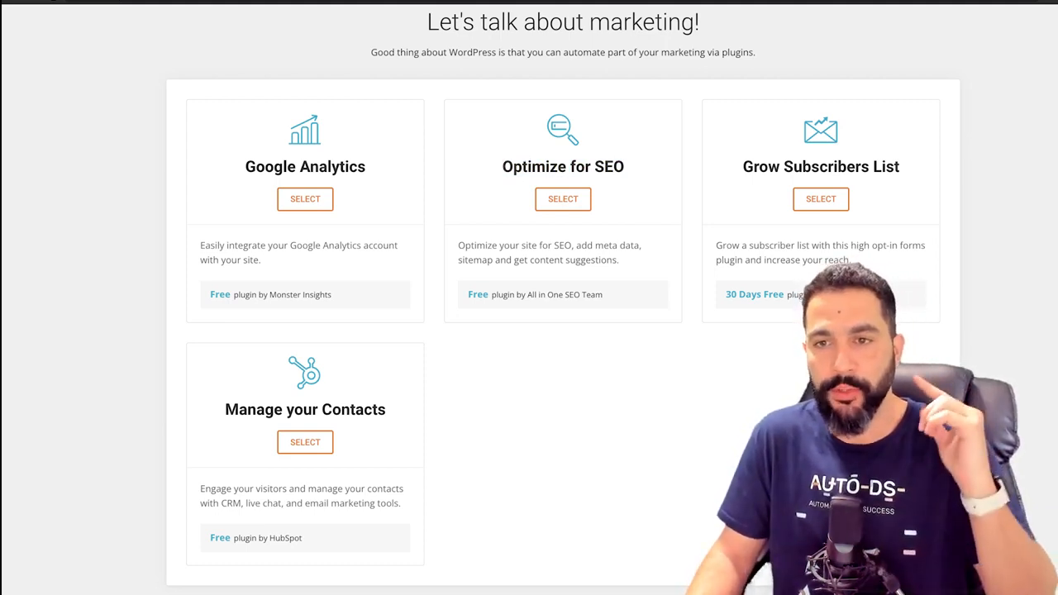
drag(743, 167, 901, 167)
click(903, 168)
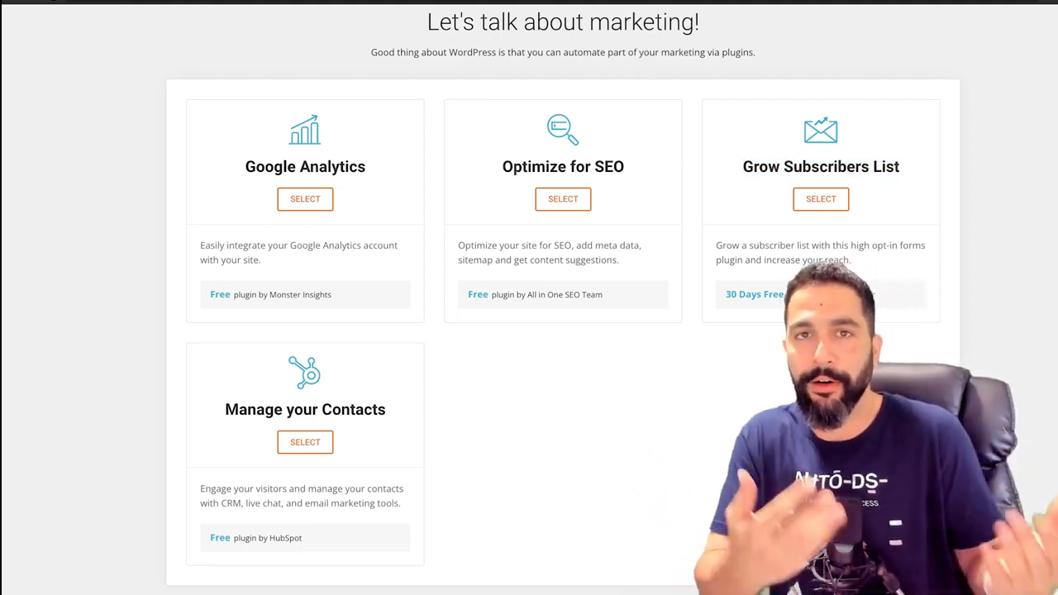
Complete the WordPress Starter wizard without selecting any marketing plugin.
scroll(564, 297, down, 2)
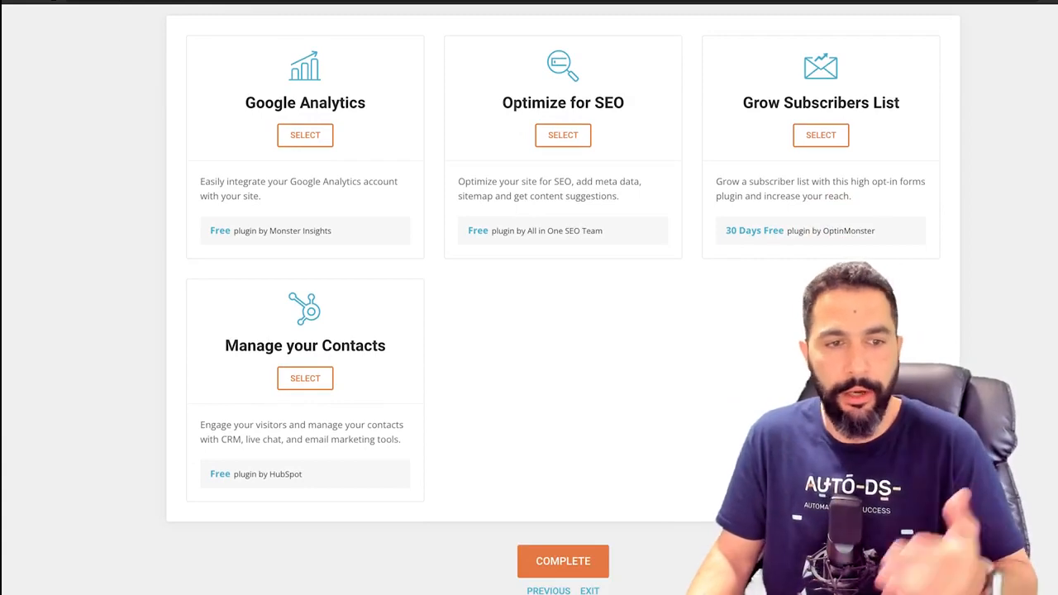
scroll(529, 298, up, 4)
scroll(529, 298, down, 4)
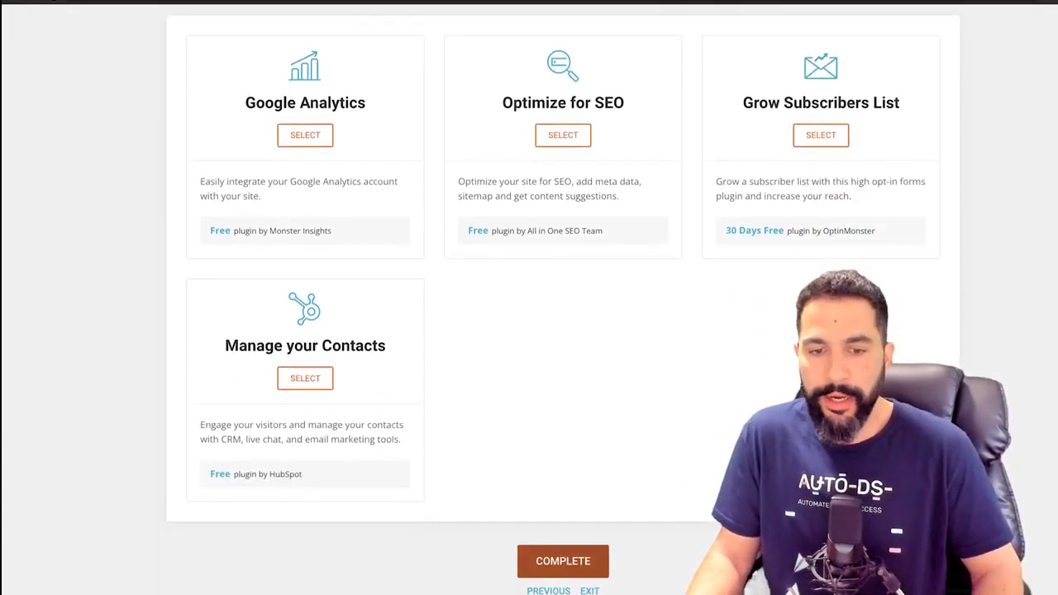
click(563, 560)
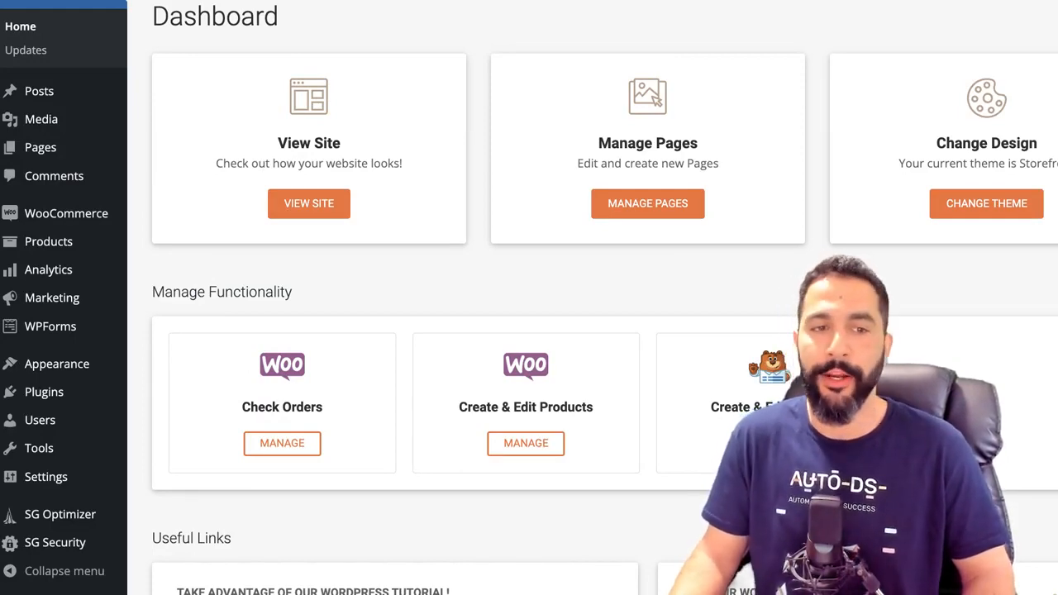
Look over the whole WordPress dashboard, from the site and page cards down to WordPress Events and News.
scroll(593, 330, down, 4)
scroll(593, 330, up, 4)
scroll(593, 330, down, 6)
scroll(593, 331, up, 8)
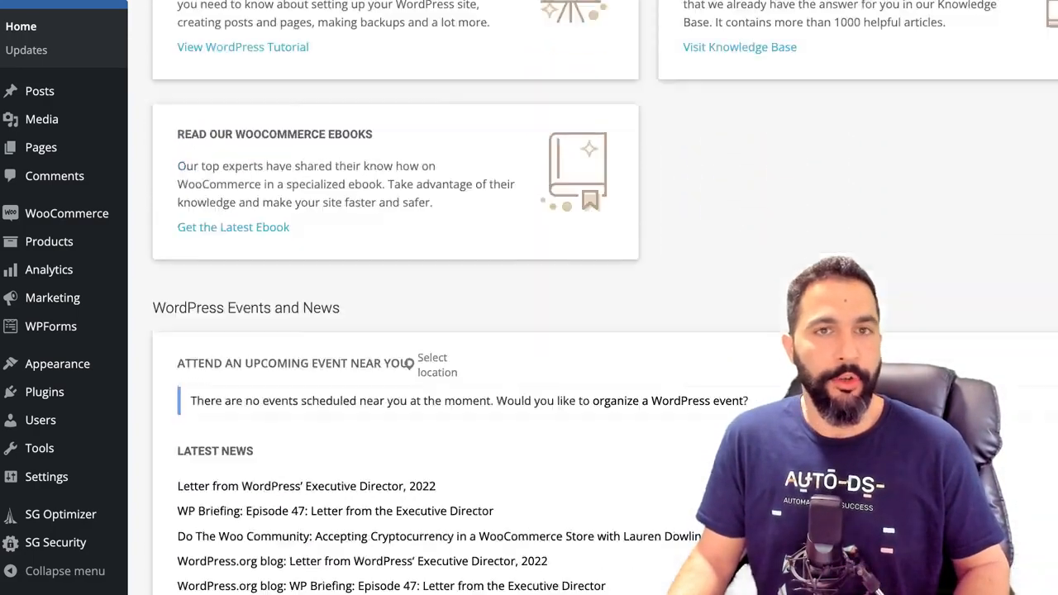
scroll(593, 331, down, 1)
mouse_move(40, 91)
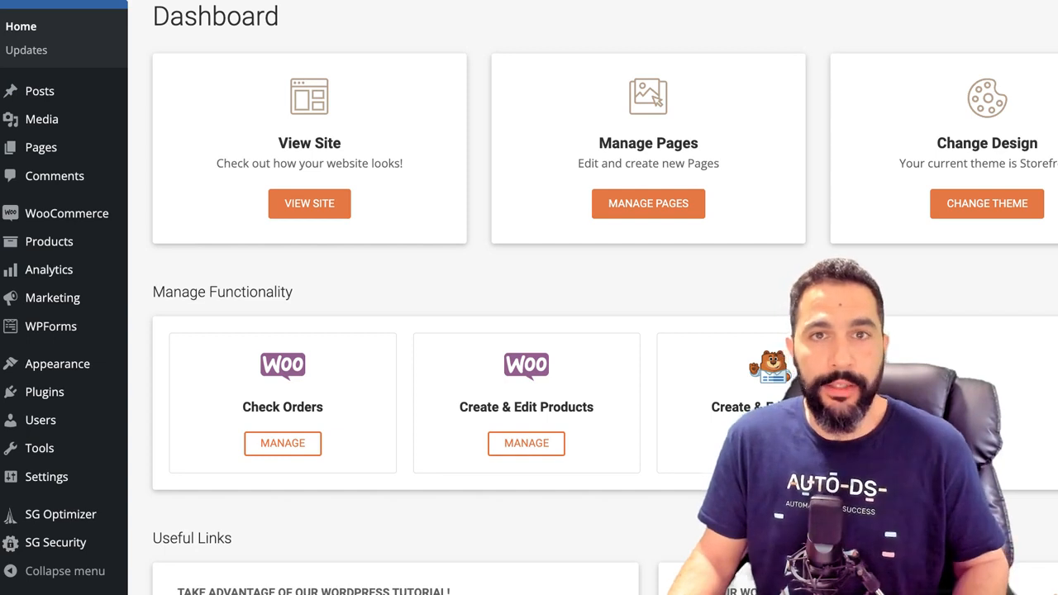
scroll(593, 330, down, 1)
scroll(593, 330, up, 1)
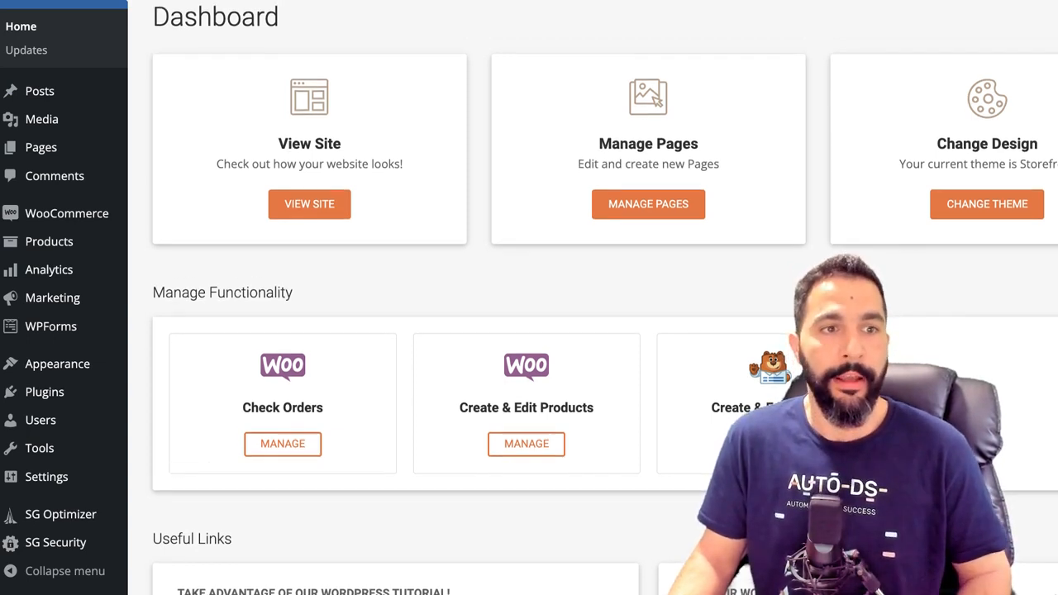
Examine the View Site, Manage Pages and Change Design cards, plus the Manage Functionality and Useful Links sections of the dashboard.
drag(278, 144, 342, 143)
click(341, 145)
mouse_move(698, 144)
mouse_down()
mouse_move(669, 144)
mouse_move(692, 144)
mouse_up()
click(699, 144)
drag(937, 144, 1001, 144)
click(1001, 144)
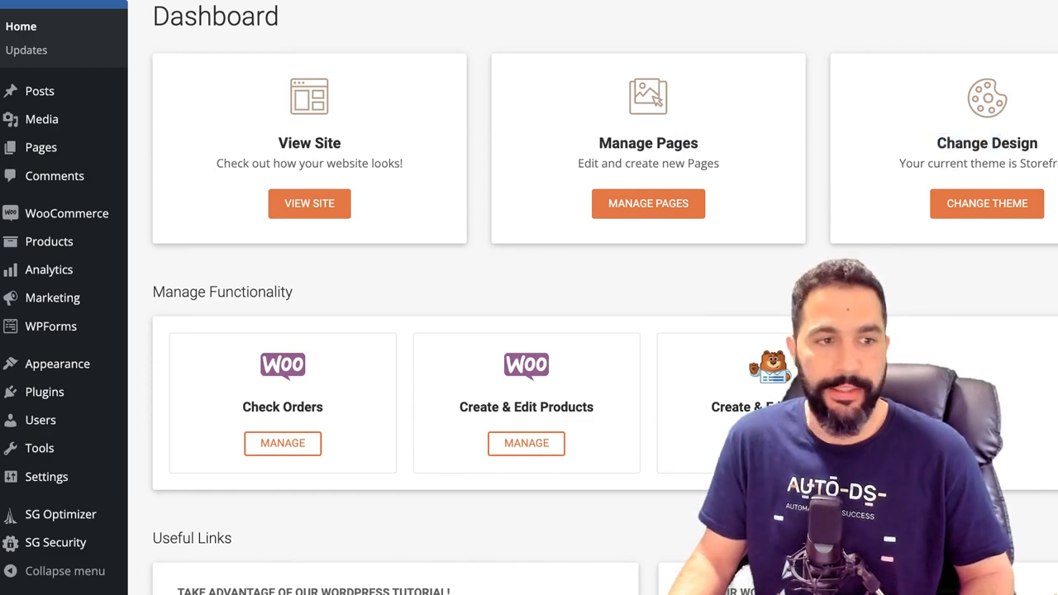
scroll(593, 331, down, 3)
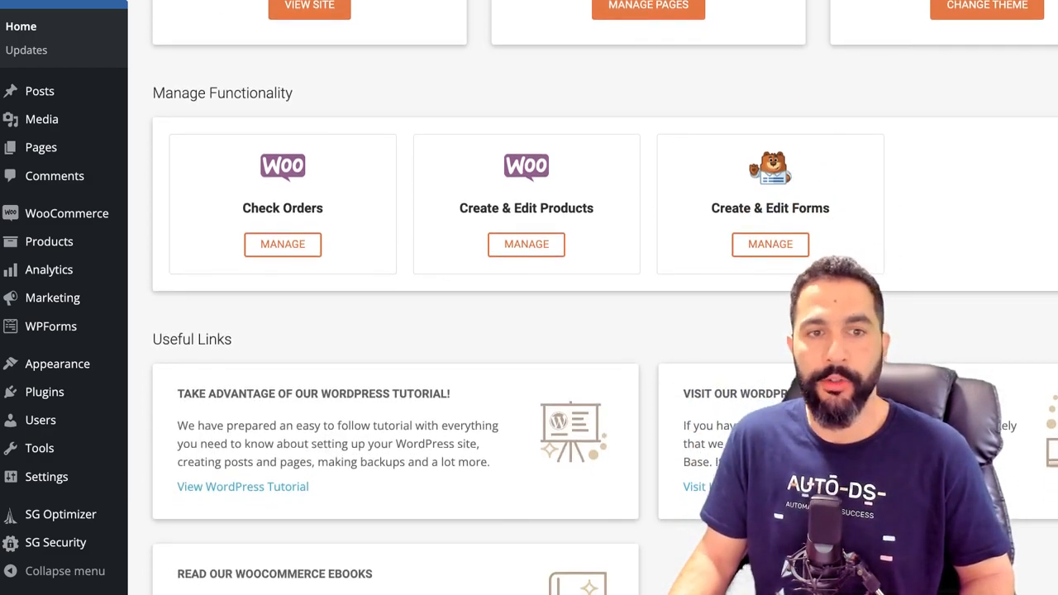
scroll(593, 331, down, 5)
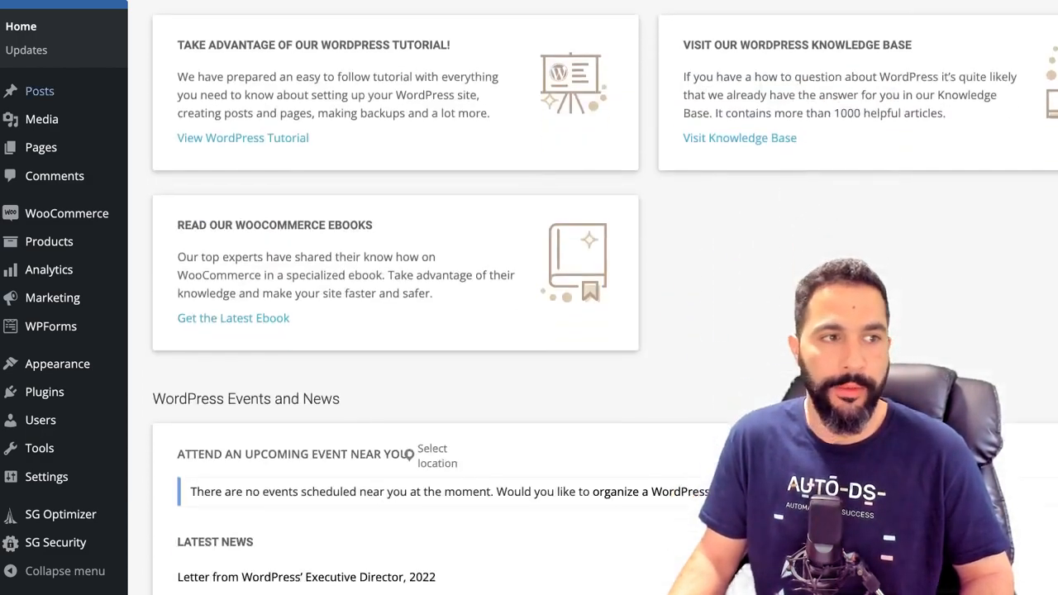
scroll(593, 330, up, 9)
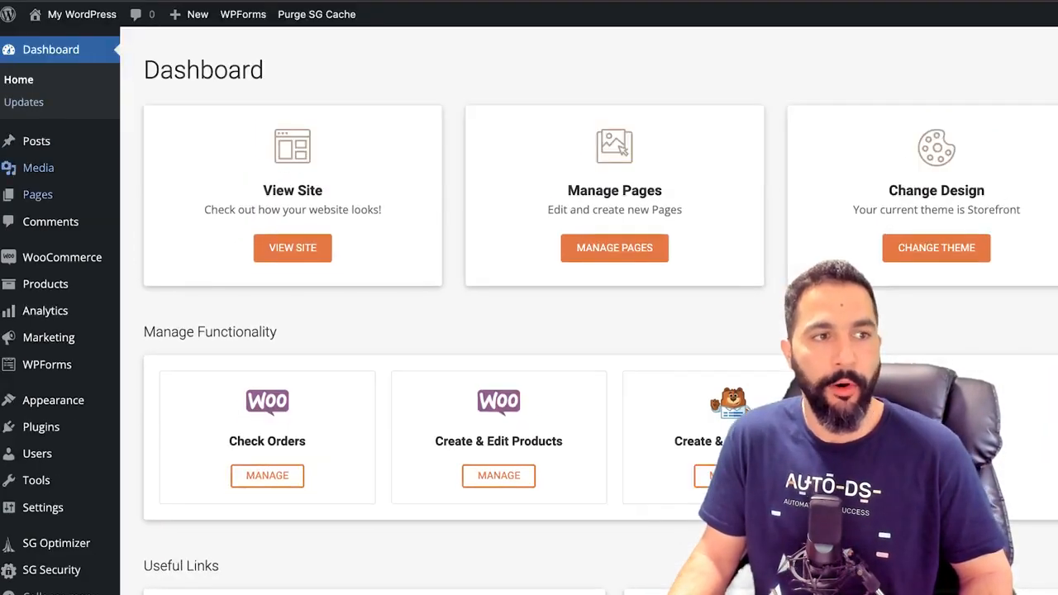
Look over the admin bar shortcuts and the Media and Pages entries of the WordPress admin navigation.
mouse_move(81, 14)
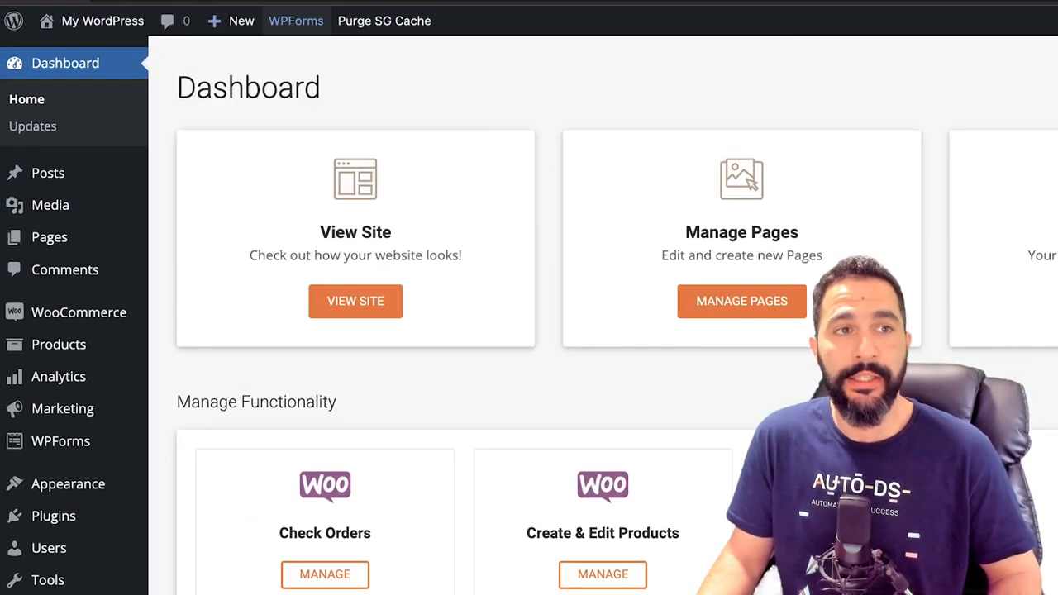
mouse_move(296, 20)
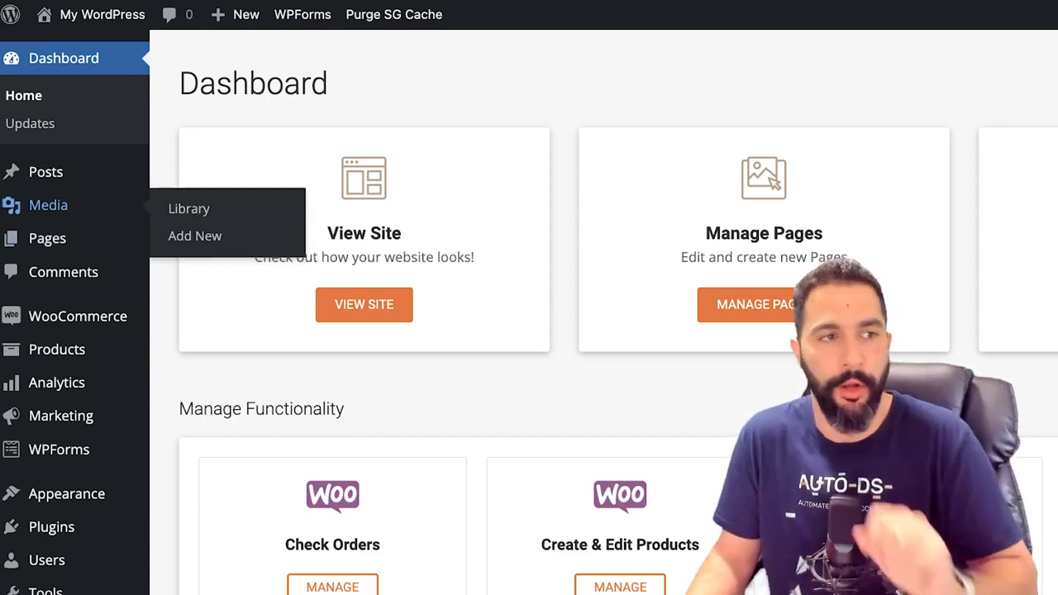
scroll(529, 298, down, 3)
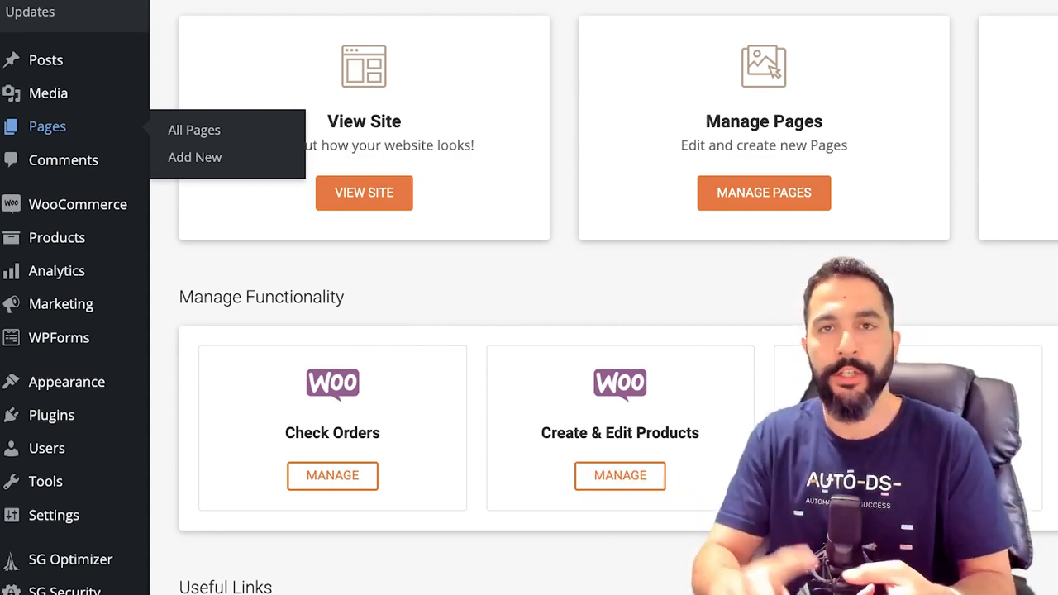
Look over the WooCommerce, Products, Analytics, Marketing and WPForms entries of the WordPress admin navigation and their sub-items.
mouse_move(78, 204)
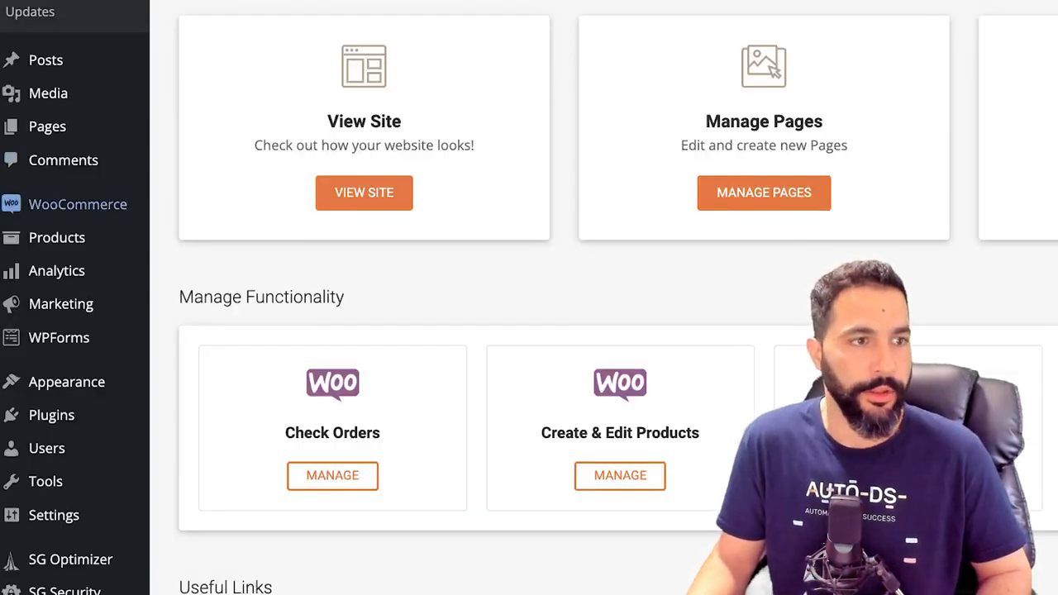
mouse_move(78, 205)
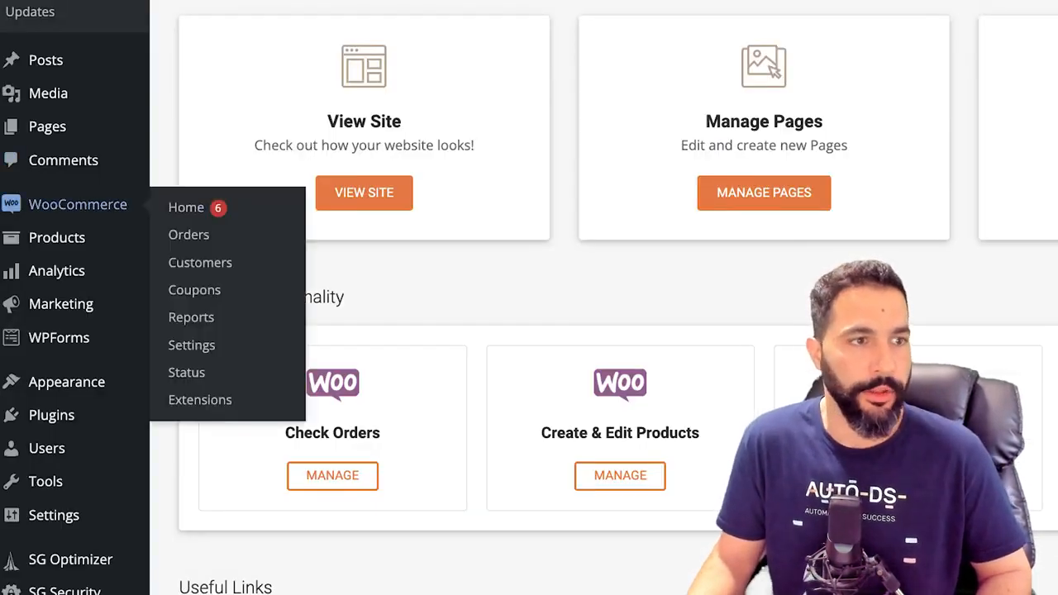
mouse_move(57, 237)
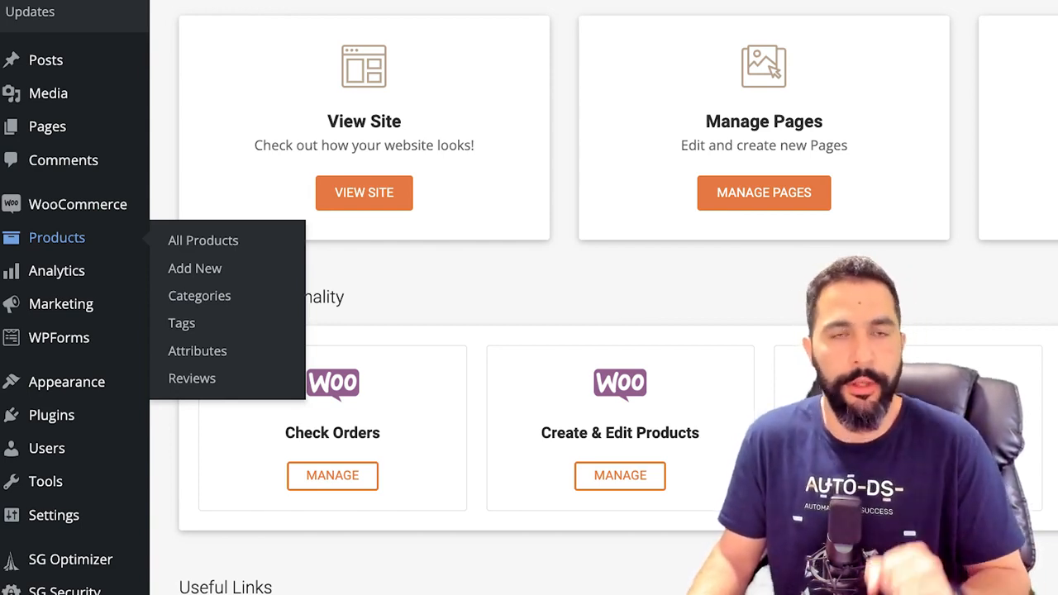
mouse_move(57, 270)
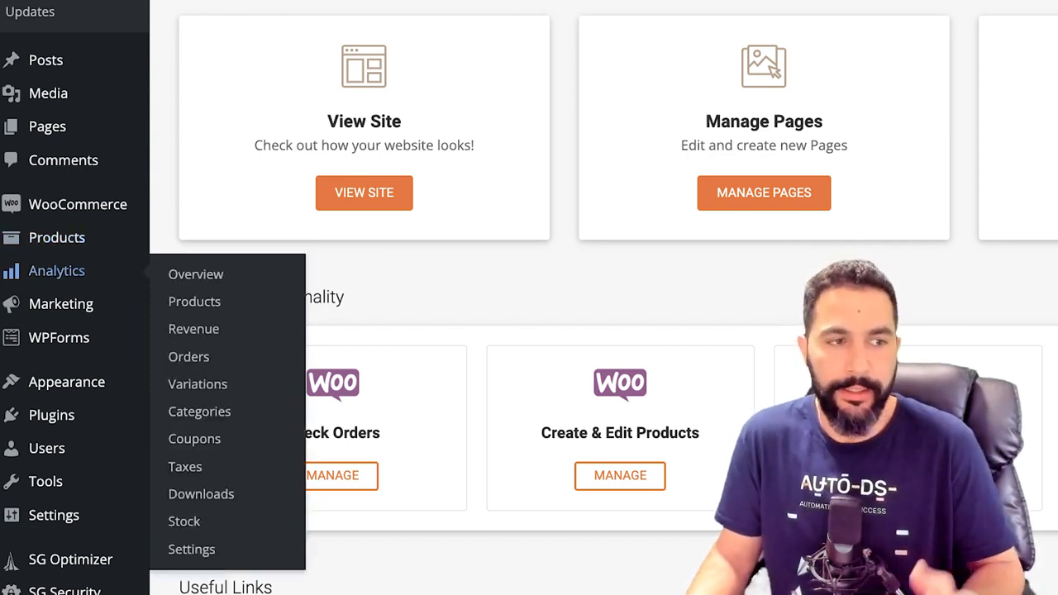
mouse_move(61, 303)
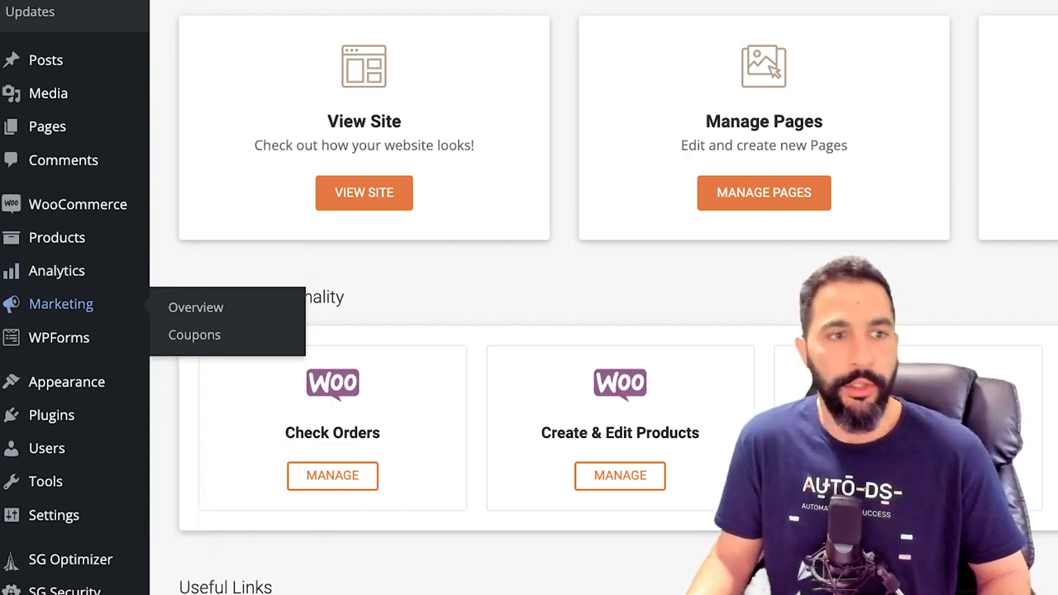
mouse_move(59, 337)
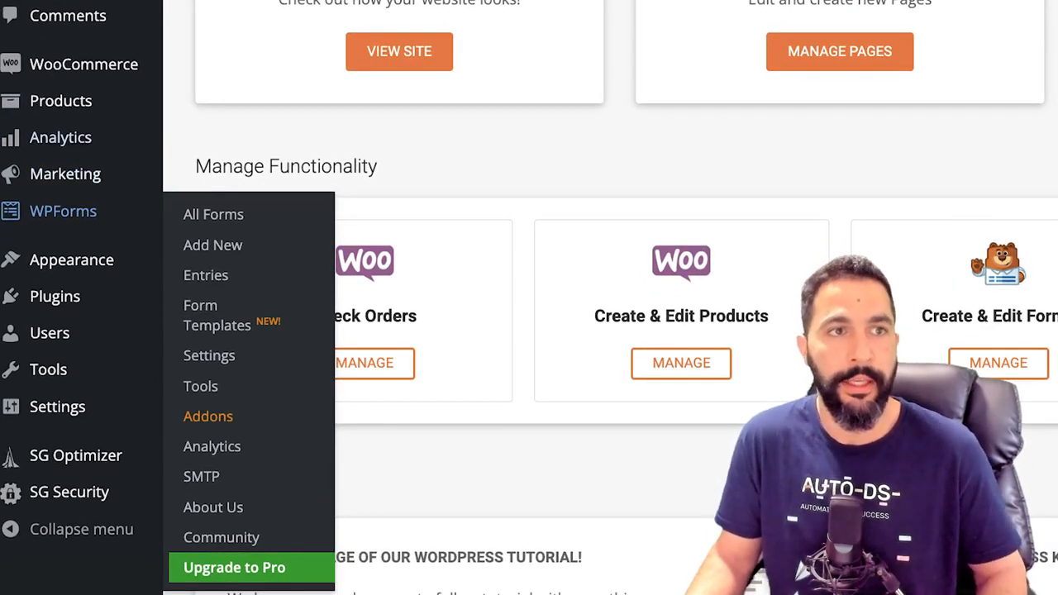
mouse_move(63, 211)
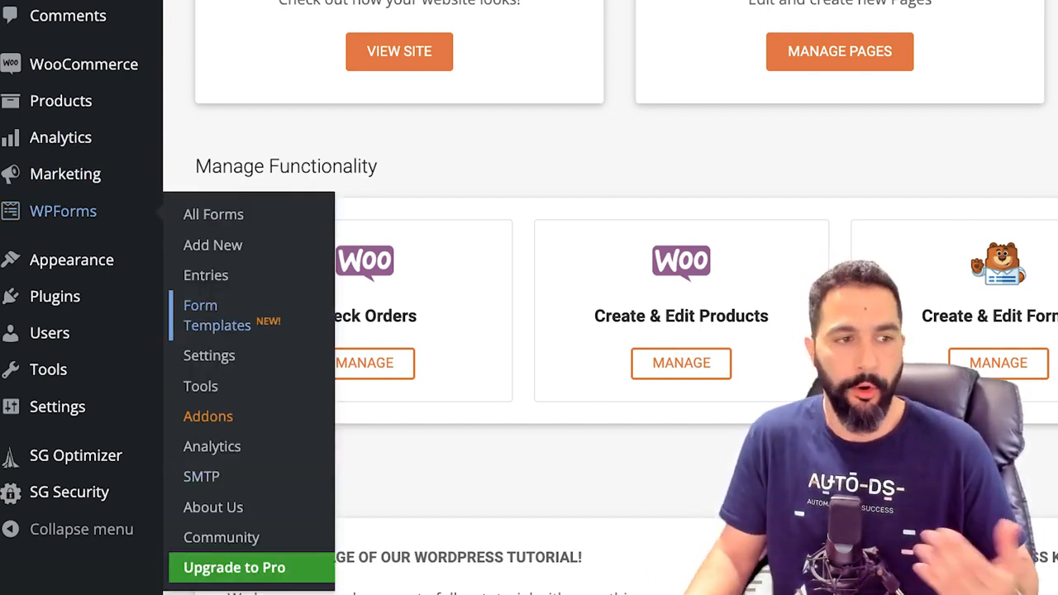
Look over the Appearance, Plugins, Users, Settings and SG Security entries of the admin navigation and their sub-items.
mouse_move(71, 260)
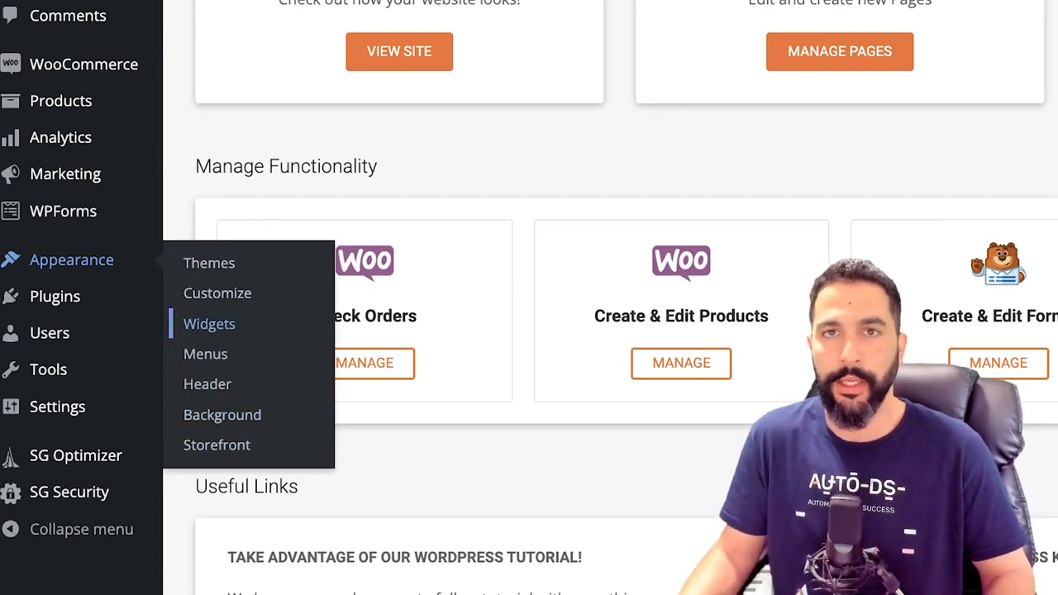
mouse_move(55, 296)
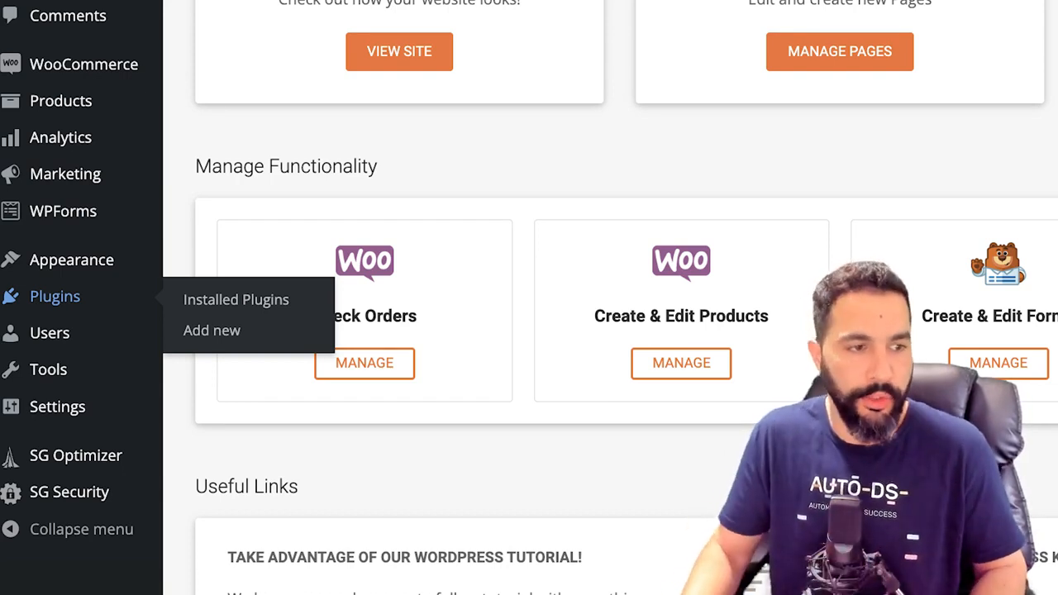
mouse_move(50, 334)
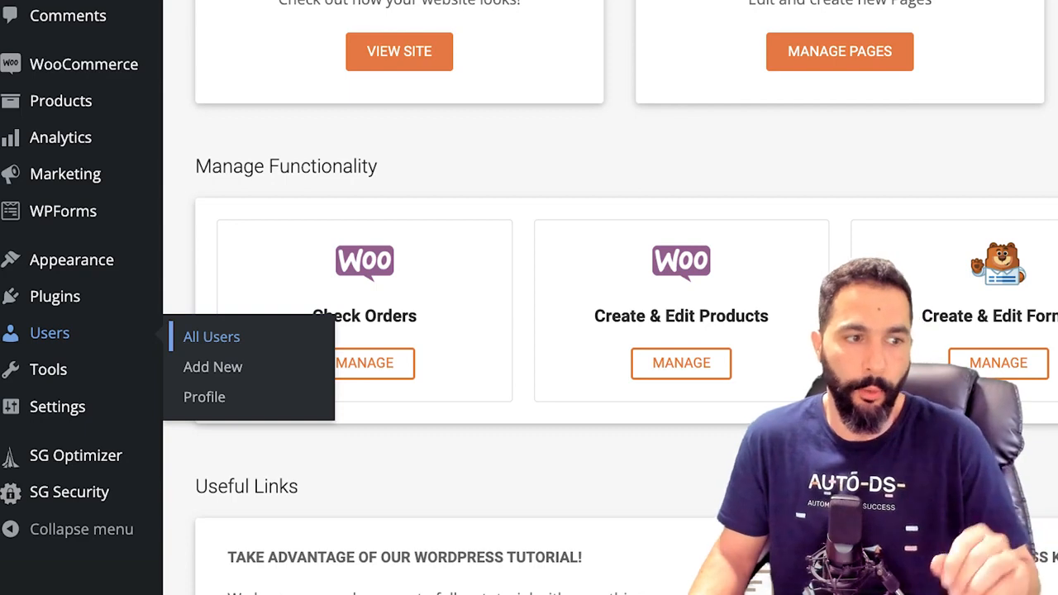
mouse_move(58, 407)
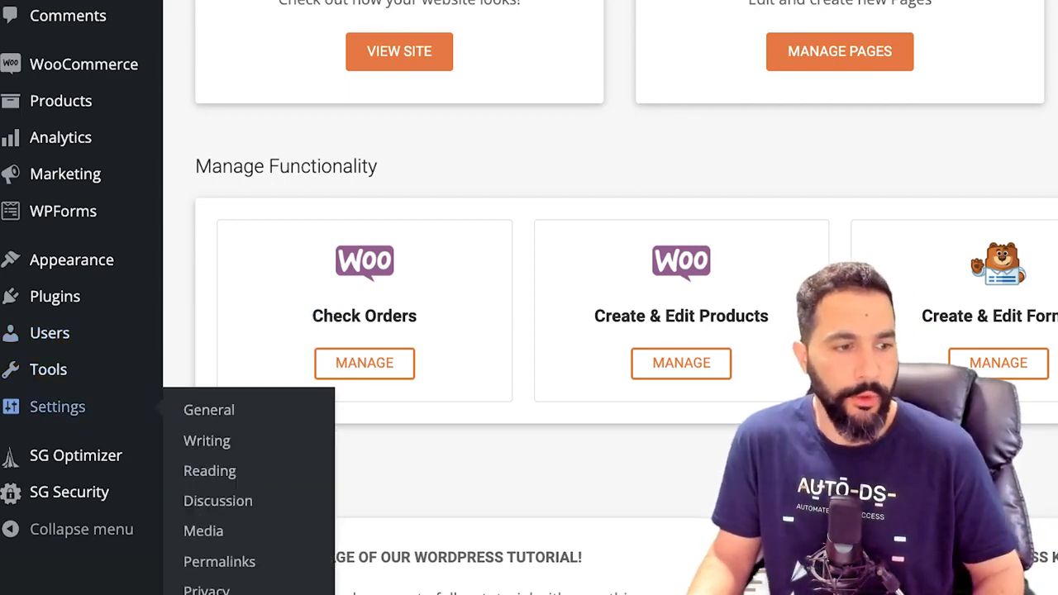
scroll(206, 413, down, 1)
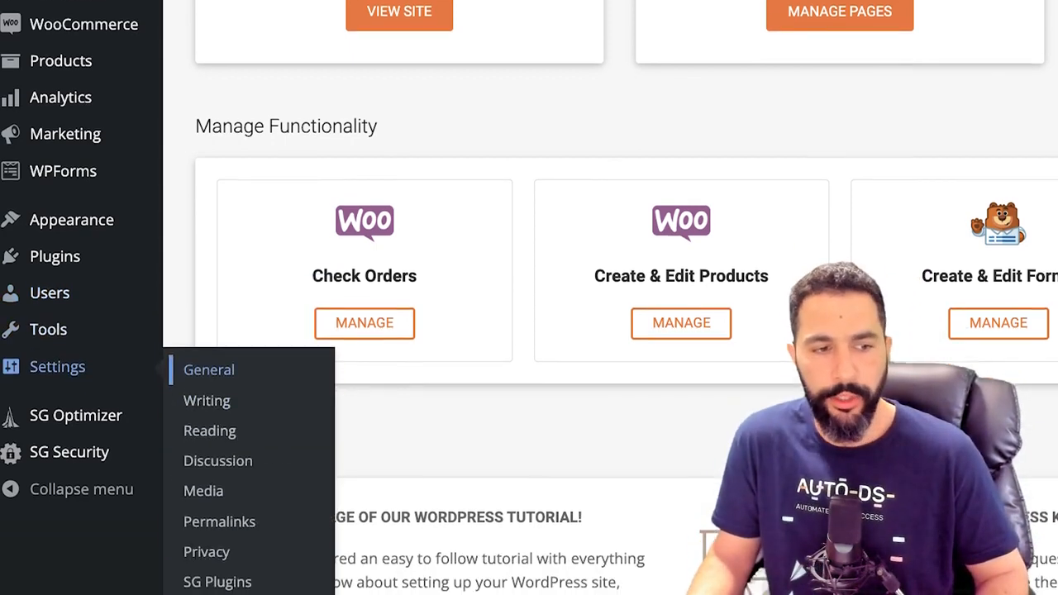
mouse_move(69, 430)
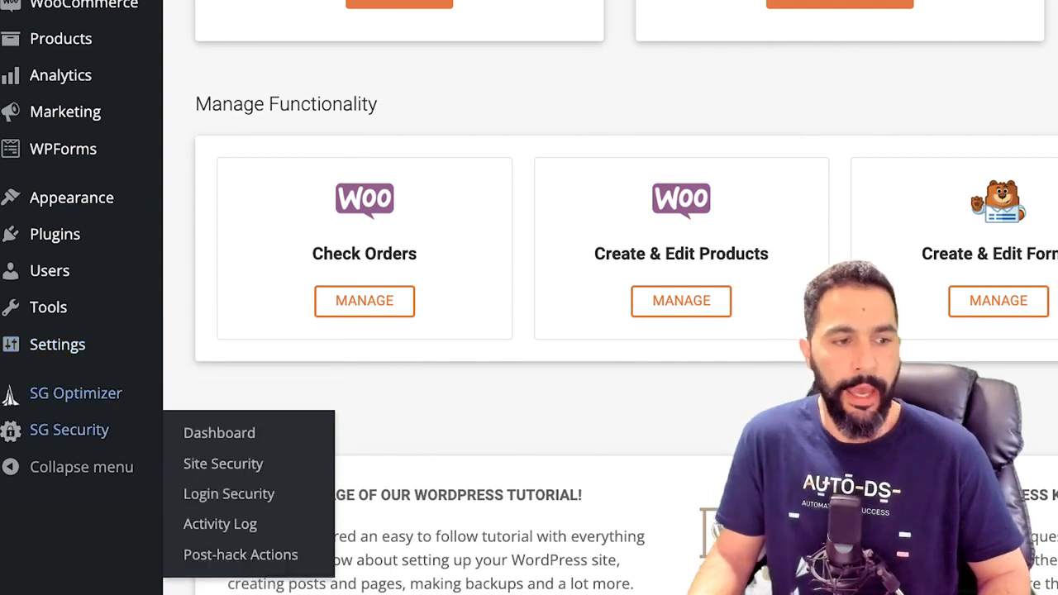
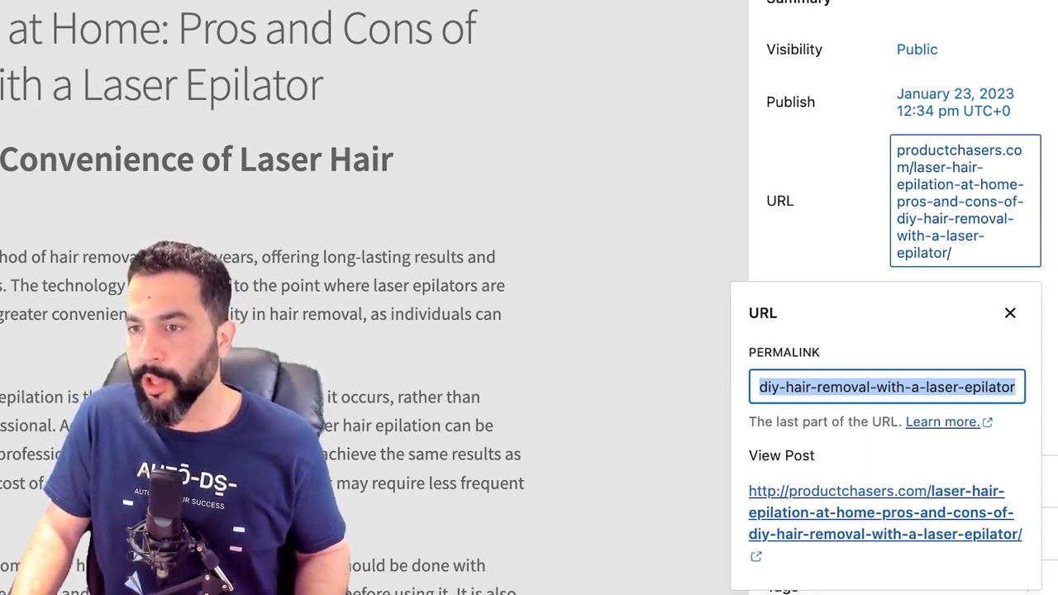
Shorten the blog post's permalink to laser-hair-epilator and close the URL editor.
click(771, 387)
drag(771, 387, 1017, 387)
click(919, 387)
key(ctrl+a)
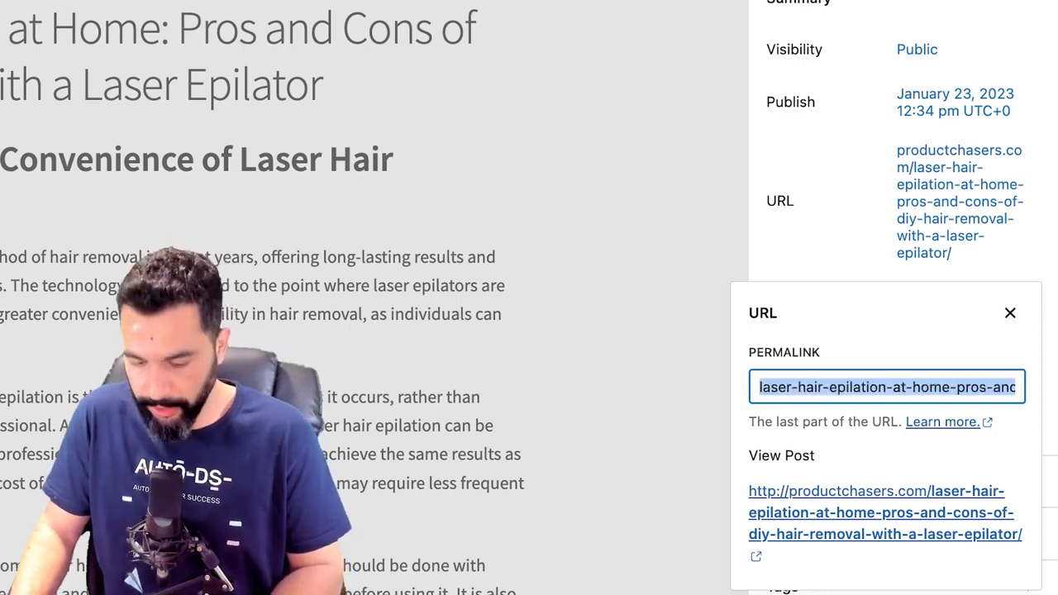
text(laser-epilator)
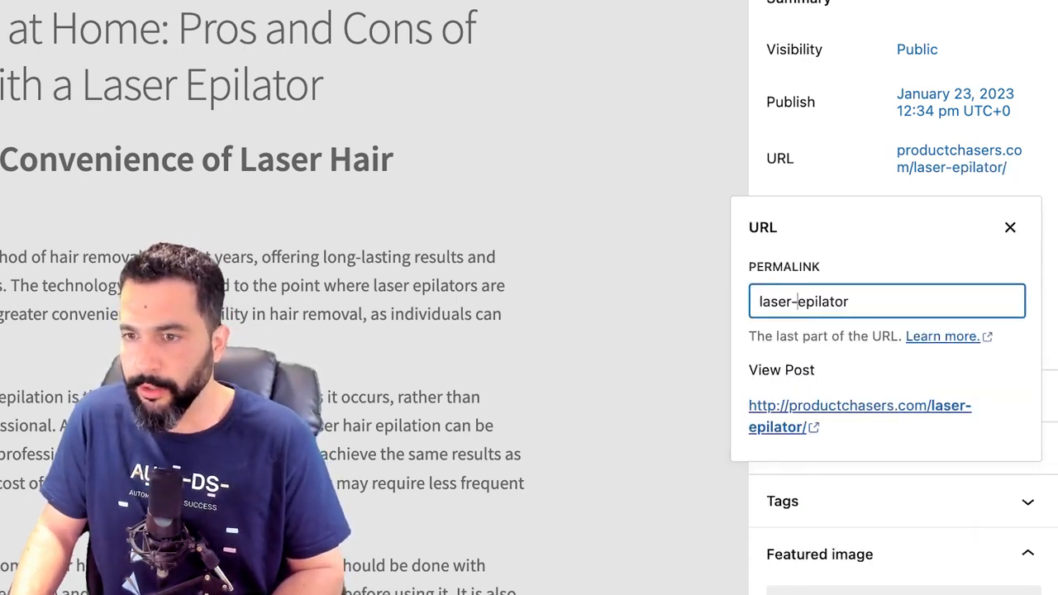
text(hair-)
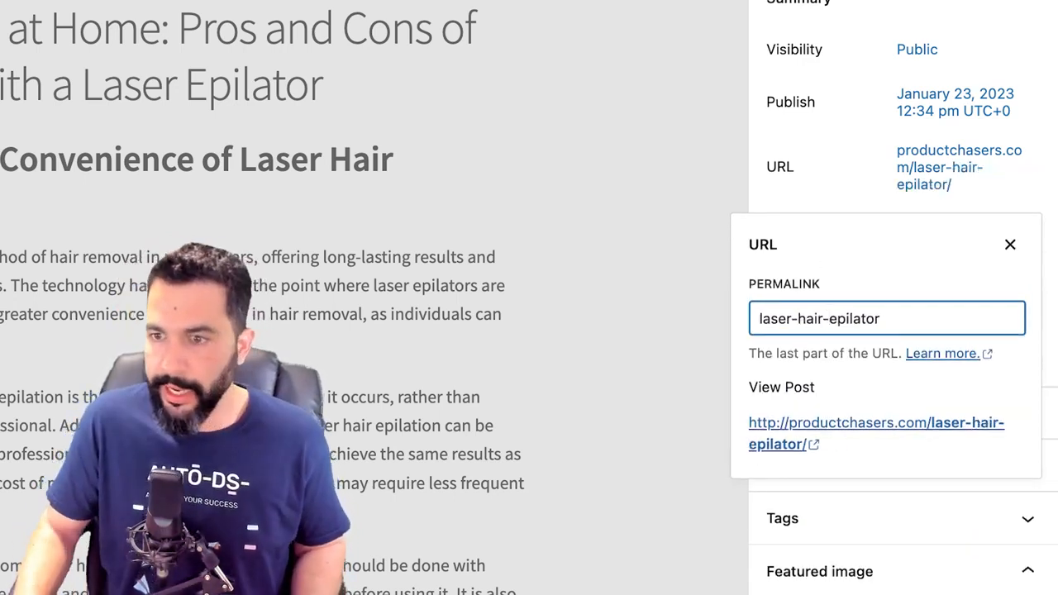
click(882, 318)
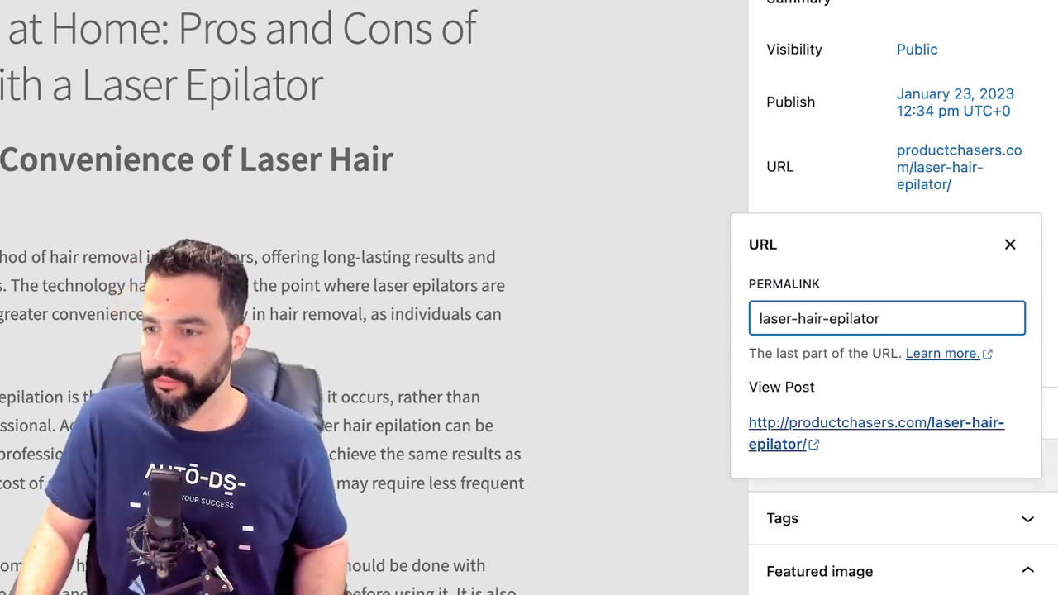
click(918, 484)
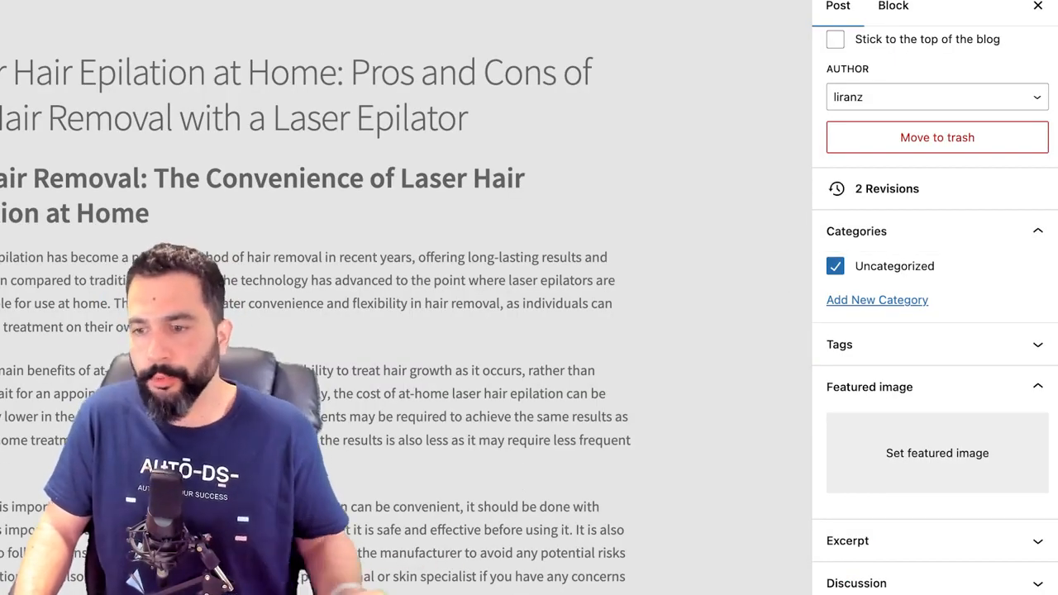
scroll(935, 298, up, 5)
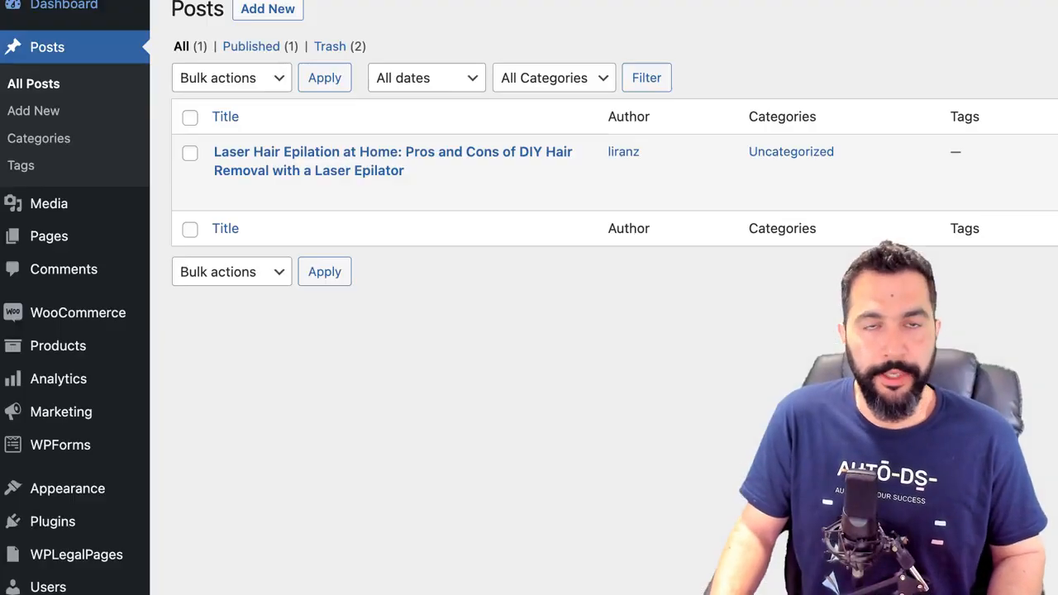
Review the static page choices in the Reading settings, selecting Laser Hair Epilator as homepage and Blog as posts page.
scroll(530, 249, down, 5)
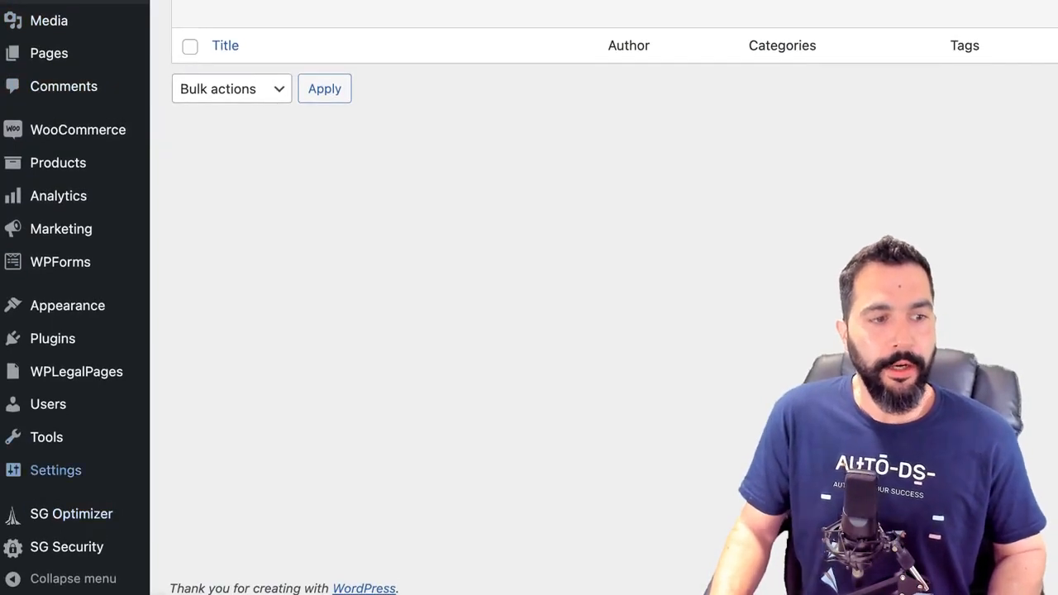
mouse_move(56, 470)
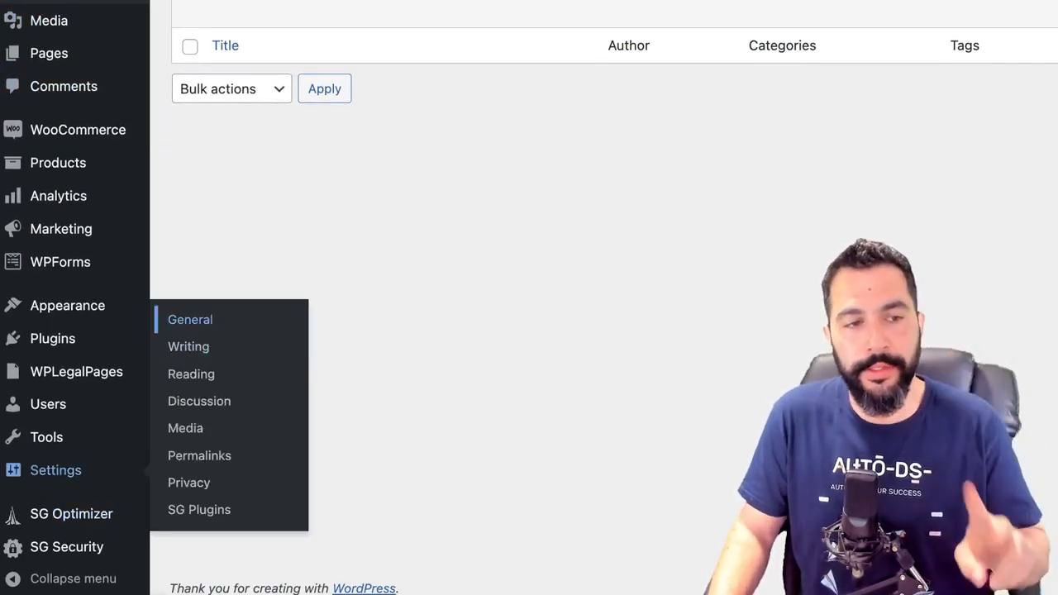
scroll(188, 346, up, 1)
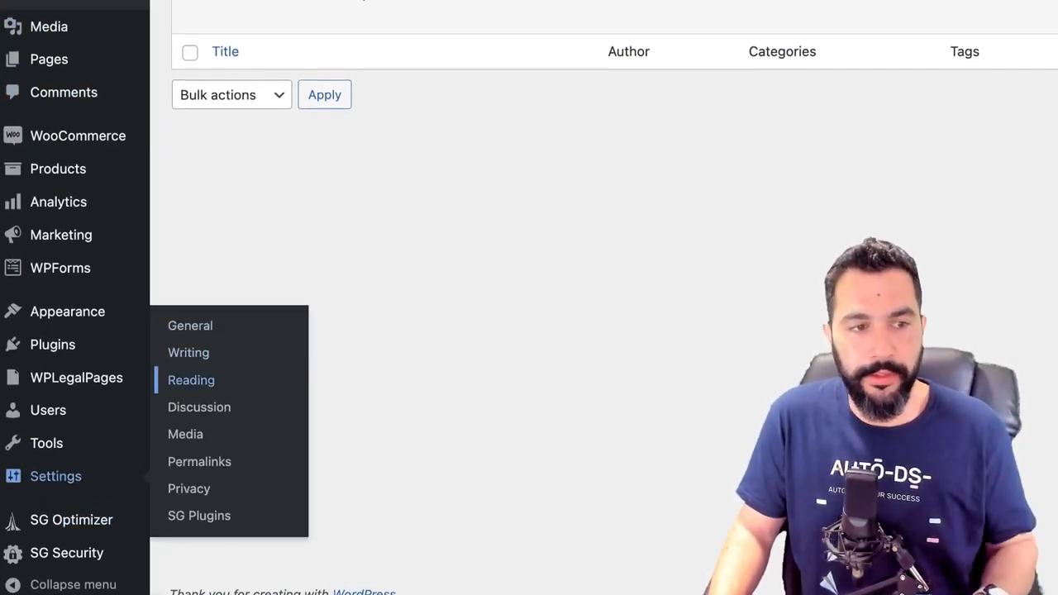
click(191, 380)
scroll(529, 298, up, 2)
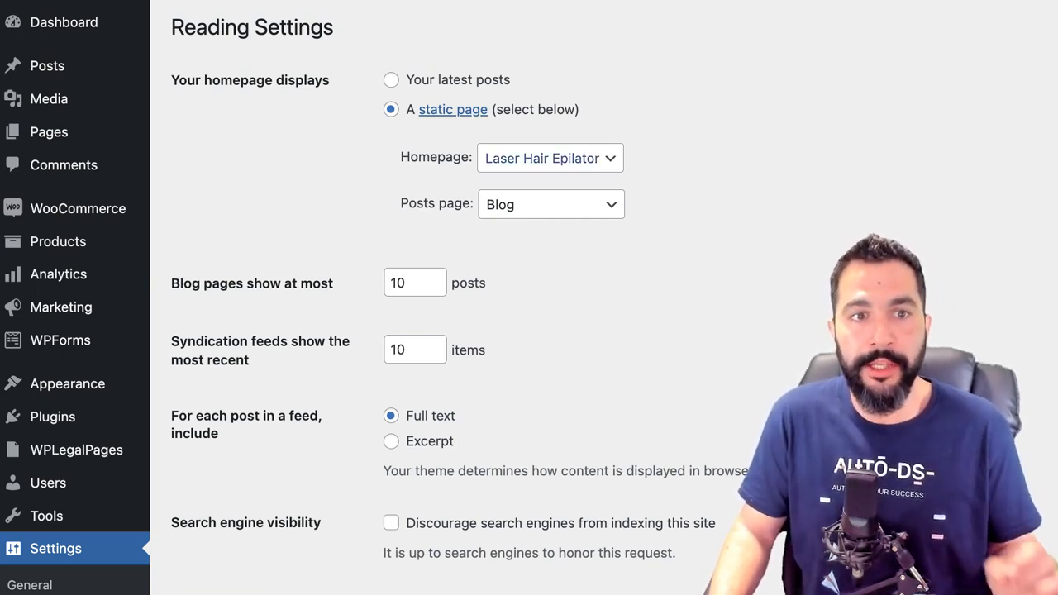
click(550, 158)
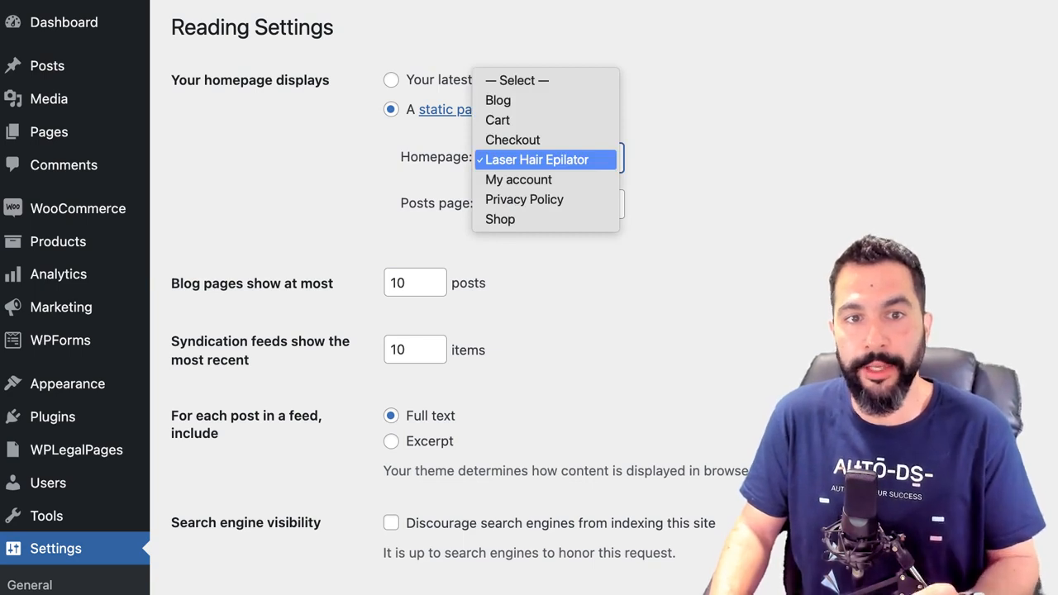
click(546, 160)
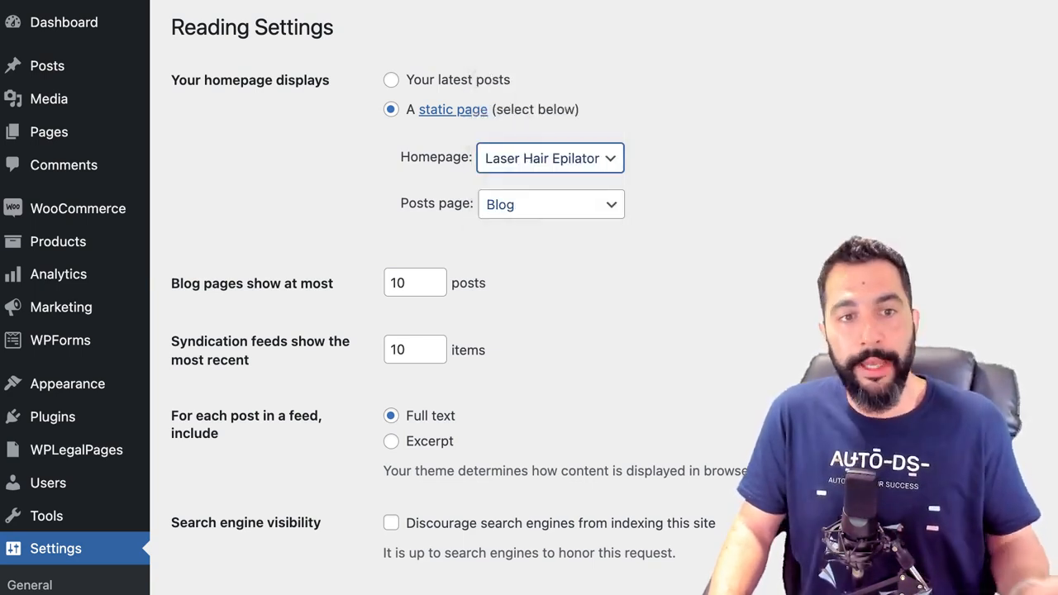
click(551, 204)
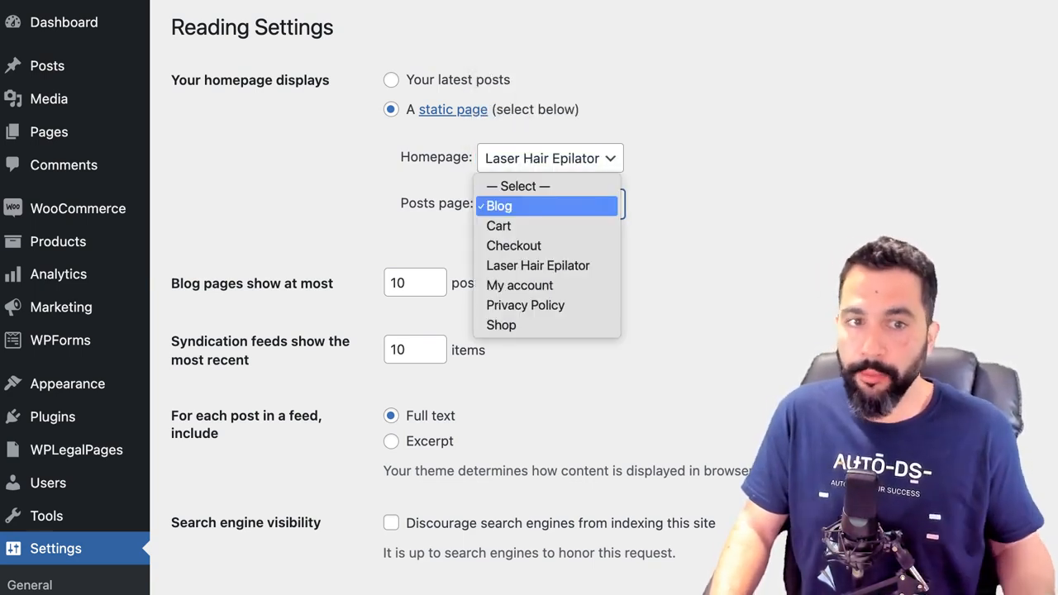
click(549, 206)
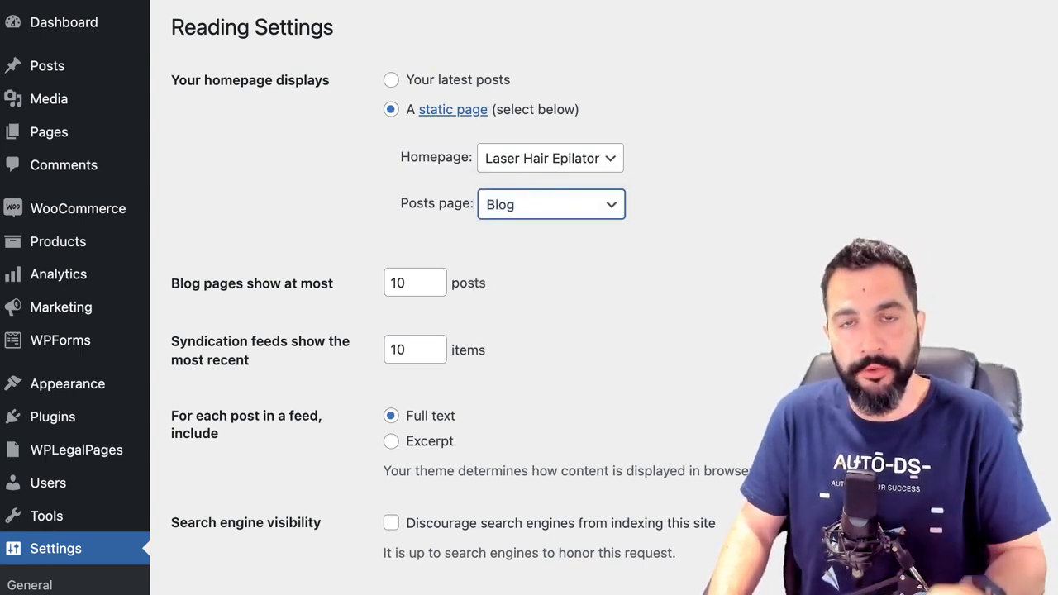
Look over the admin bar's new-content shortcuts and the remaining Reading options down to search engine visibility.
mouse_move(231, 20)
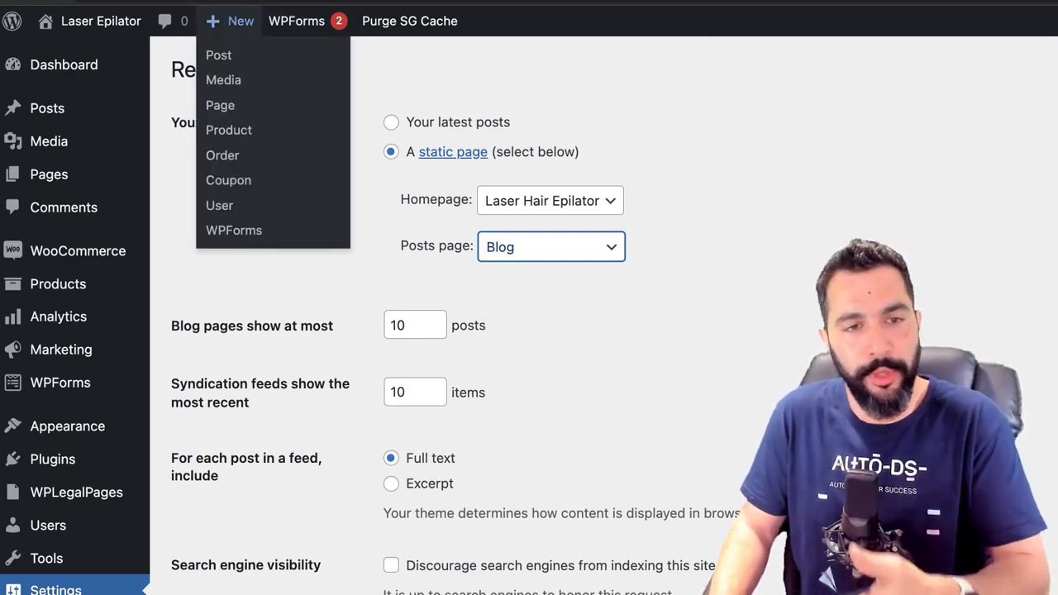
scroll(357, 316, down, 2)
scroll(358, 316, down, 2)
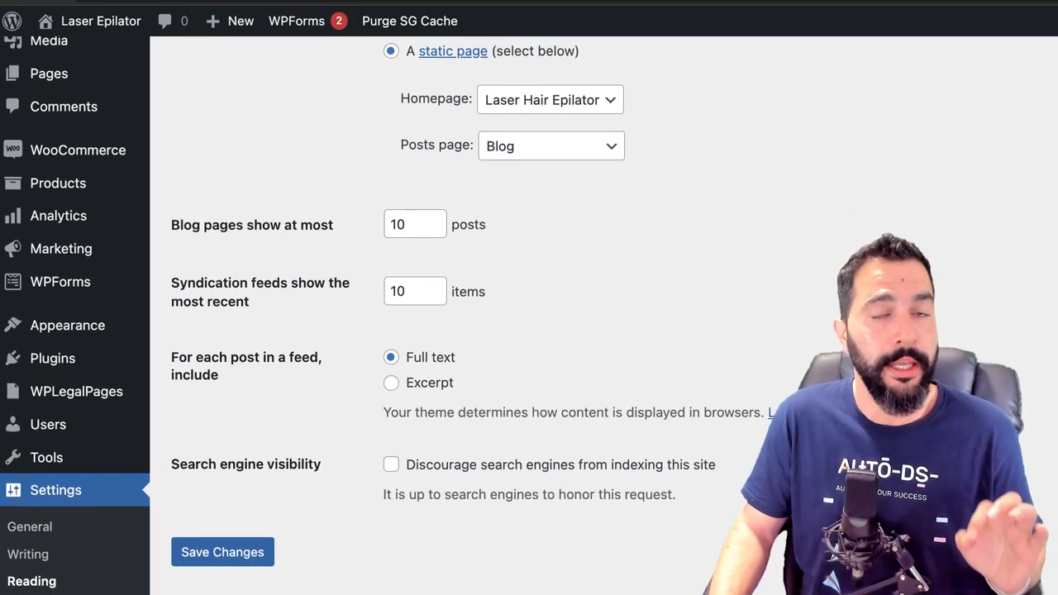
scroll(357, 316, up, 3)
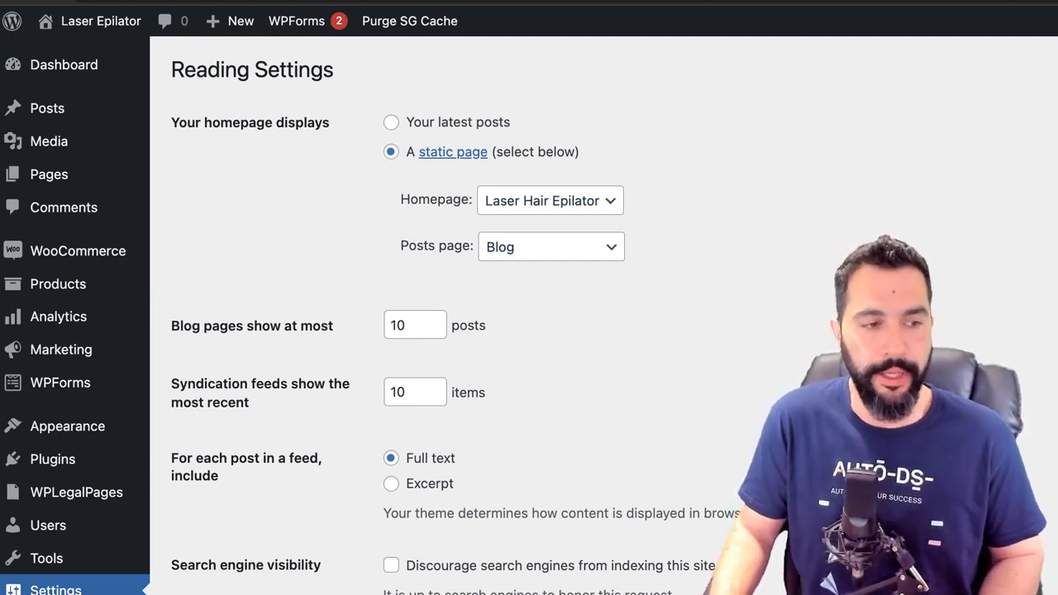
Open the Permalink settings and examine the Post name structure's sample URL.
scroll(529, 330, down, 5)
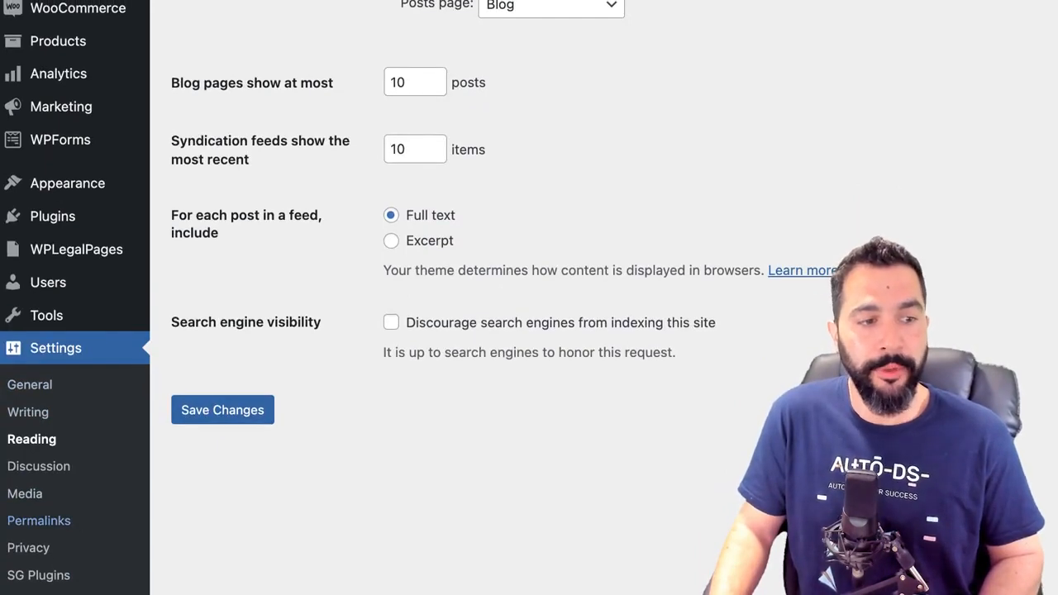
click(39, 521)
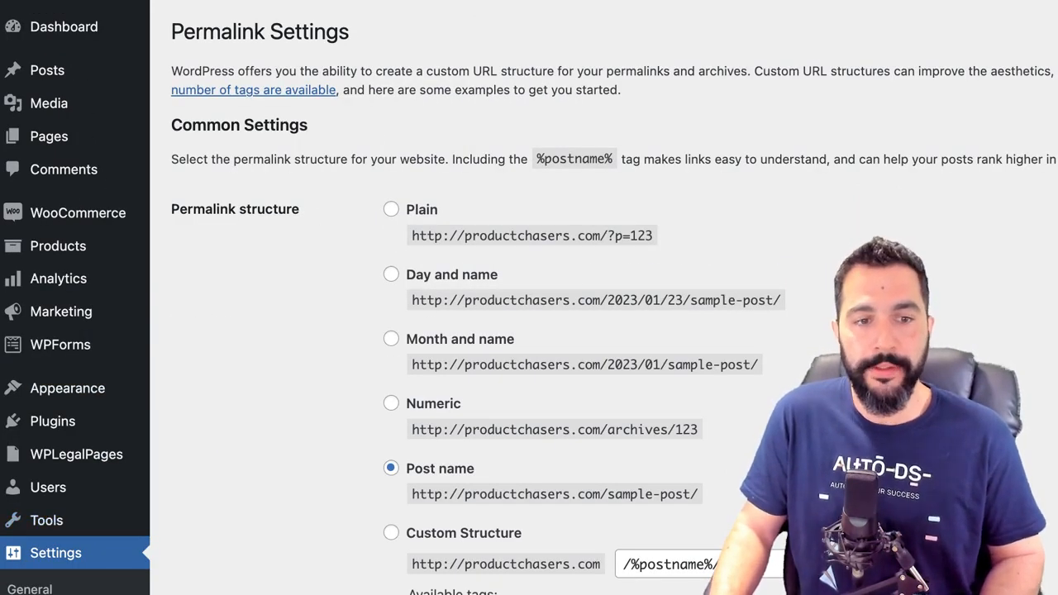
scroll(530, 331, down, 1)
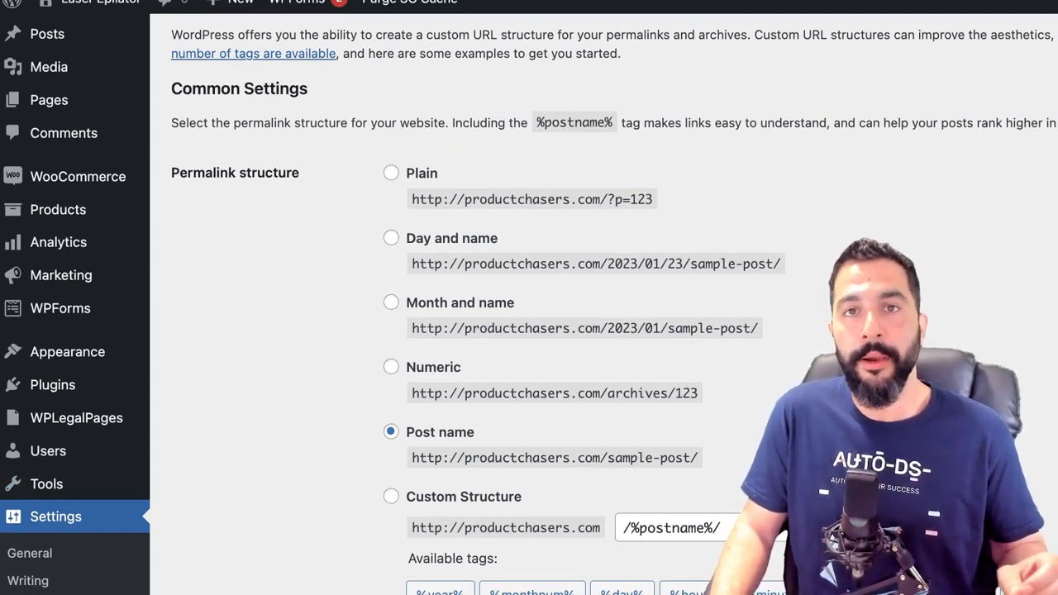
drag(615, 458, 699, 458)
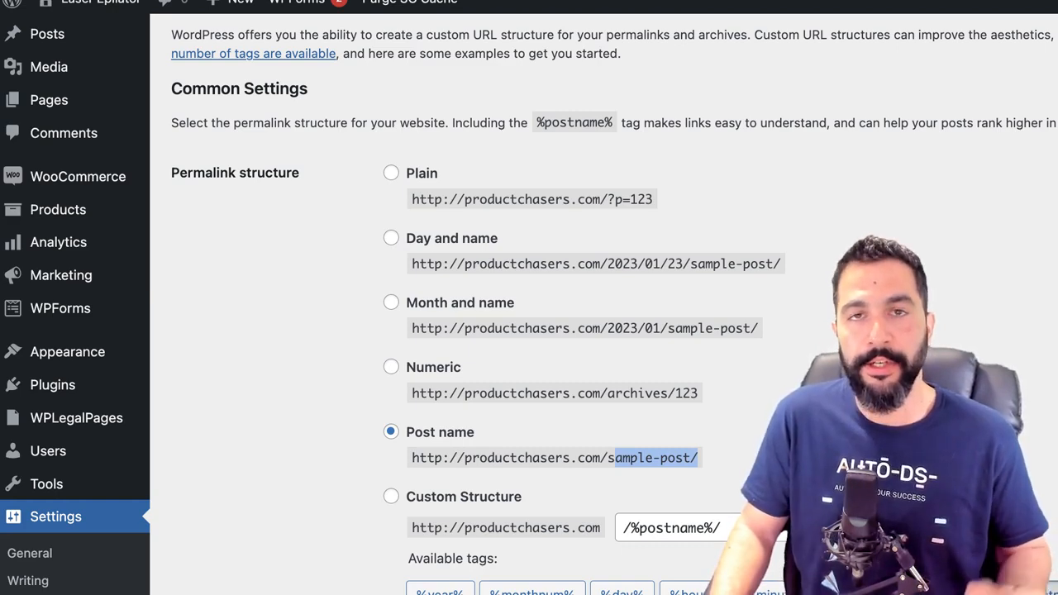
Switch the permalink structure to Custom Structure with /blog/%postname%/ and save the changes.
click(391, 496)
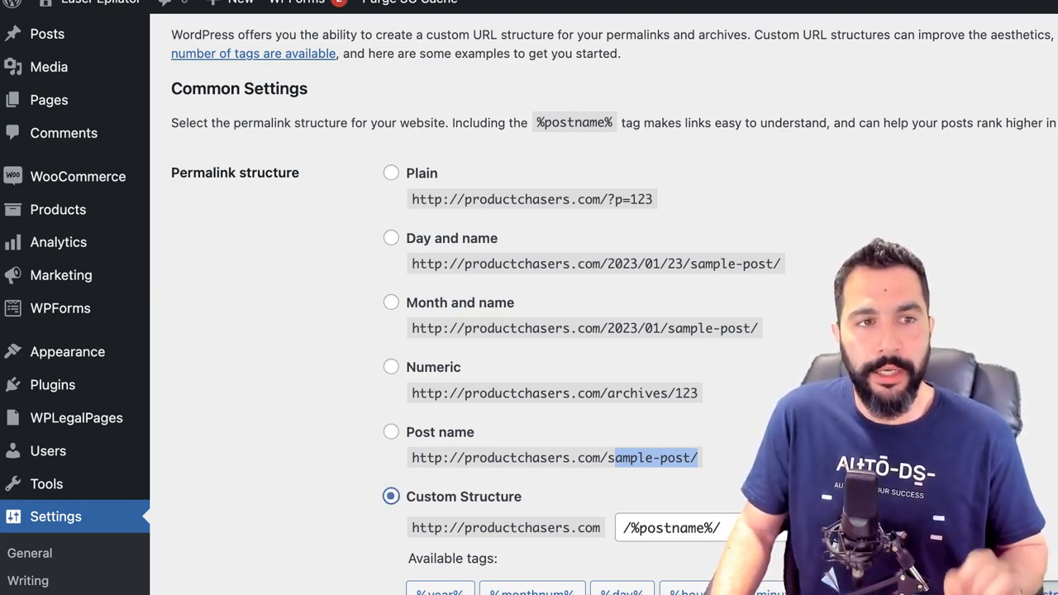
scroll(579, 331, down, 5)
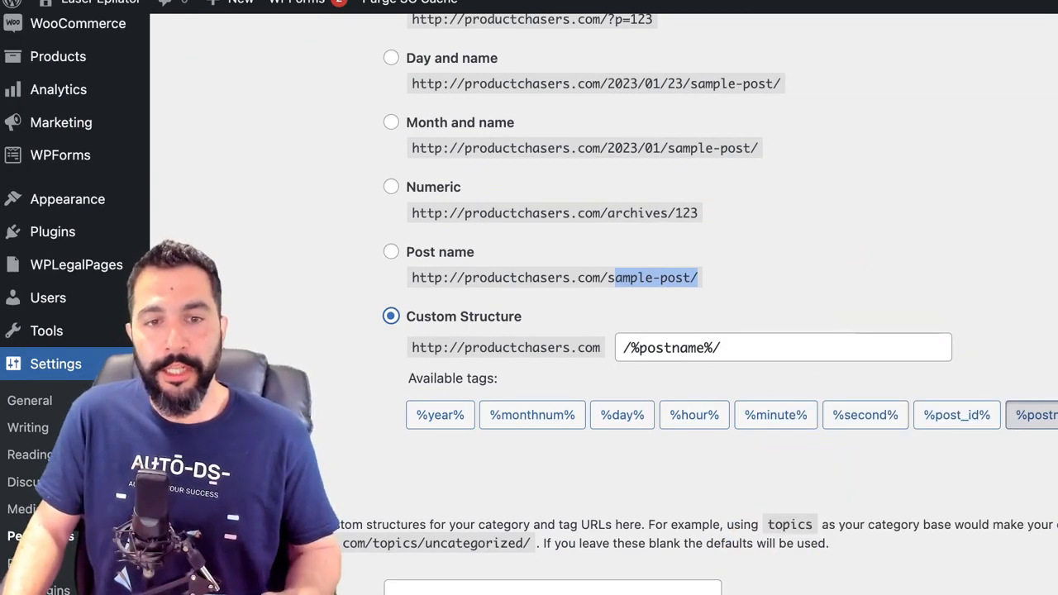
click(625, 348)
text(/blog)
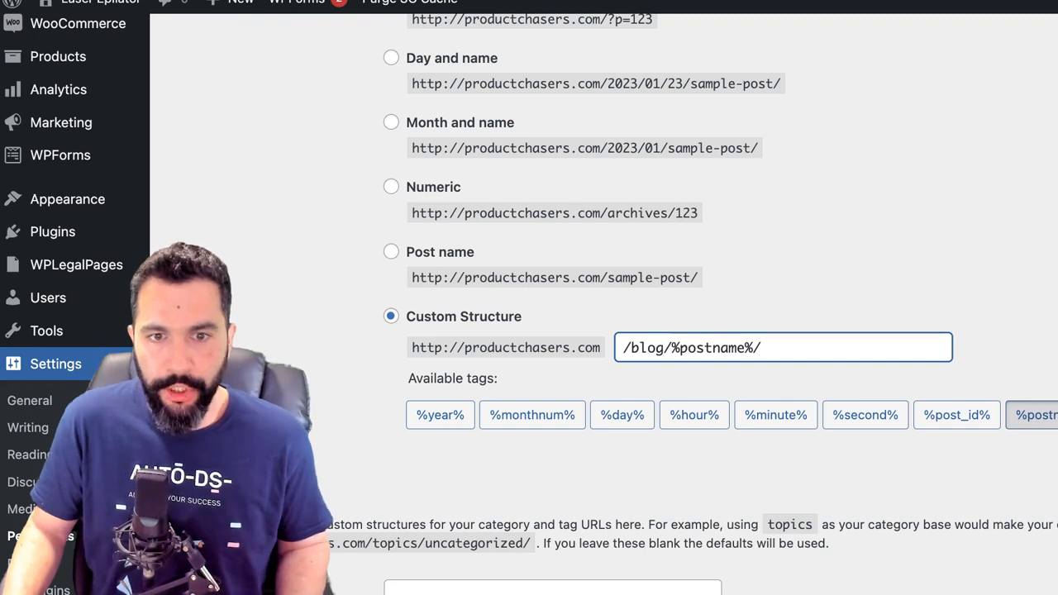
drag(674, 348, 754, 348)
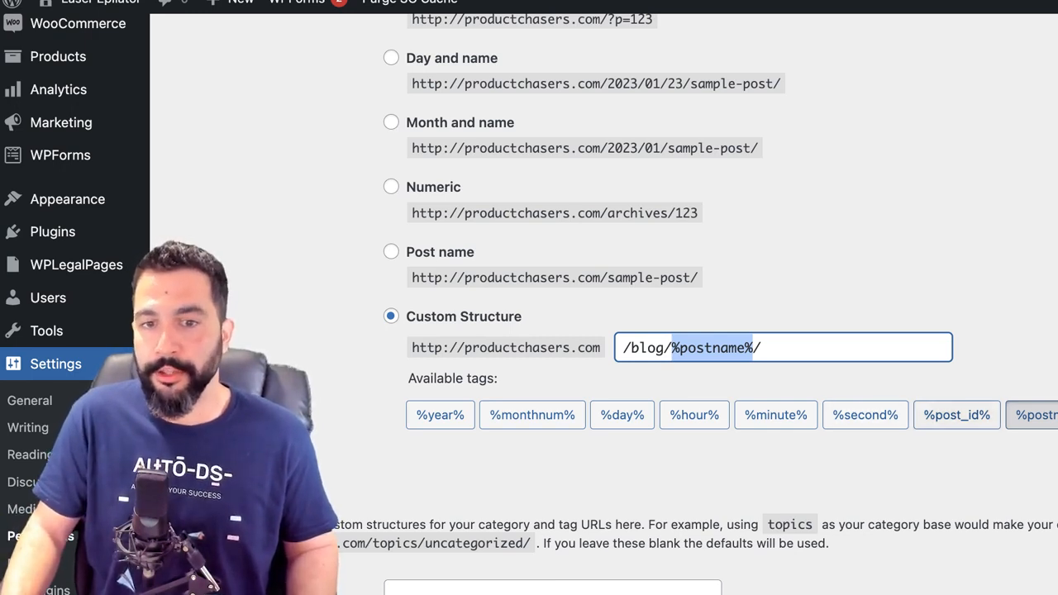
click(762, 348)
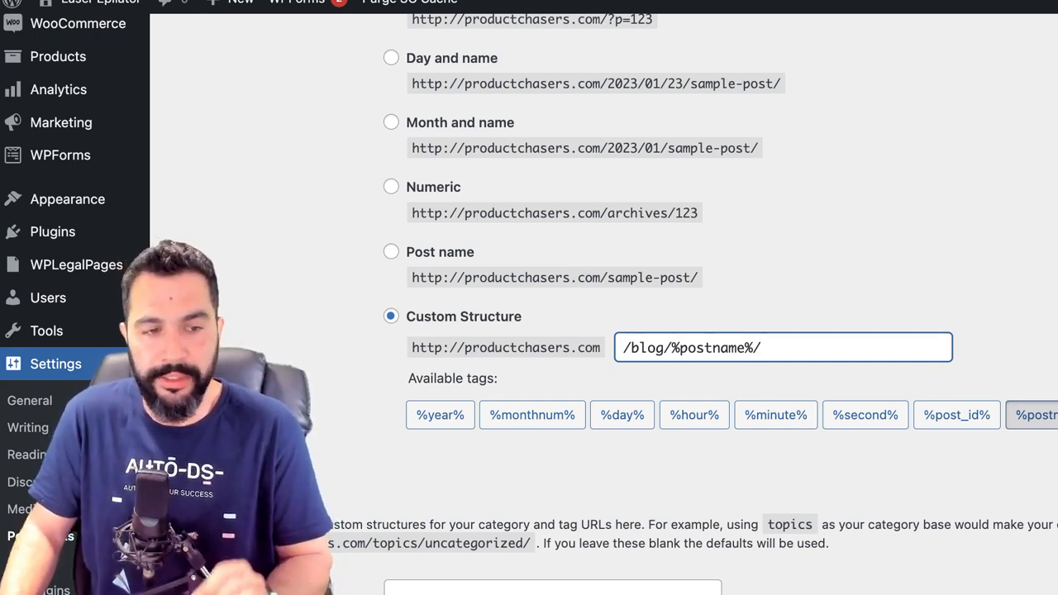
scroll(603, 331, down, 2)
scroll(603, 331, down, 10)
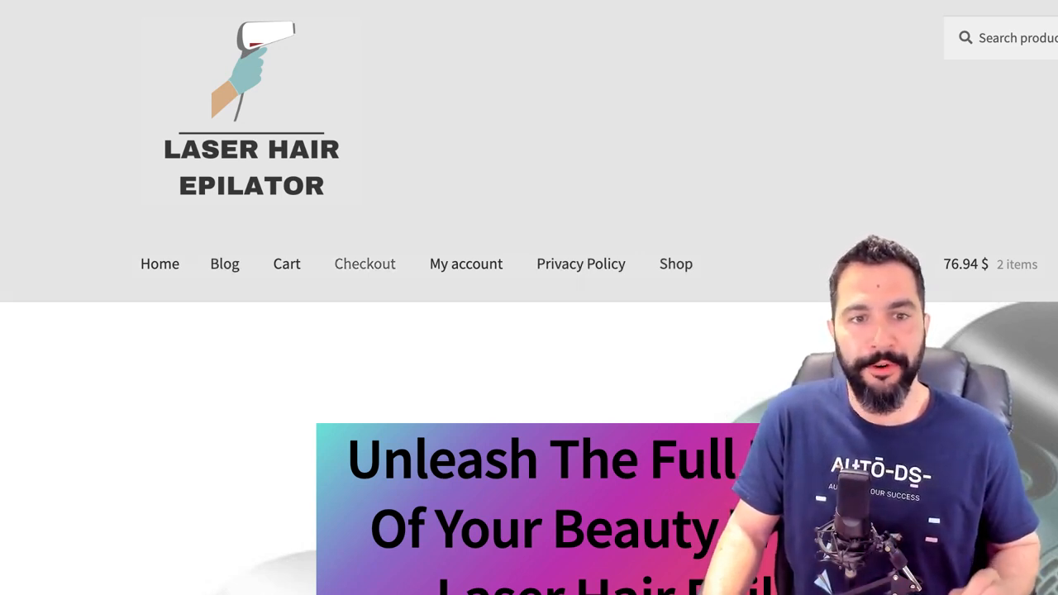
On the live store, go to the blog and open the Laser Hair Epilation at Home post.
scroll(676, 263, down, 1)
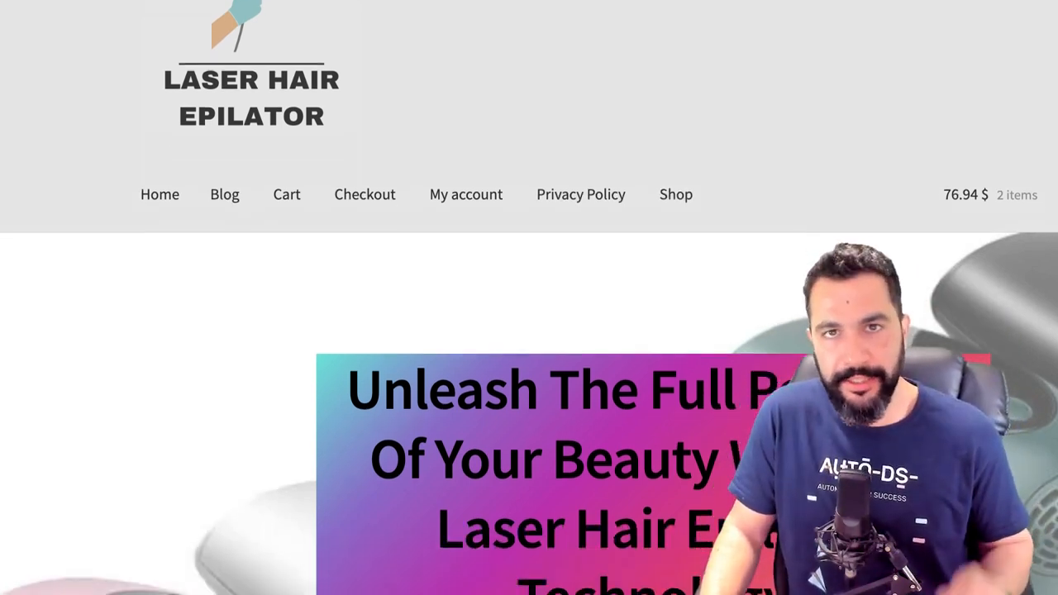
scroll(582, 217, up, 1)
scroll(581, 217, up, 1)
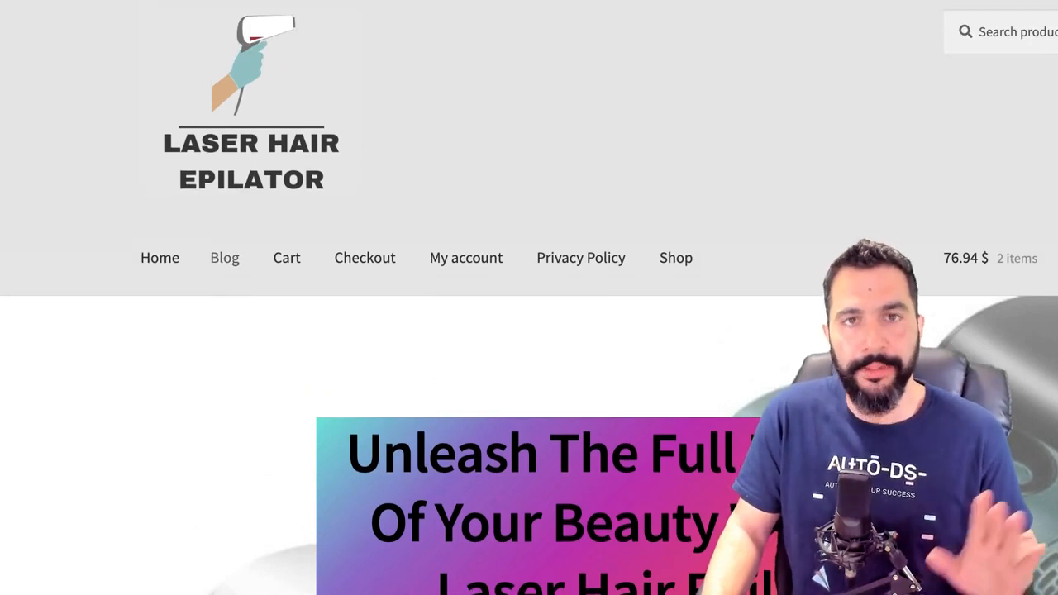
click(225, 257)
scroll(225, 258, down, 2)
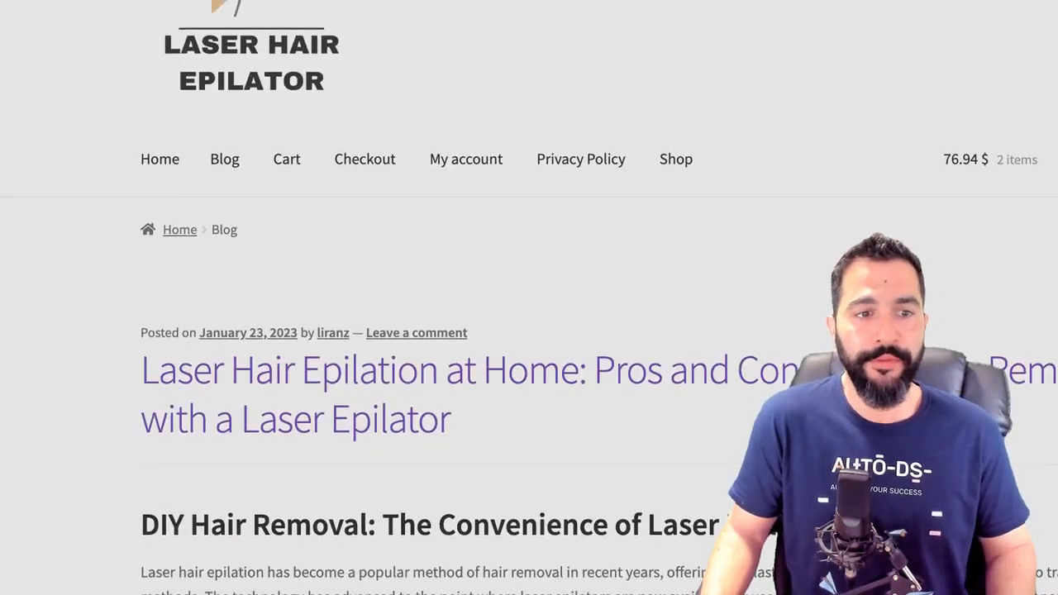
click(363, 372)
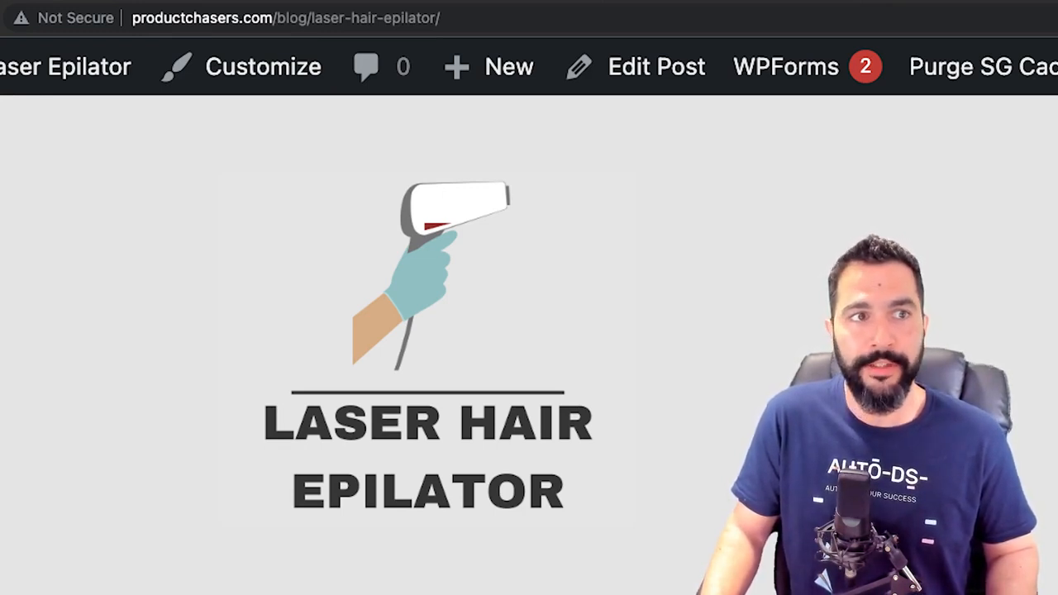
Examine the post's web address, checking the blog folder and the laser-hair-epilator slug.
key(super+l)
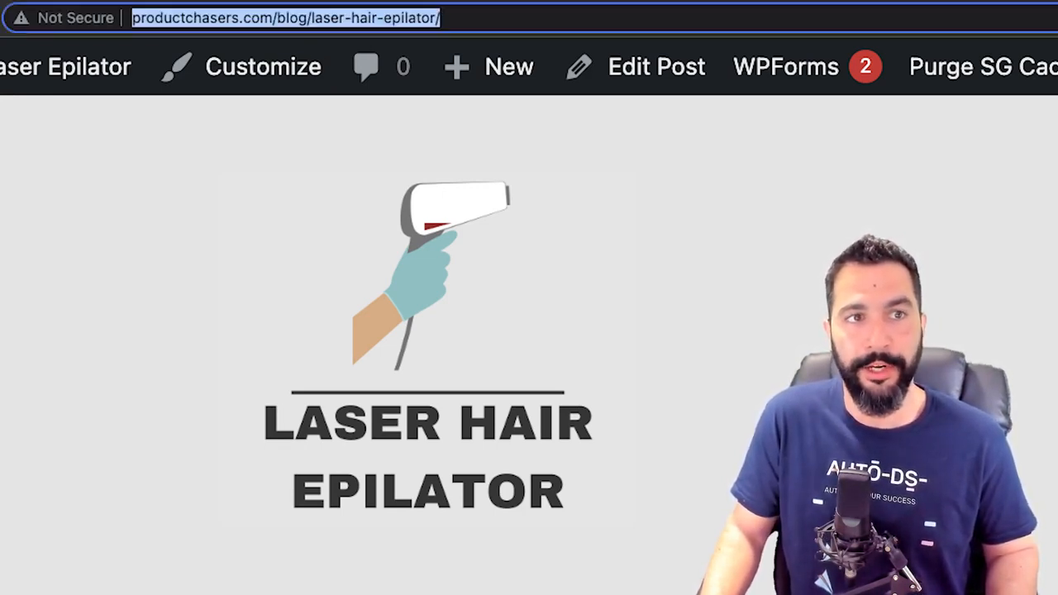
key(Right)
key(alt+shift+Left)
key(alt+shift+Left)
key(alt+shift+Left)
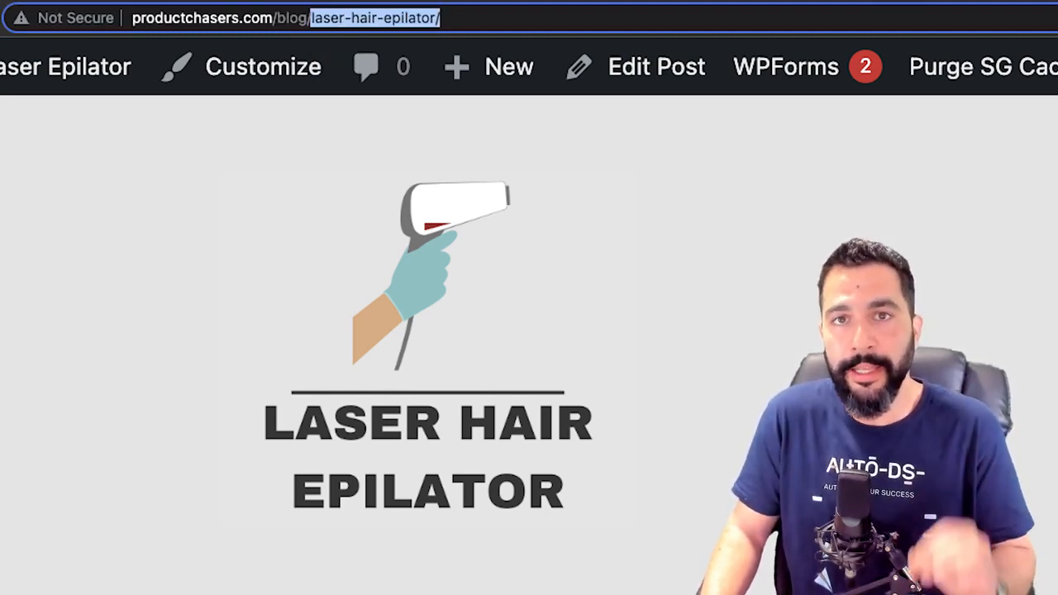
double_click(292, 18)
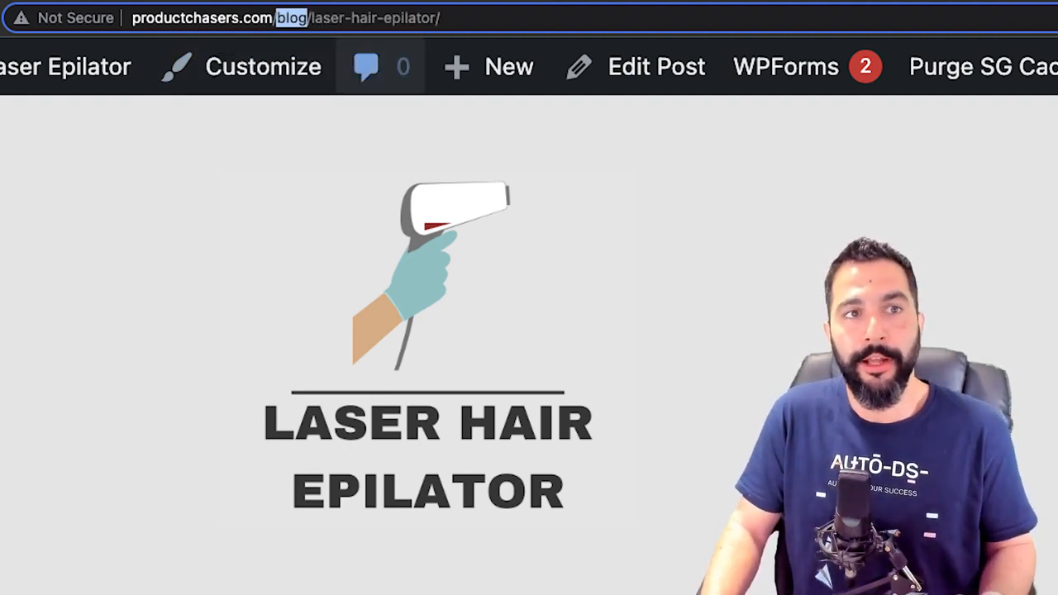
click(392, 19)
drag(447, 18, 298, 18)
click(641, 67)
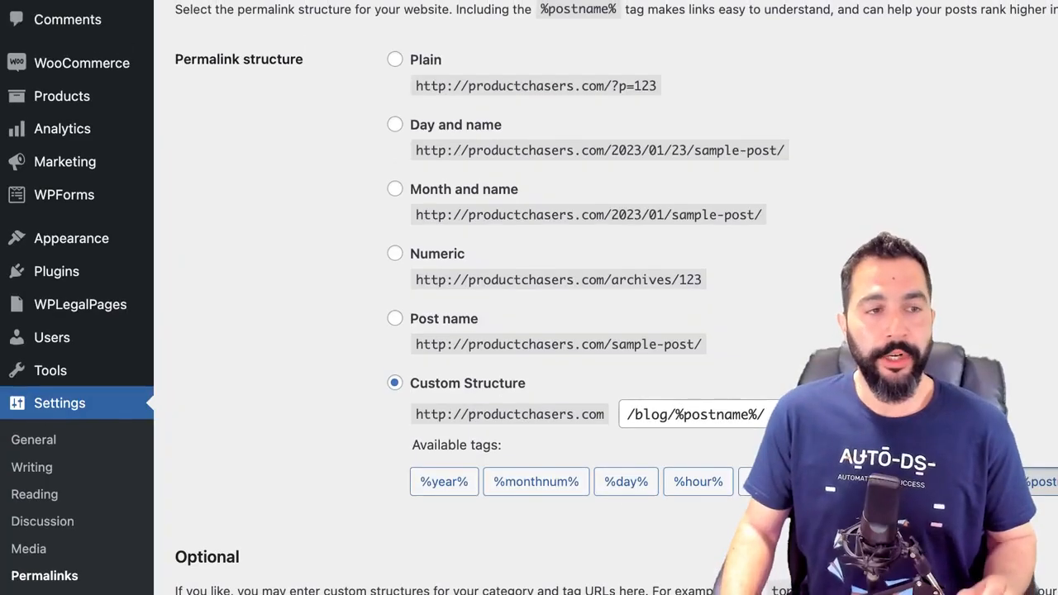
In the WordPress dashboard's menu editor, create a menu named Header Menu assigned to the Primary Menu location.
mouse_move(71, 239)
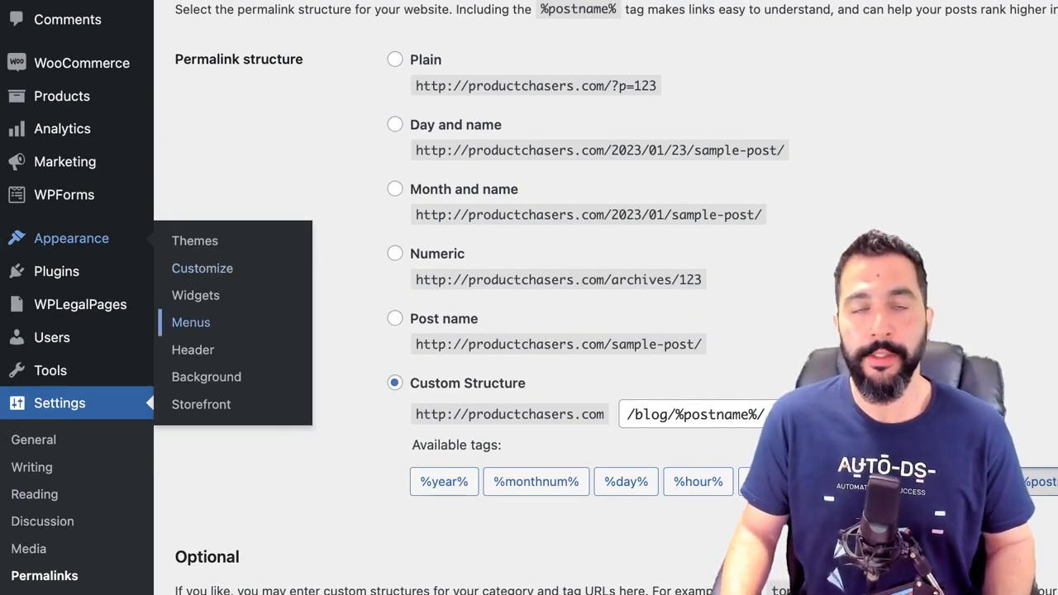
click(191, 322)
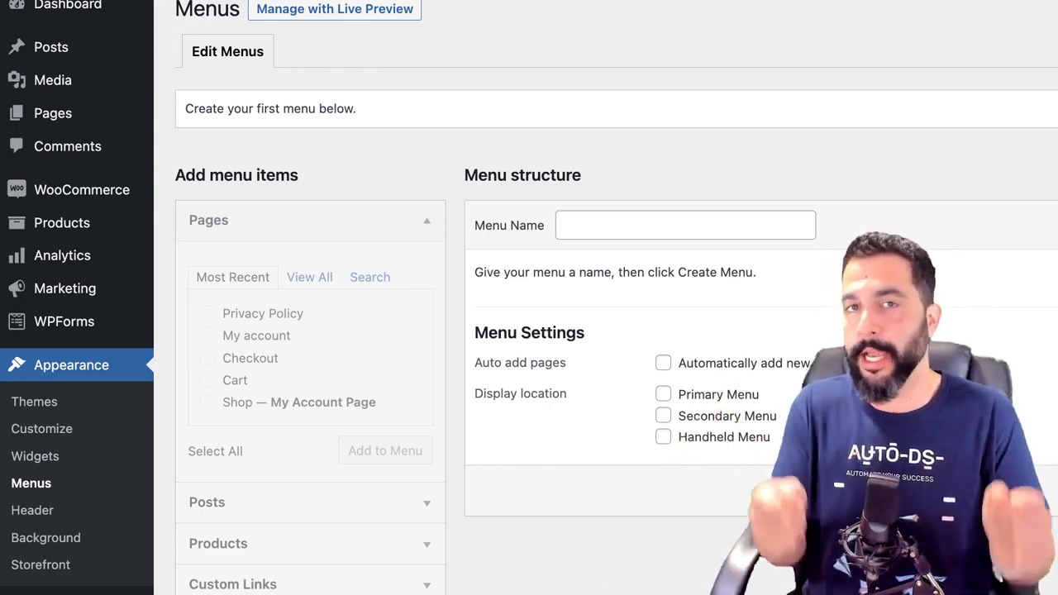
click(686, 225)
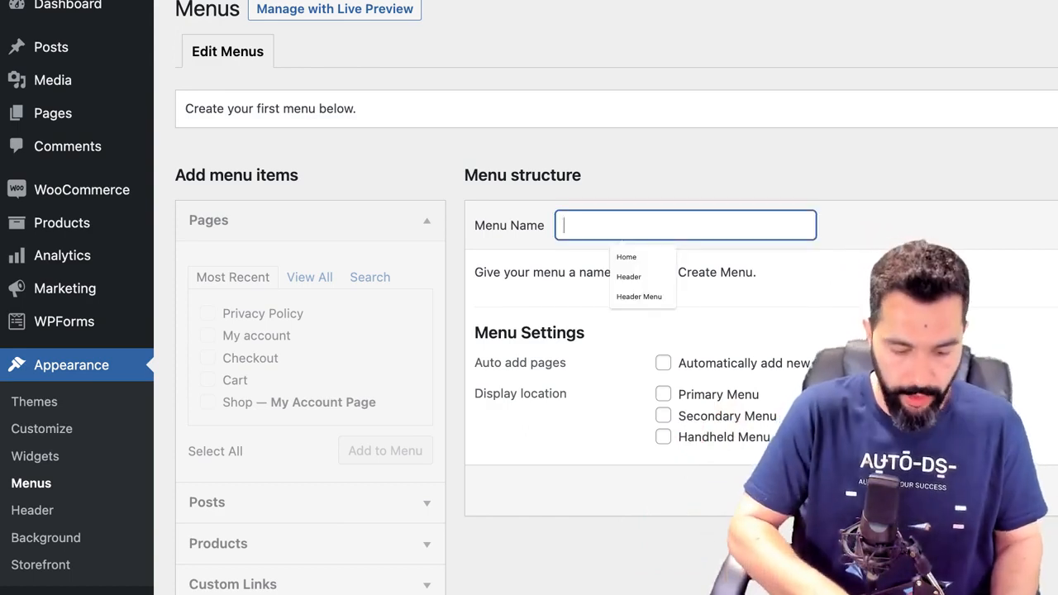
text(Header Menu)
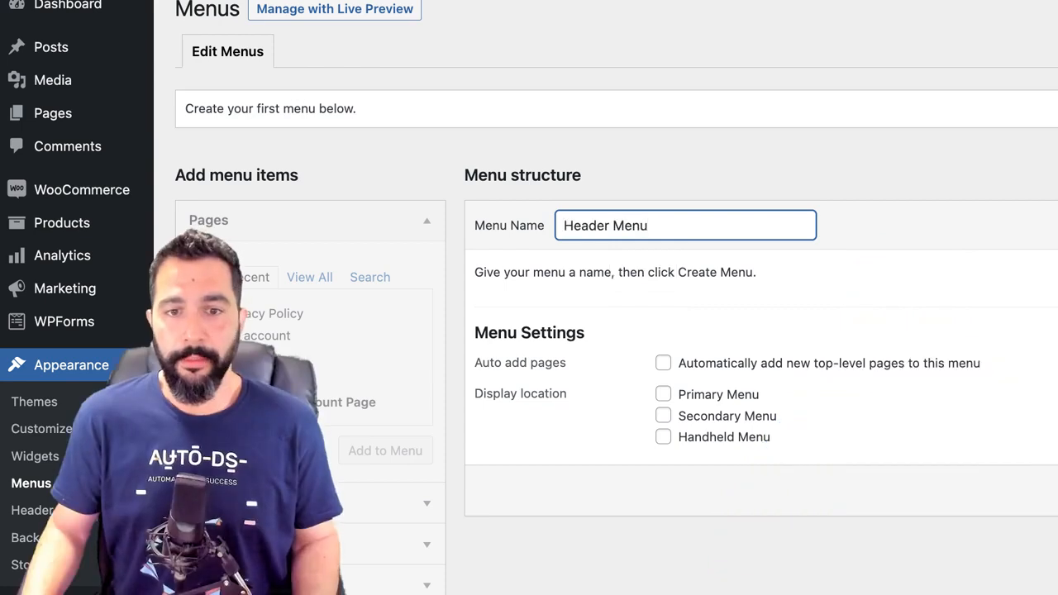
click(716, 397)
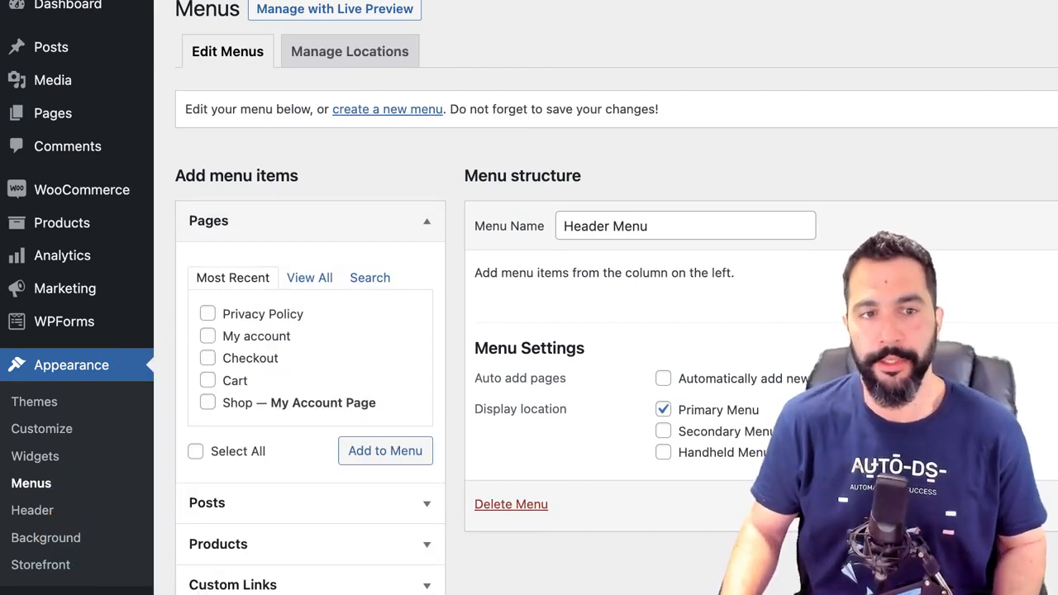
Add the Laser Hair Epilator front page, Blog and Cart pages to Header Menu.
click(310, 278)
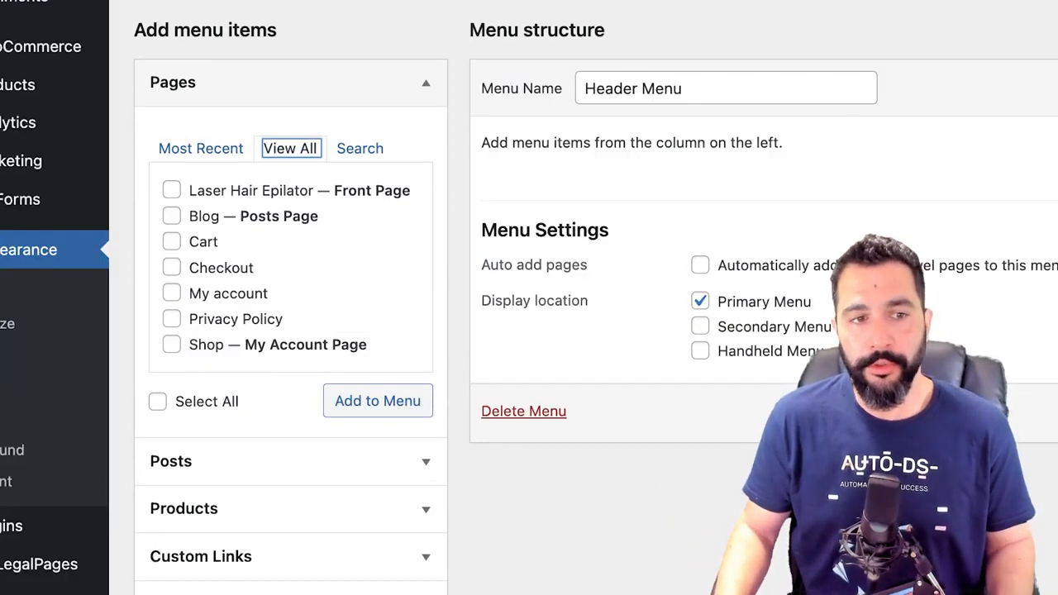
click(172, 190)
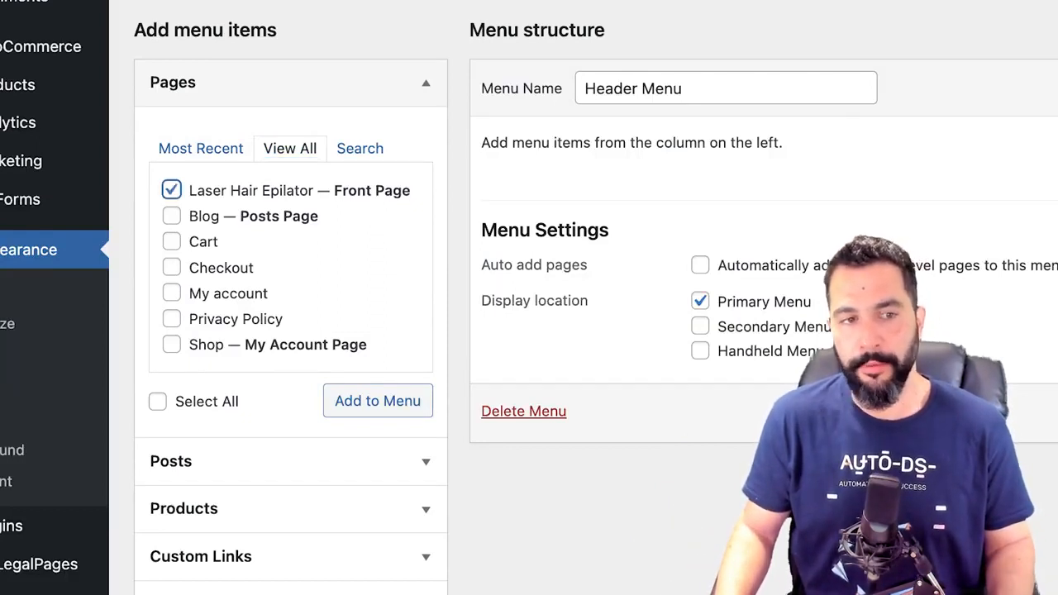
click(172, 216)
click(172, 242)
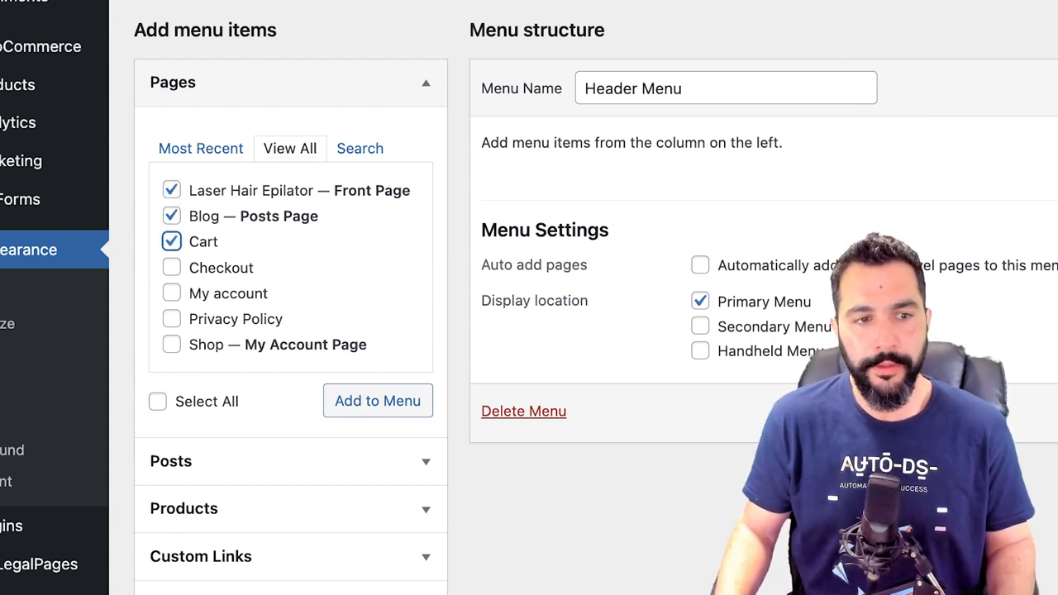
click(172, 292)
click(228, 294)
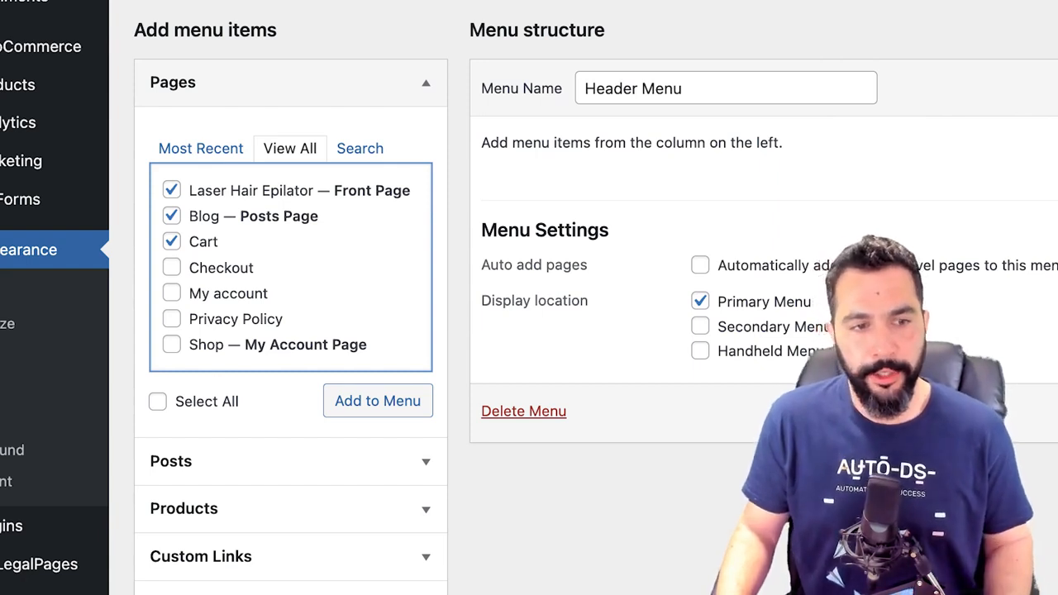
click(171, 345)
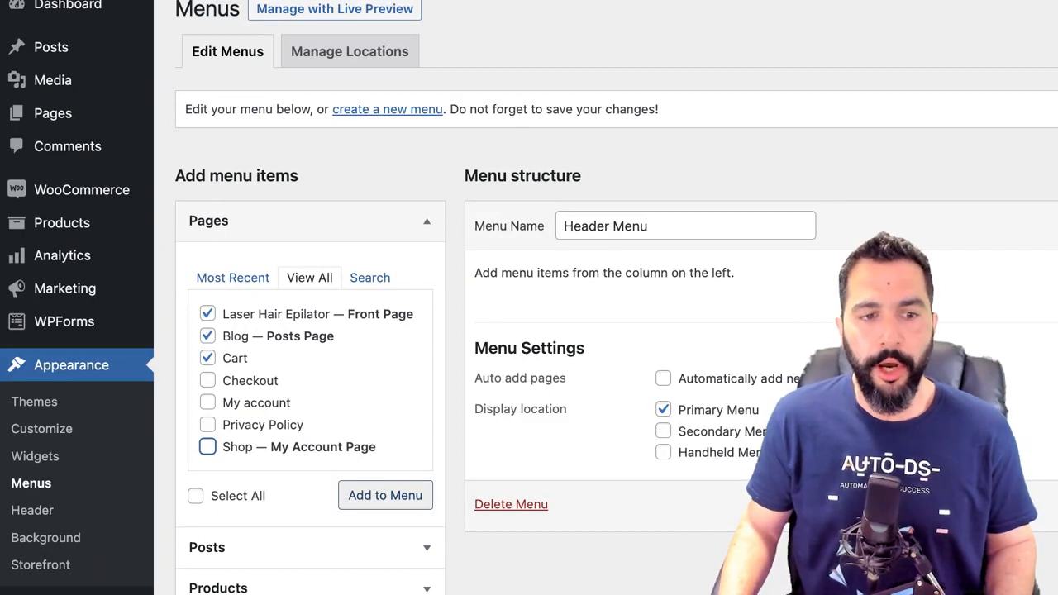
click(385, 495)
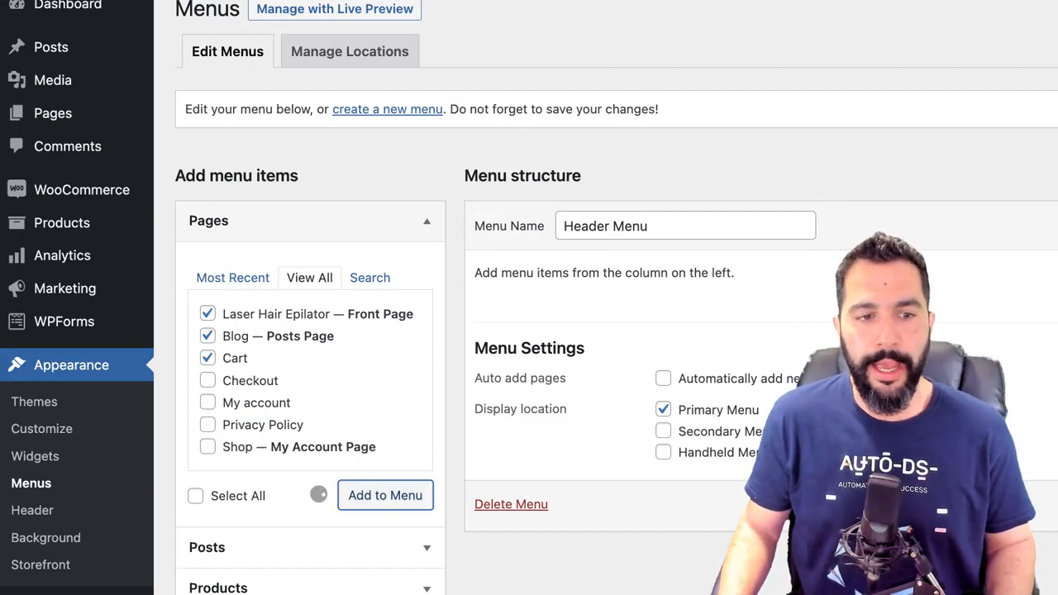
Try nesting Blog as a sub item under Laser Hair Epilator and return it to the top level.
drag(579, 462, 581, 412)
drag(581, 413, 691, 409)
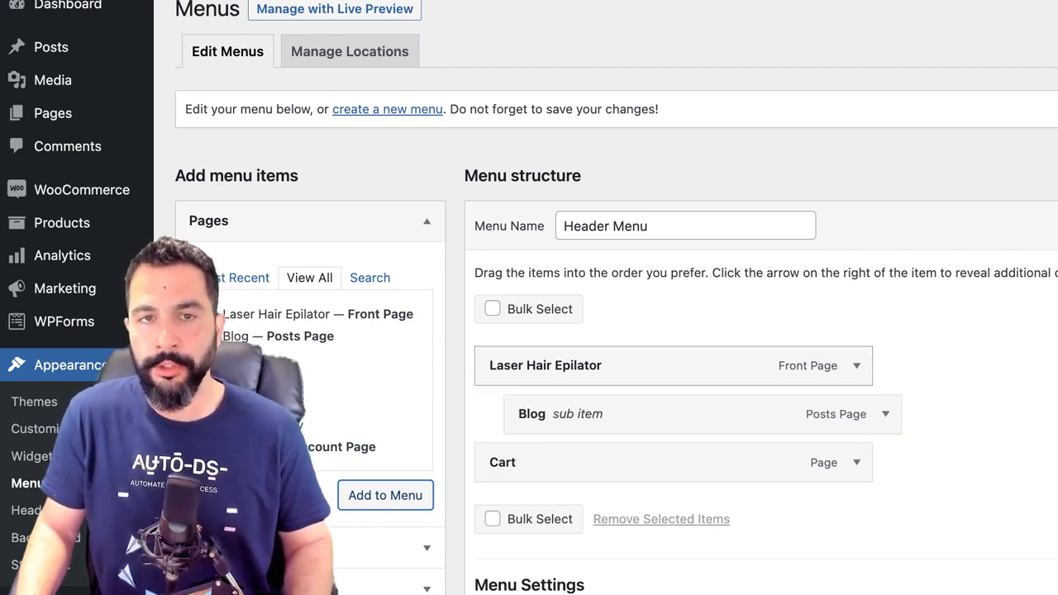
drag(691, 414, 662, 413)
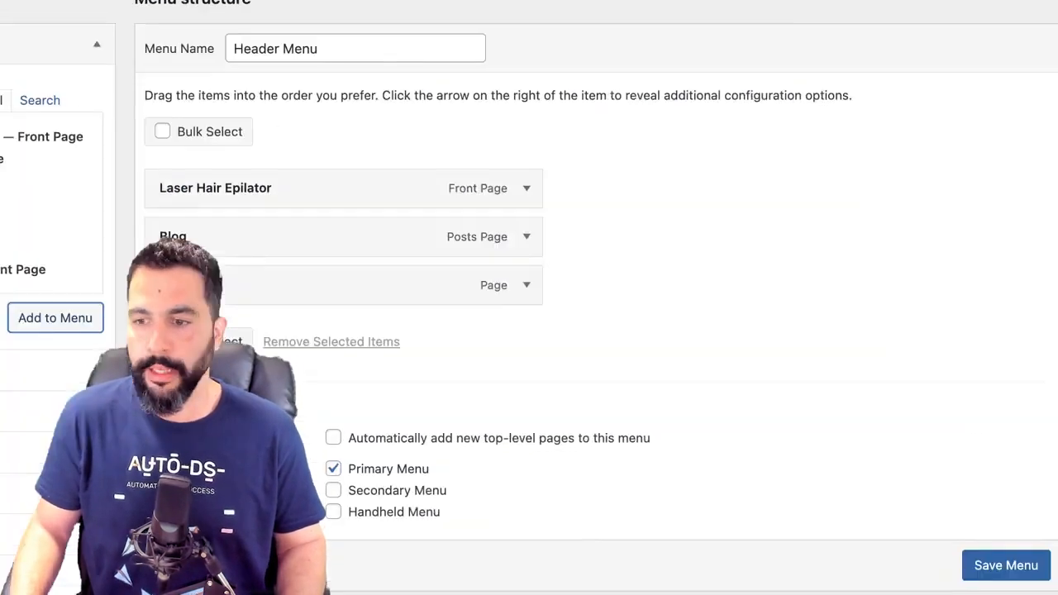
Save Header Menu and check its navigation links on the live store's homepage.
scroll(1006, 566, up, 1)
scroll(1007, 565, down, 1)
click(1006, 567)
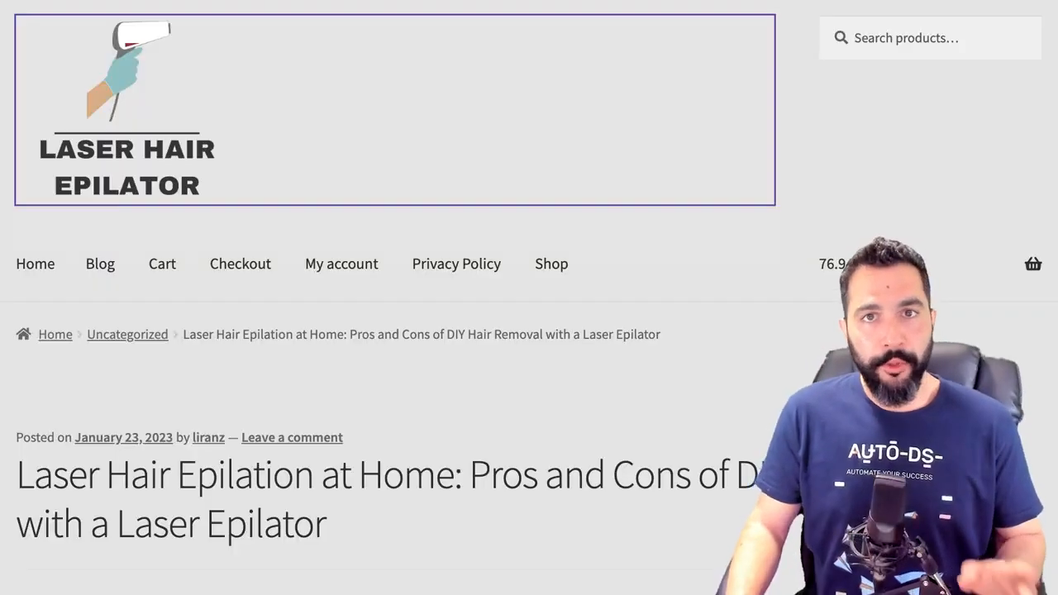
click(127, 107)
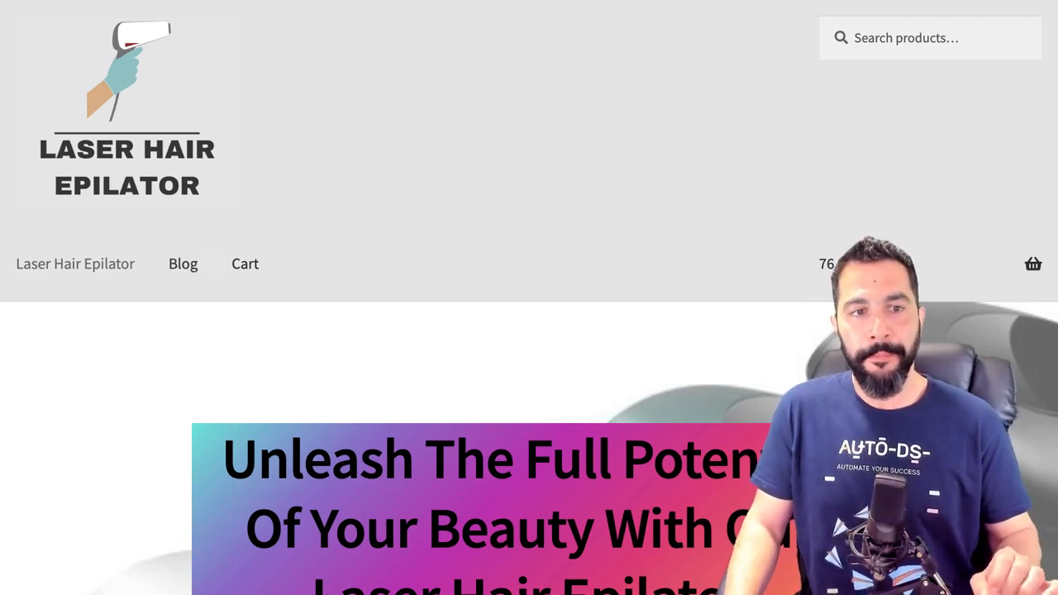
scroll(529, 298, down, 4)
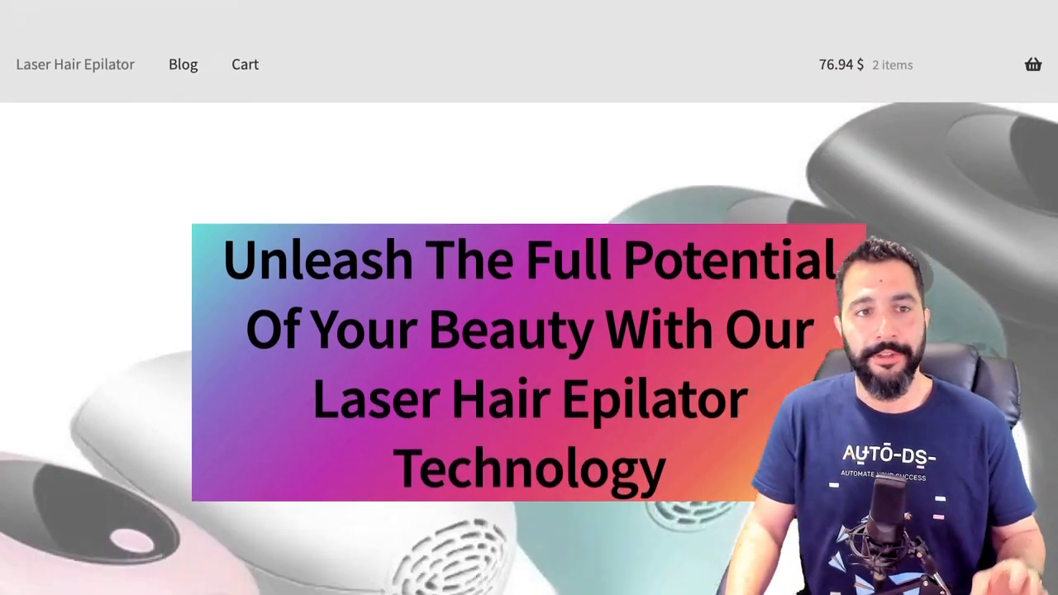
scroll(529, 298, down, 5)
scroll(529, 298, up, 9)
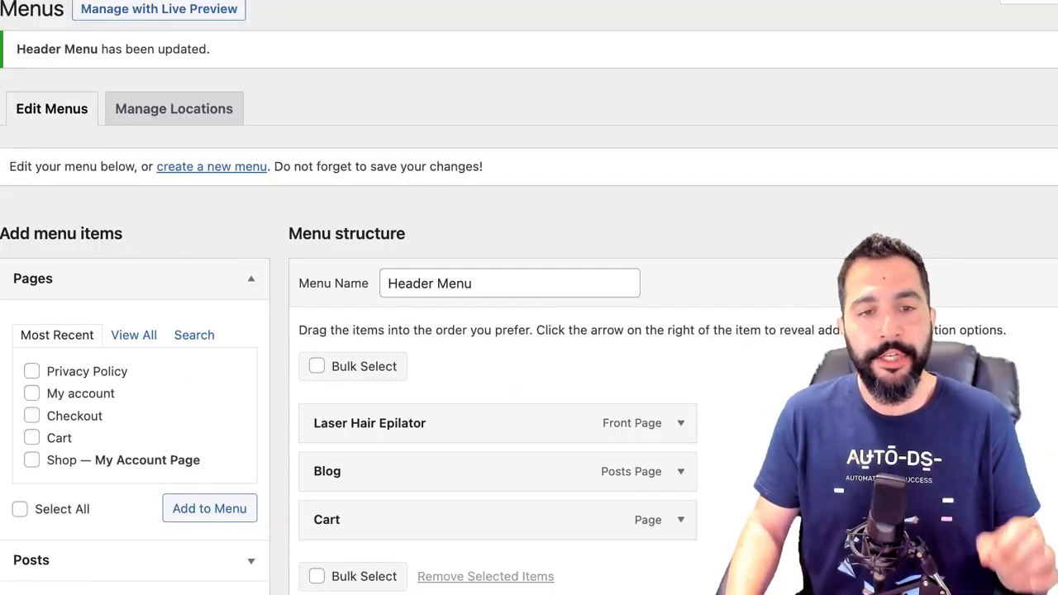
Create a new menu named Footer and assign it to the Secondary Menu display location.
scroll(496, 331, down, 2)
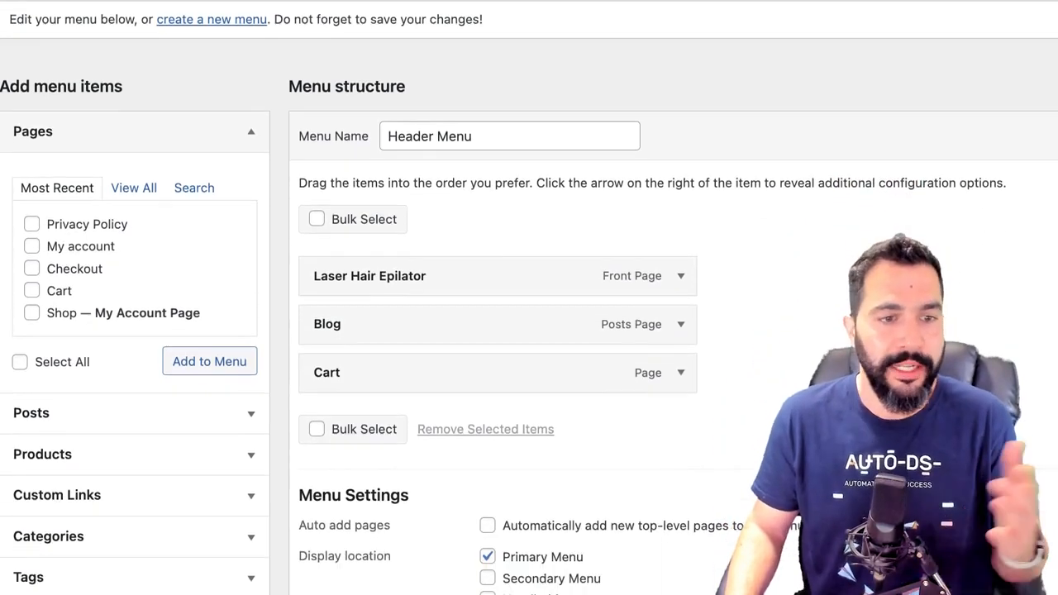
scroll(496, 330, up, 2)
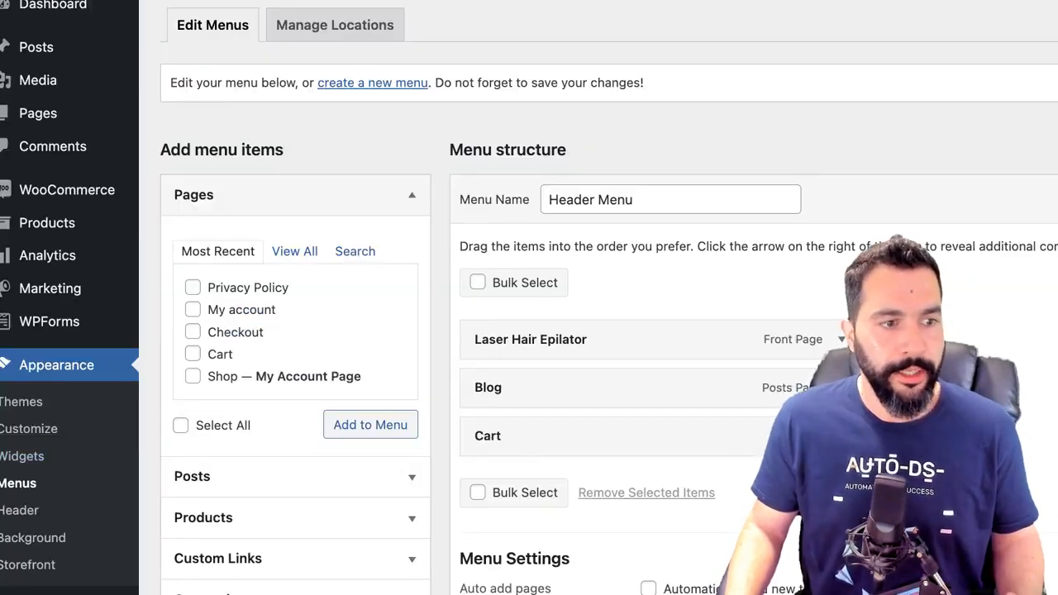
scroll(595, 331, up, 1)
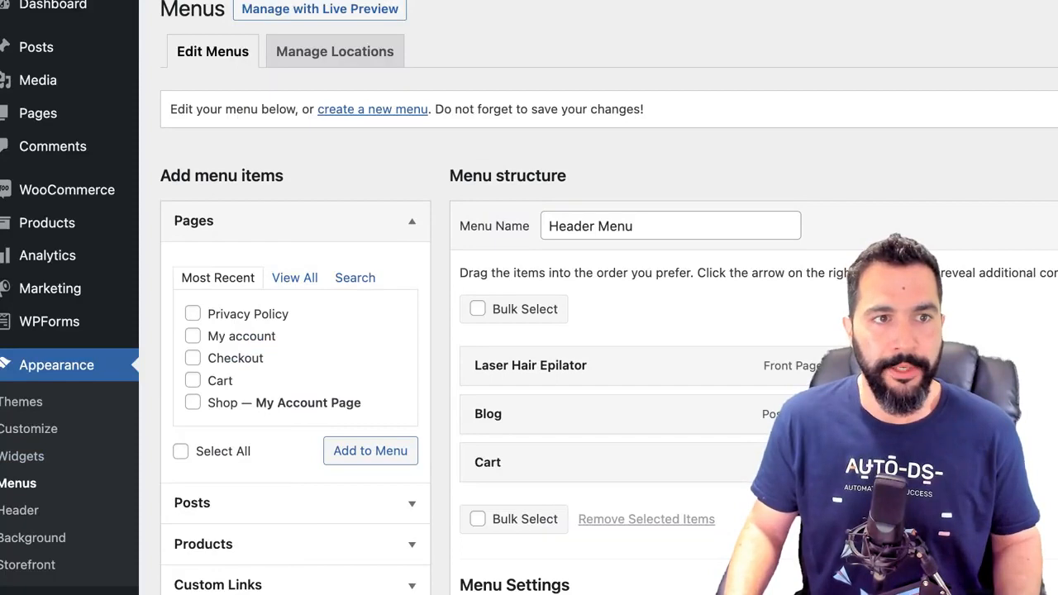
click(373, 109)
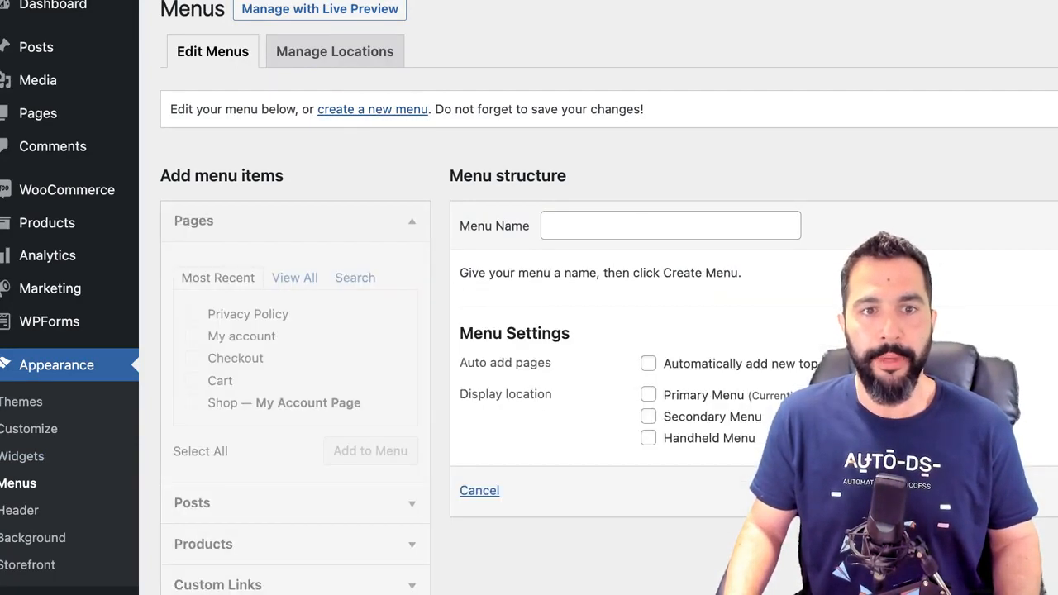
click(670, 225)
text(Footer)
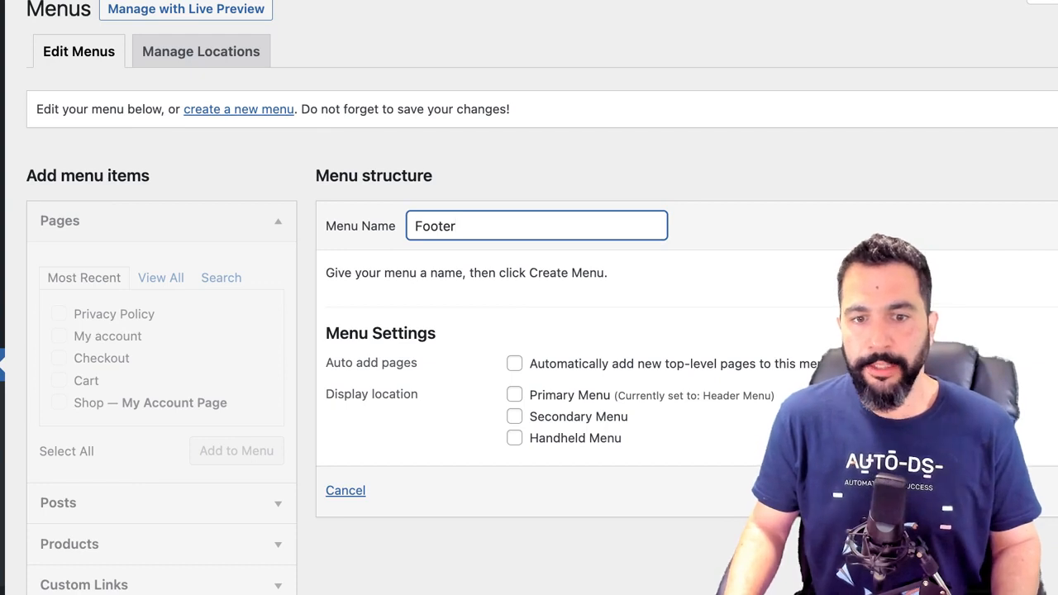
click(515, 417)
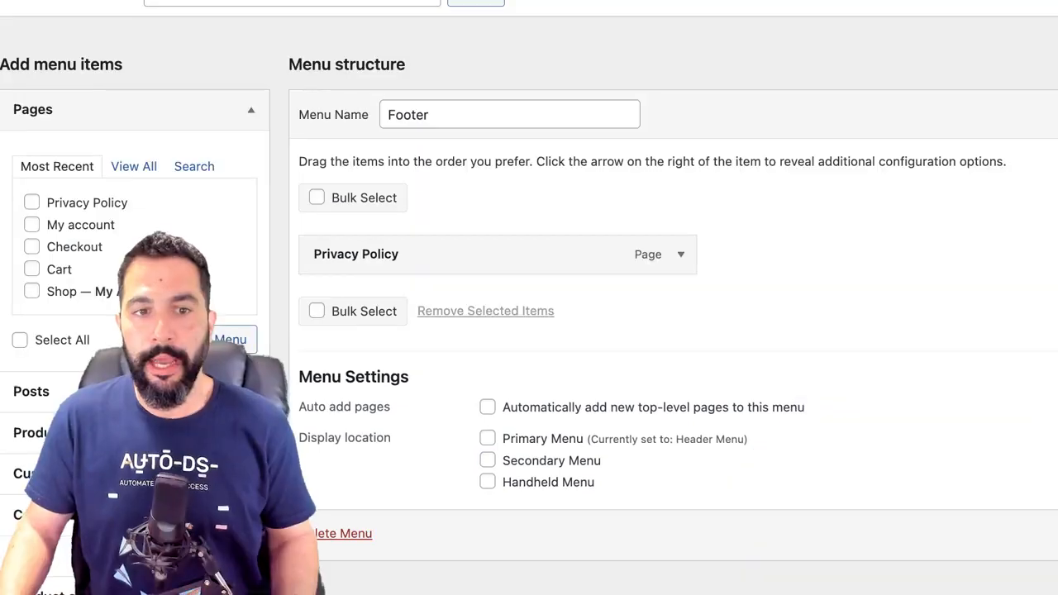
click(488, 441)
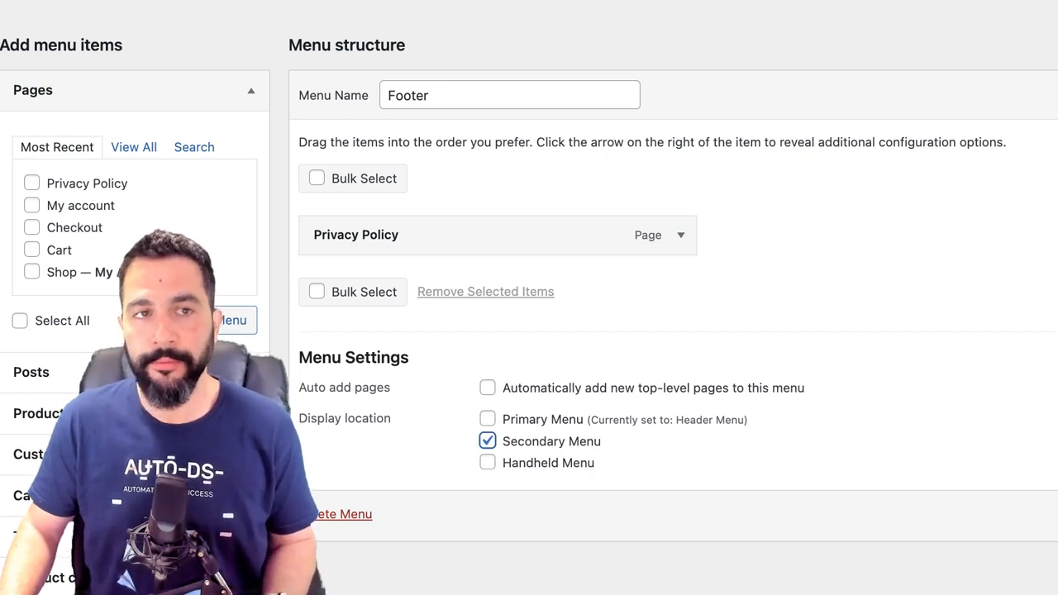
click(488, 420)
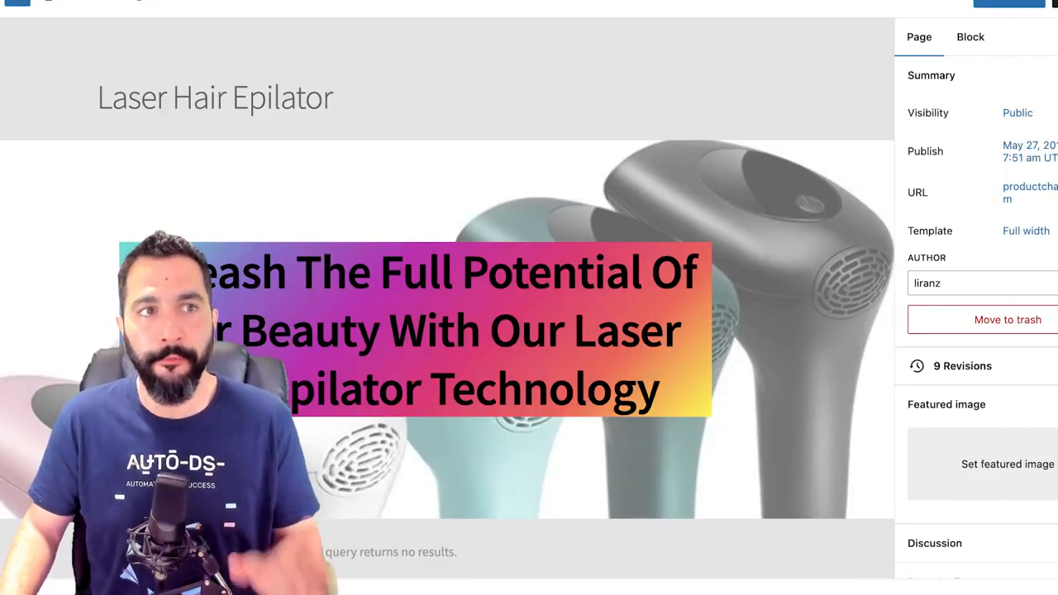
scroll(447, 331, down, 15)
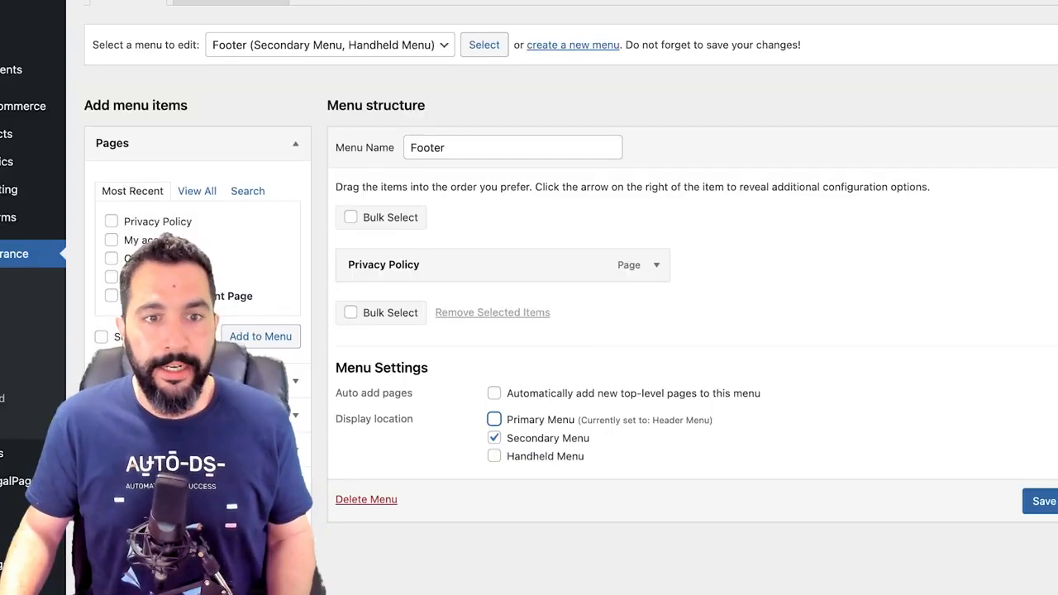
scroll(629, 314, down, 2)
scroll(628, 315, up, 2)
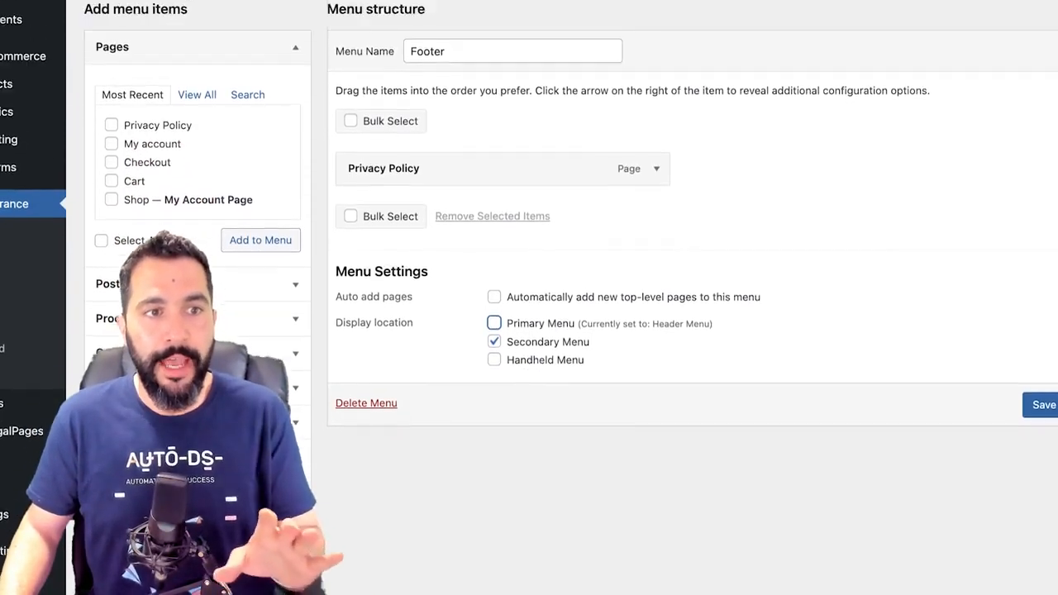
scroll(579, 321, up, 1)
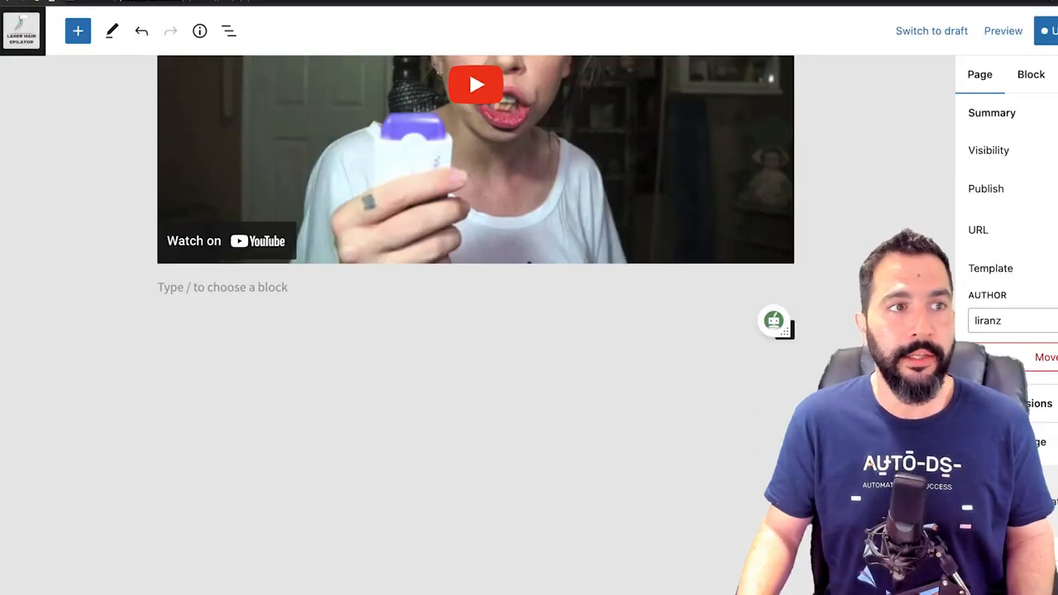
Leave the page editor without saving and reopen the Laser Hair Epilator front page for editing from the Pages list.
click(22, 30)
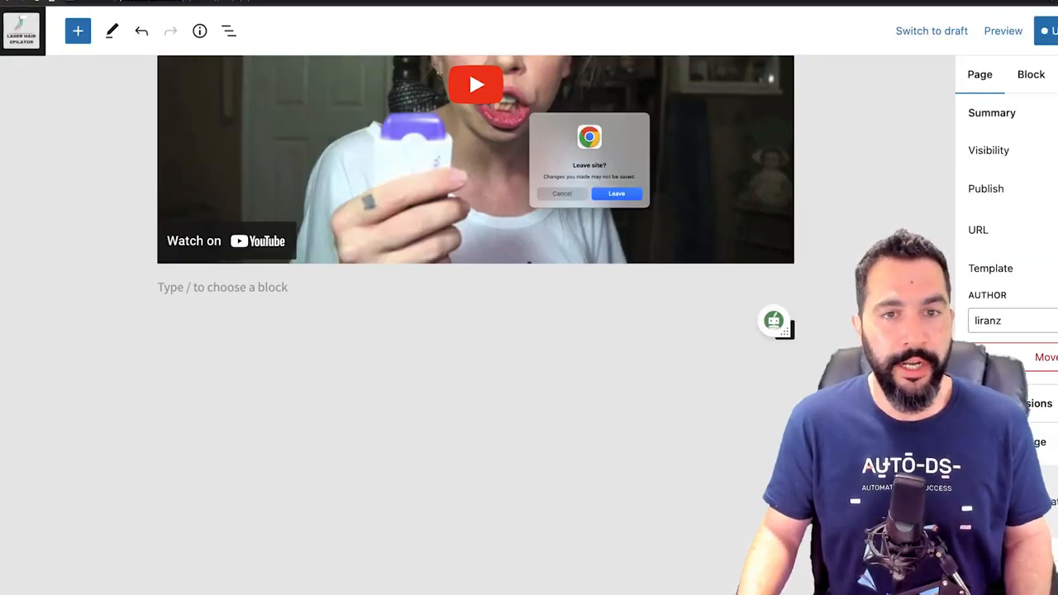
click(616, 194)
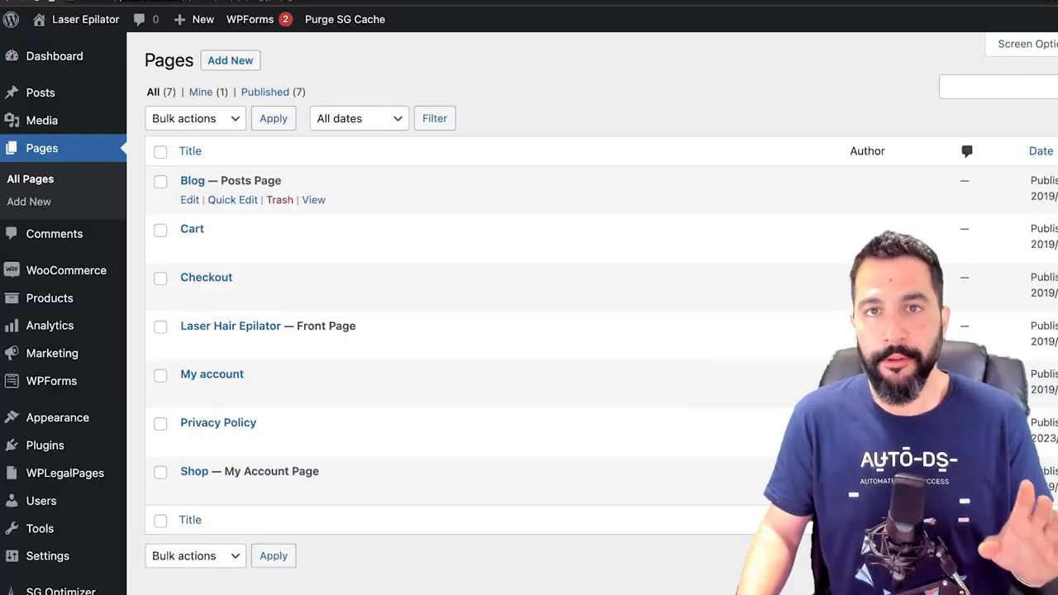
mouse_move(57, 417)
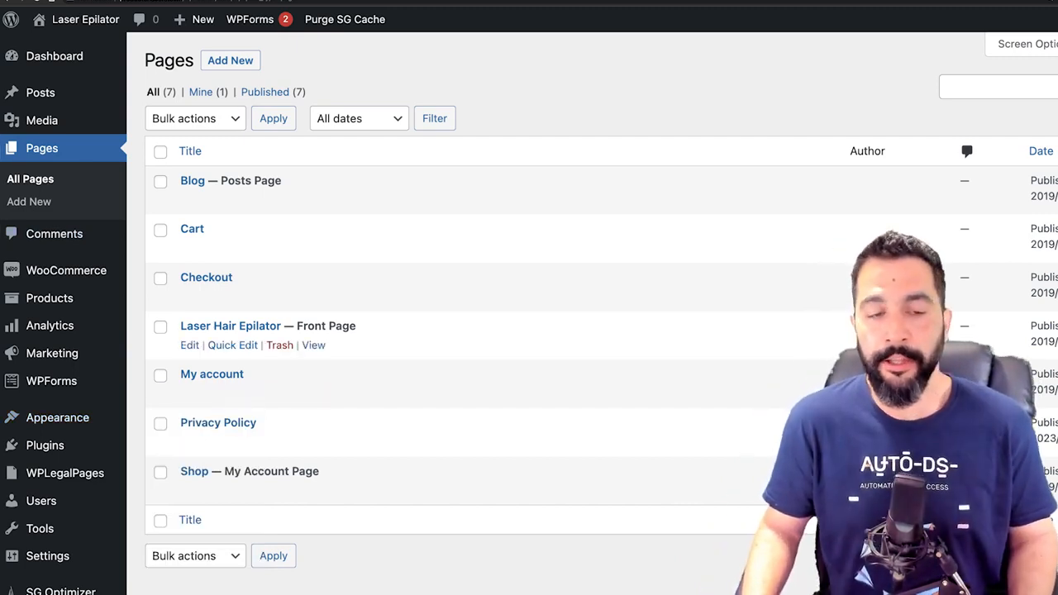
click(189, 345)
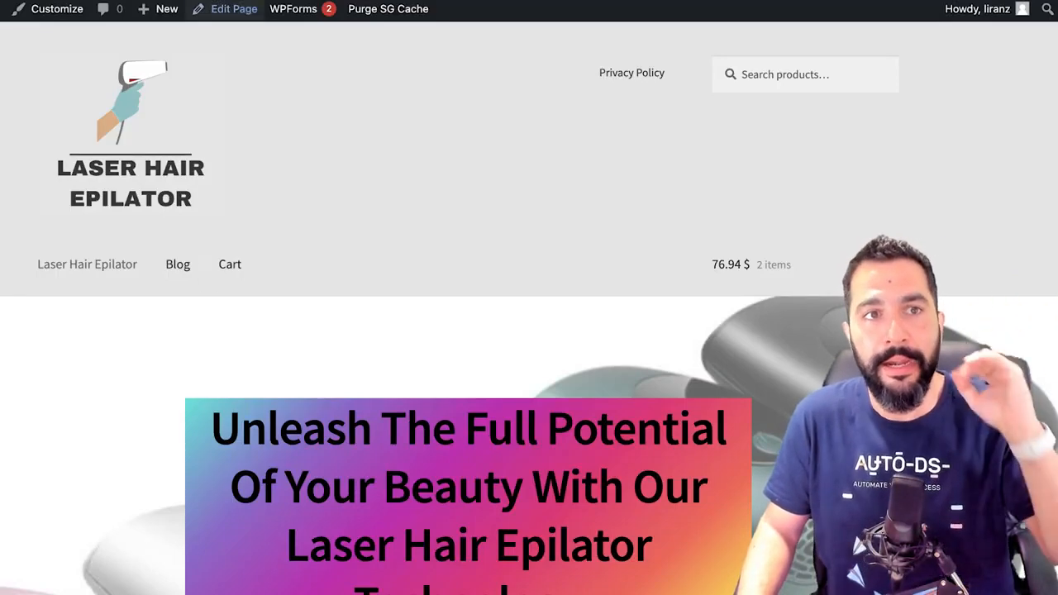
Open the live homepage for editing and insert a Navigation block below the YouTube video at the end of the page.
click(234, 9)
scroll(418, 322, down, 3)
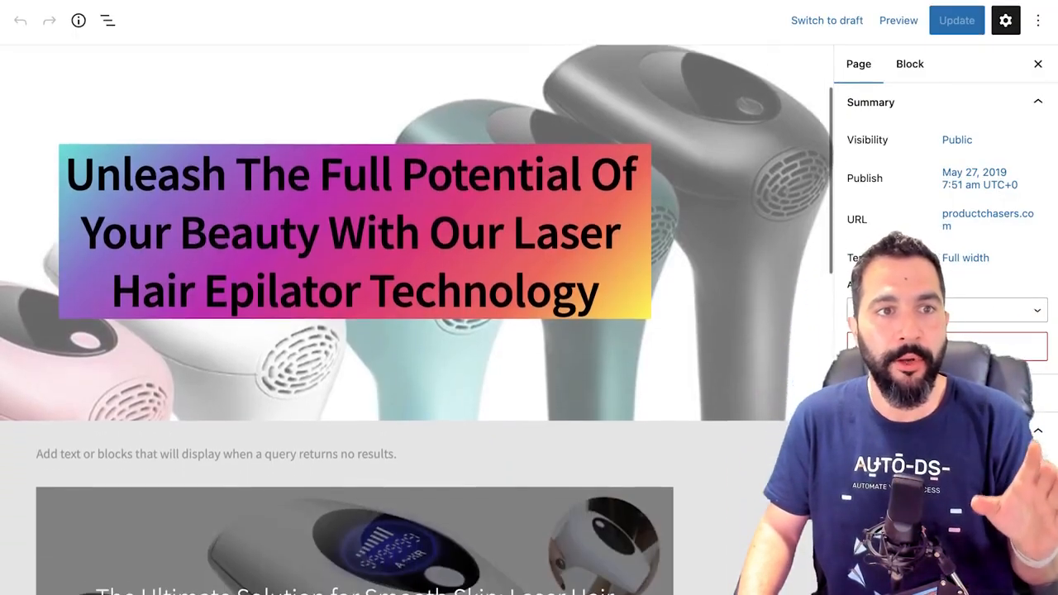
scroll(418, 322, down, 10)
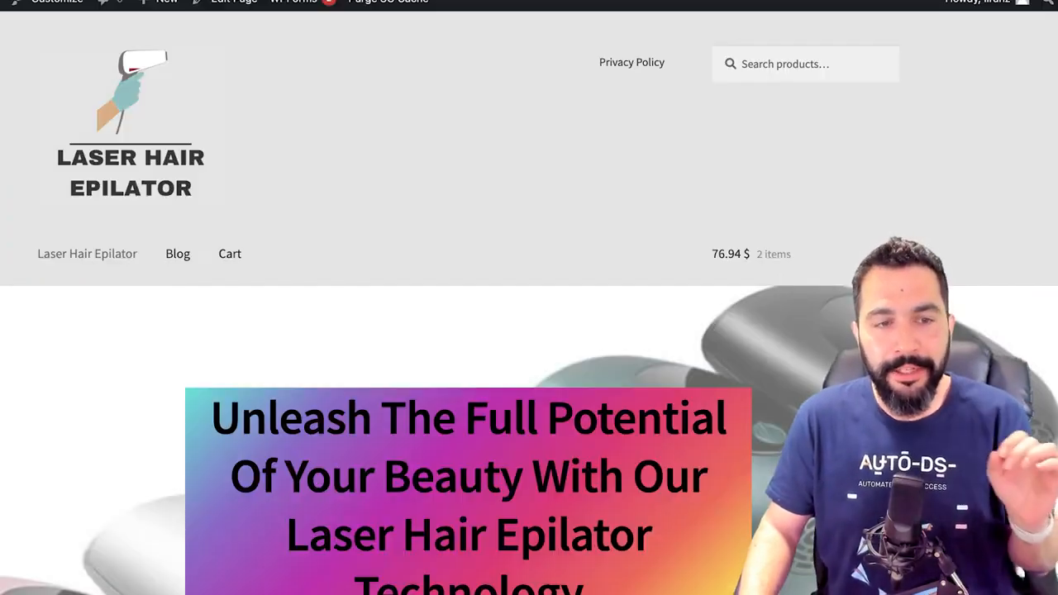
scroll(467, 303, down, 15)
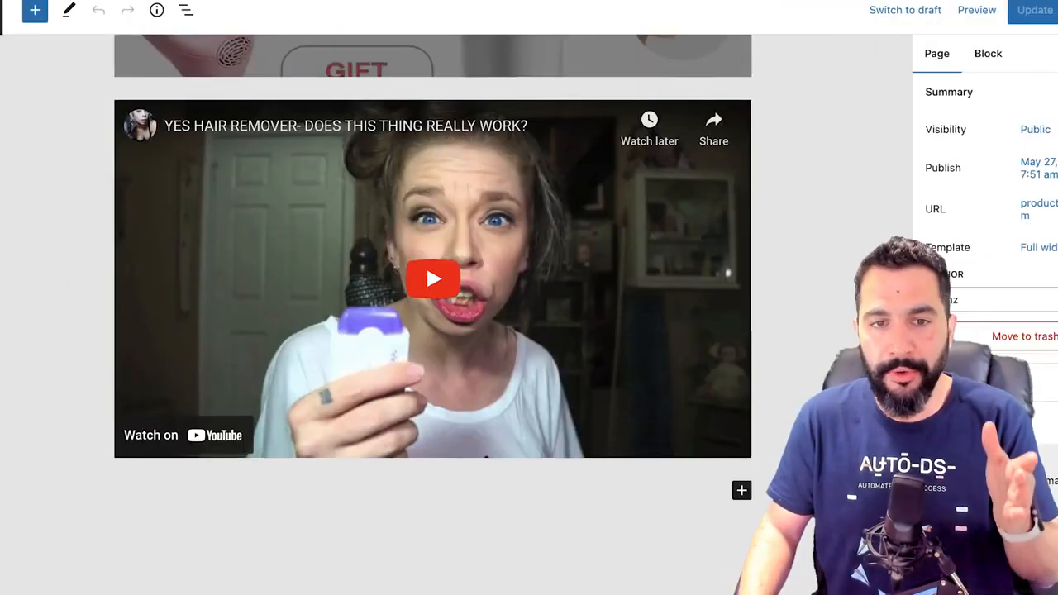
scroll(432, 281, down, 2)
scroll(433, 281, up, 2)
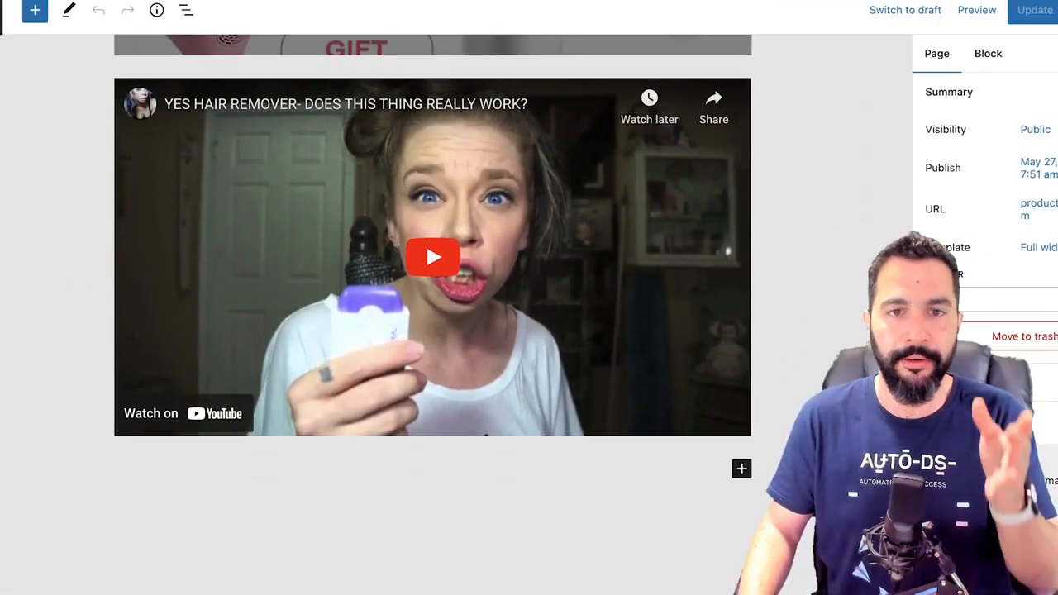
scroll(432, 256, down, 2)
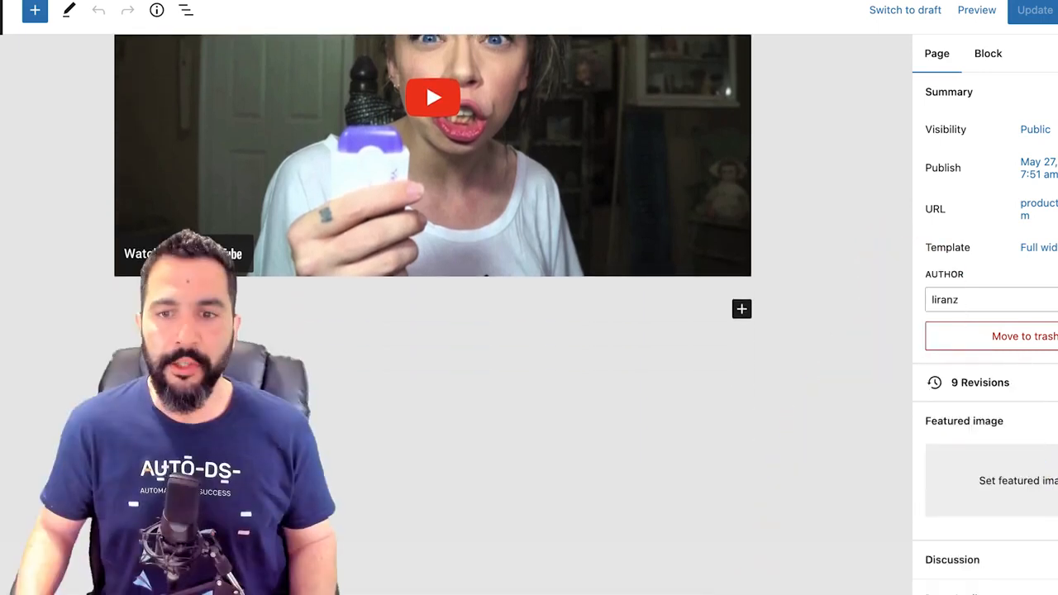
click(742, 310)
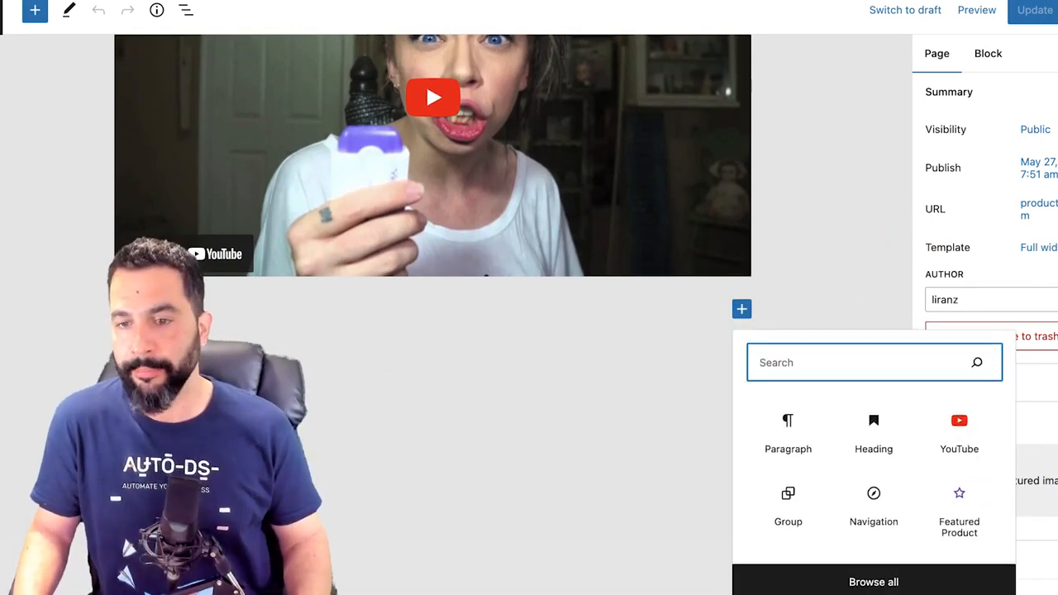
text(navi)
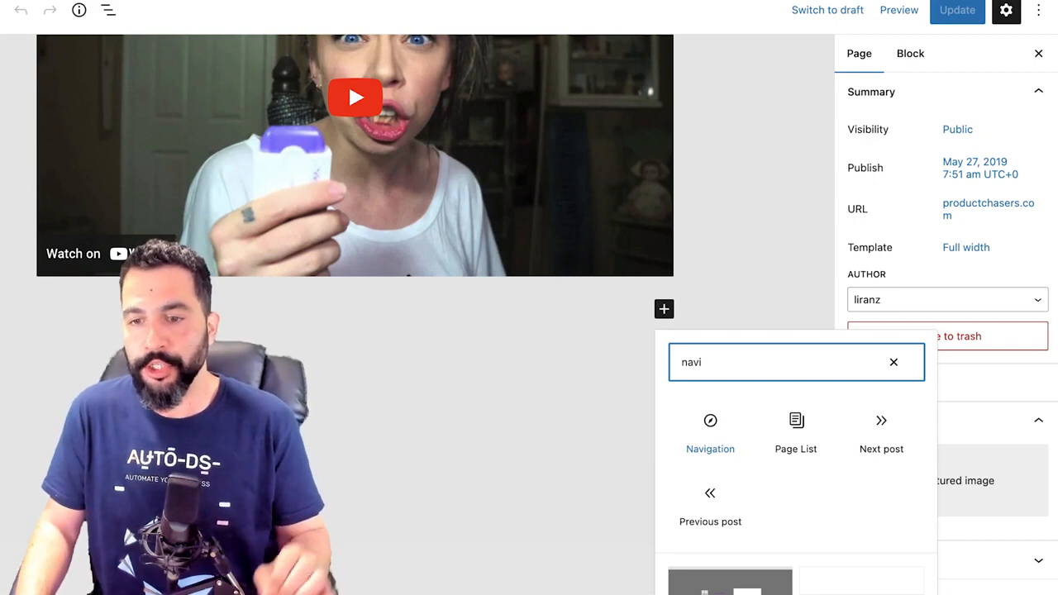
click(711, 433)
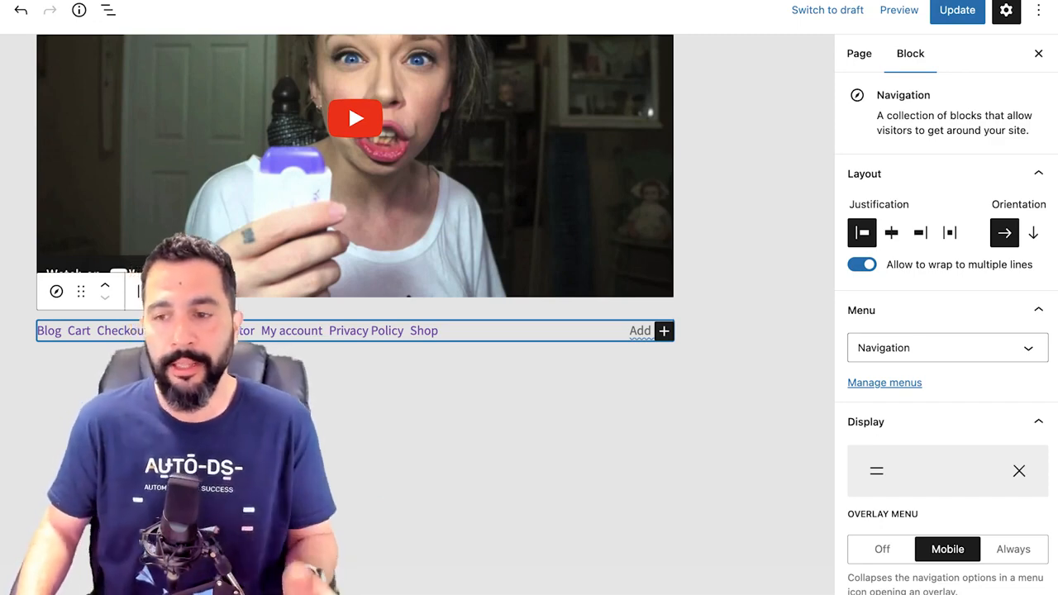
Switch the new Navigation block to the existing Footer menu.
scroll(943, 364, down, 3)
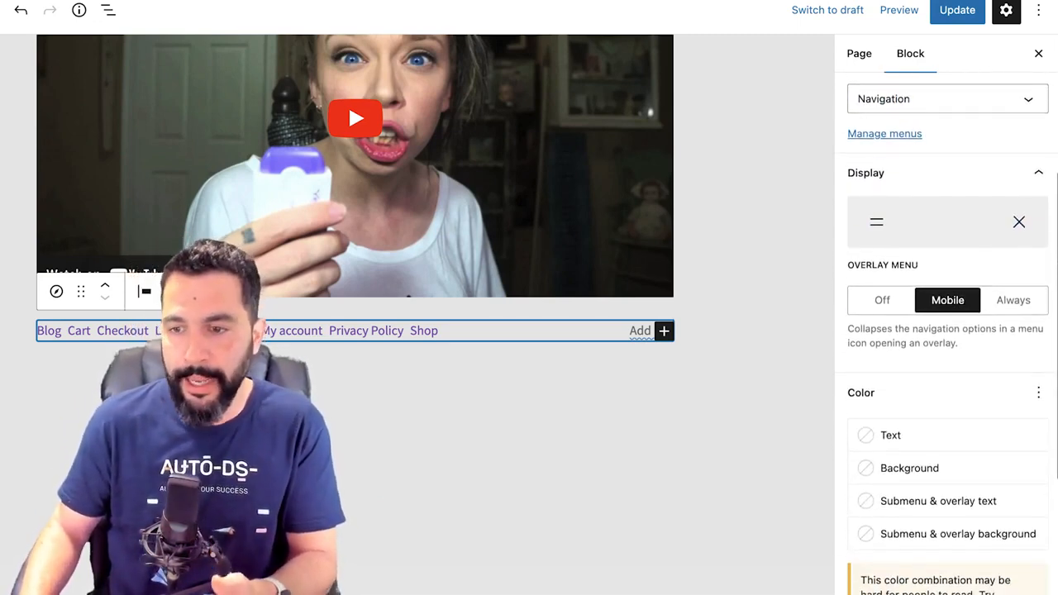
scroll(947, 331, down, 2)
scroll(947, 330, up, 5)
scroll(947, 330, down, 1)
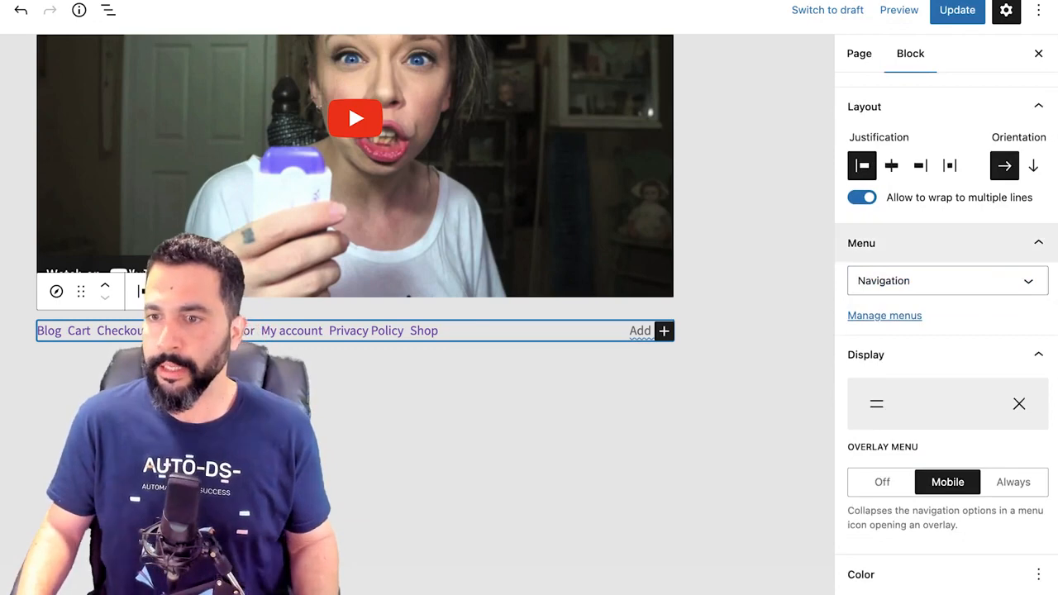
click(948, 281)
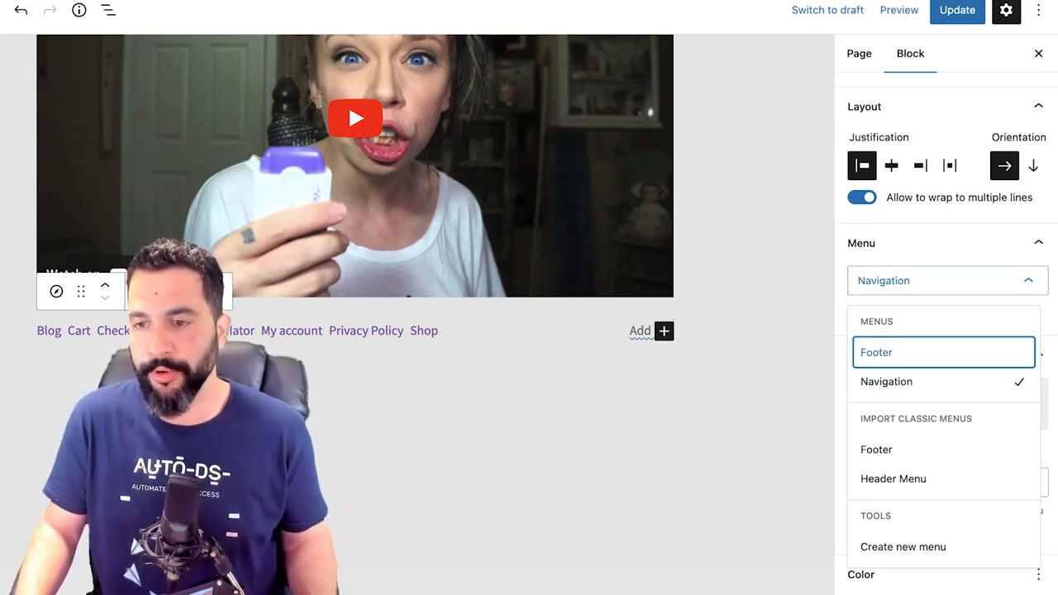
key(Return)
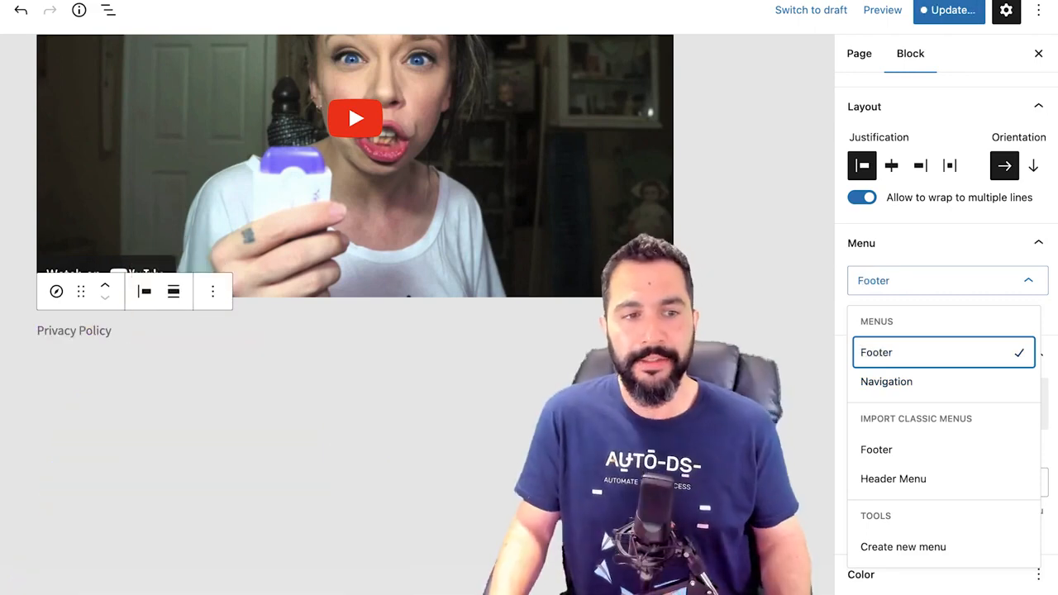
Examine the block settings of the Privacy Policy link and of the Navigation block that contains it.
click(100, 330)
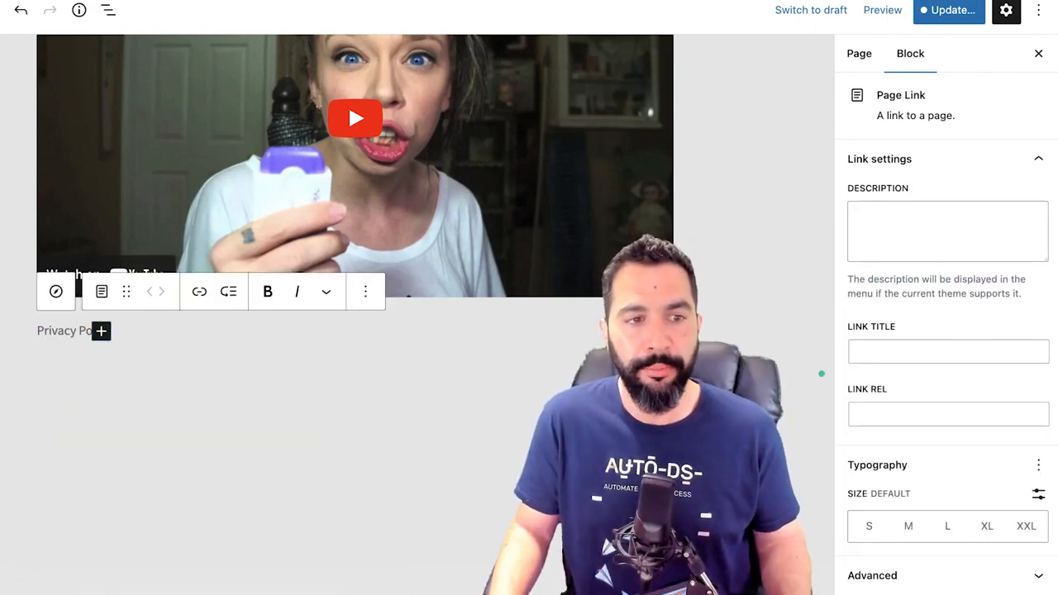
click(249, 413)
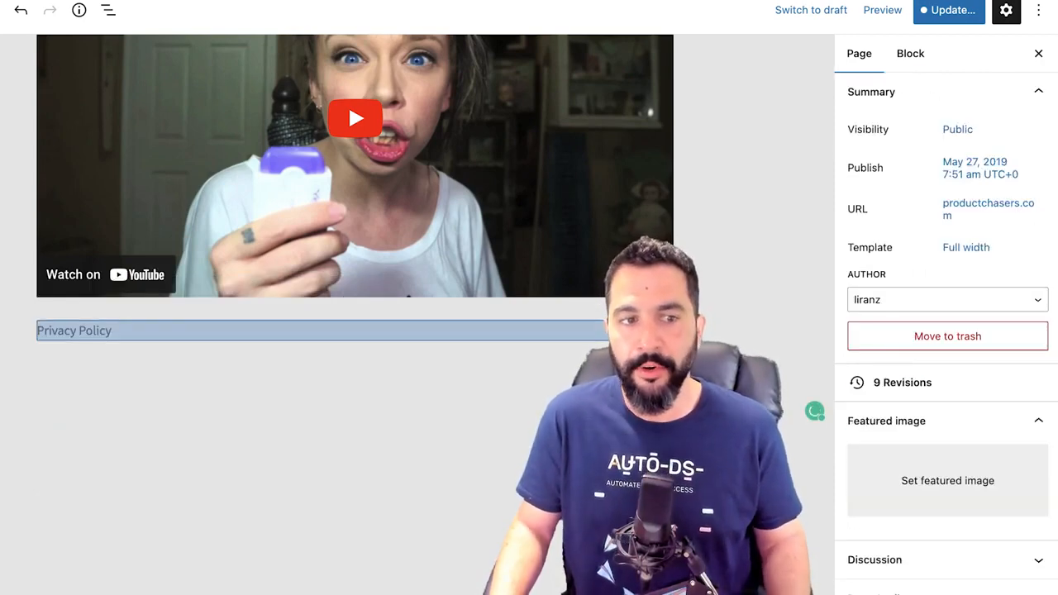
click(124, 330)
scroll(434, 314, down, 1)
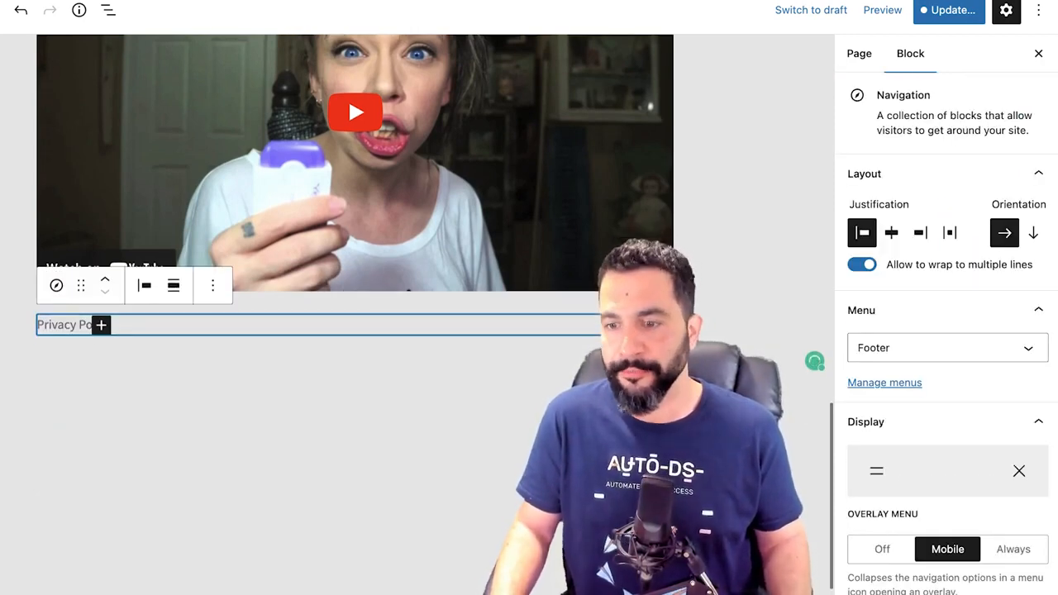
scroll(947, 331, down, 5)
scroll(942, 366, down, 2)
scroll(943, 365, up, 6)
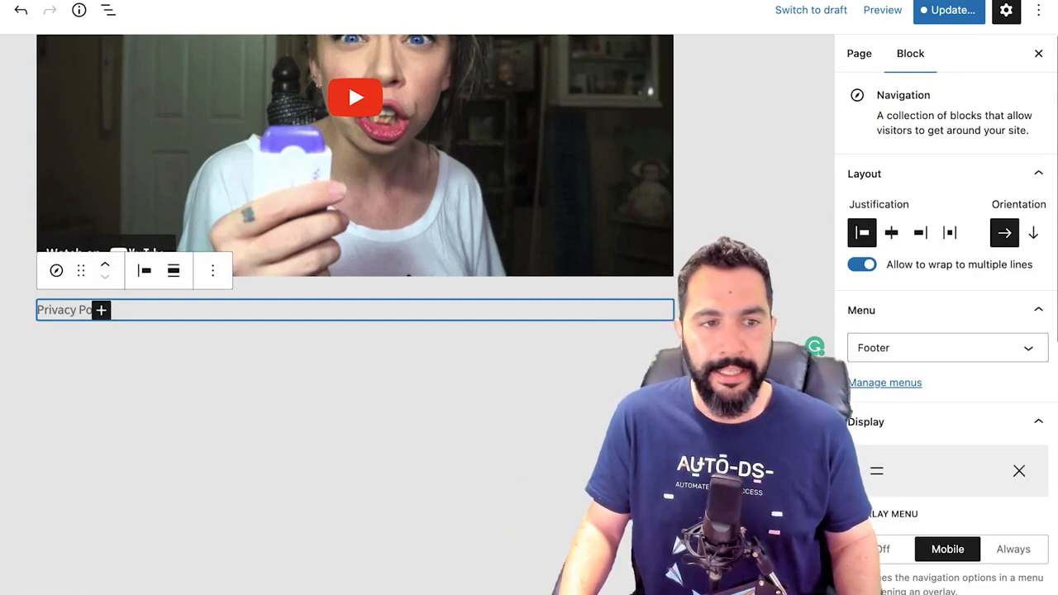
Add two empty custom link placeholders after Privacy Policy in the footer Navigation block and deselect it.
click(103, 311)
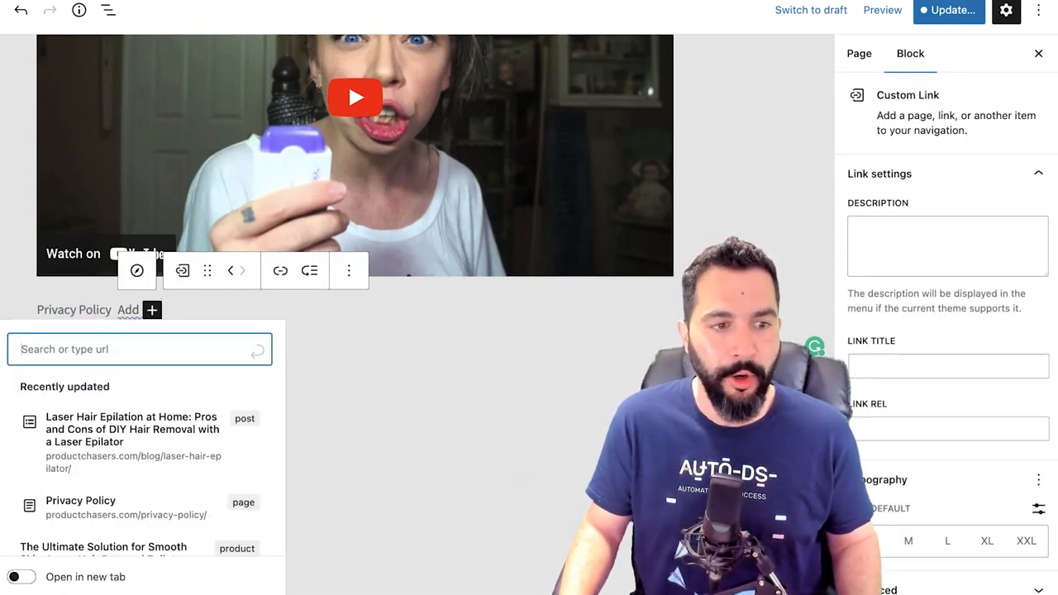
click(397, 310)
click(152, 311)
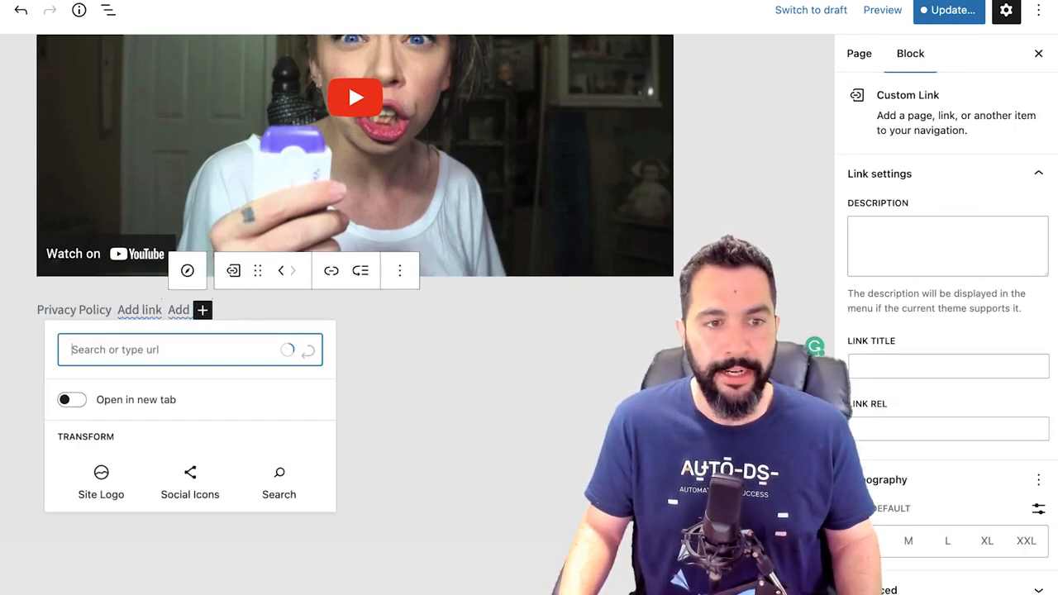
click(414, 430)
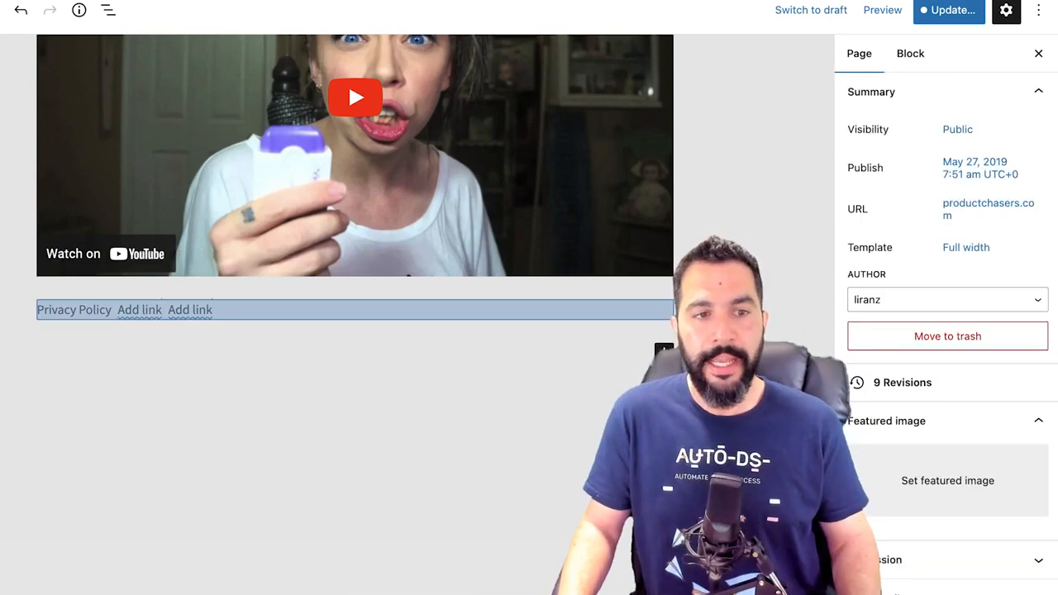
click(363, 310)
click(397, 373)
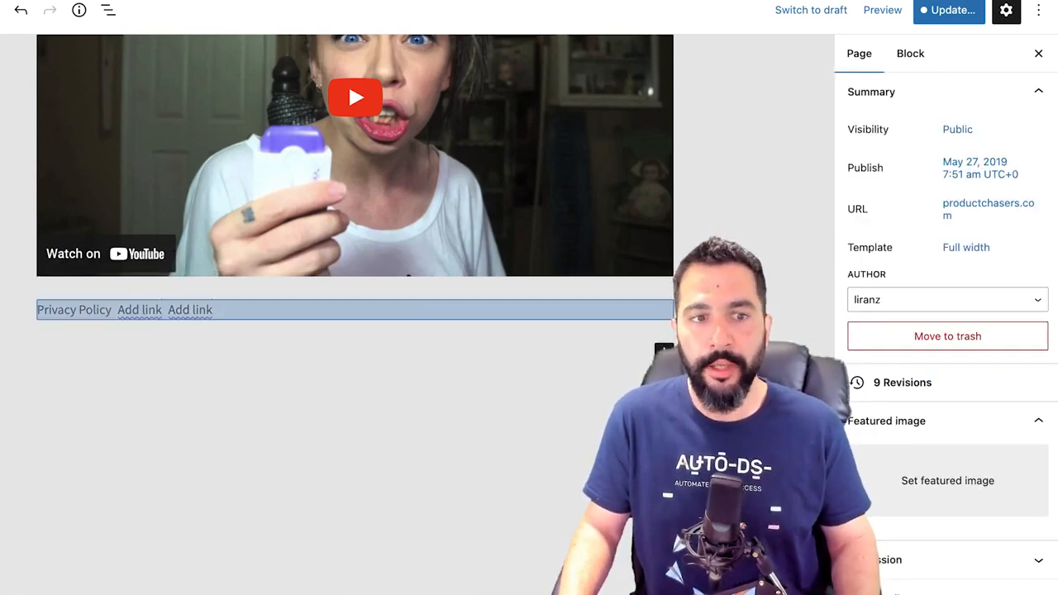
click(364, 311)
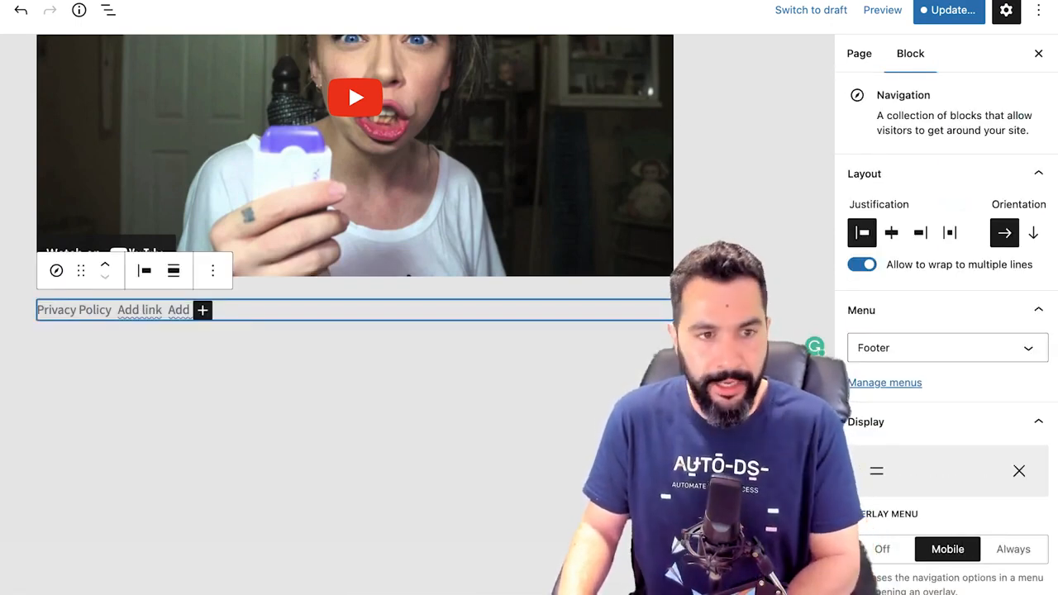
click(180, 310)
click(364, 310)
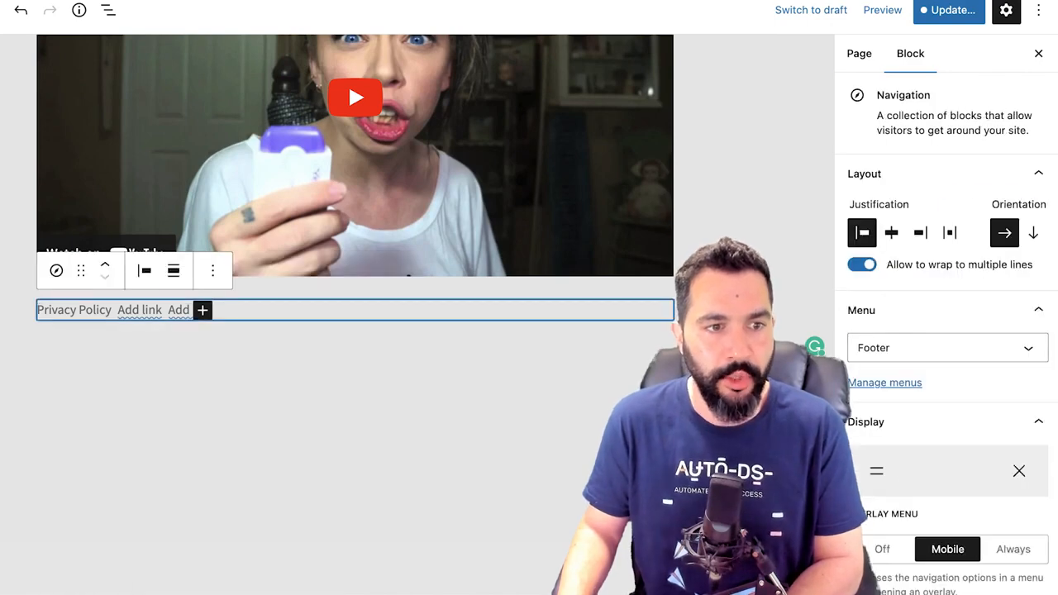
click(397, 372)
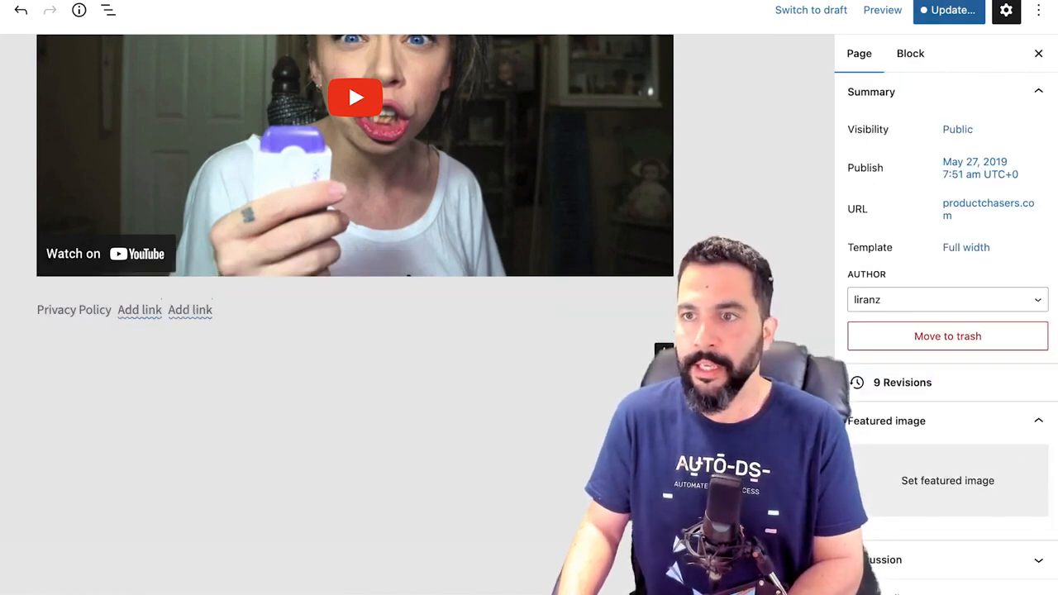
Update the homepage, open its live version, and check the footer navigation below the YouTube video at the end of the page.
click(950, 10)
click(893, 10)
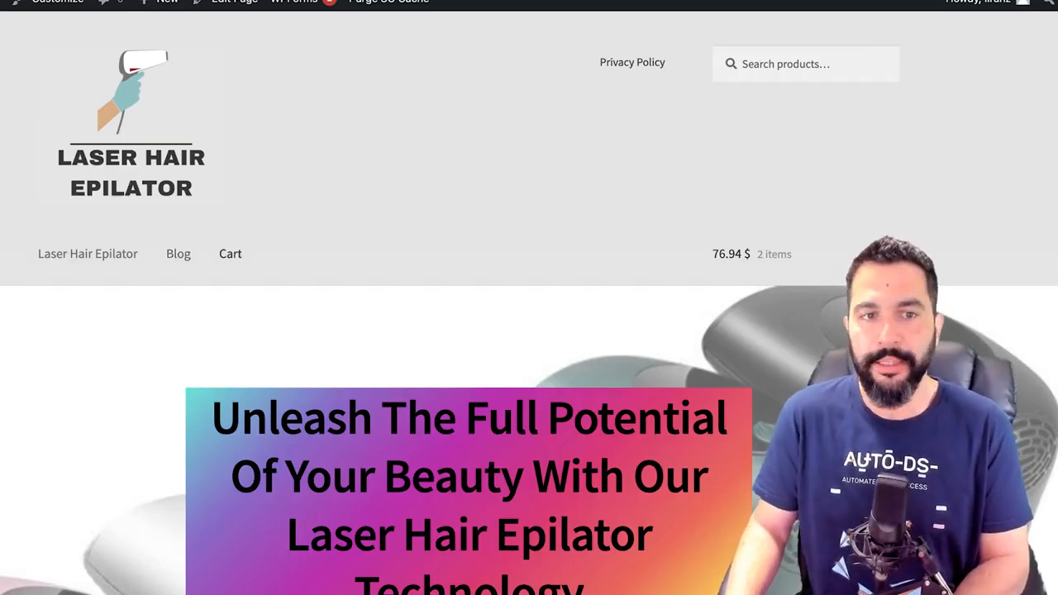
scroll(178, 253, down, 4)
scroll(529, 298, up, 3)
scroll(529, 298, down, 15)
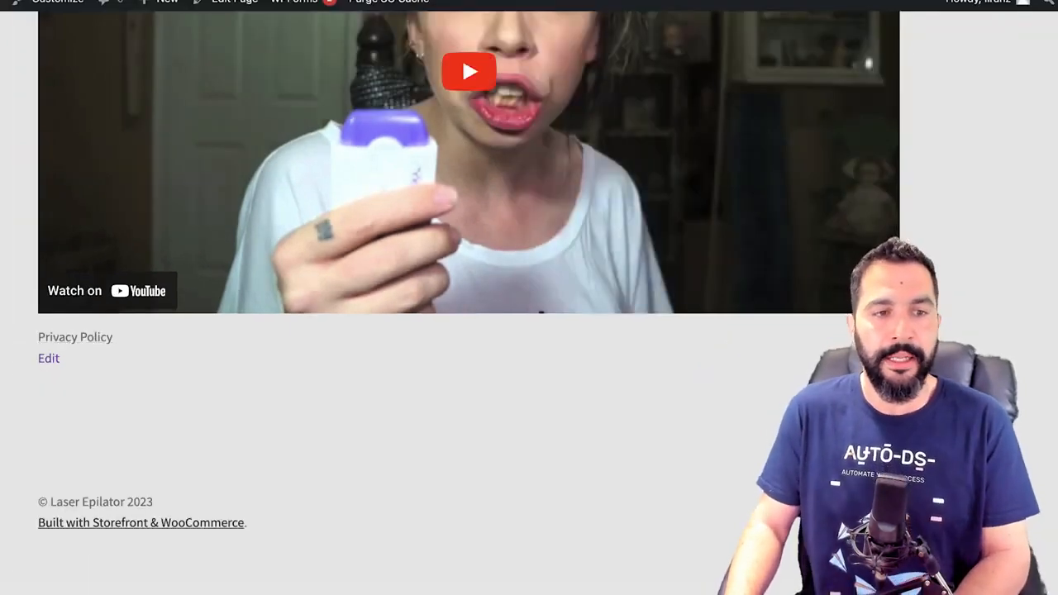
scroll(529, 298, up, 1)
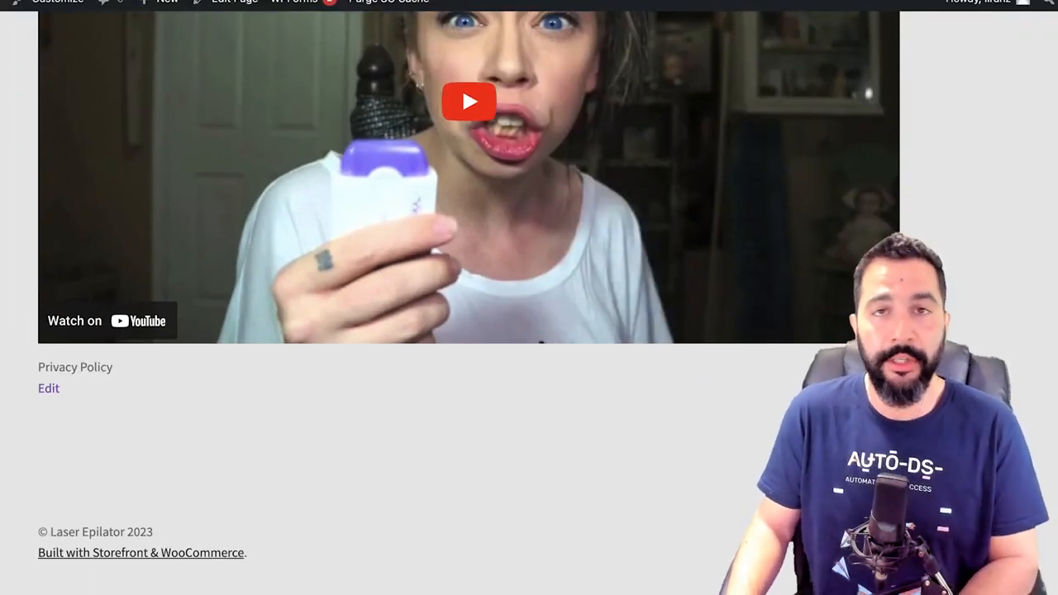
scroll(468, 297, up, 1)
scroll(468, 297, down, 2)
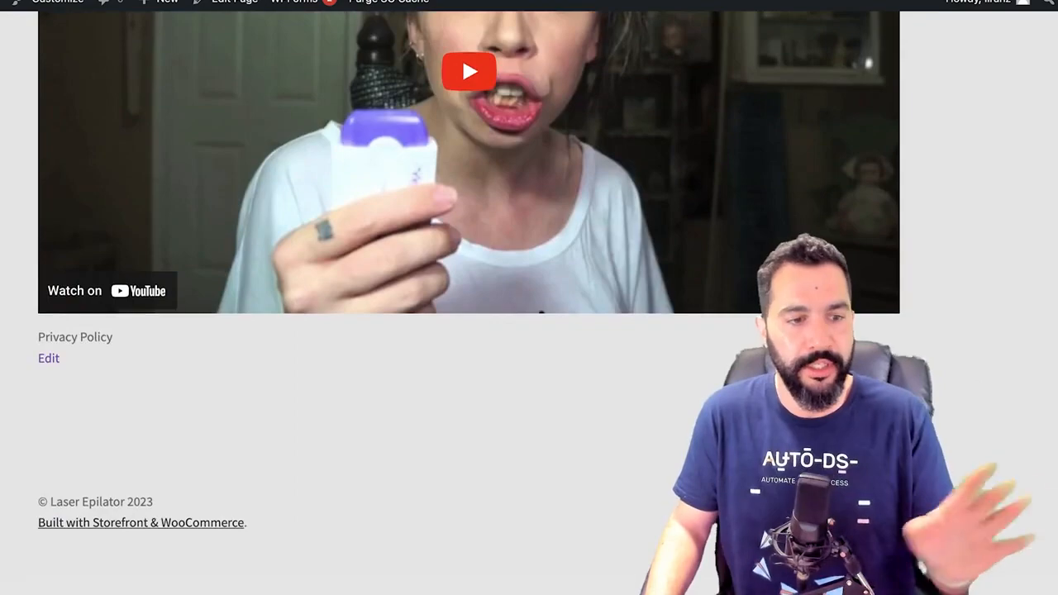
Review the Privacy Policy link in the storefront footer and the Footer menu's structure and display location settings.
scroll(529, 297, up, 15)
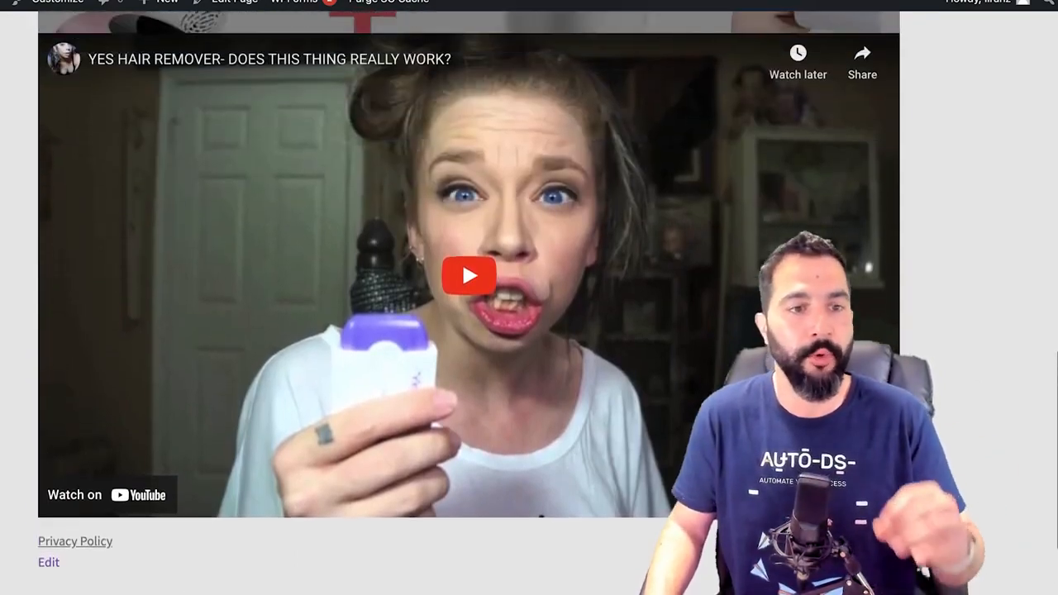
scroll(529, 298, down, 8)
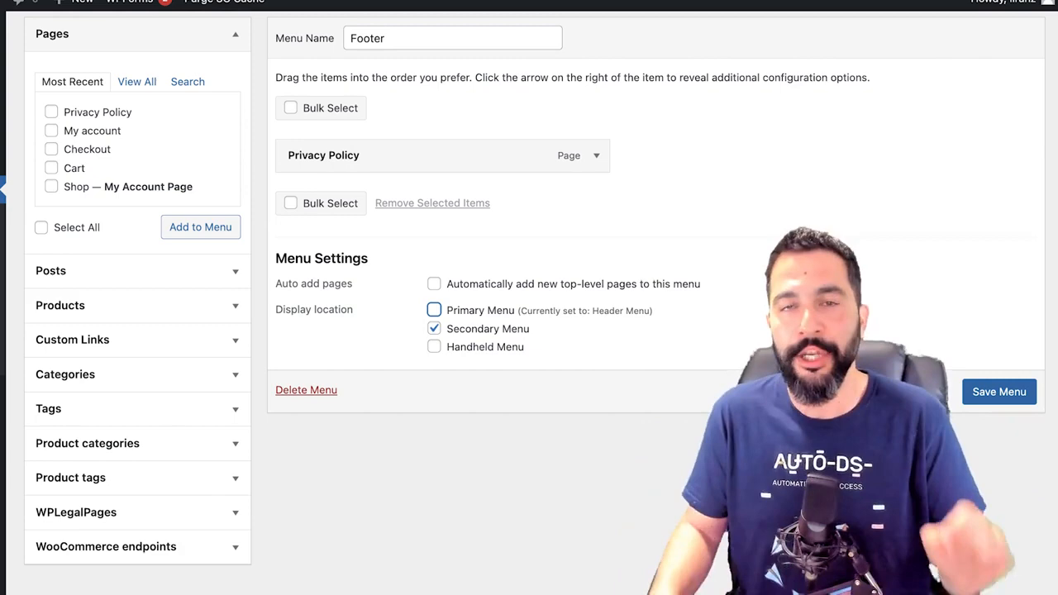
scroll(66, 114, up, 1)
scroll(66, 115, left, 2)
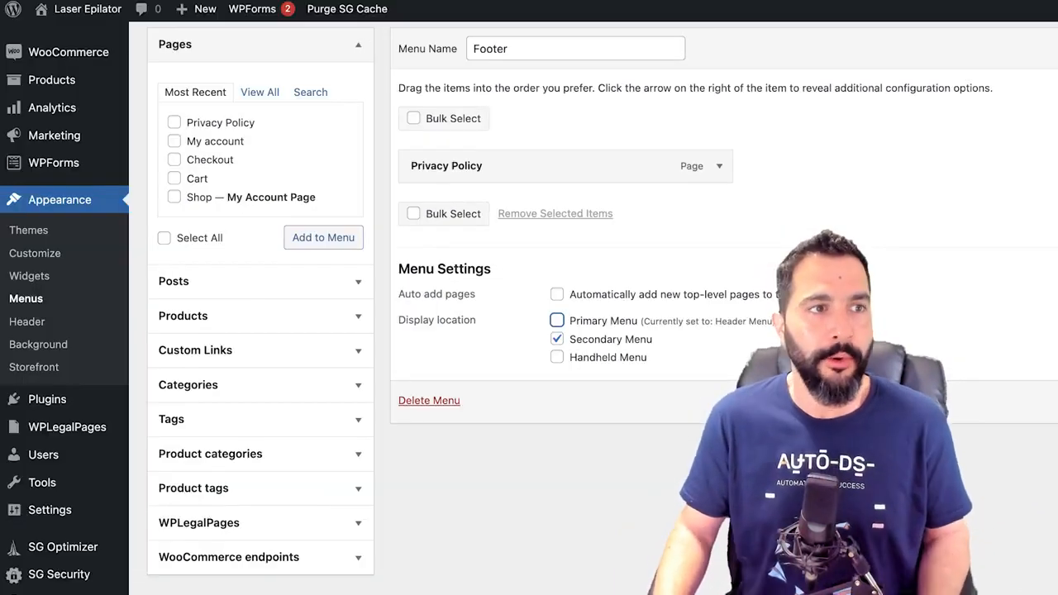
scroll(66, 114, up, 3)
scroll(42, 109, up, 1)
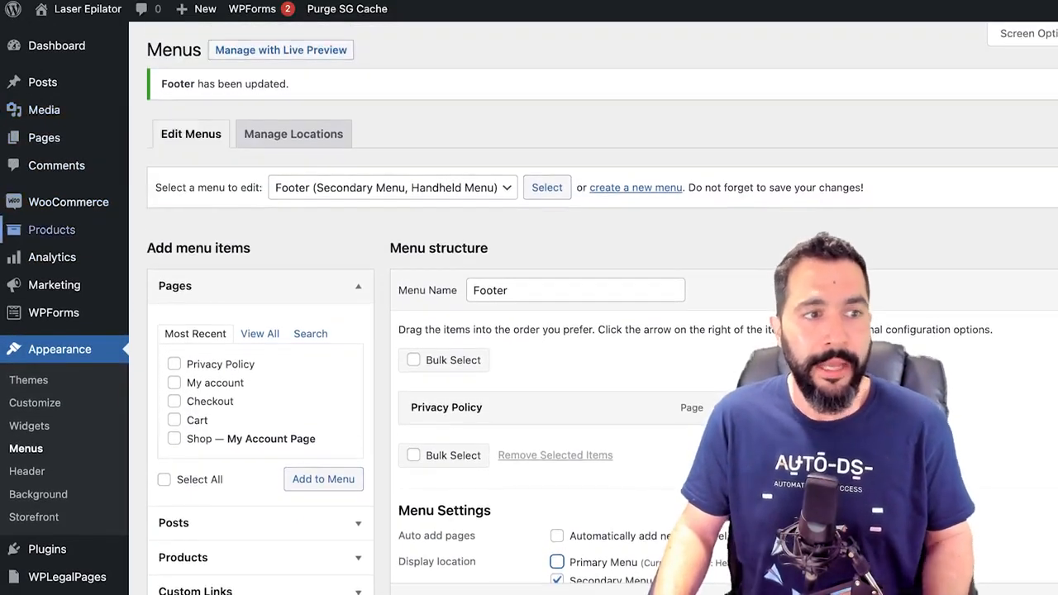
scroll(49, 240, down, 3)
scroll(37, 242, down, 2)
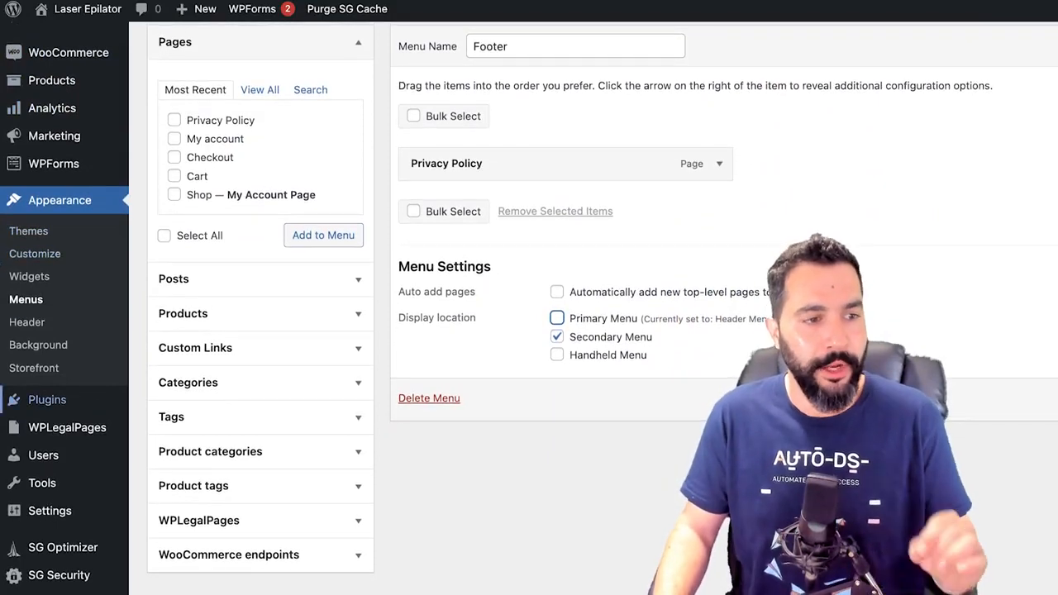
scroll(33, 318, up, 2)
scroll(49, 165, up, 3)
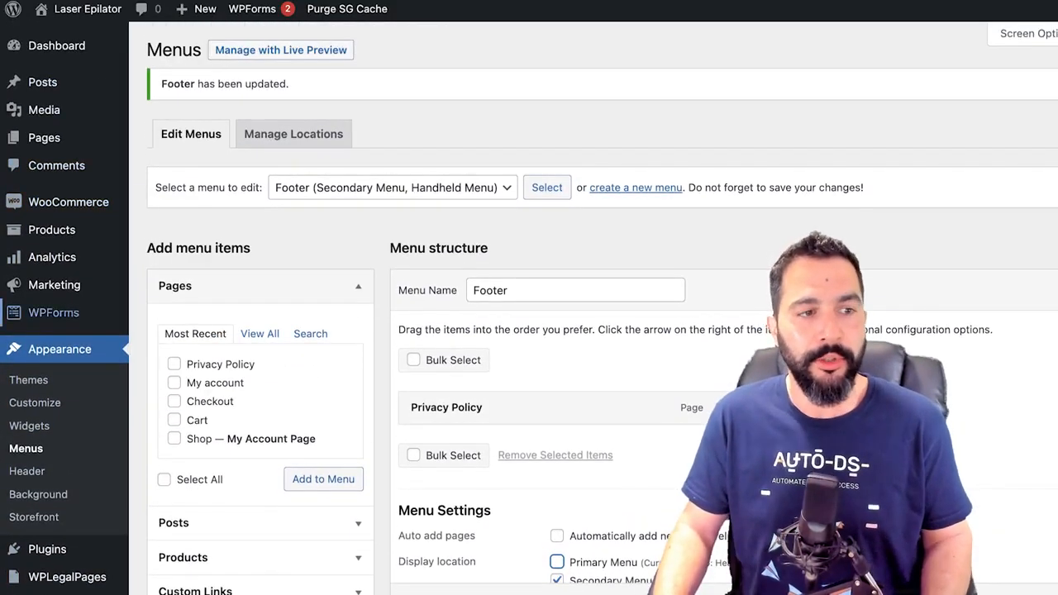
Create a new WPForms form from the Simple Contact Form template.
mouse_move(54, 313)
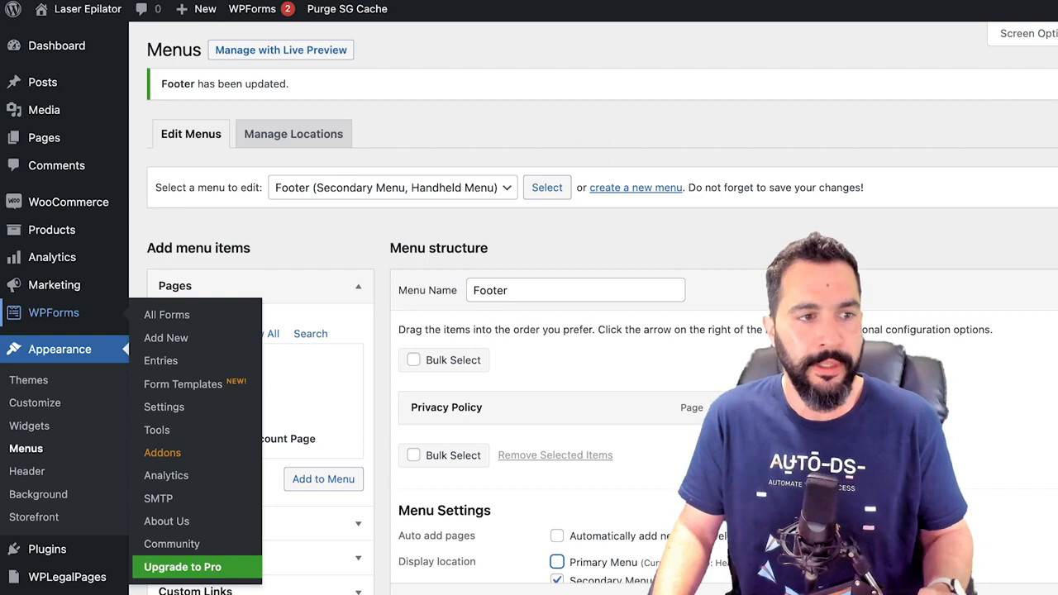
click(53, 313)
key(Return)
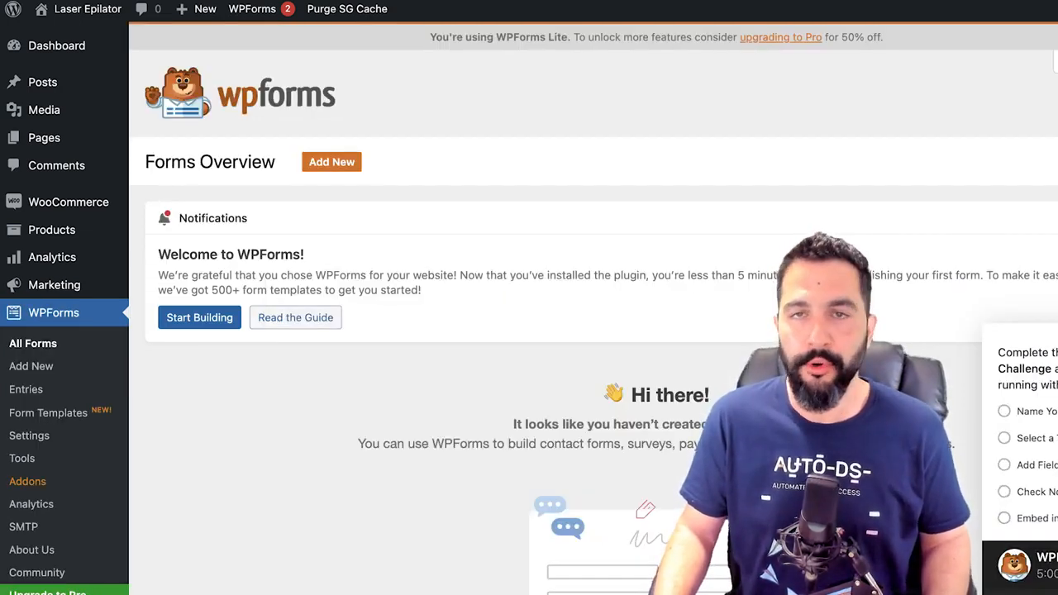
click(332, 163)
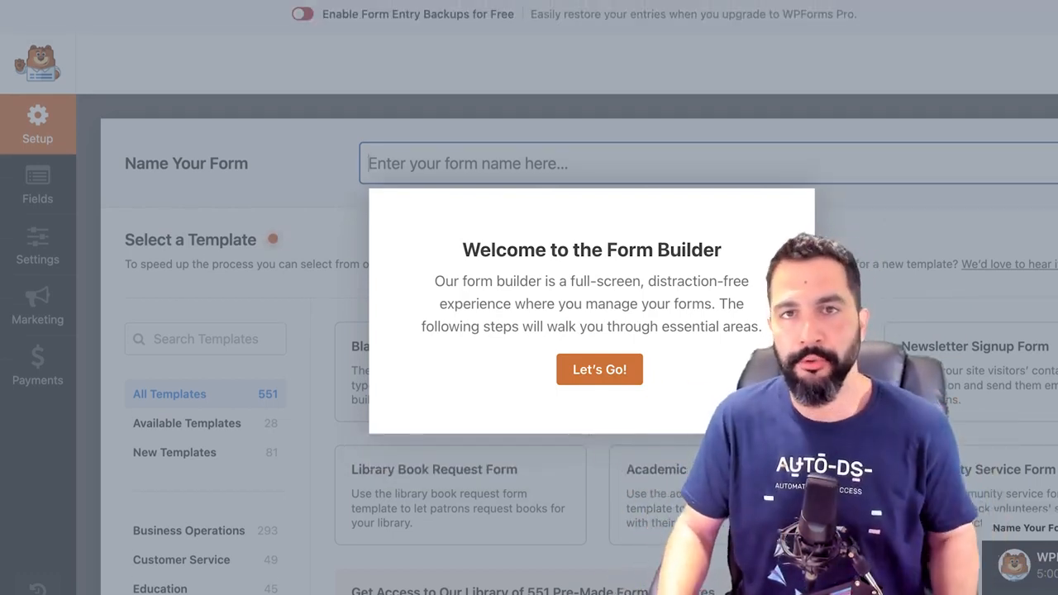
click(581, 371)
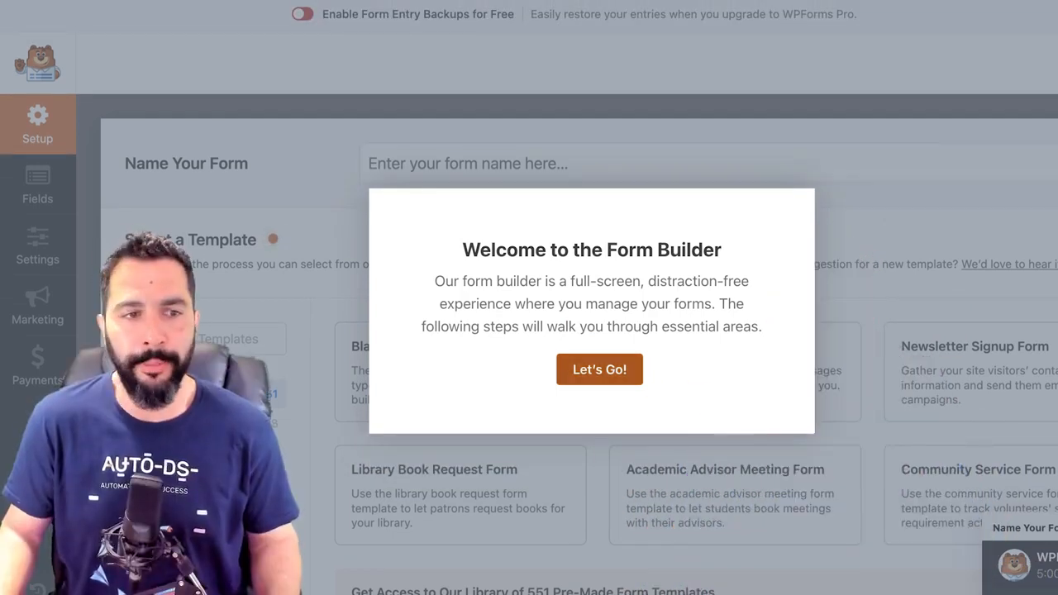
scroll(529, 331, down, 1)
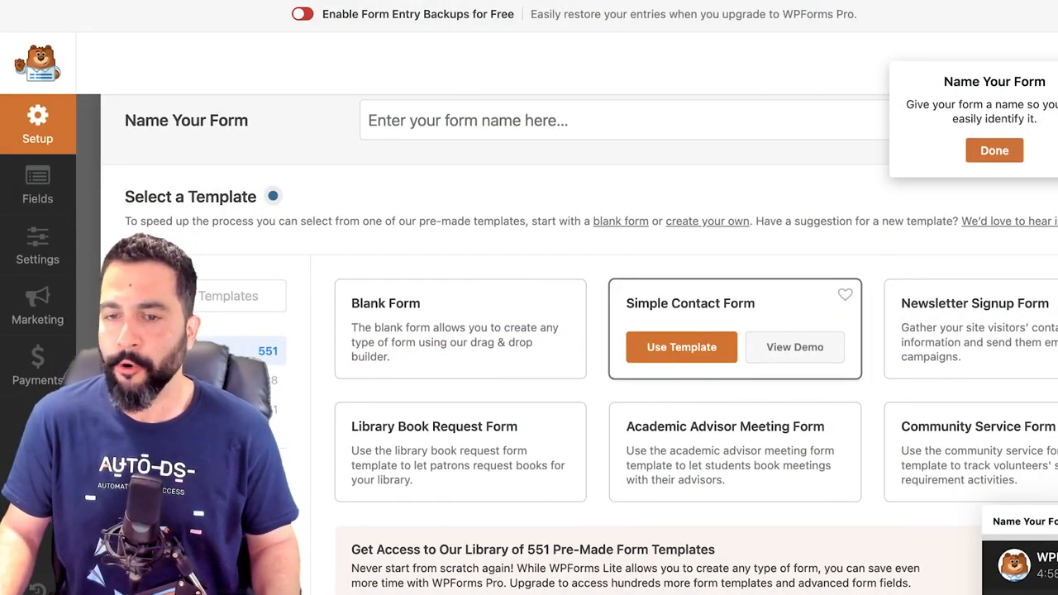
click(683, 347)
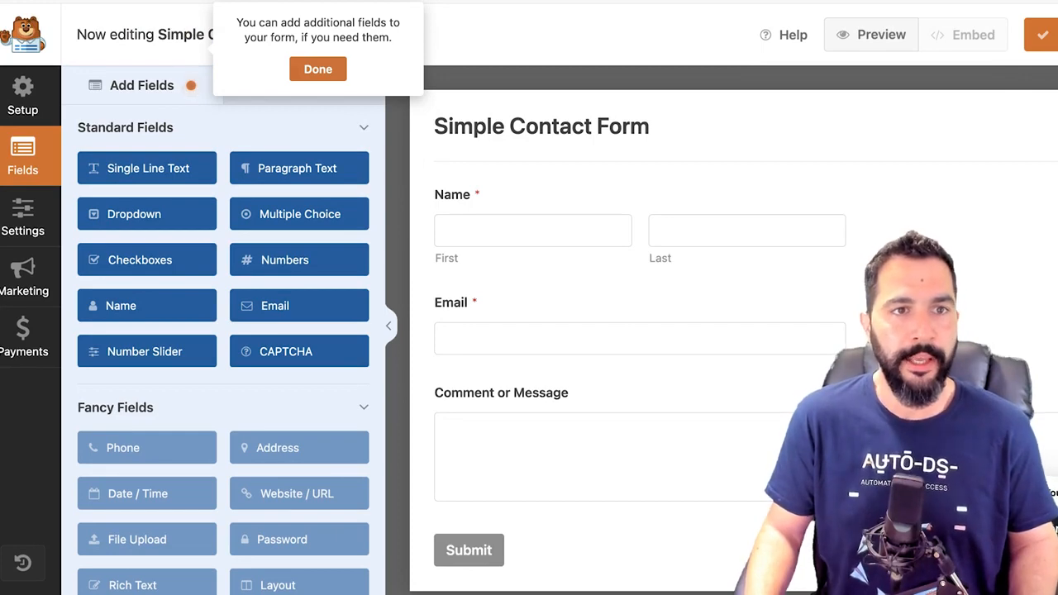
Dismiss the guided hint and rename the form "Contact Us" in its general settings.
click(318, 70)
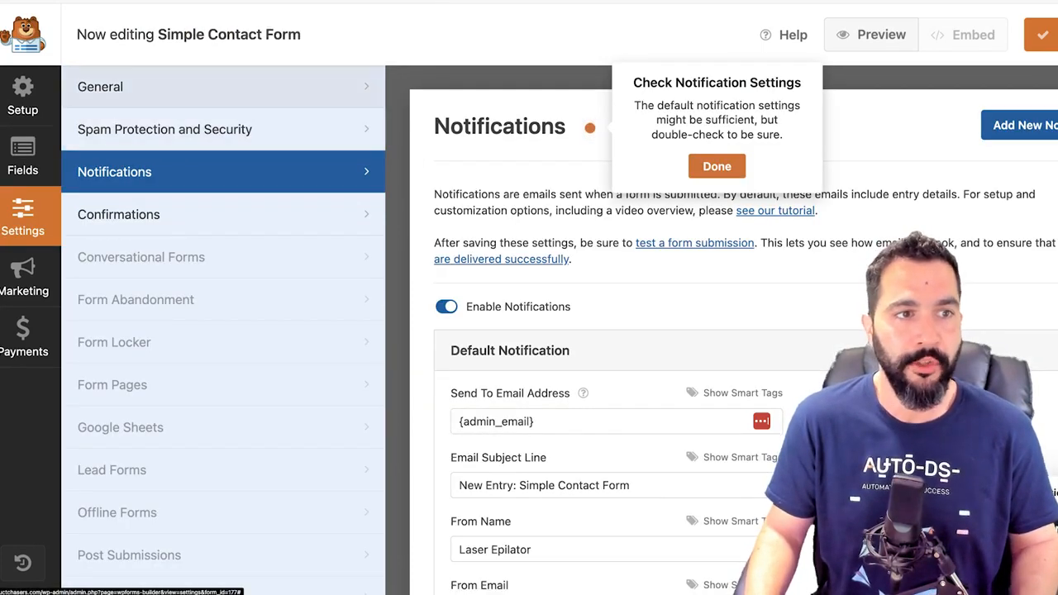
click(223, 87)
click(616, 220)
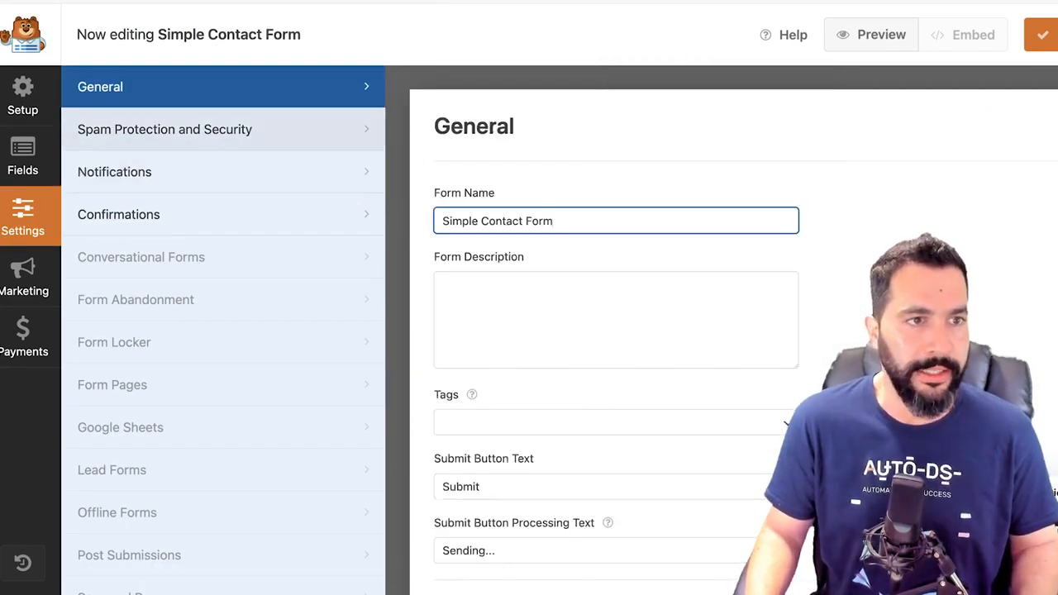
key(ctrl+a)
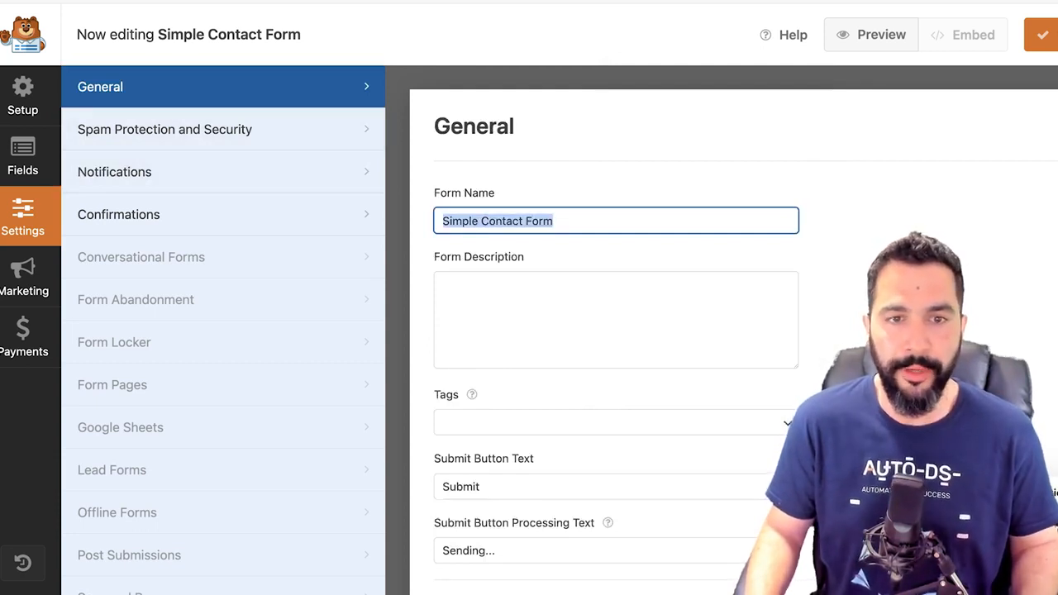
text(Contact)
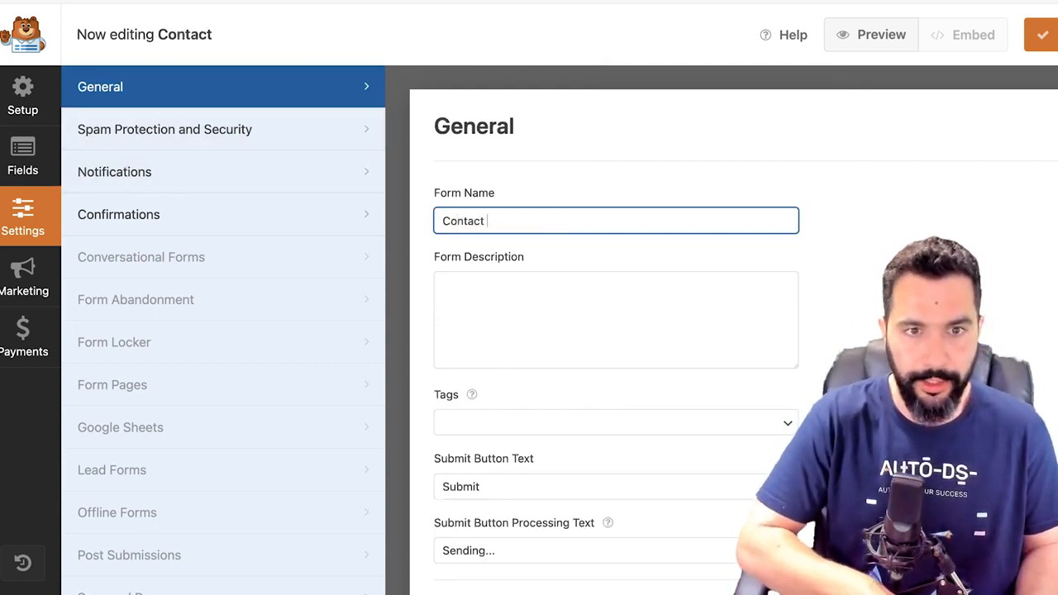
key(Tab)
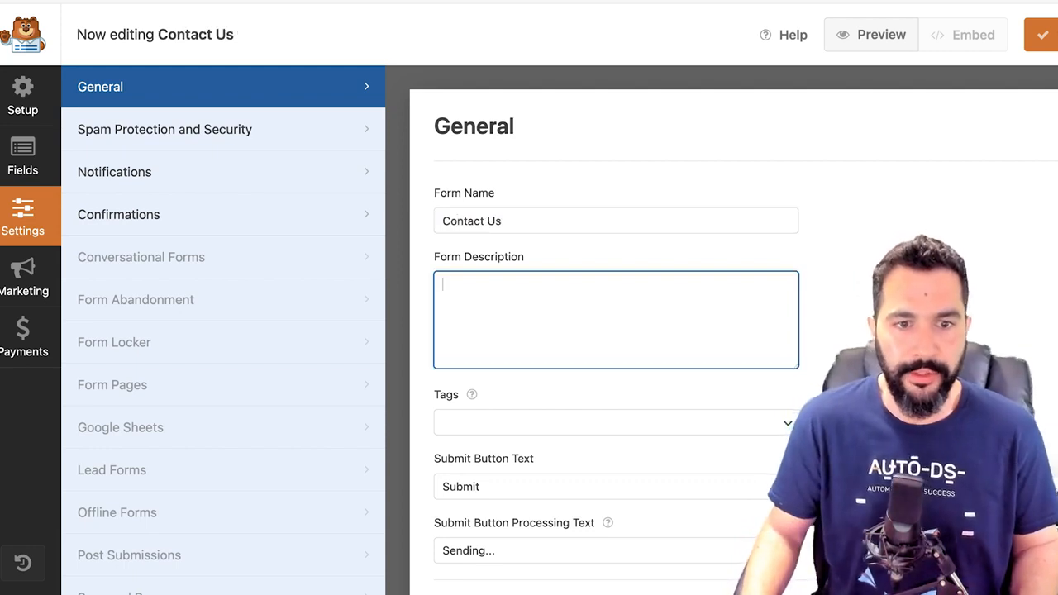
Change the label of the form's Name field to "First And Last Name".
scroll(616, 331, down, 2)
click(23, 157)
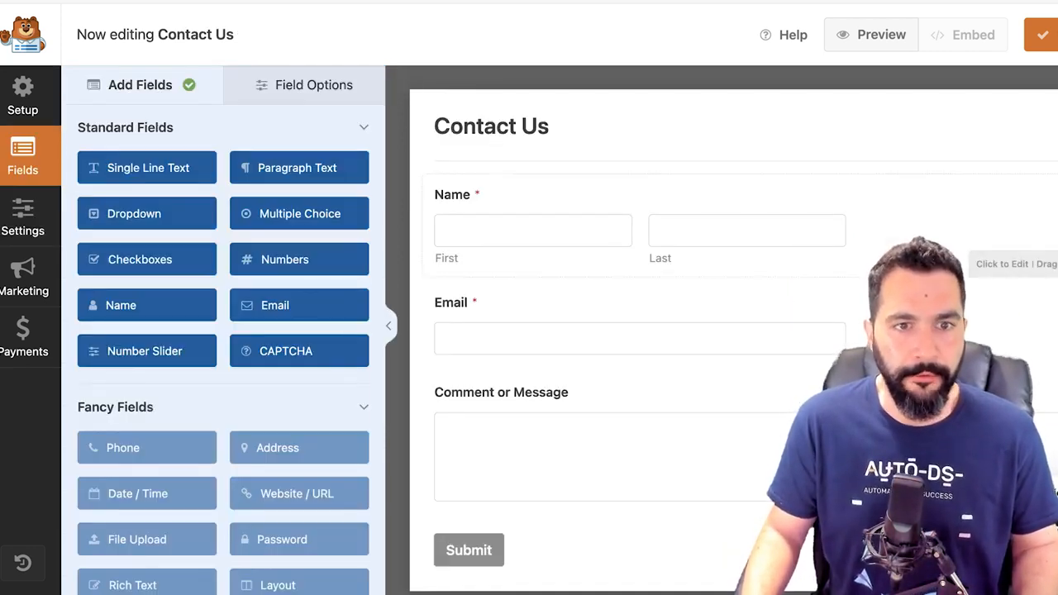
click(534, 231)
drag(132, 217, 85, 217)
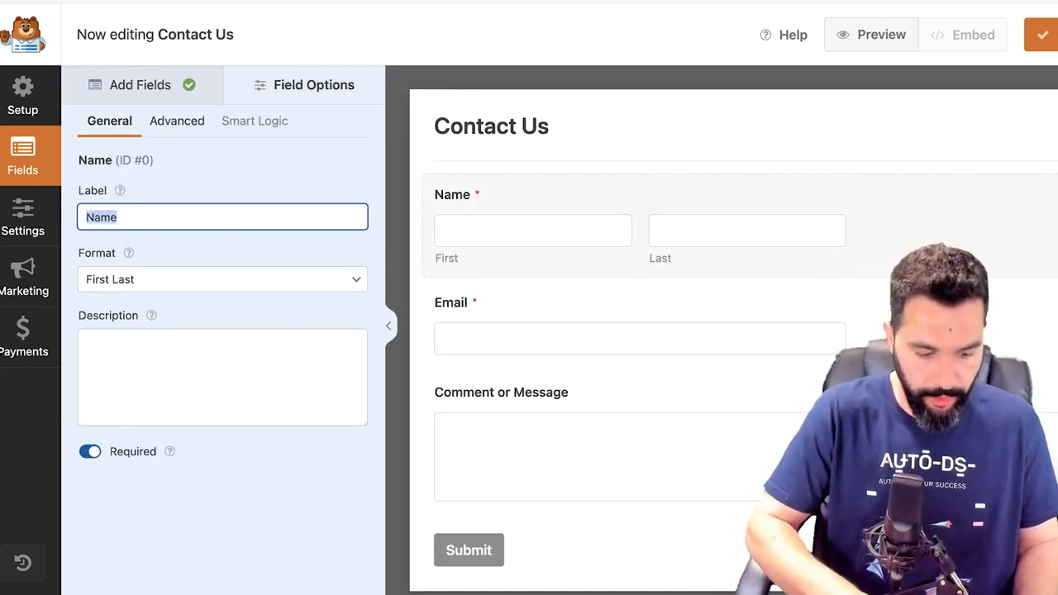
text(First And Last Name)
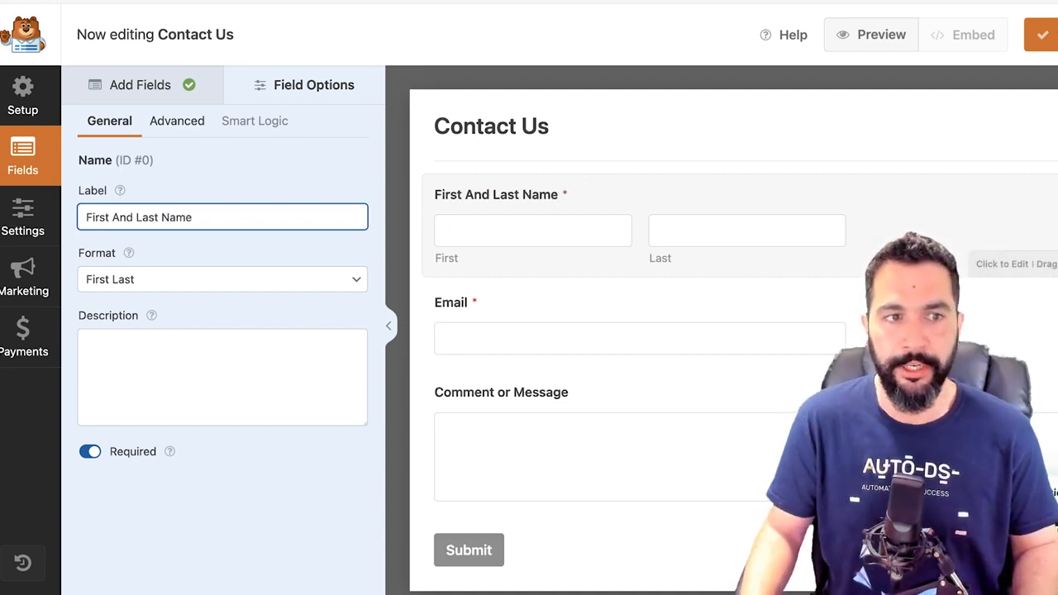
Try out a description for the First And Last Name field, clear it, and switch Required off and back on.
click(222, 280)
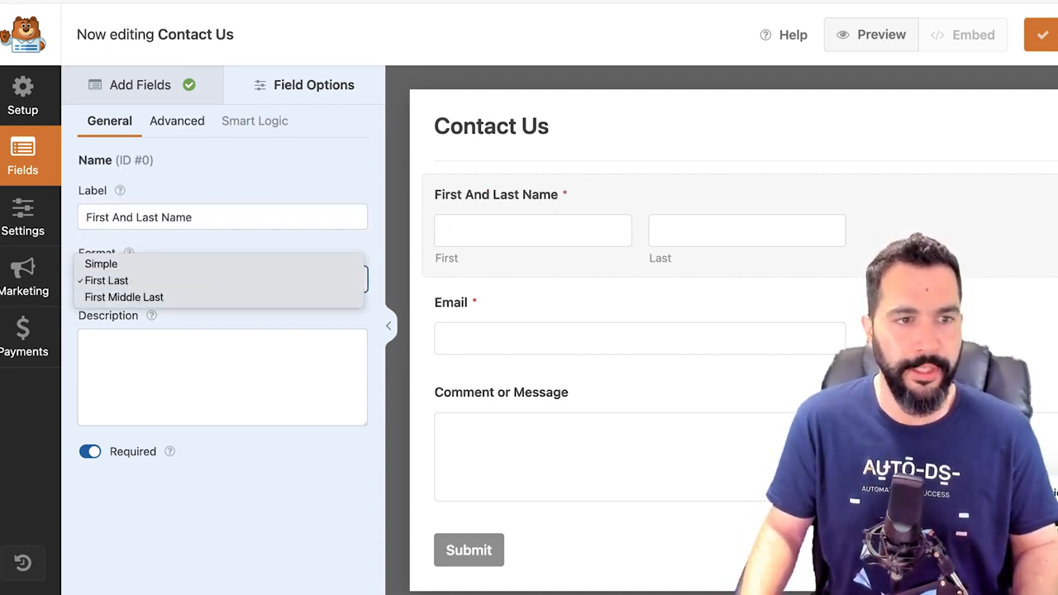
click(221, 377)
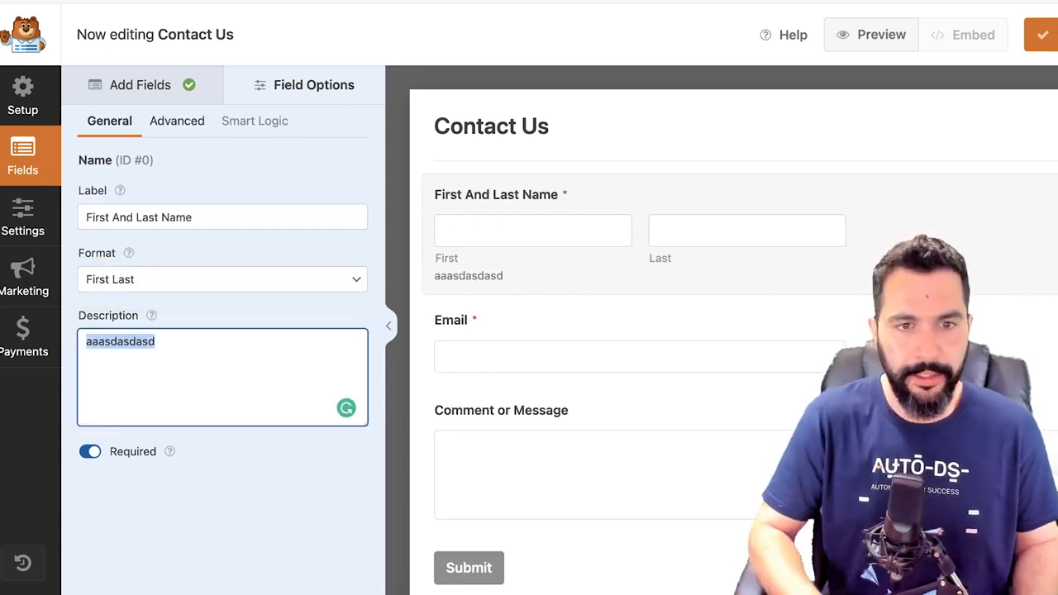
key(BackSpace)
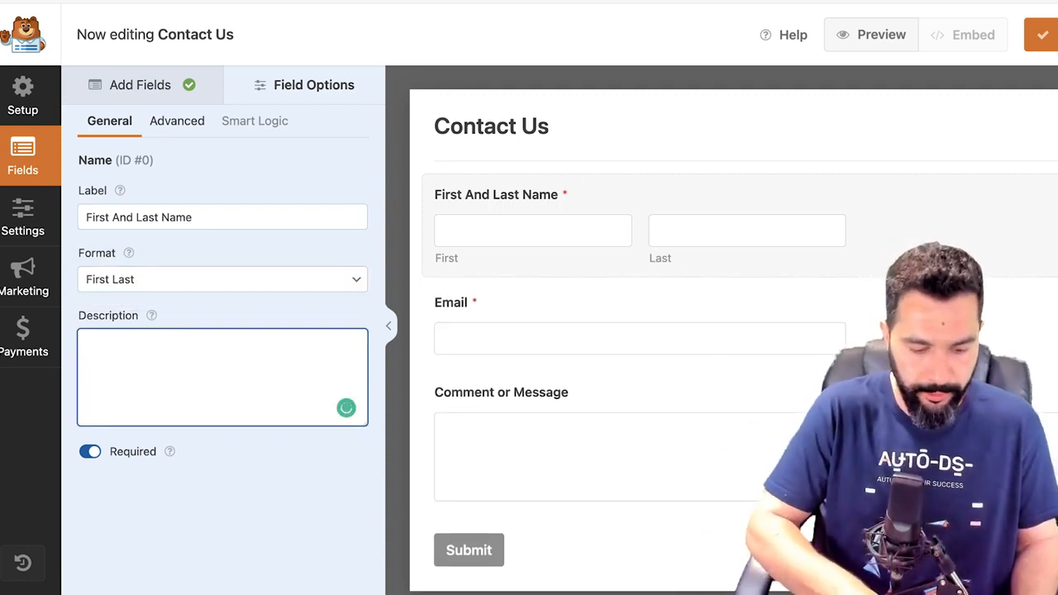
text(Write Yor First And Last Name)
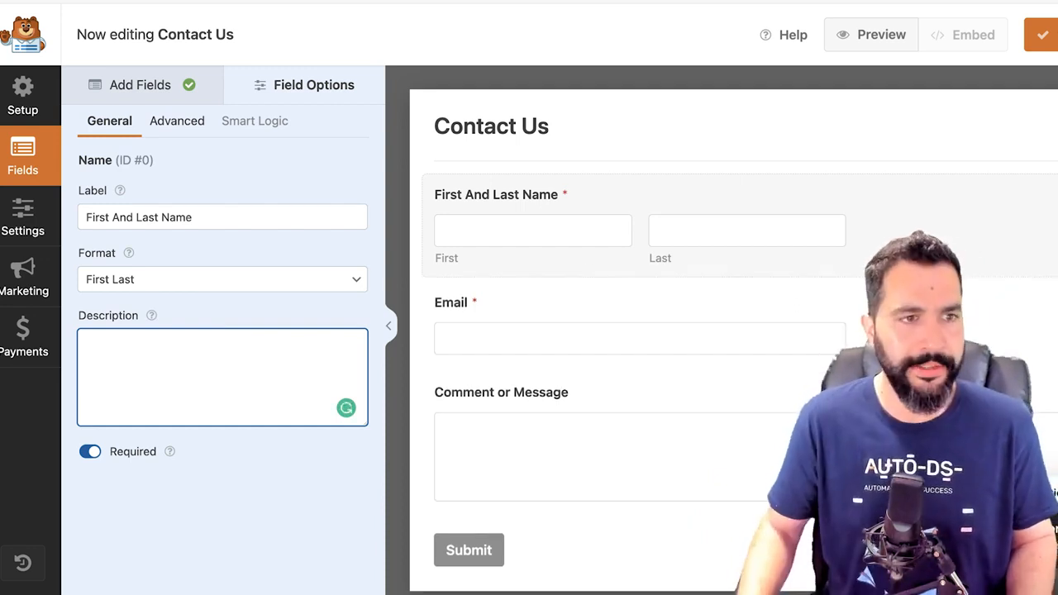
key(Tab)
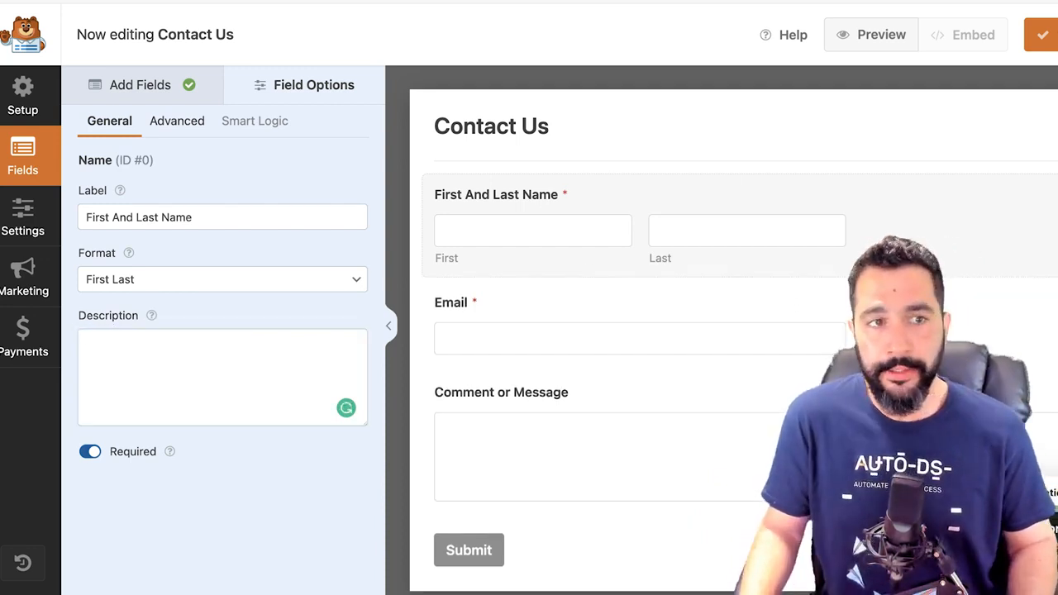
click(90, 452)
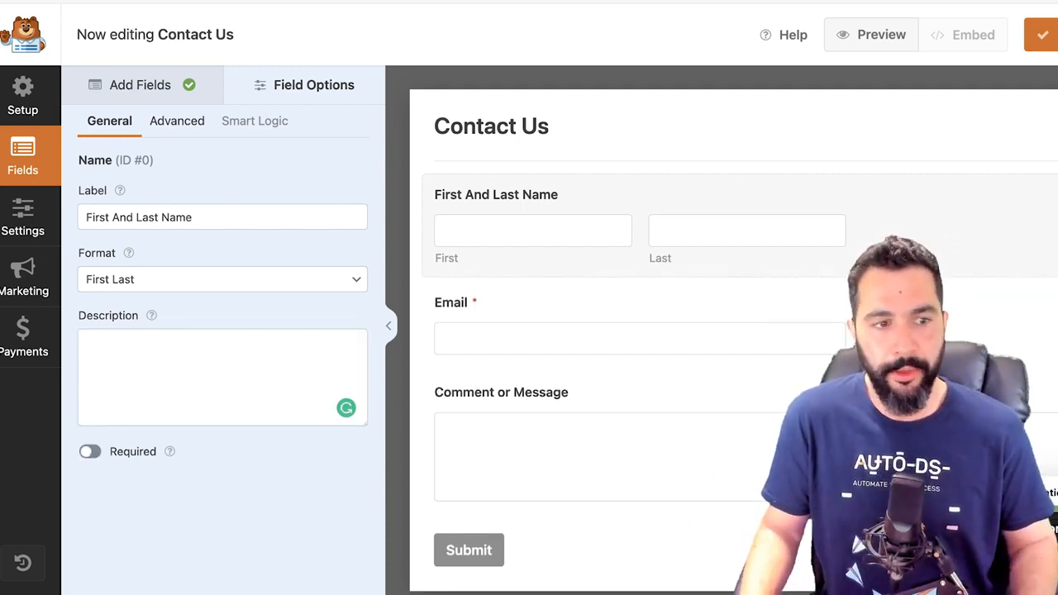
click(90, 452)
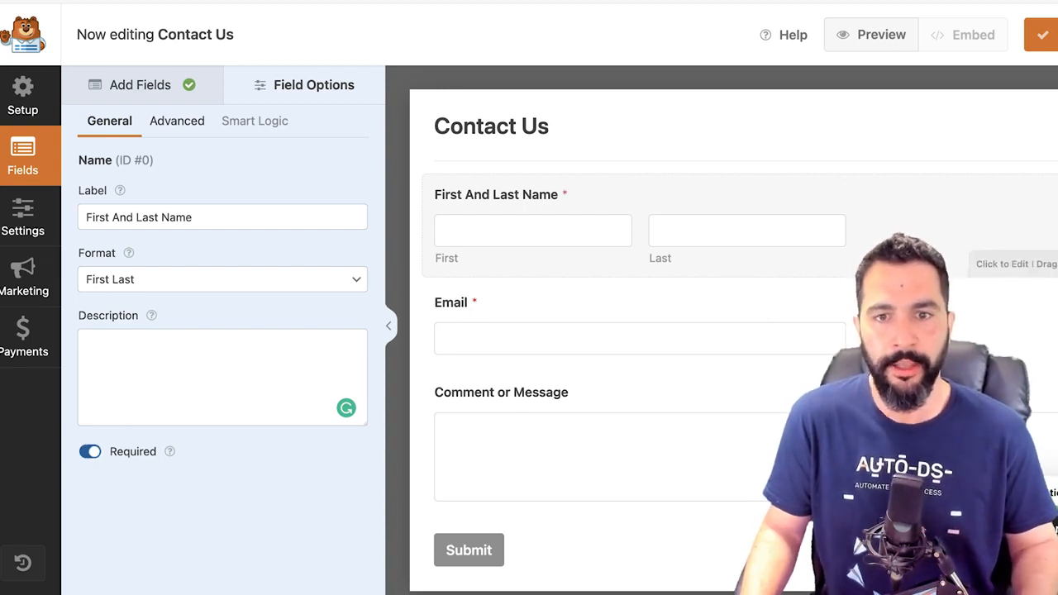
Move the First And Last Name field below the Email field and relabel the Email field "Email Address".
drag(901, 248, 899, 340)
click(895, 244)
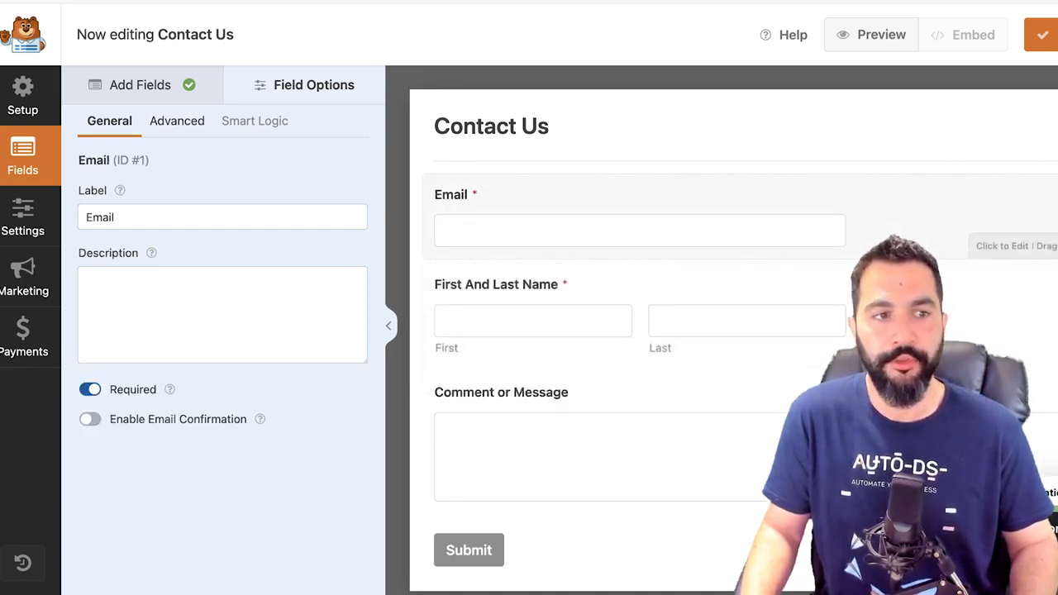
click(132, 217)
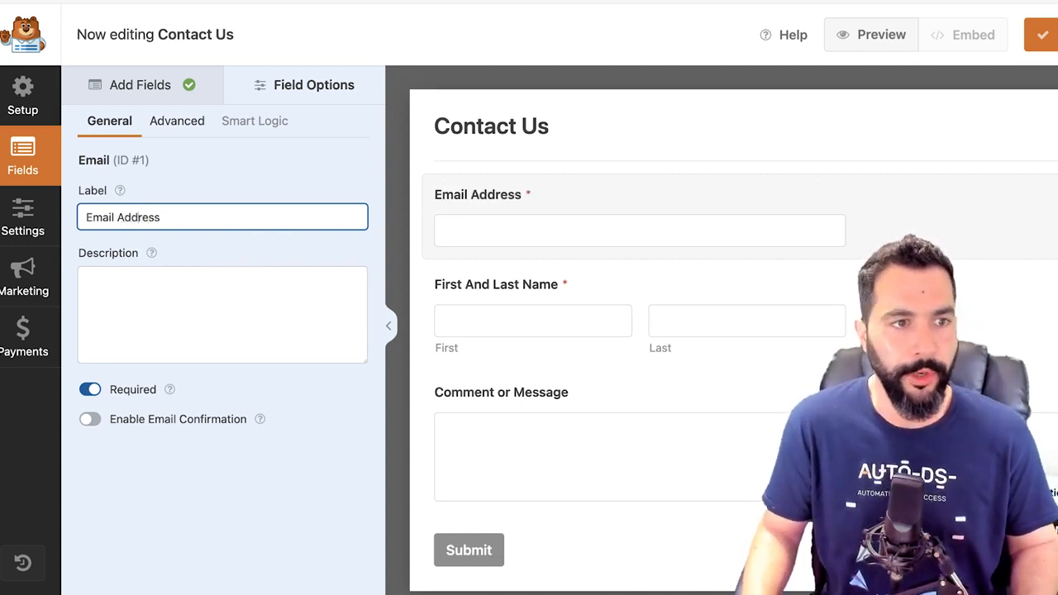
key(Tab)
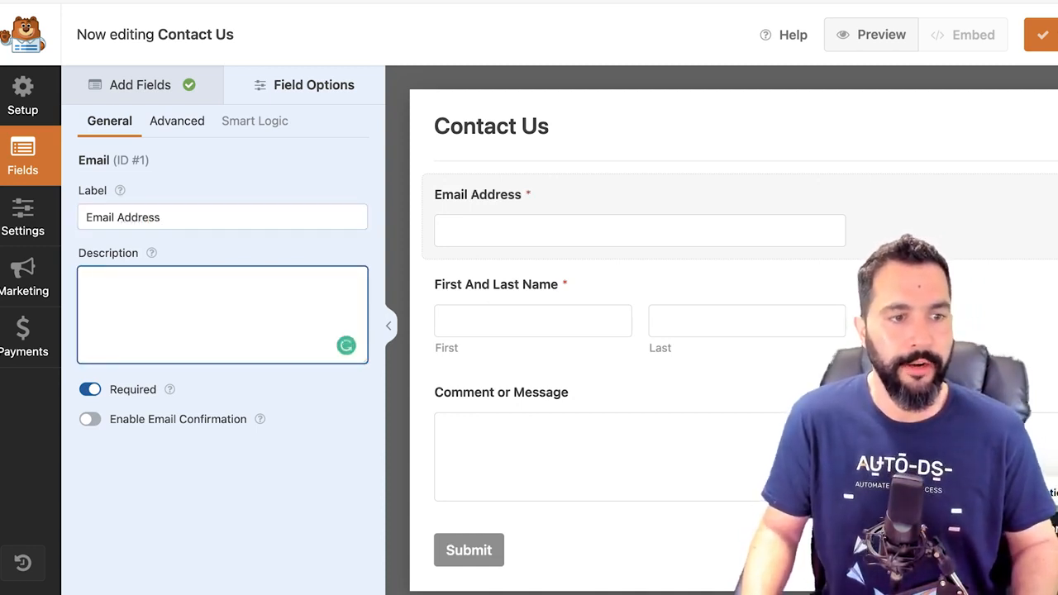
mouse_move(260, 419)
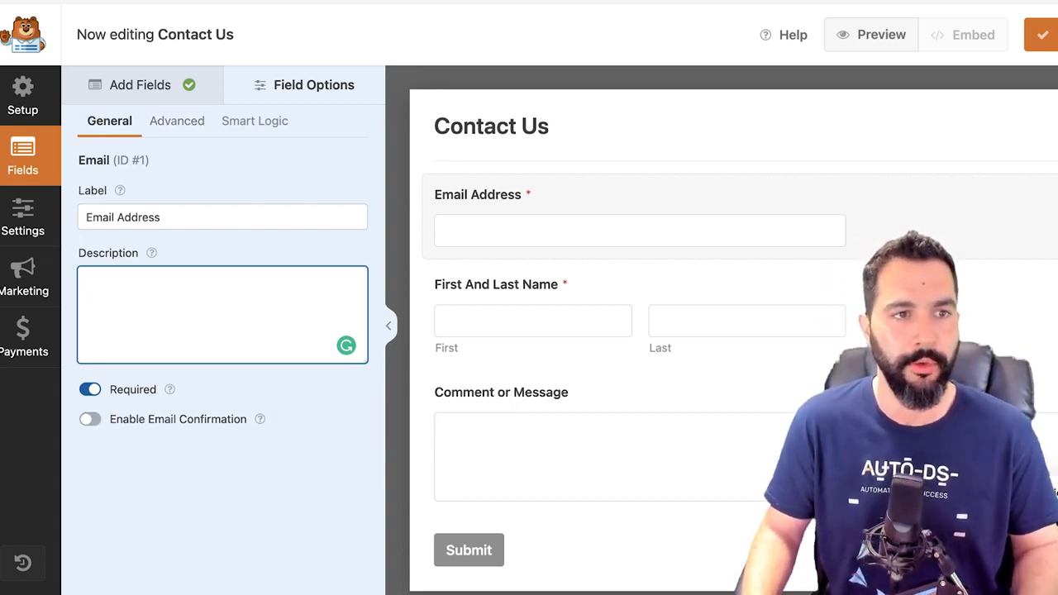
Look through the available fields, the Comment or Message field's advanced options and the form's general settings.
click(132, 85)
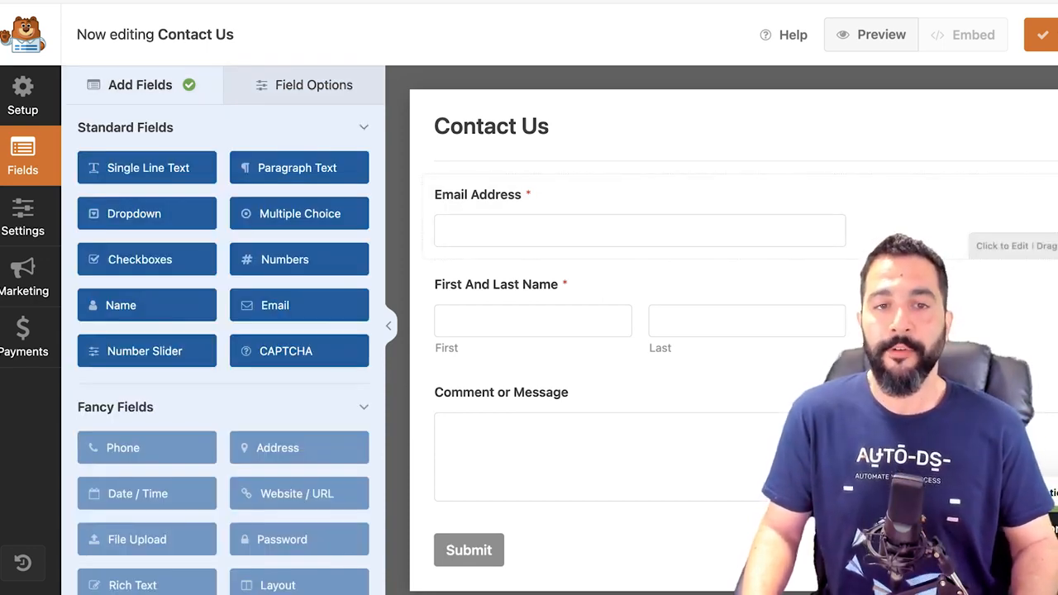
scroll(734, 331, down, 1)
click(810, 421)
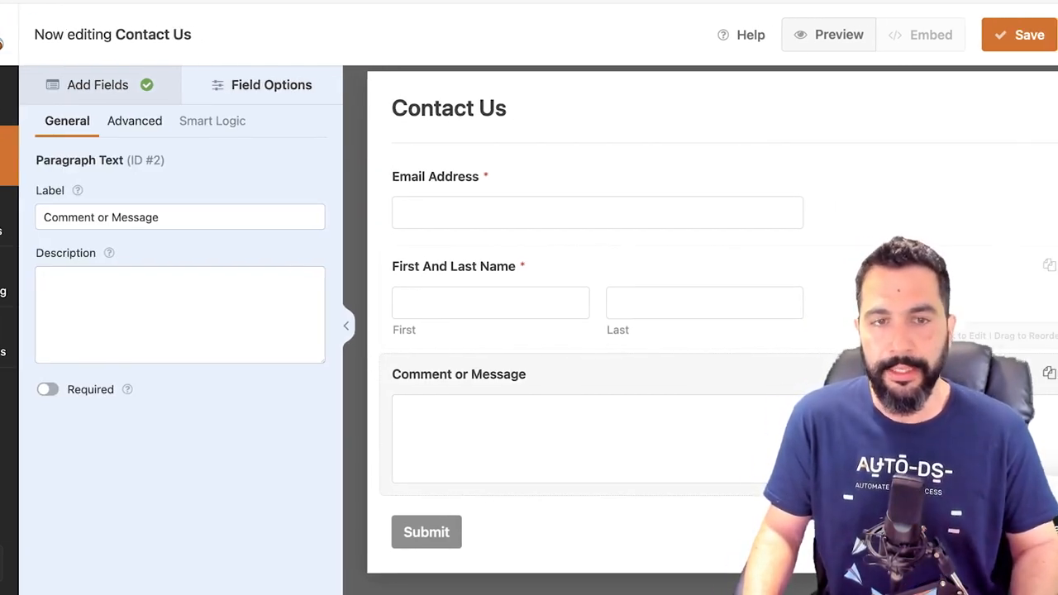
click(135, 121)
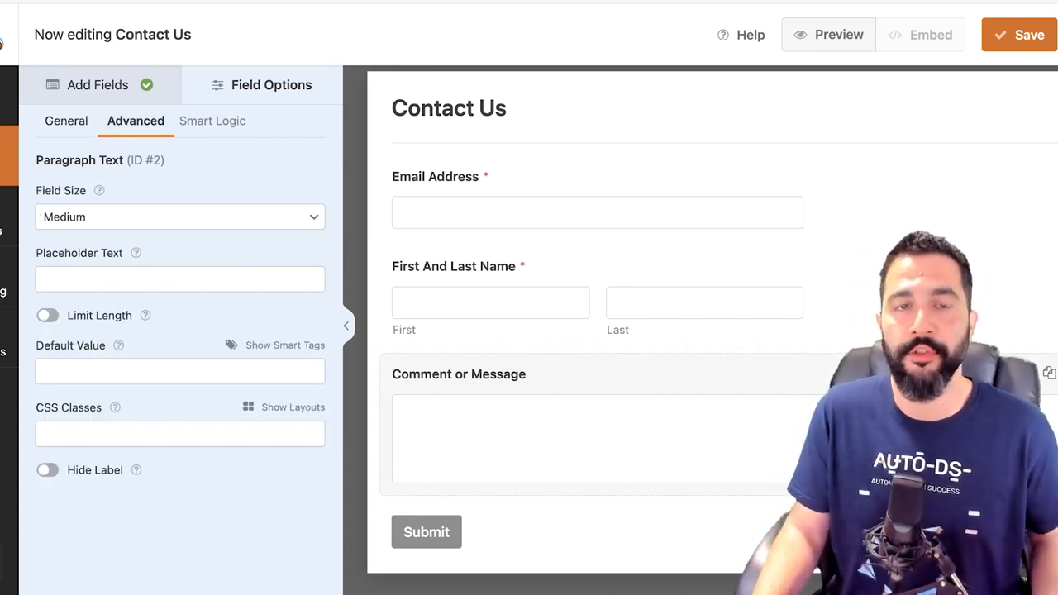
click(5, 216)
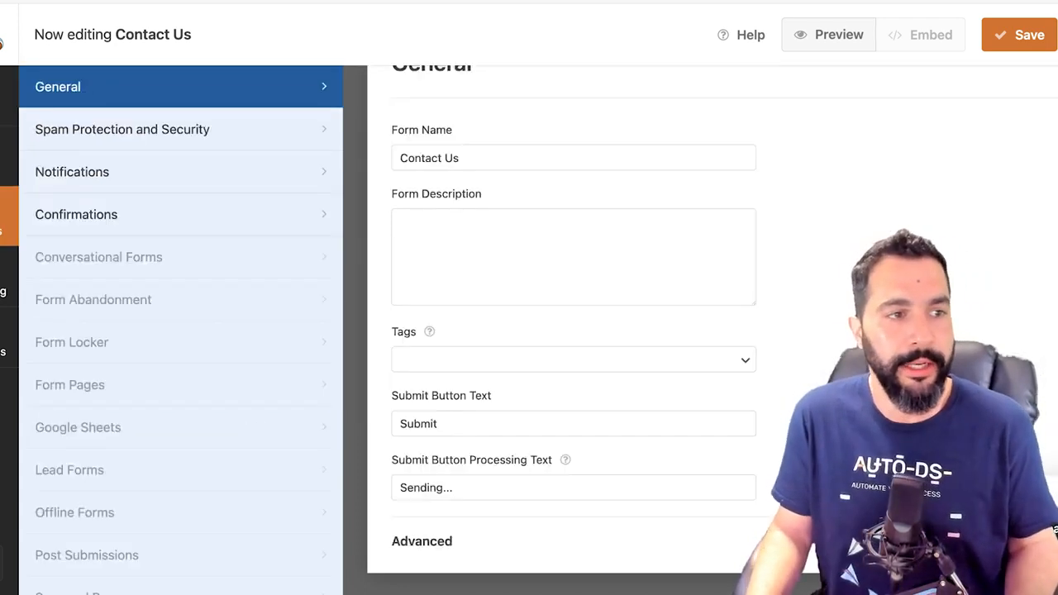
Try out a Single Line Text field labelled "Topic" above the Email Address field, and delete it again.
click(7, 155)
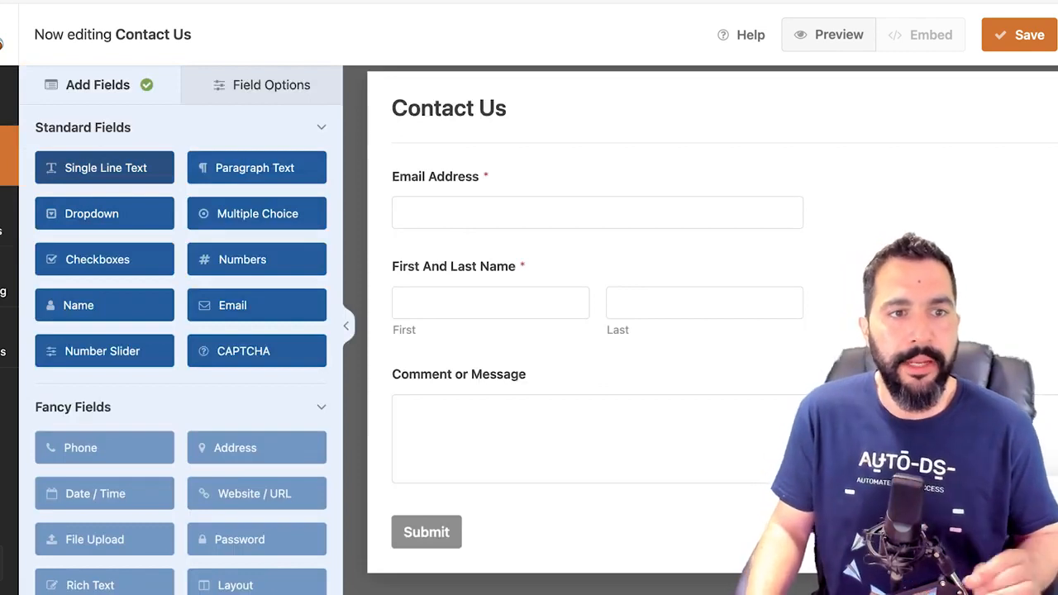
drag(104, 167, 496, 190)
drag(751, 189, 733, 185)
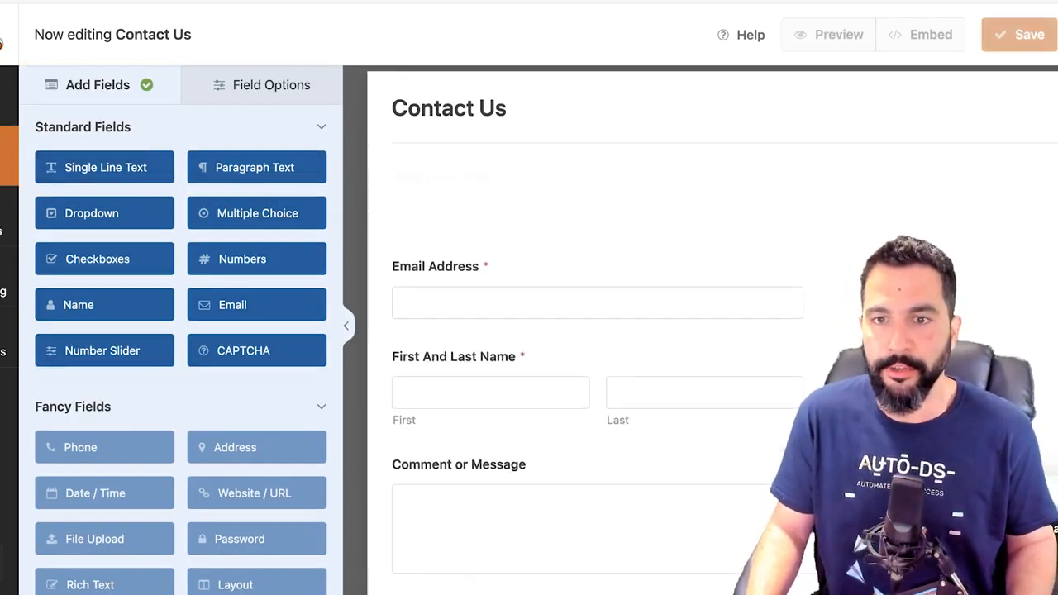
drag(145, 217, 11, 218)
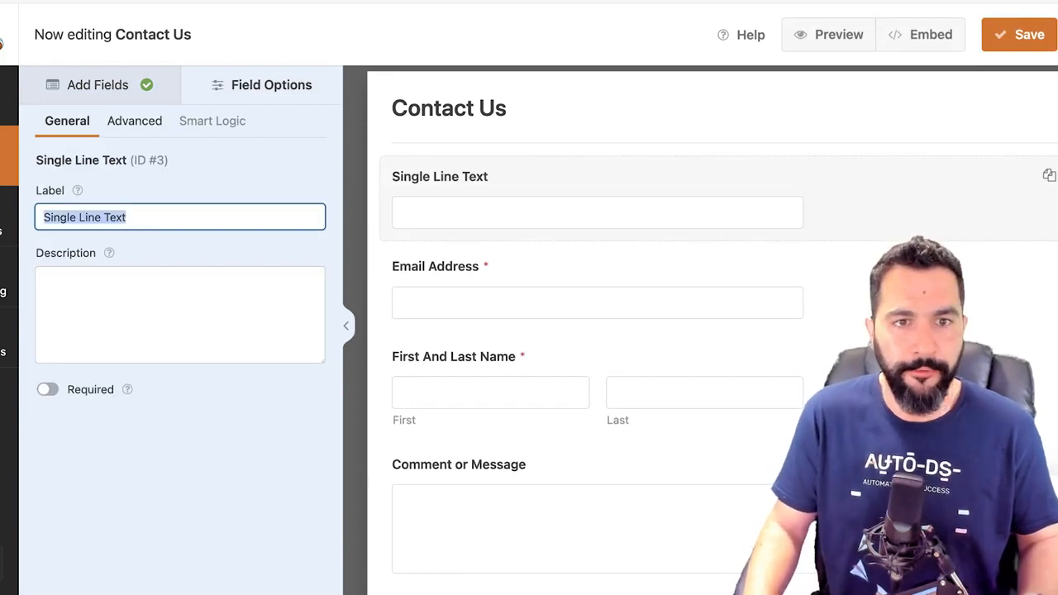
text(Topic)
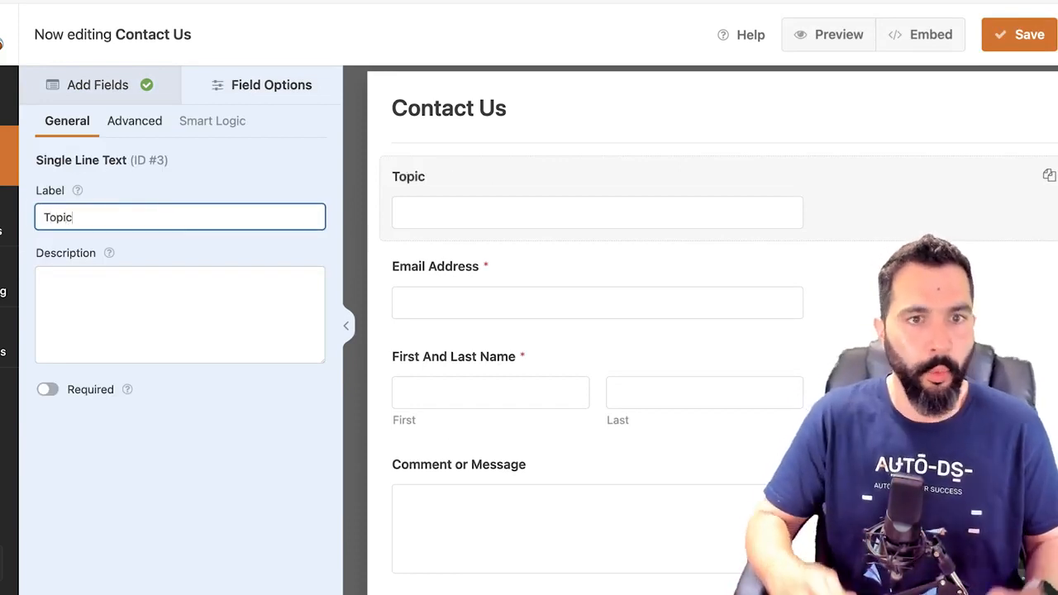
key(Tab)
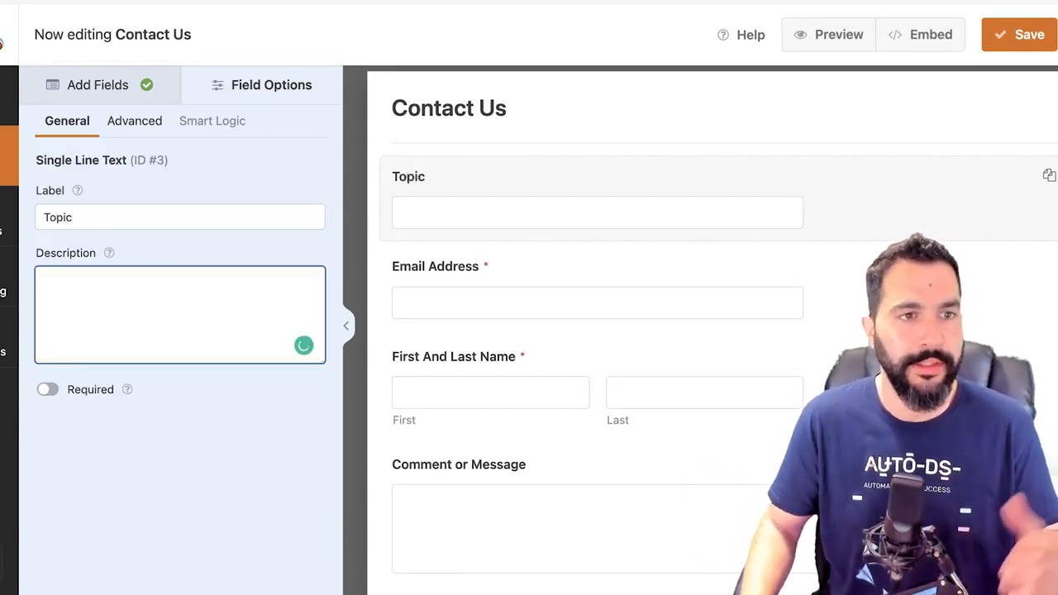
click(1057, 175)
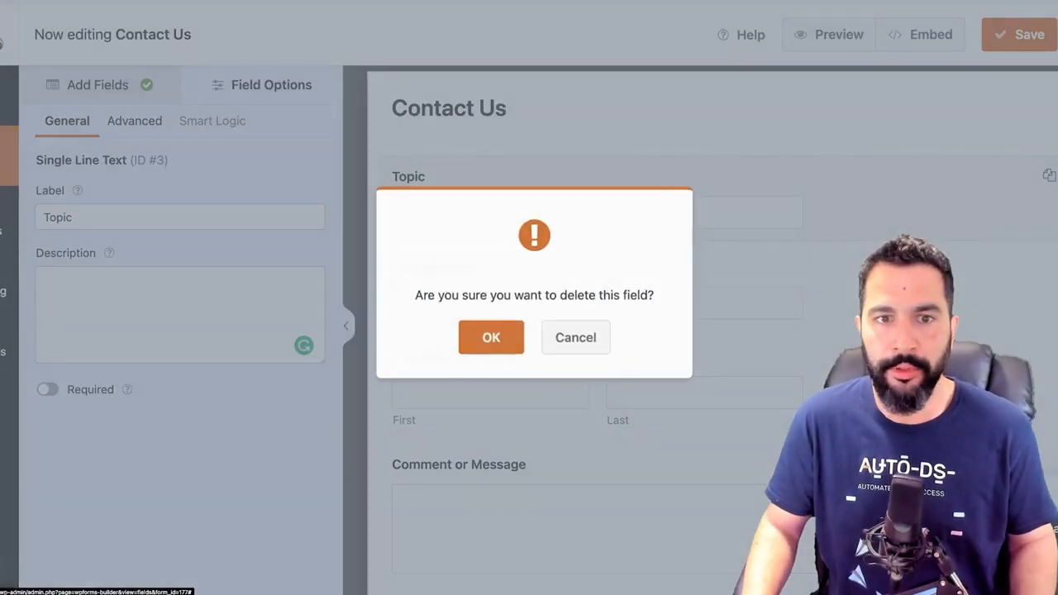
key(Return)
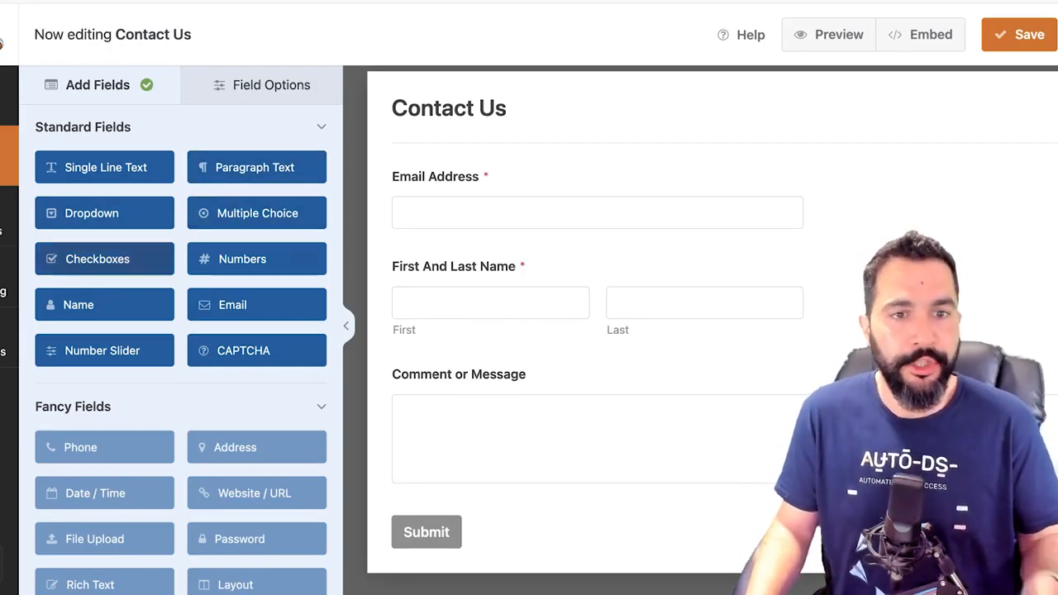
Save the Contact Us form with its Email Address, First And Last Name and Comment or Message fields.
click(512, 211)
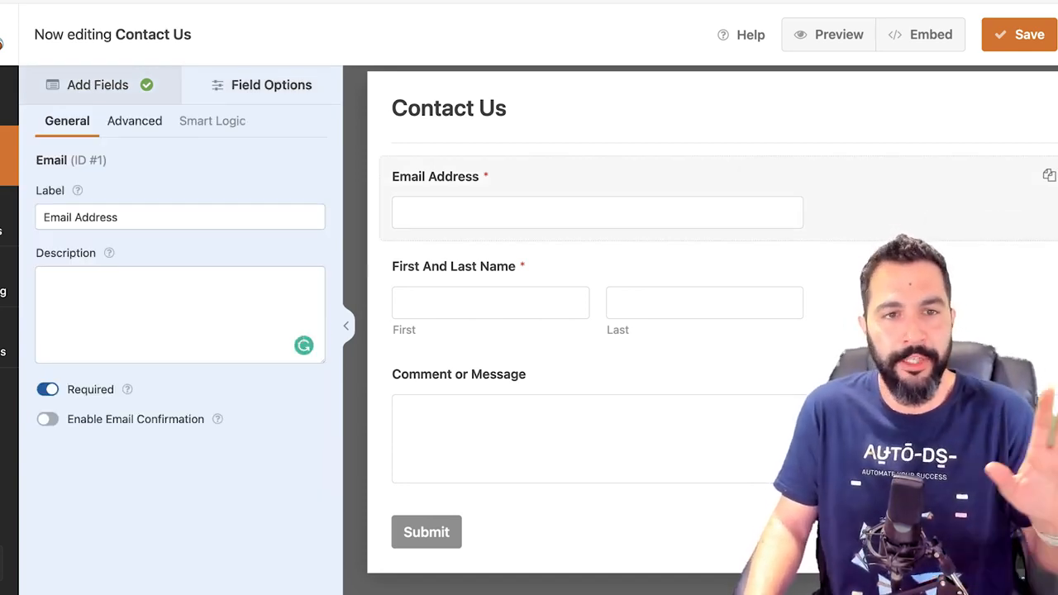
click(1020, 35)
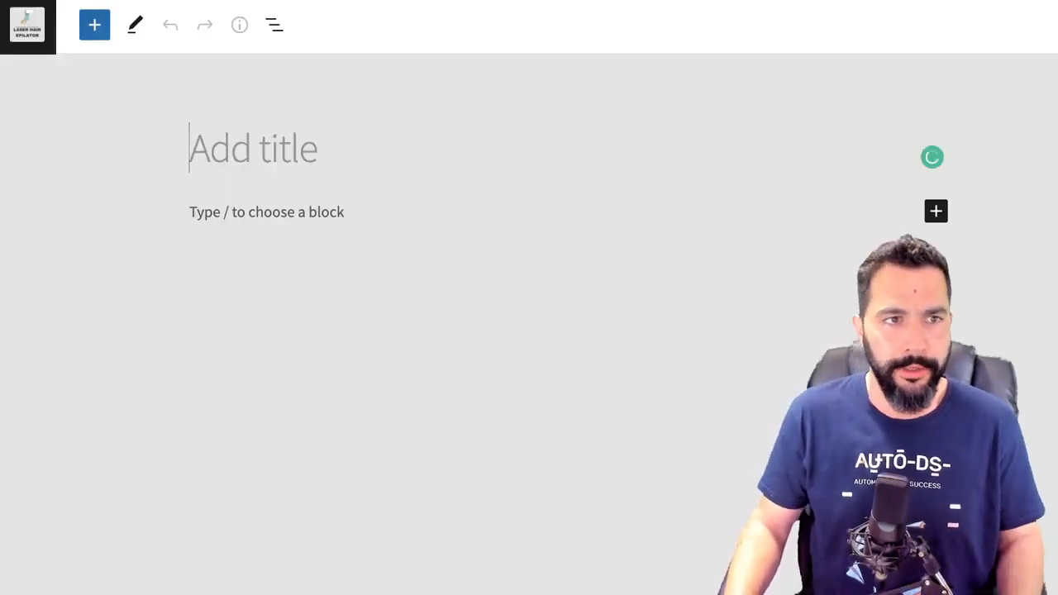
Title the new page "Contact Us" and add the paragraph "Let us know what's on your mind and we'll answer you shortly!".
text(Contact Us)
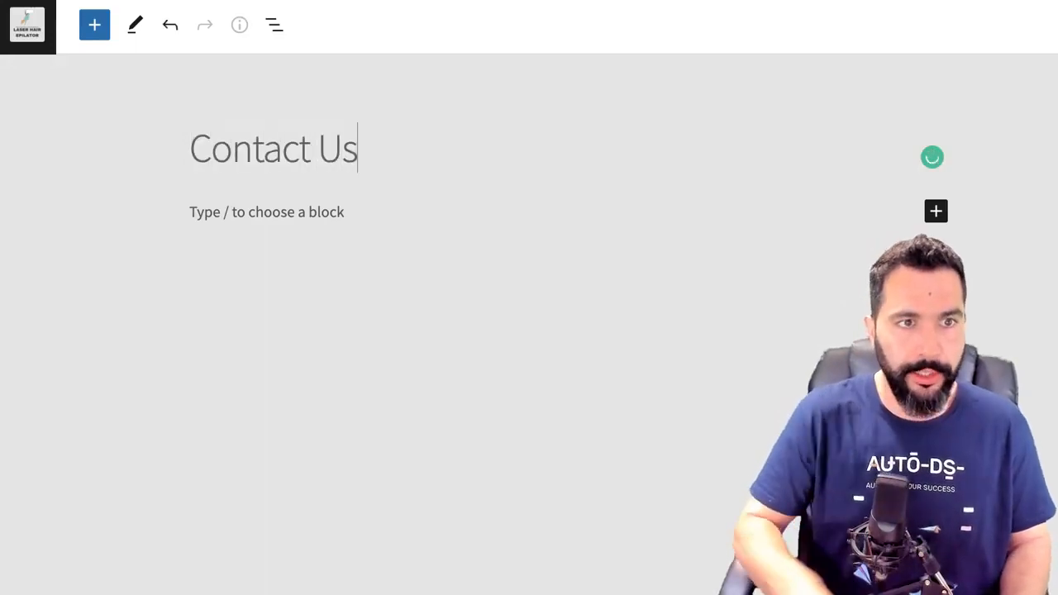
key(Return)
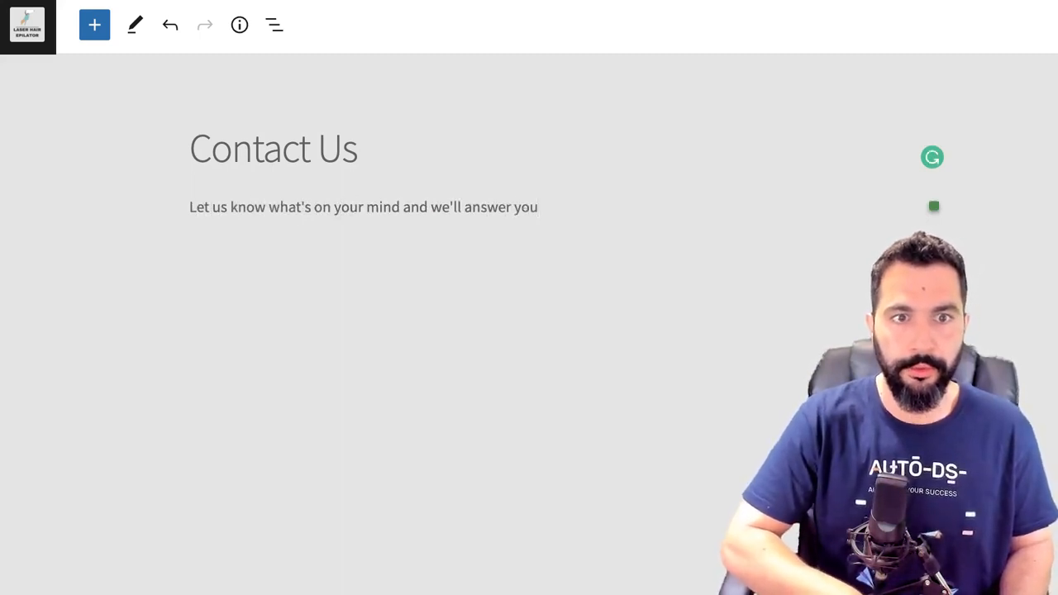
key(Return)
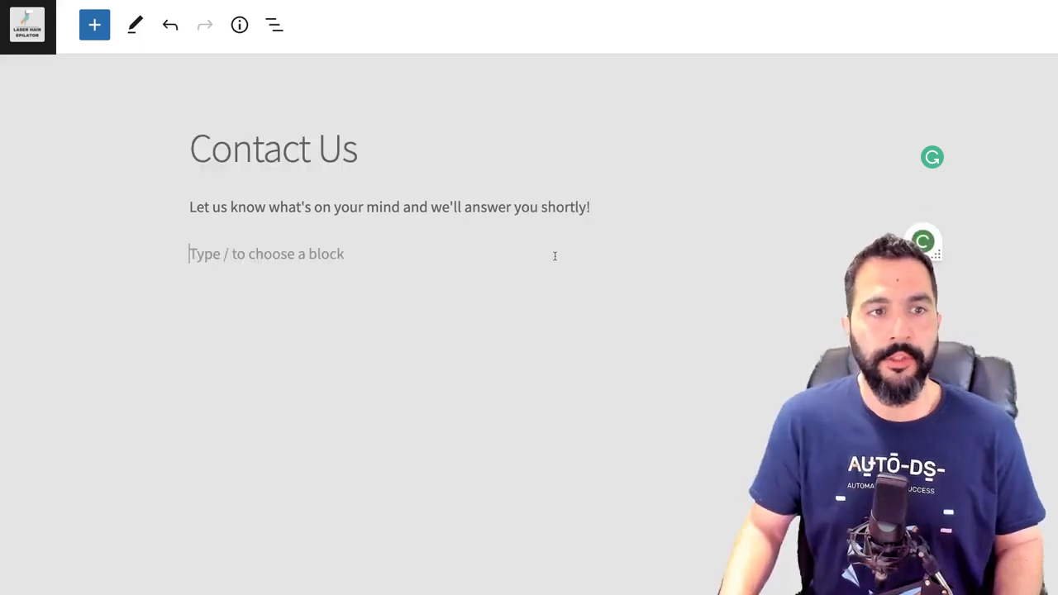
Insert a WPForms block below the intro paragraph and set it to the Contact Us form.
click(937, 253)
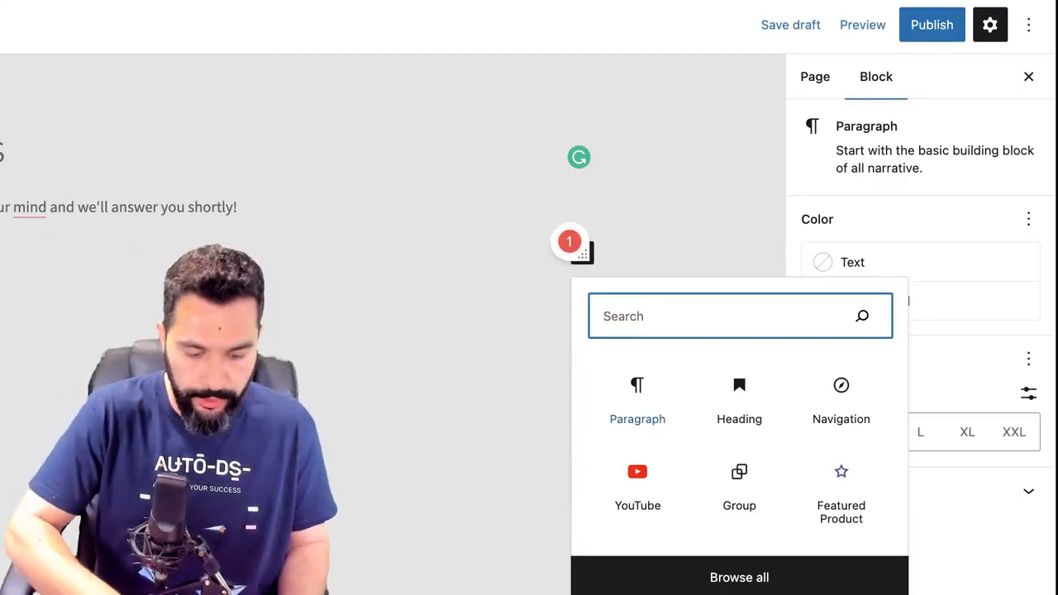
text(wpfor)
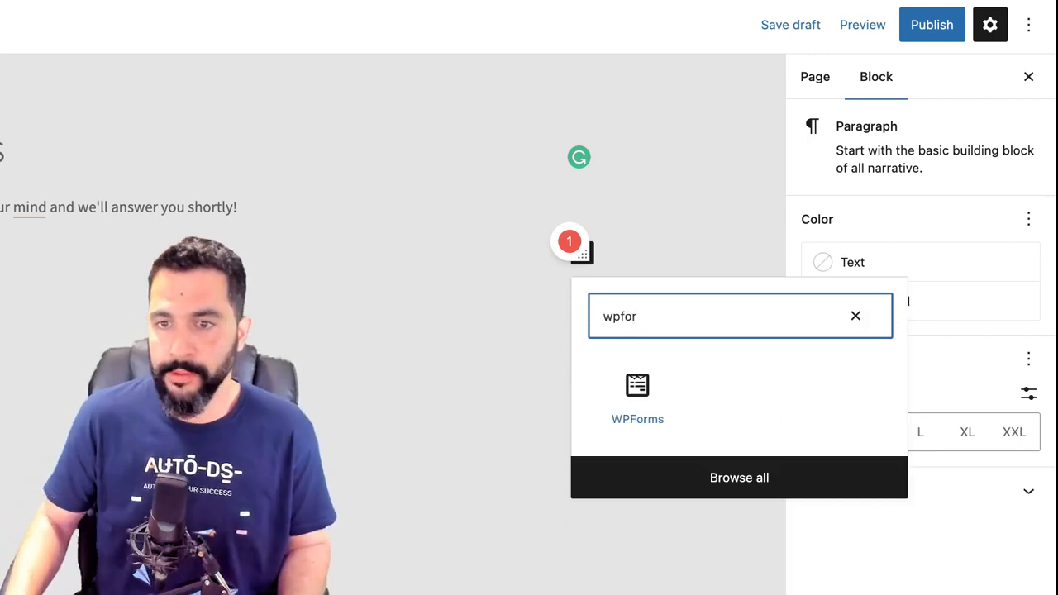
key(Tab)
key(Return)
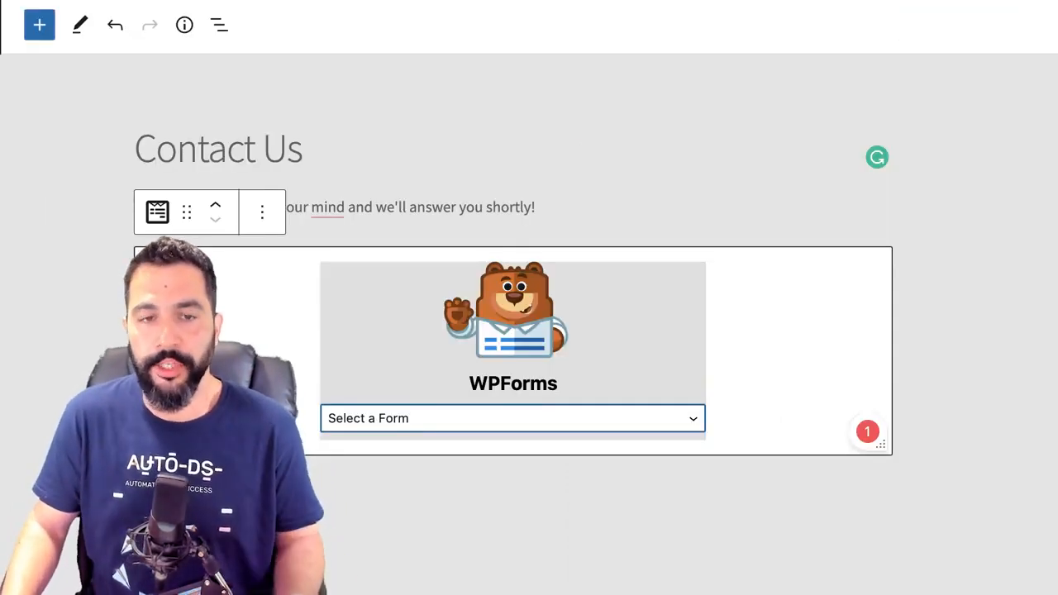
click(484, 420)
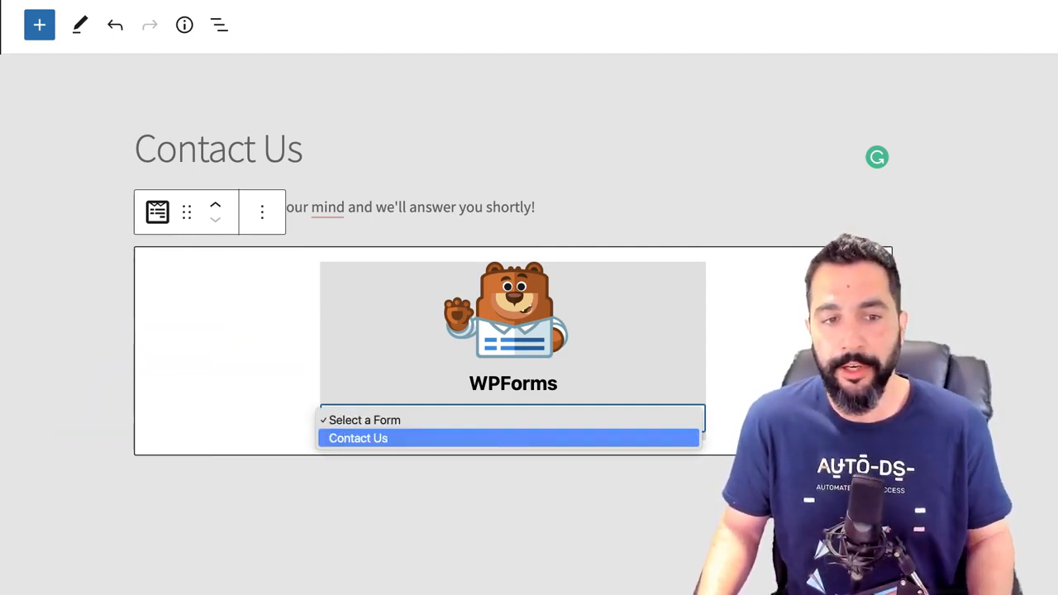
click(484, 438)
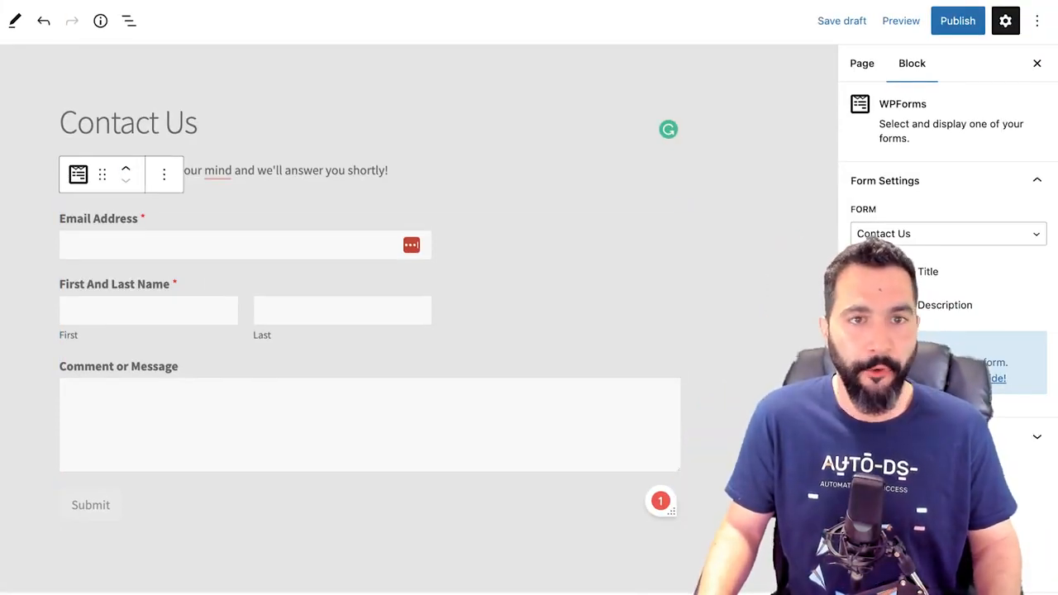
Preview the Contact Us page in a new tab and check the form's email, name and message fields.
click(902, 21)
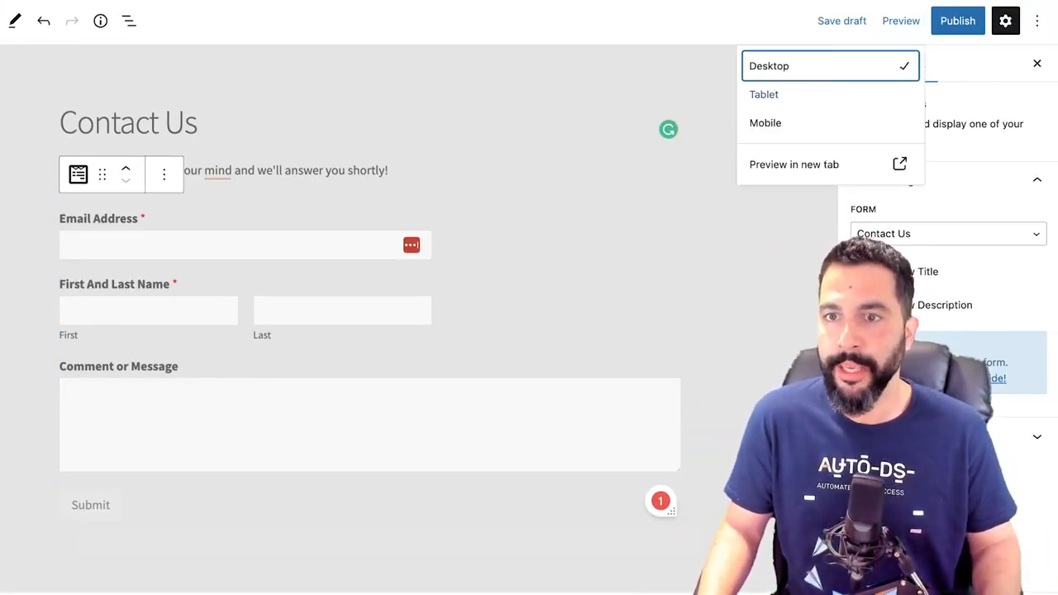
click(793, 165)
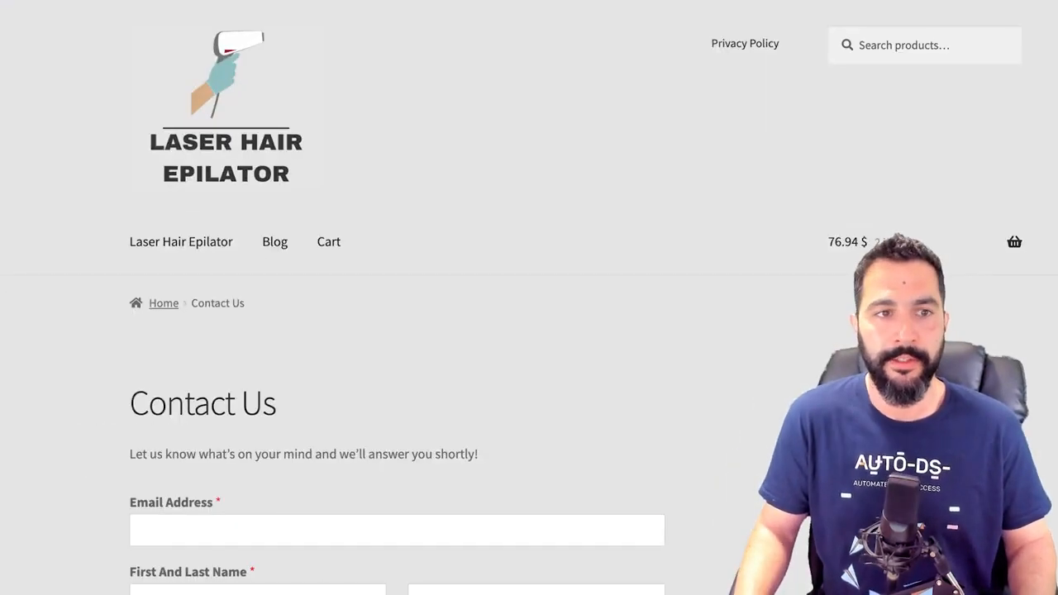
scroll(529, 297, down, 3)
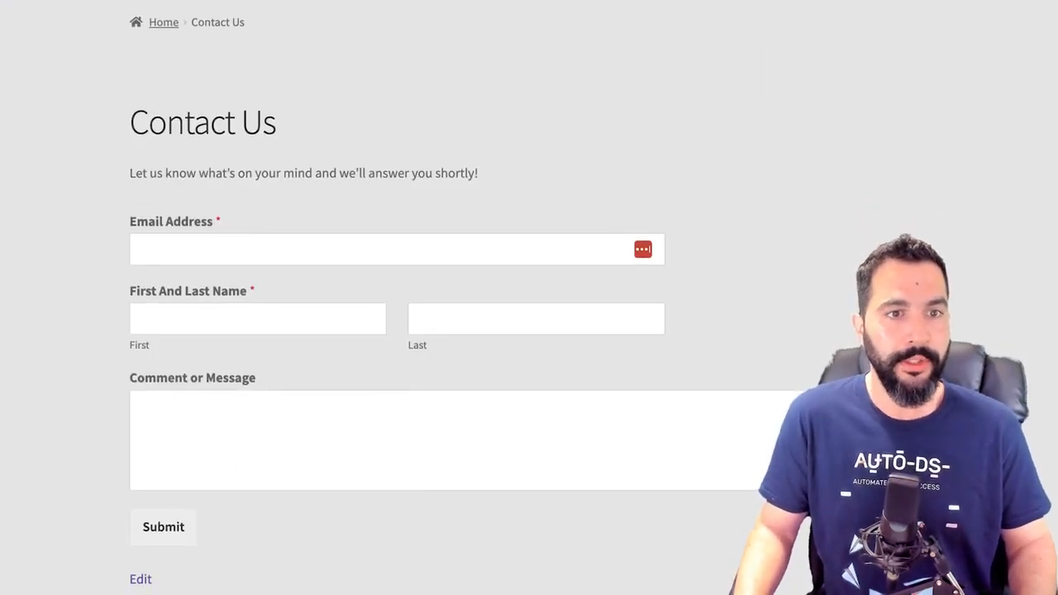
scroll(397, 322, down, 1)
click(331, 179)
click(744, 199)
click(331, 364)
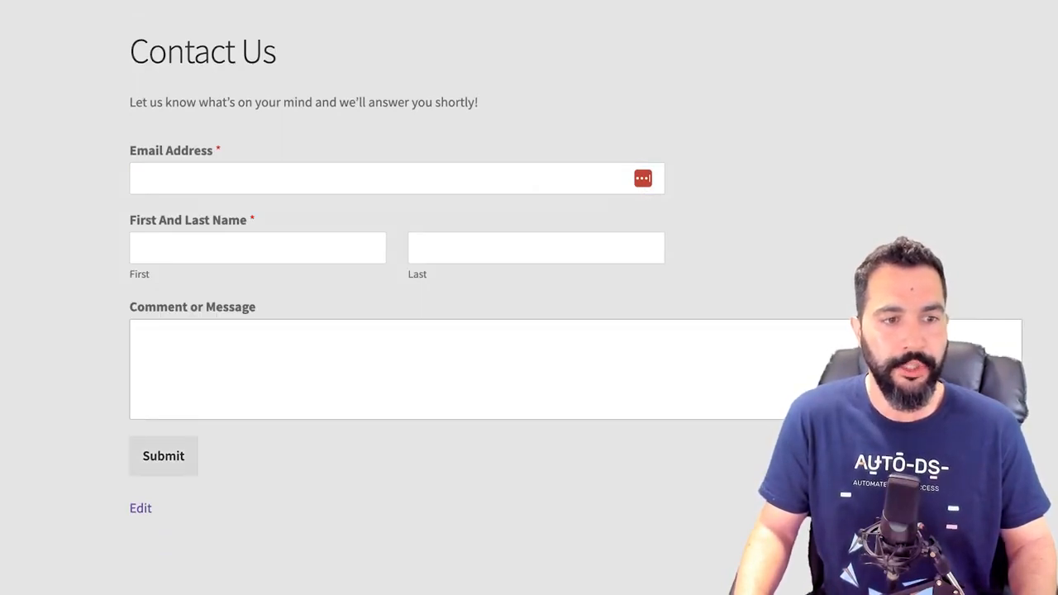
scroll(463, 315, up, 4)
scroll(464, 315, up, 1)
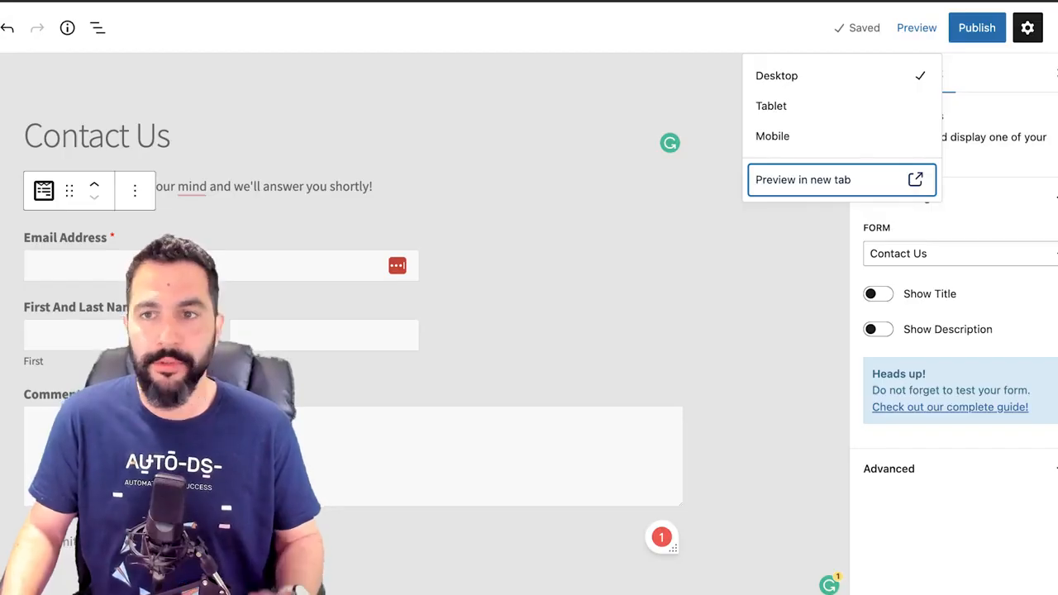
Publish the Contact Us page immediately with public visibility.
click(976, 27)
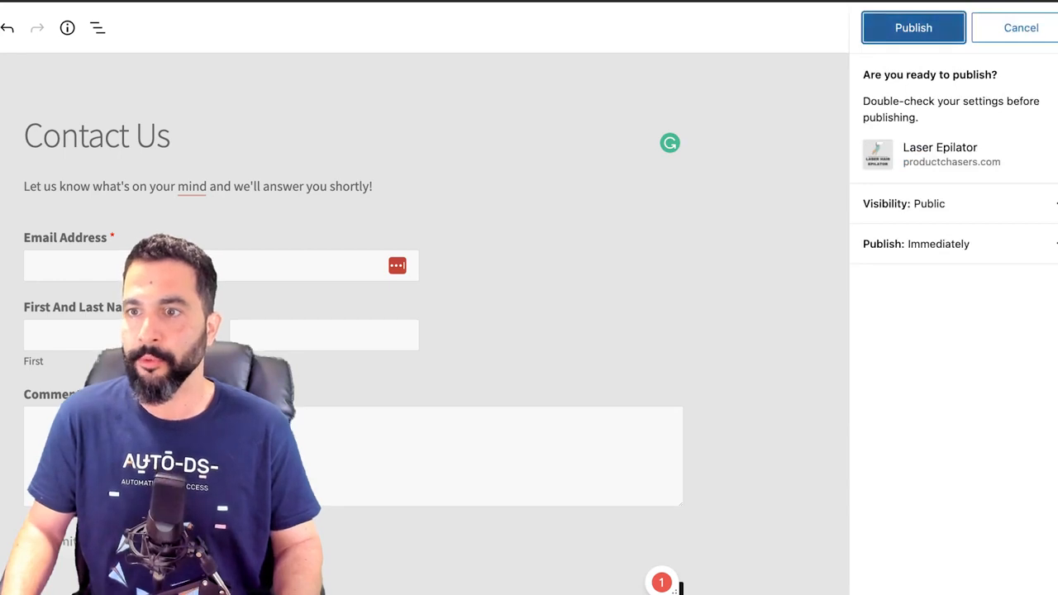
click(896, 26)
drag(990, 128, 852, 128)
click(894, 128)
drag(927, 128, 995, 128)
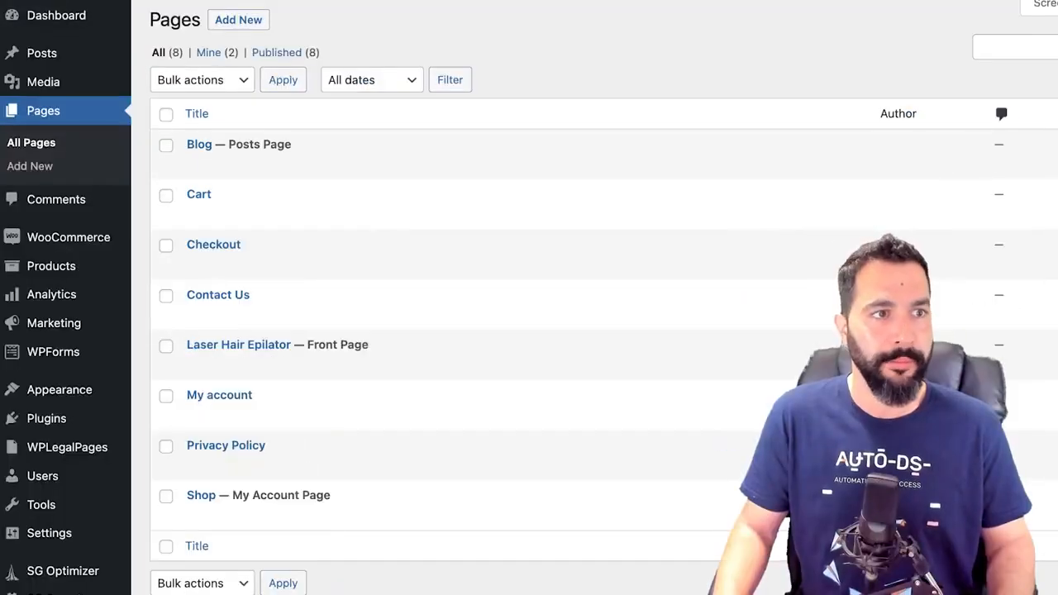
Open the site's menu editor and load Header Menu (Primary Menu) for editing.
scroll(69, 248, down, 1)
mouse_move(59, 351)
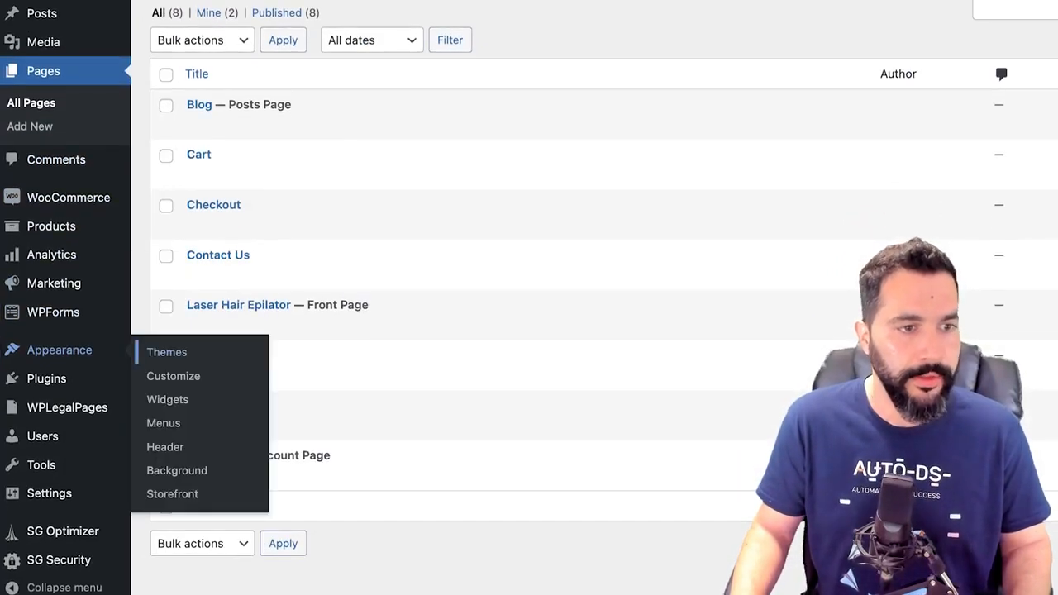
click(164, 423)
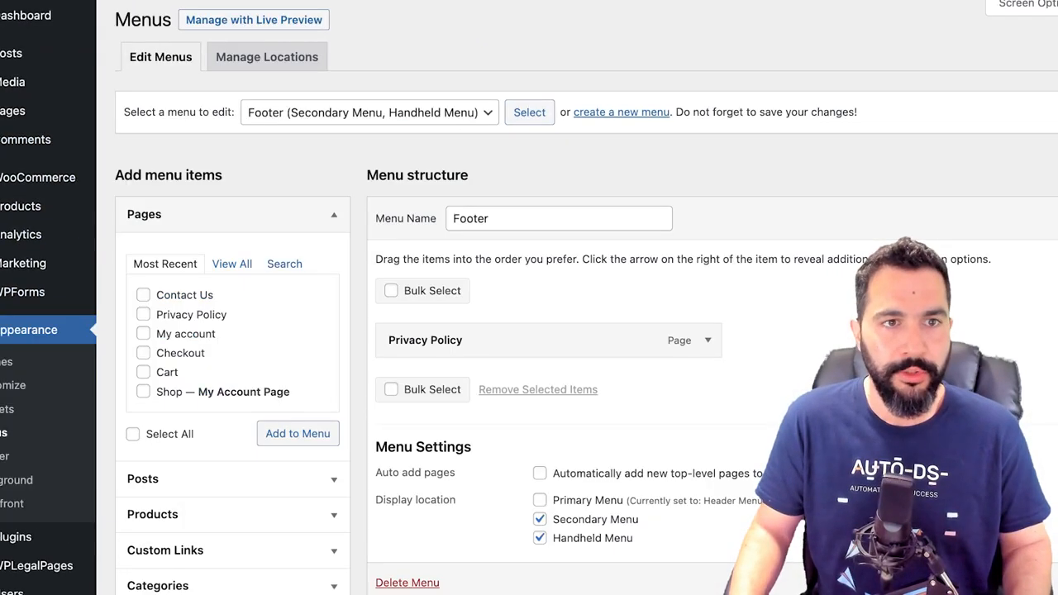
click(369, 112)
click(321, 131)
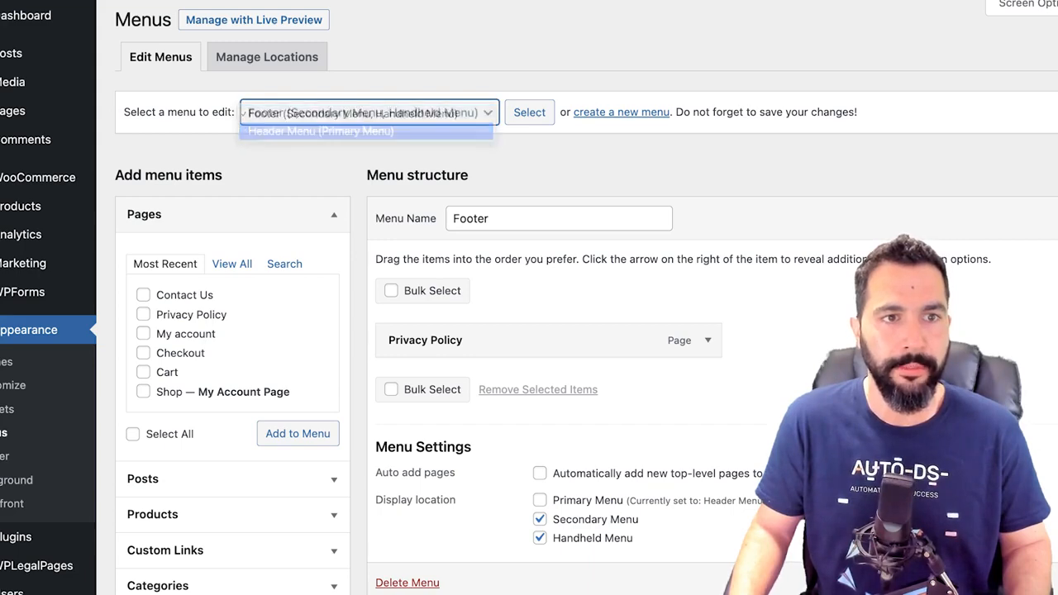
click(529, 113)
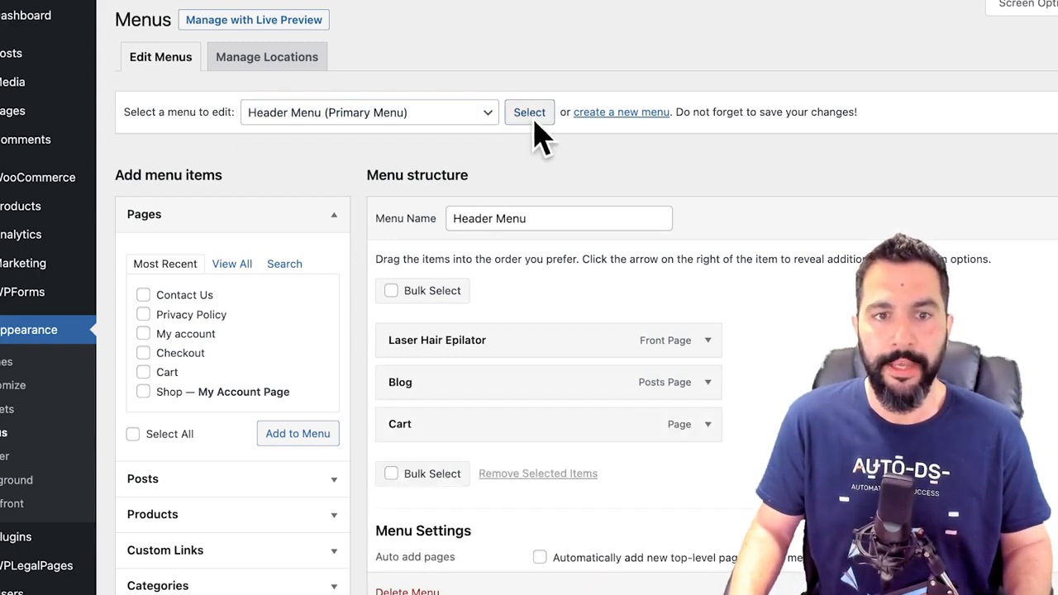
Add the Contact Us page to Header Menu after Cart and save the menu.
scroll(536, 124, down, 2)
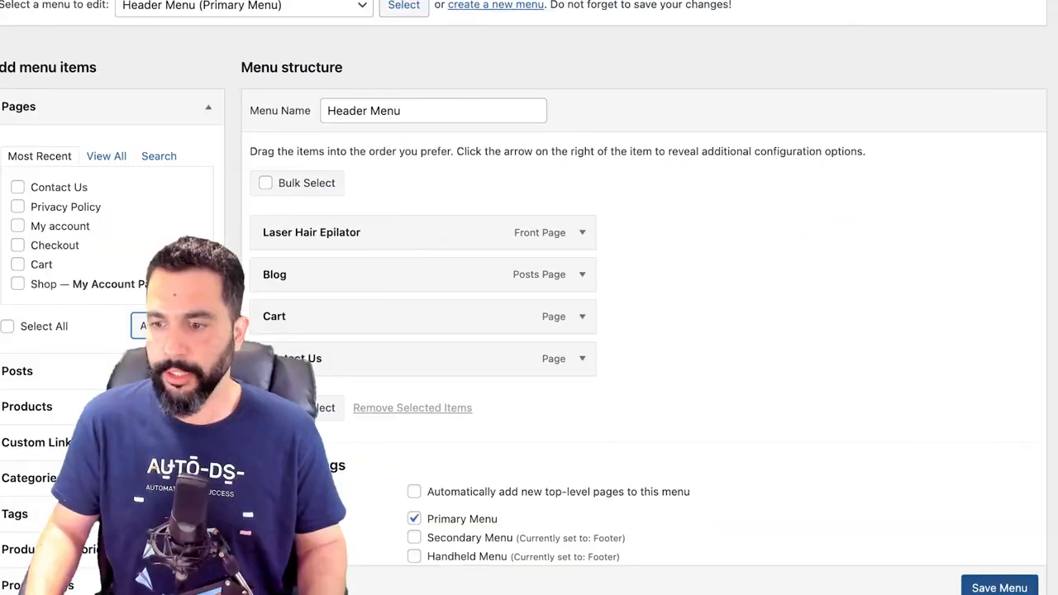
scroll(999, 553, down, 1)
click(999, 554)
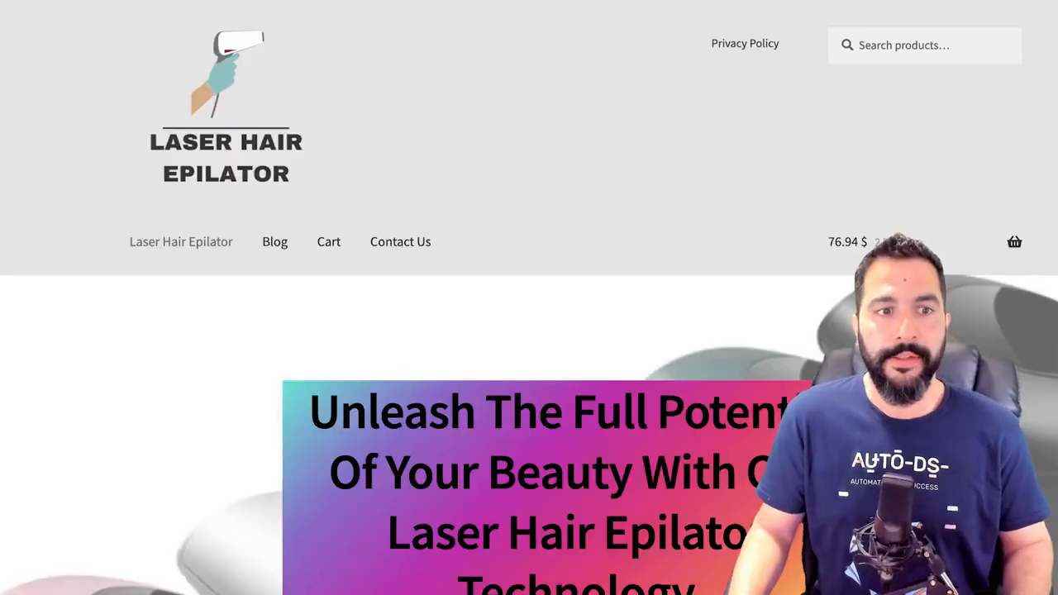
Check the live store's home page and open Contact Us from its header navigation to review the page.
scroll(529, 331, down, 2)
scroll(529, 331, up, 1)
scroll(529, 331, down, 1)
click(401, 135)
scroll(529, 331, down, 5)
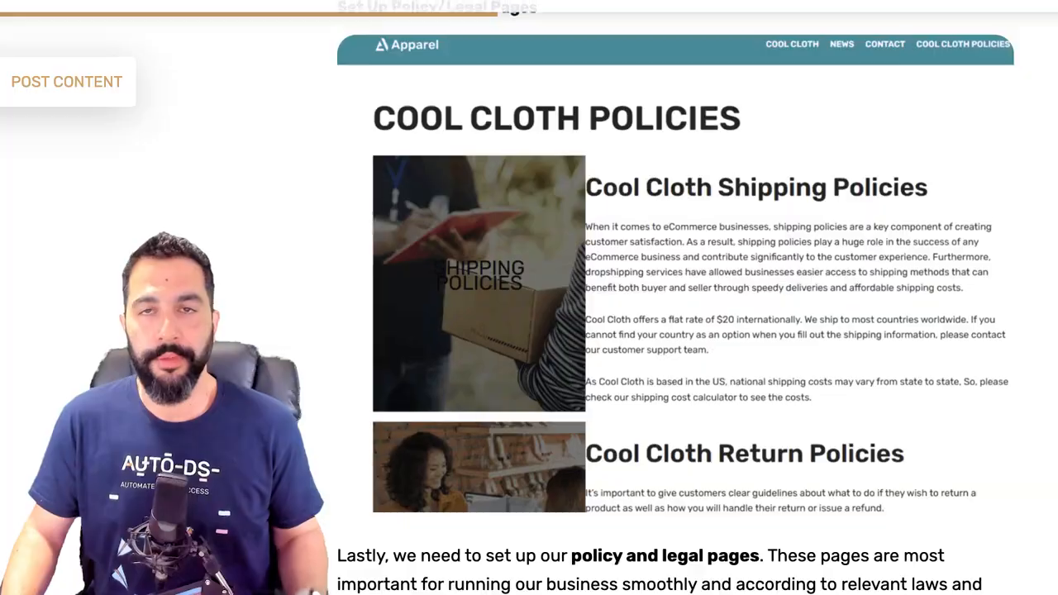
Read the guide article's section on setting up policy and legal pages.
scroll(662, 331, down, 5)
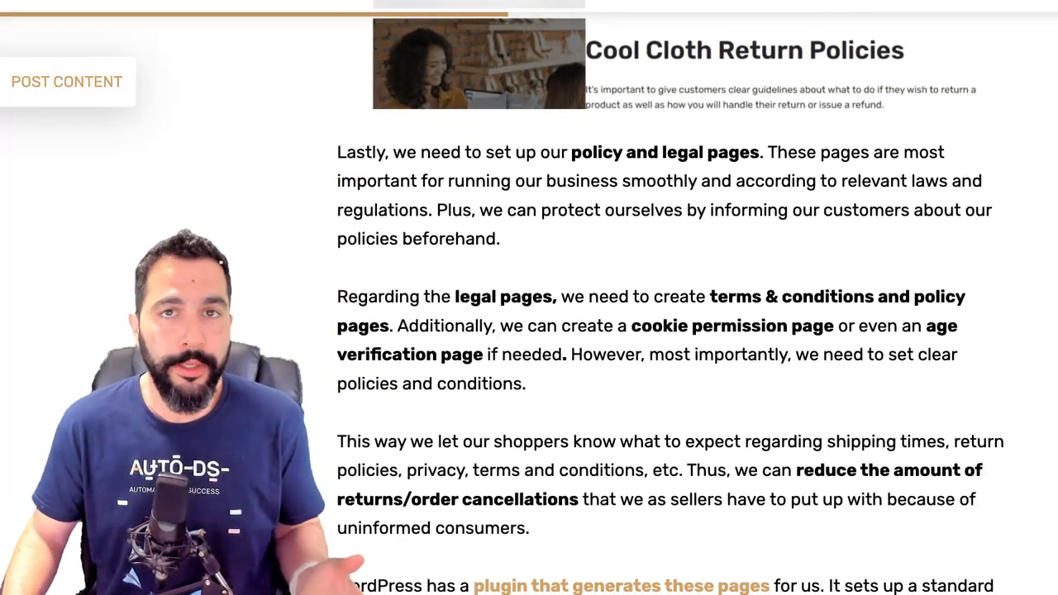
scroll(674, 298, down, 3)
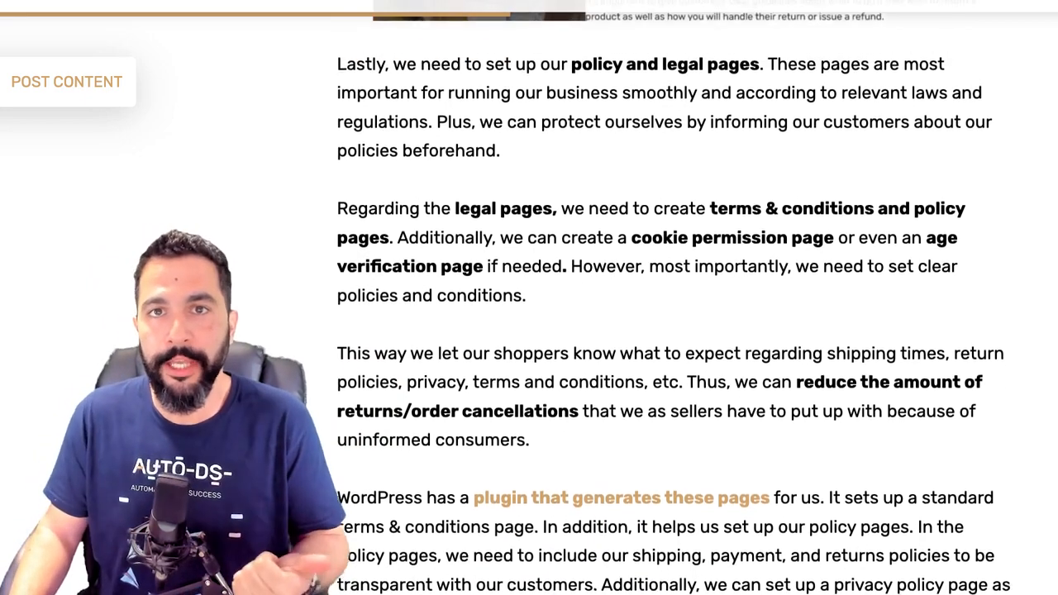
scroll(674, 298, up, 1)
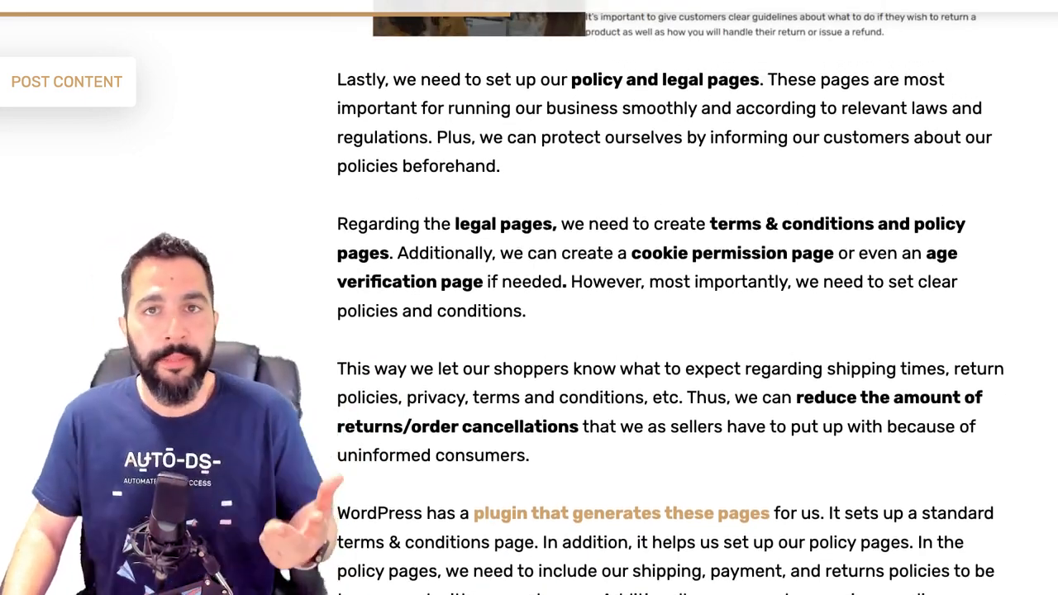
scroll(674, 298, down, 5)
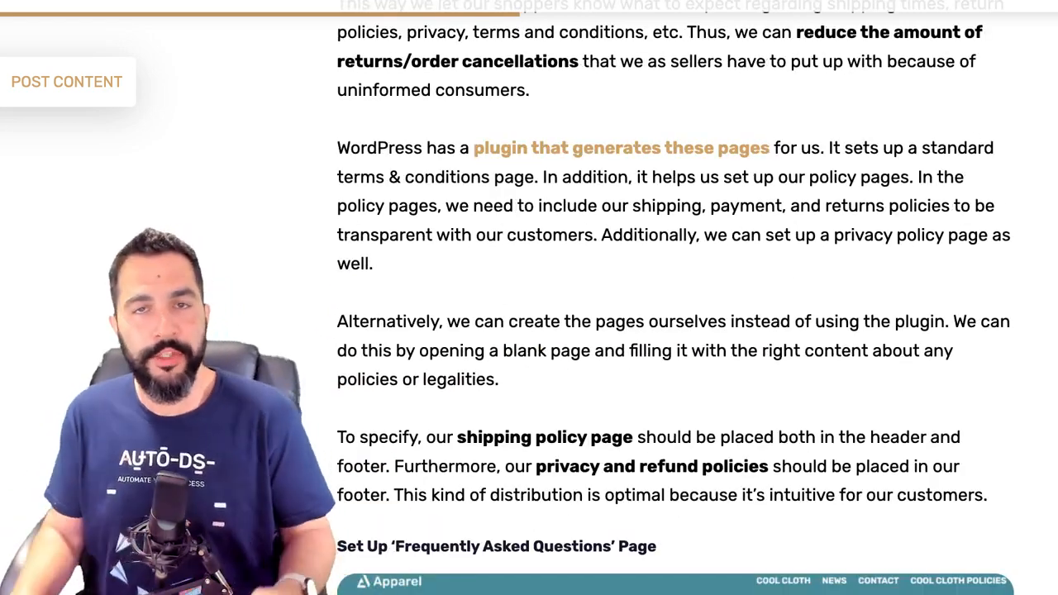
Read the guide article's sections on setting up the Frequently Asked Questions page and the contact pages.
scroll(674, 297, down, 5)
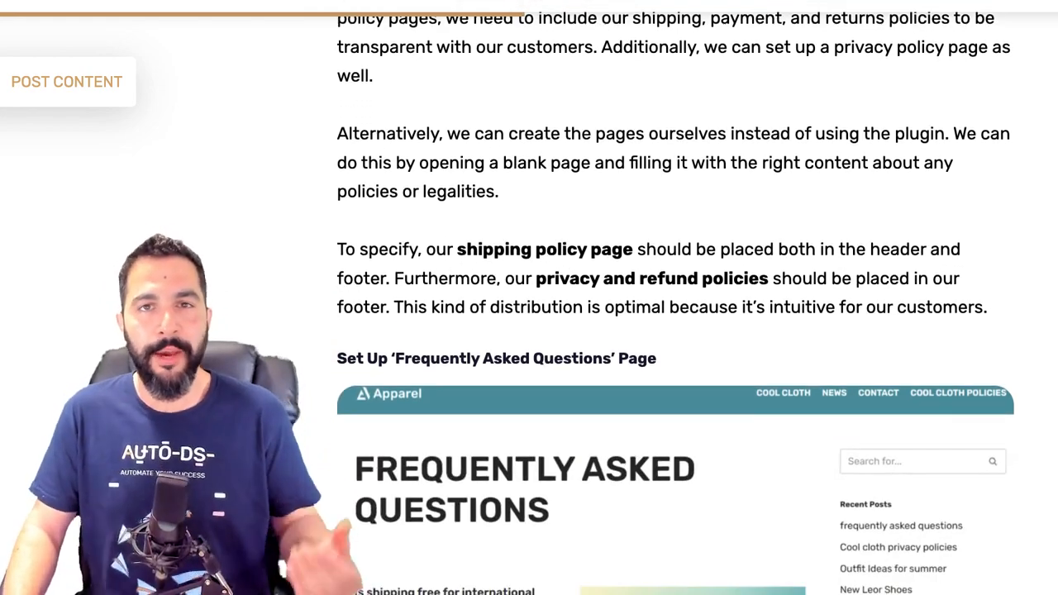
scroll(674, 298, down, 3)
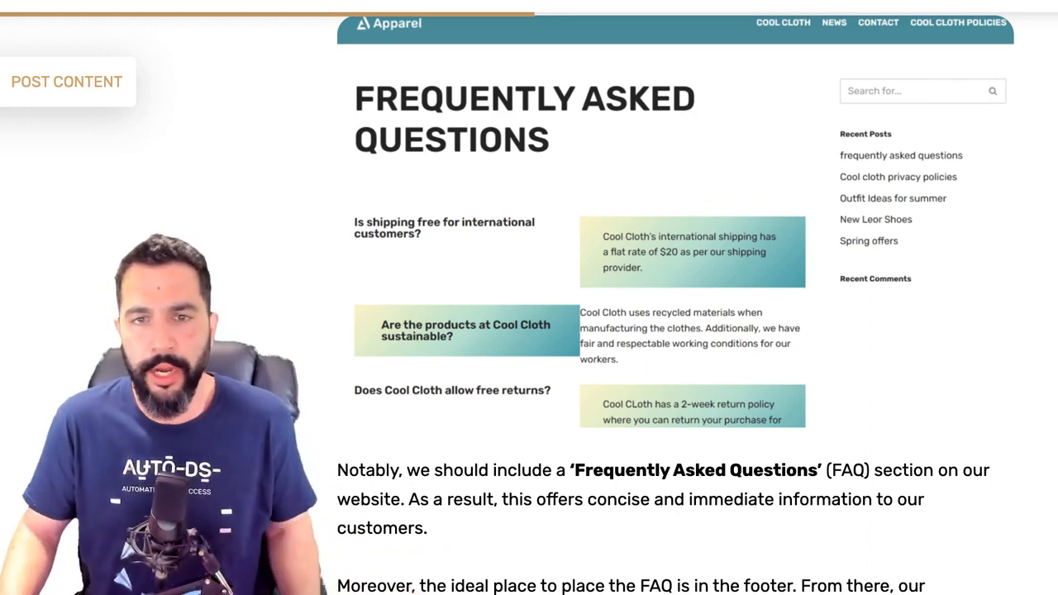
scroll(674, 298, down, 5)
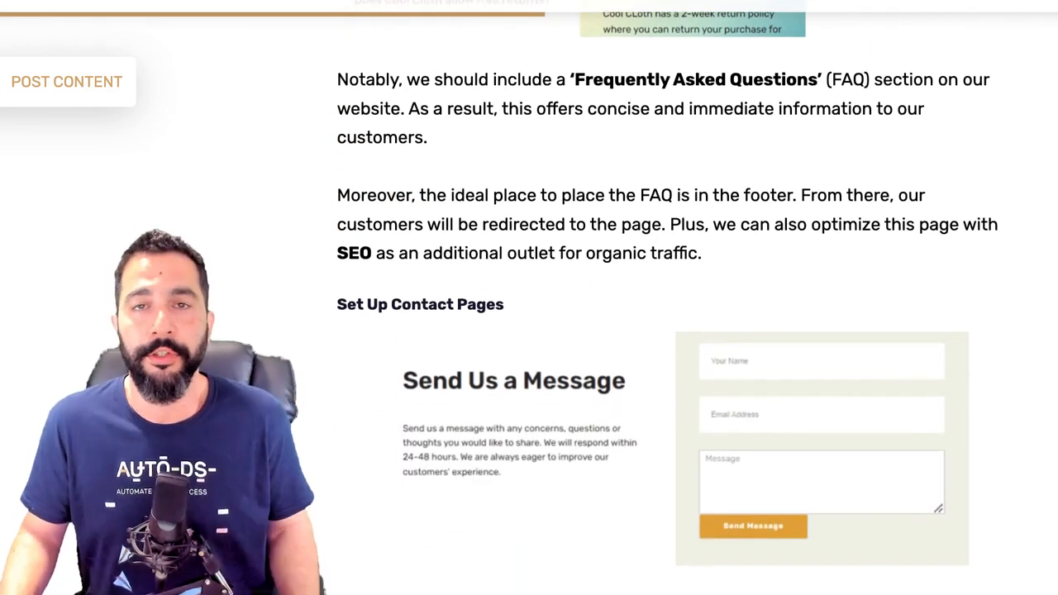
scroll(674, 298, down, 7)
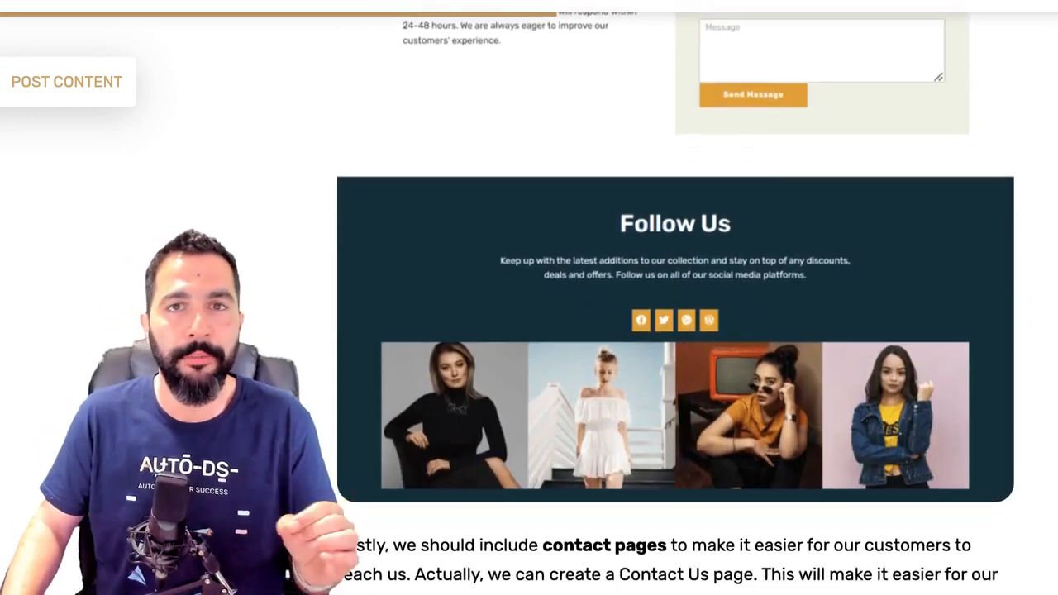
scroll(673, 298, up, 10)
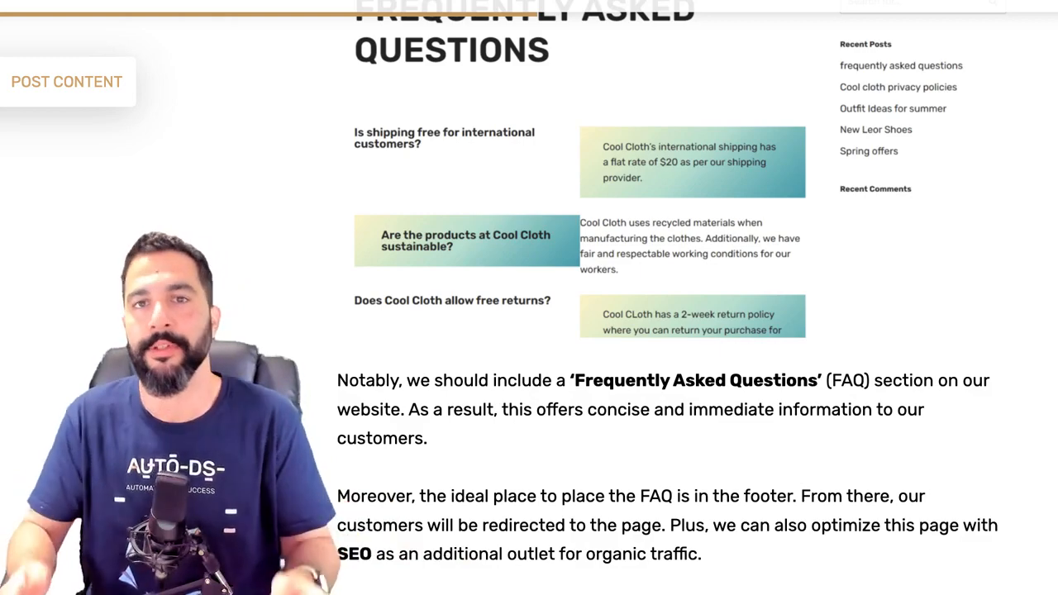
scroll(675, 331, down, 6)
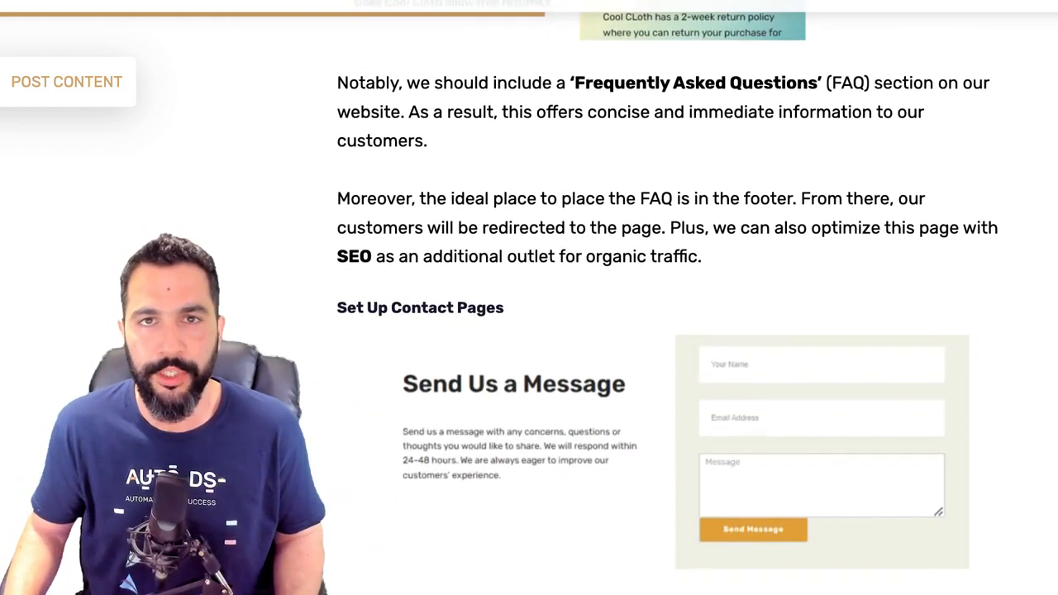
scroll(675, 330, down, 5)
scroll(675, 330, up, 8)
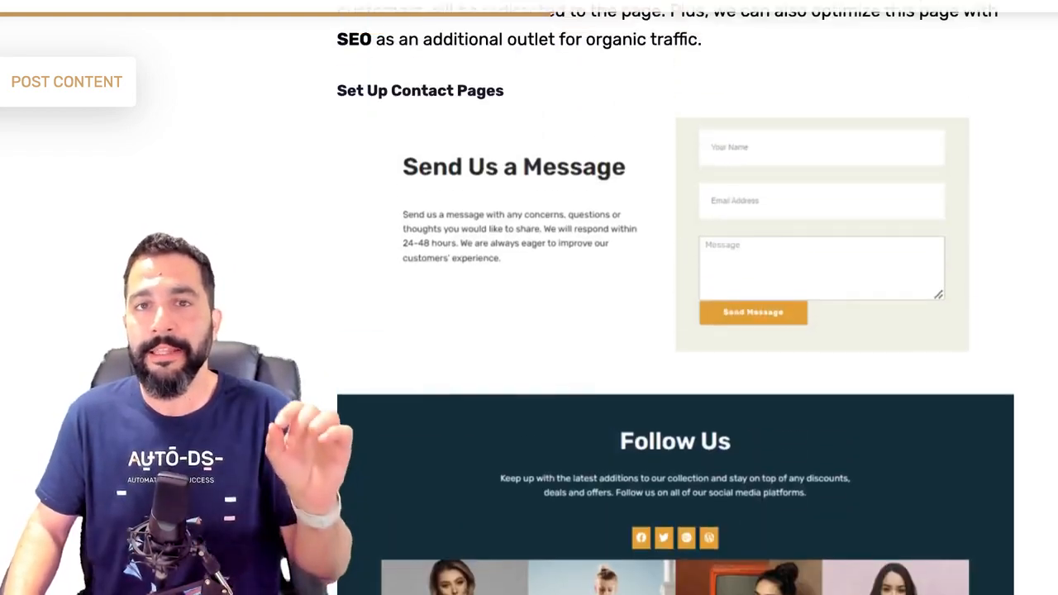
scroll(675, 331, up, 8)
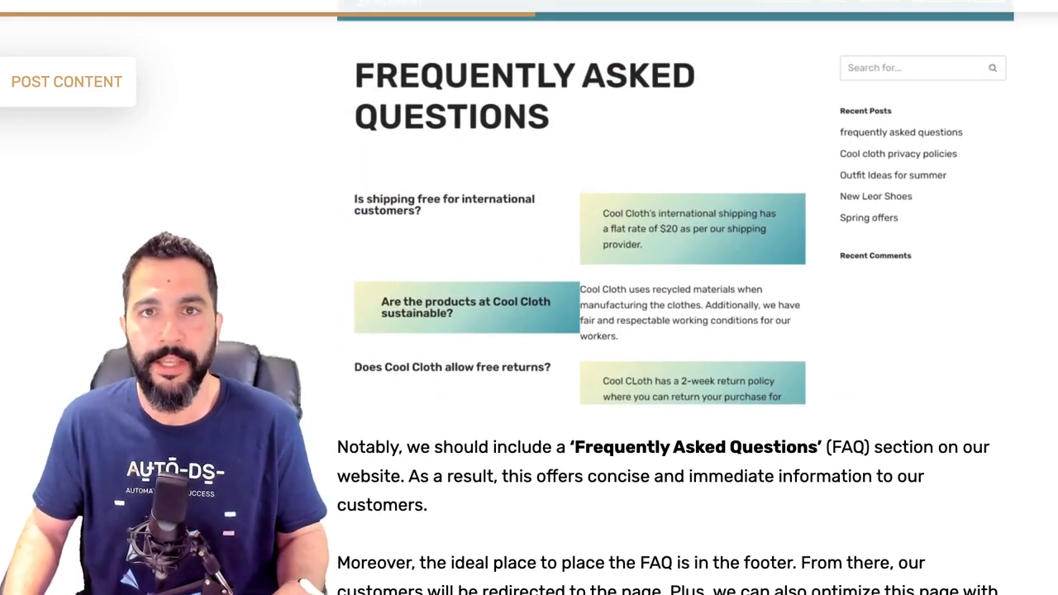
scroll(675, 331, down, 8)
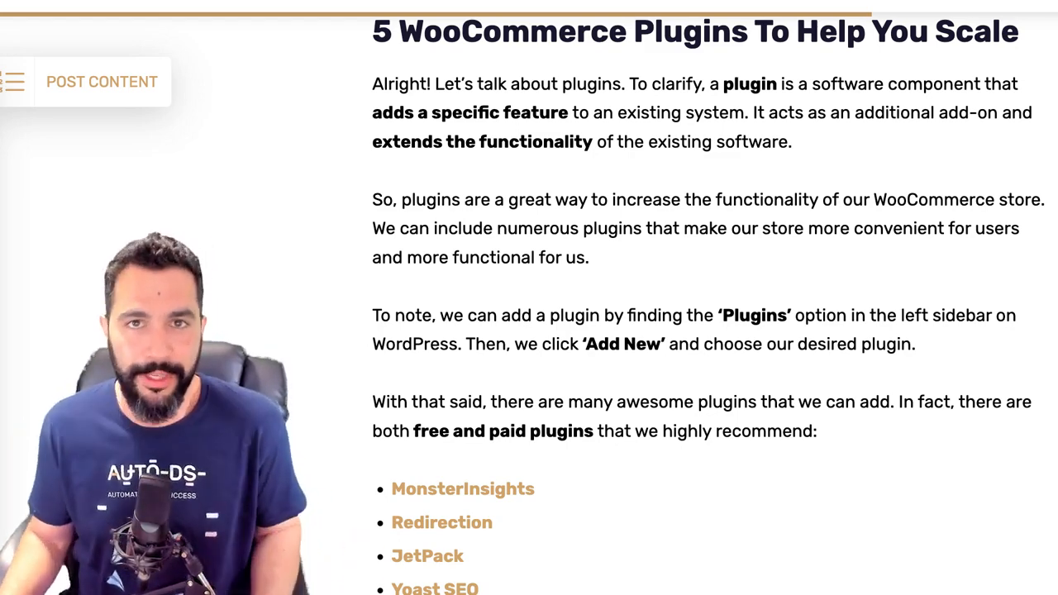
Read the guide's section on WooCommerce plugins, examining the recommended plugin list and the MonsterInsights entry.
scroll(711, 306, down, 4)
scroll(711, 306, up, 2)
scroll(711, 306, up, 1)
key(super+plus)
scroll(711, 306, up, 1)
scroll(711, 306, down, 4)
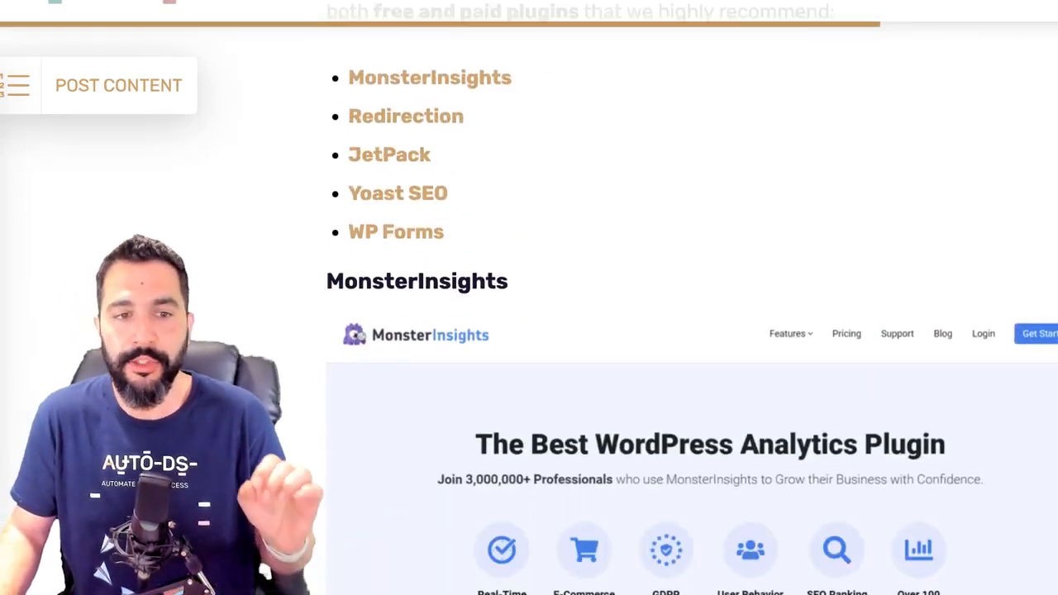
scroll(711, 305, down, 3)
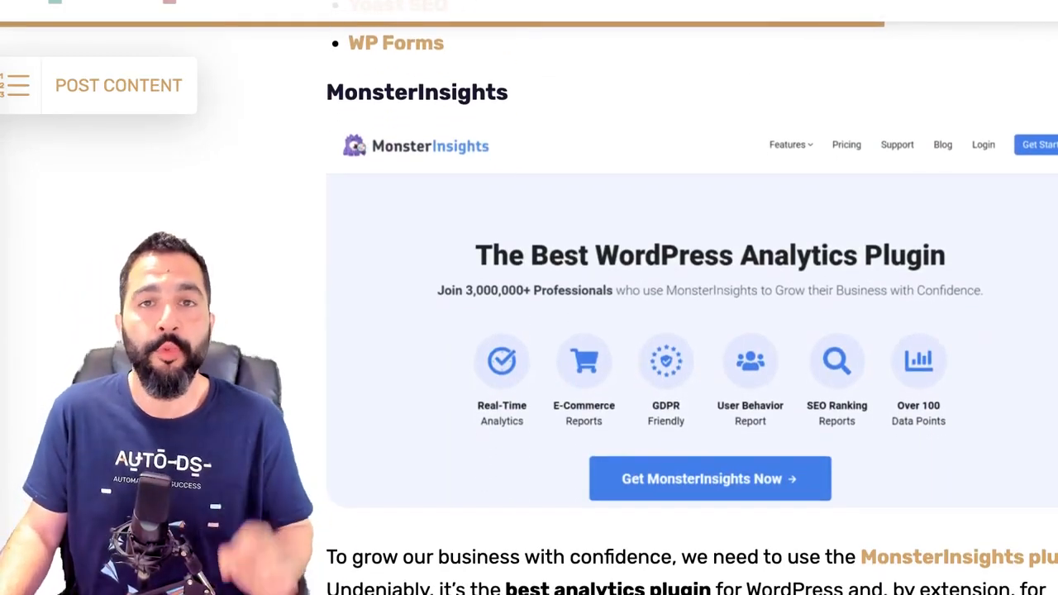
scroll(711, 306, up, 3)
scroll(711, 306, down, 1)
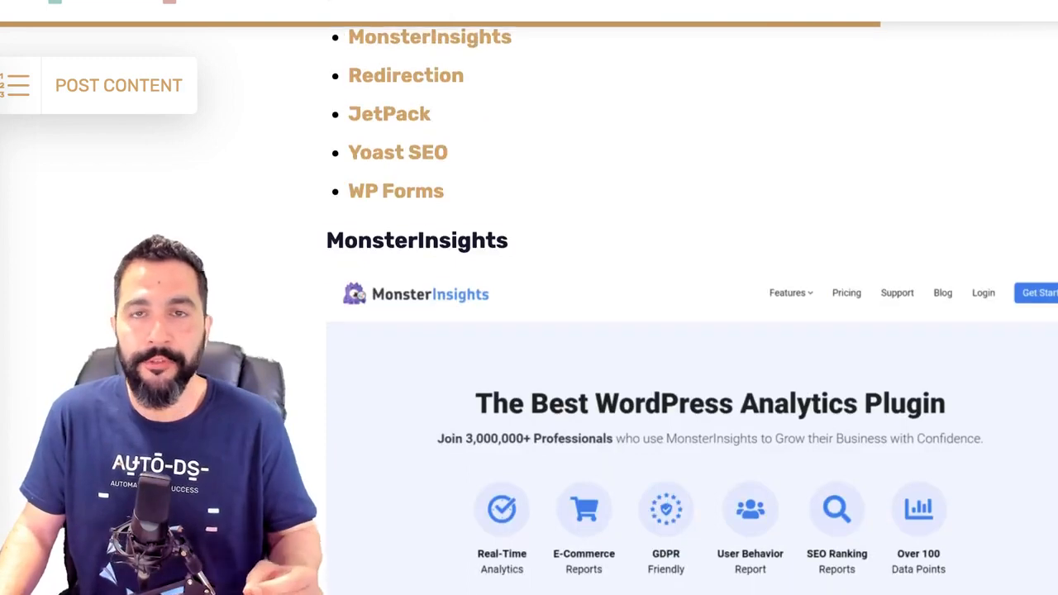
scroll(711, 306, up, 1)
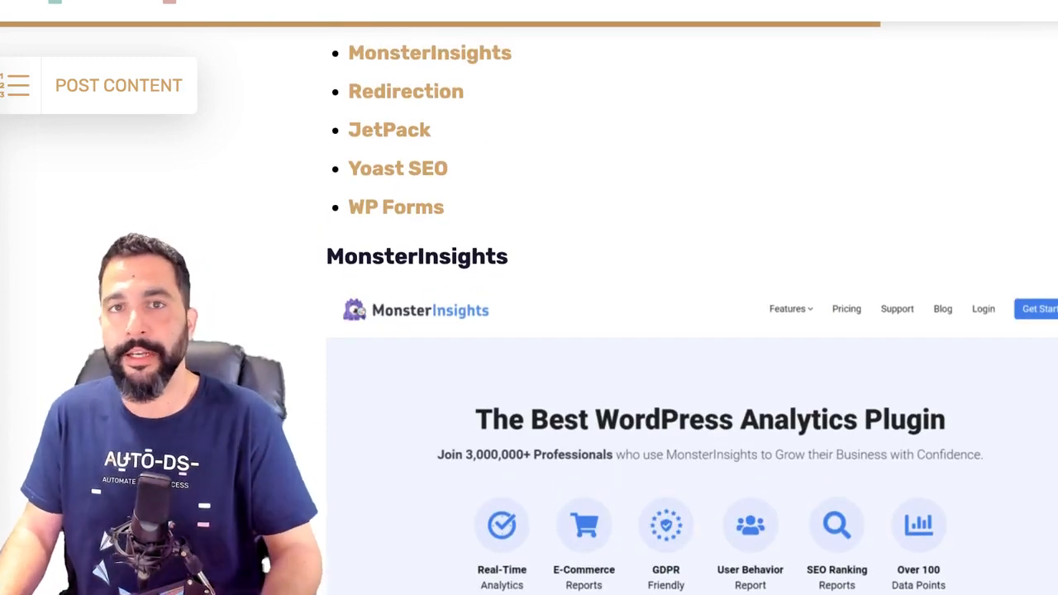
scroll(711, 306, up, 1)
scroll(711, 306, down, 3)
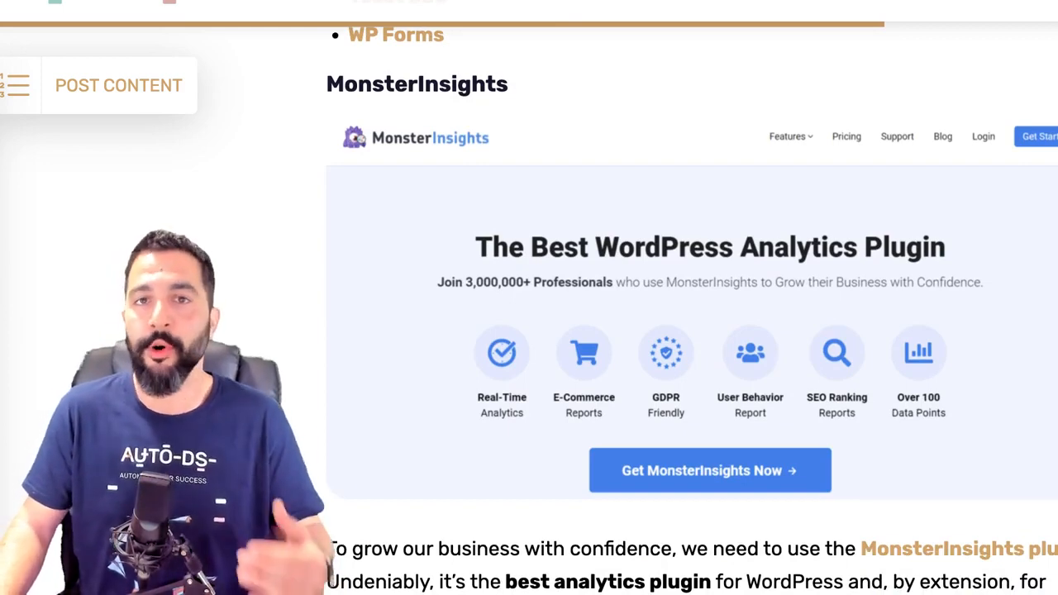
scroll(711, 306, down, 1)
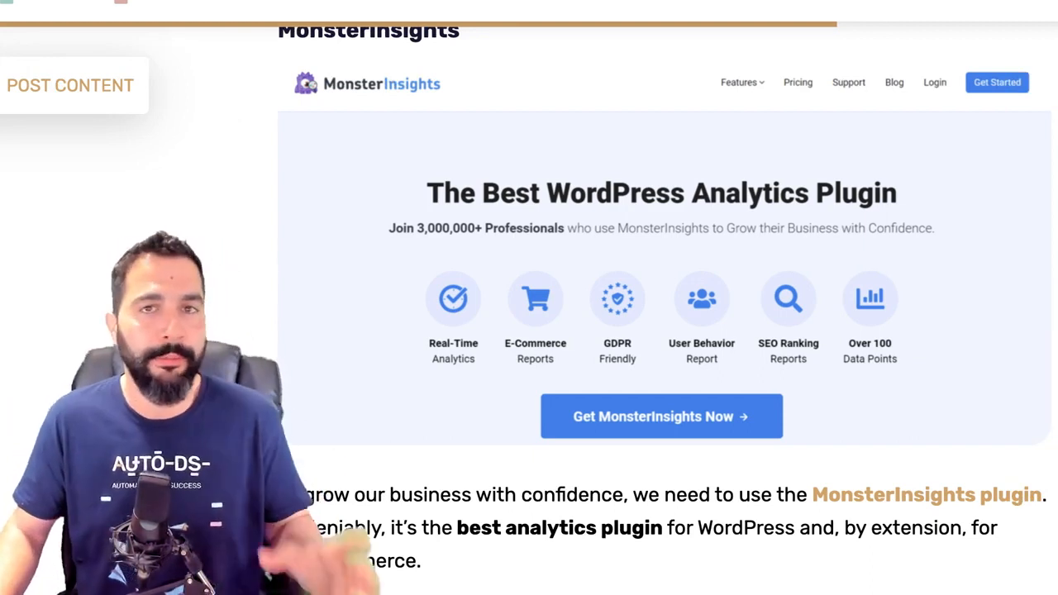
scroll(665, 303, up, 1)
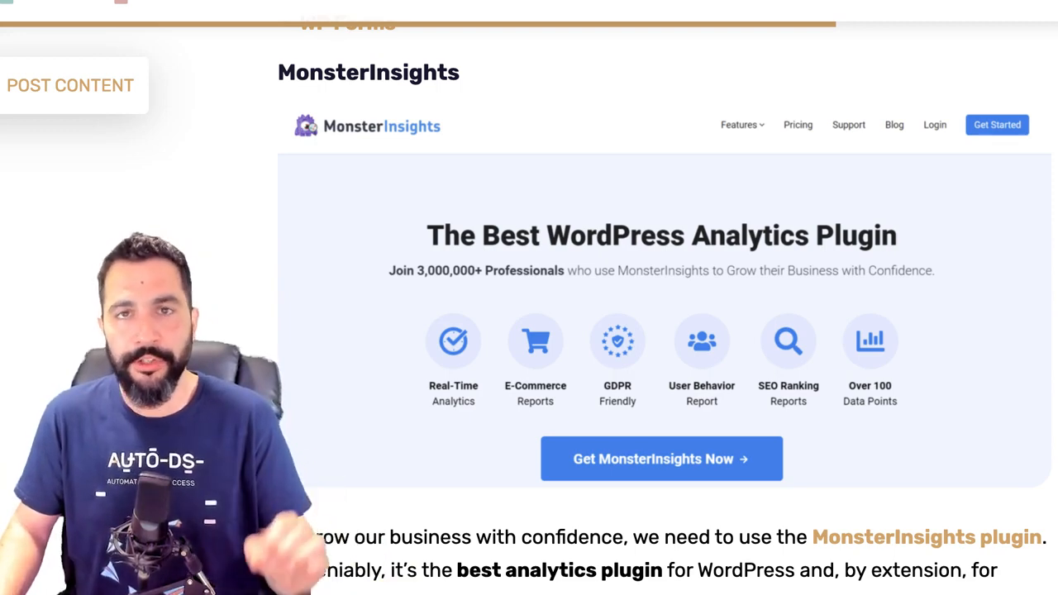
scroll(662, 330, down, 1)
scroll(661, 331, down, 1)
scroll(661, 331, left, 1)
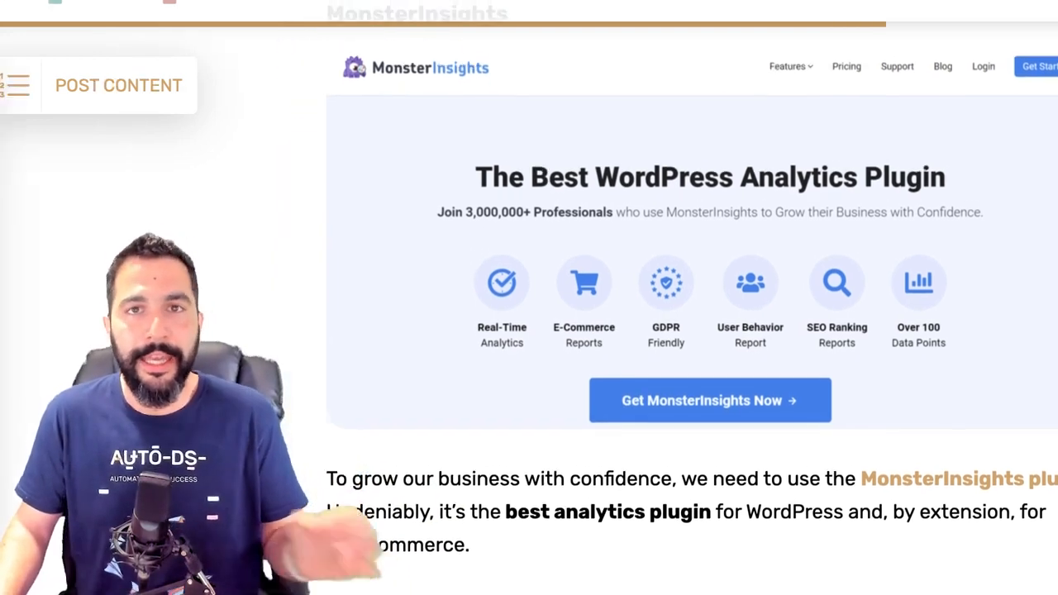
scroll(693, 331, down, 1)
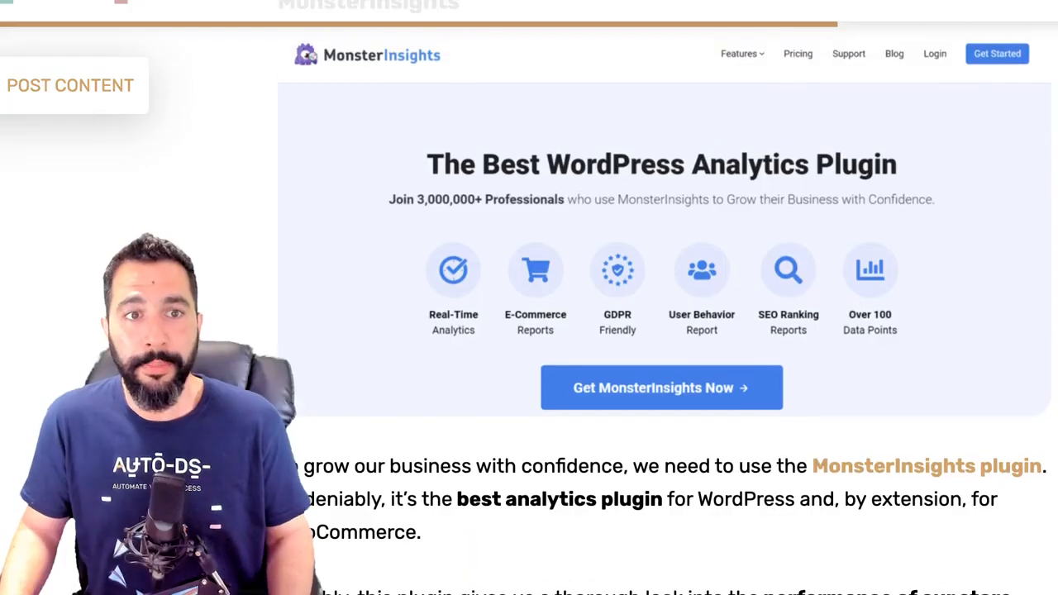
Read the guide's entries on the Redirection and Jetpack plugins.
scroll(665, 298, down, 8)
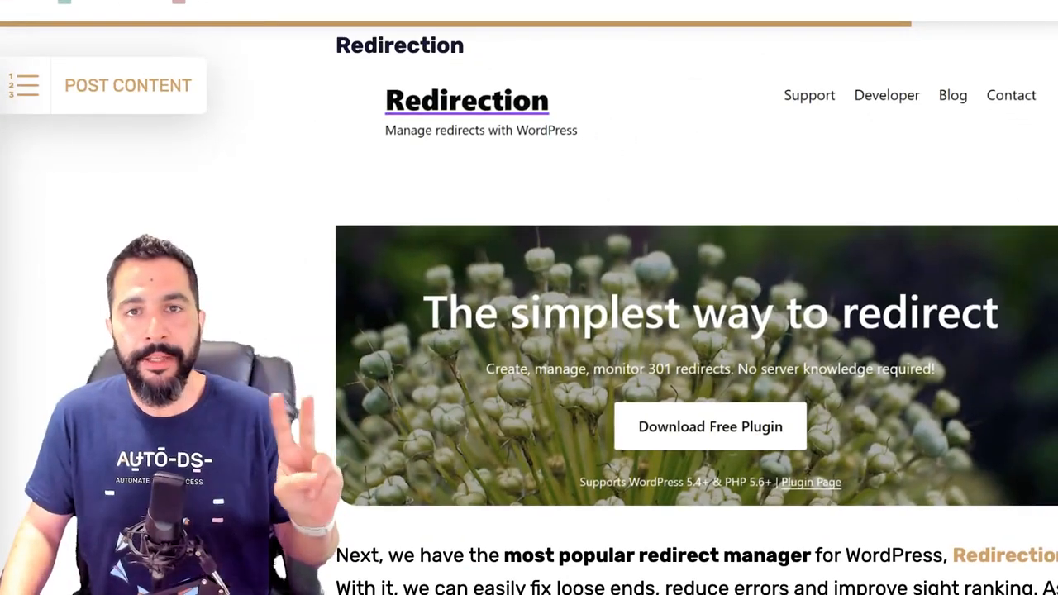
scroll(694, 314, down, 1)
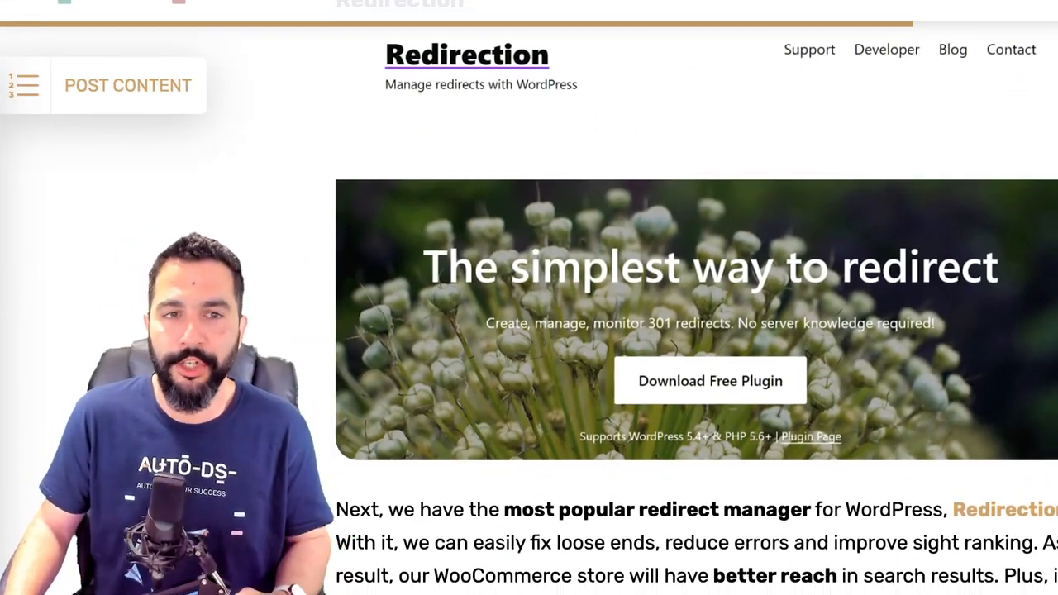
scroll(691, 314, down, 3)
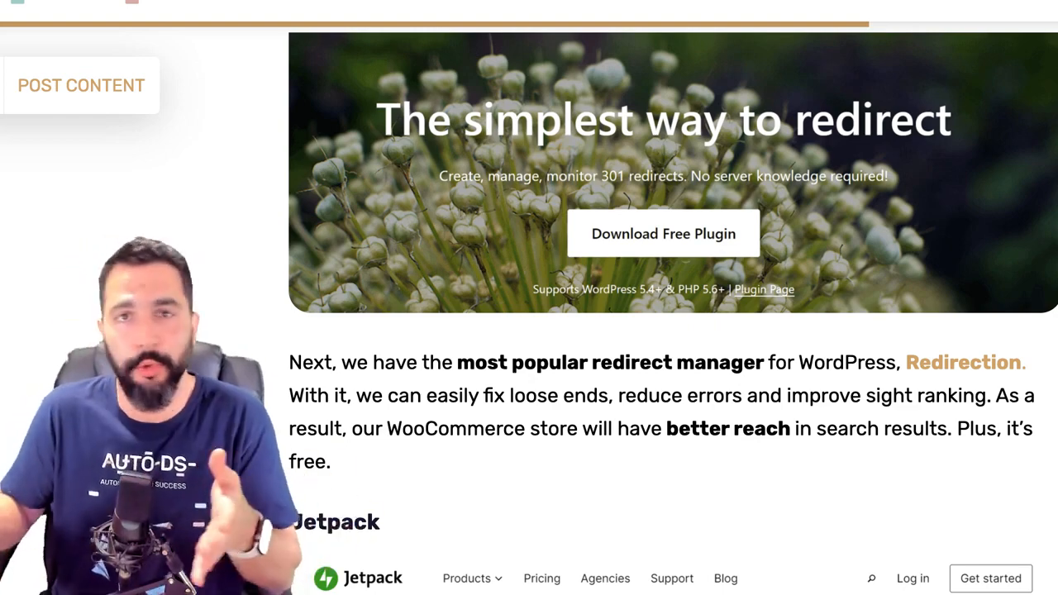
scroll(673, 314, up, 2)
scroll(674, 314, down, 4)
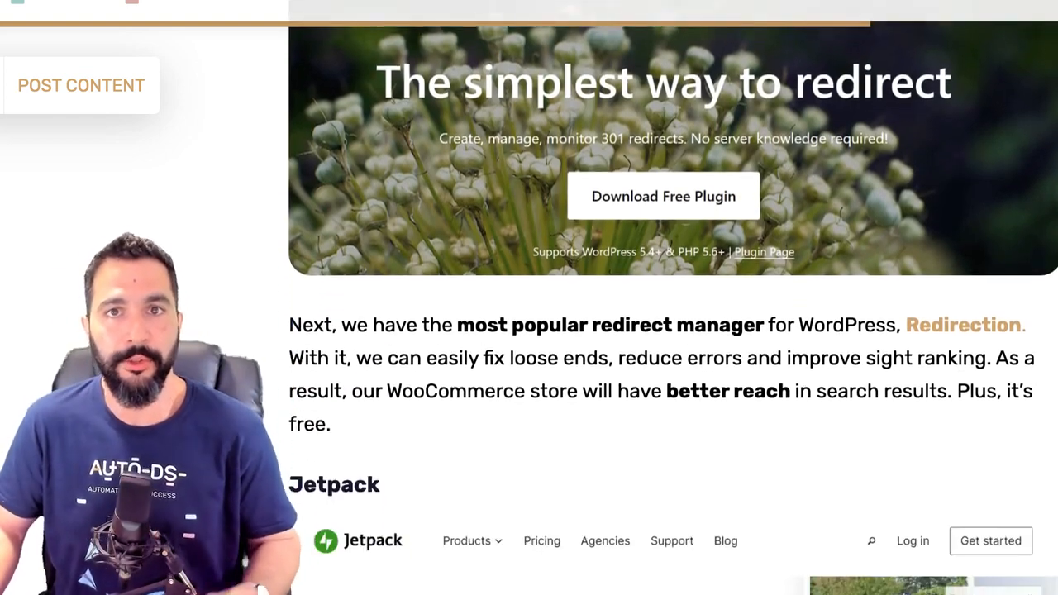
scroll(673, 315, down, 4)
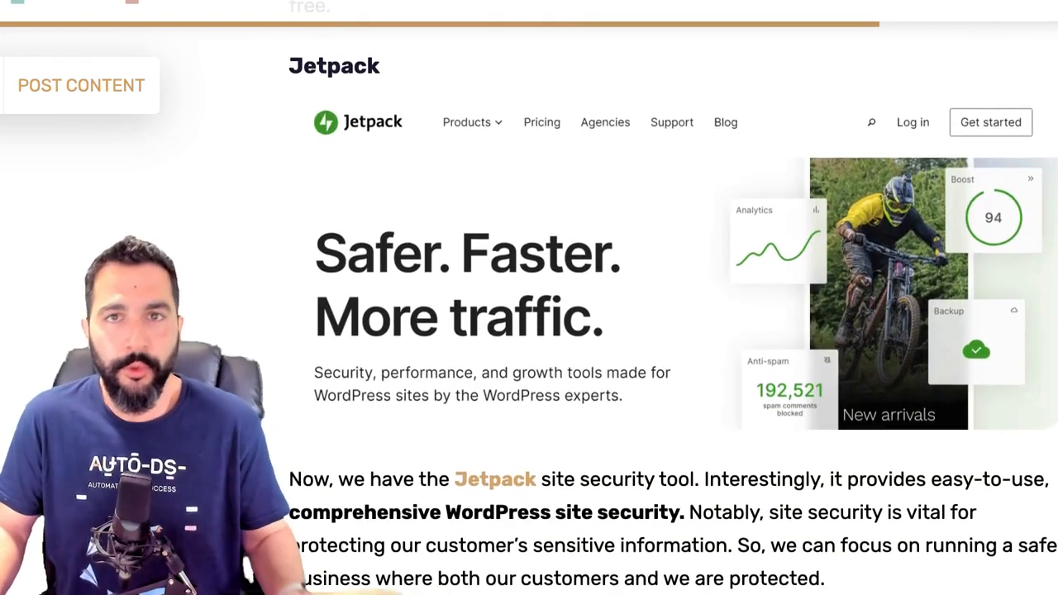
scroll(674, 315, down, 1)
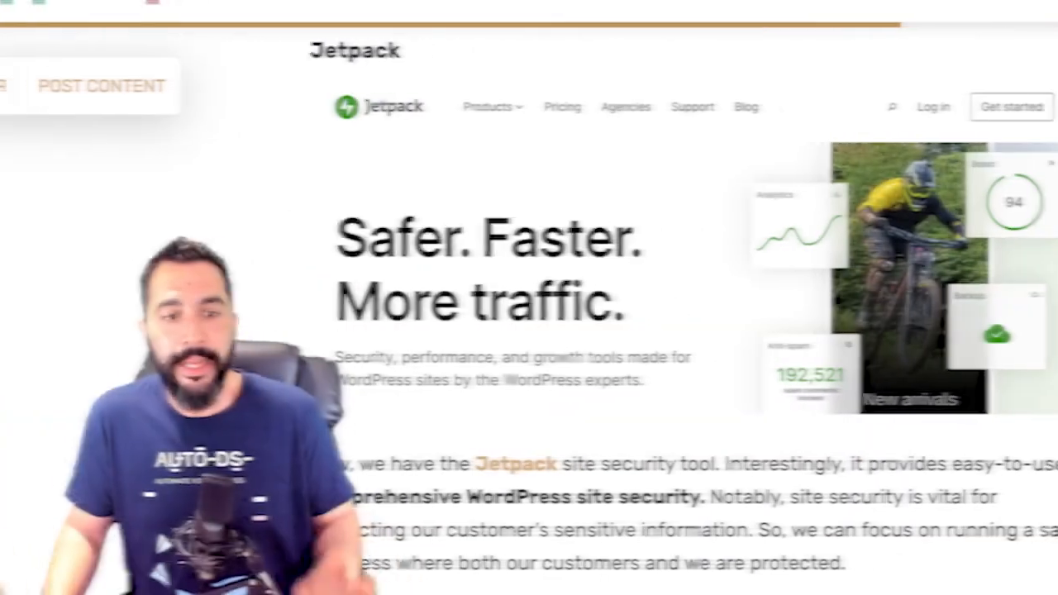
scroll(673, 315, down, 1)
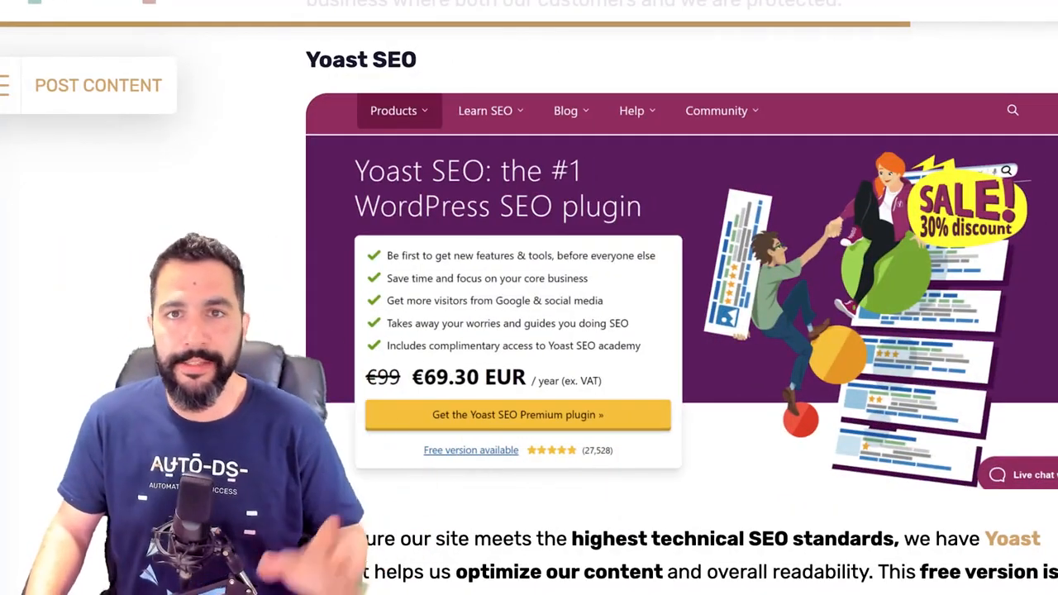
Read the guide's entries on the Yoast SEO and WPForms plugins.
scroll(683, 297, down, 1)
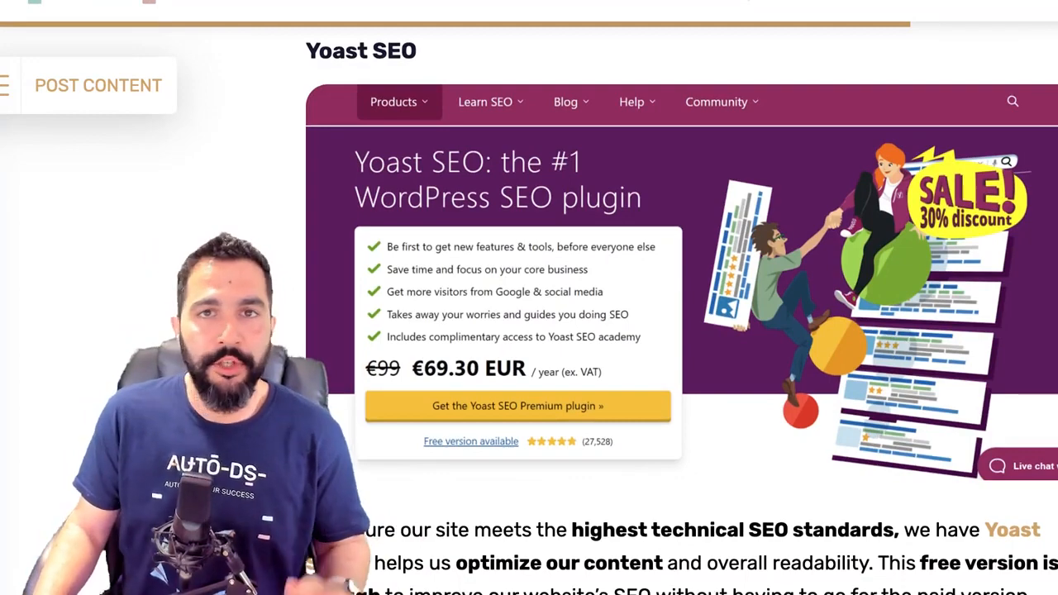
scroll(682, 297, down, 1)
scroll(683, 298, up, 1)
scroll(682, 312, down, 1)
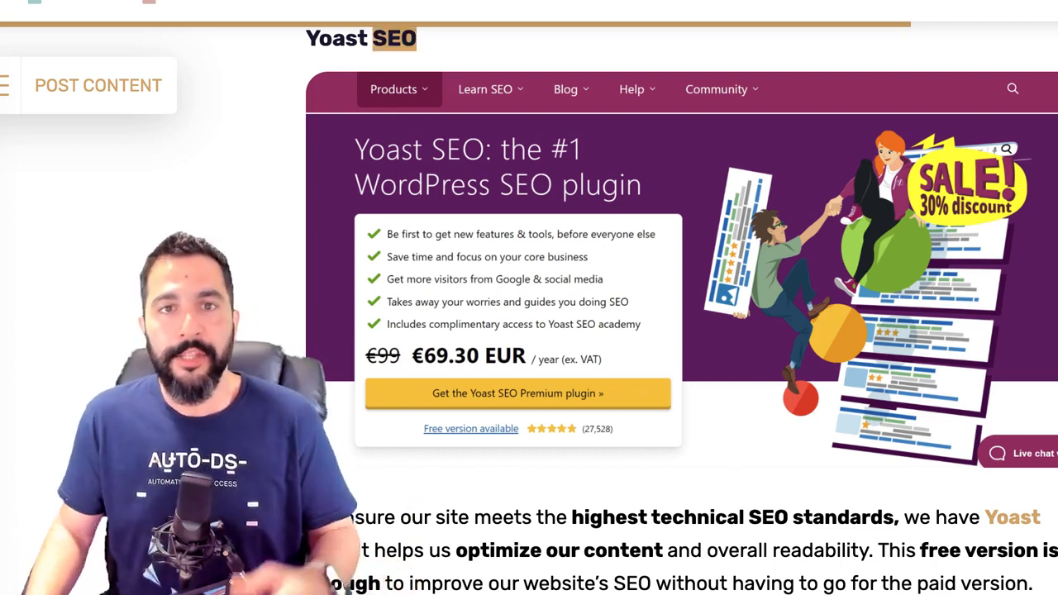
scroll(683, 311, up, 1)
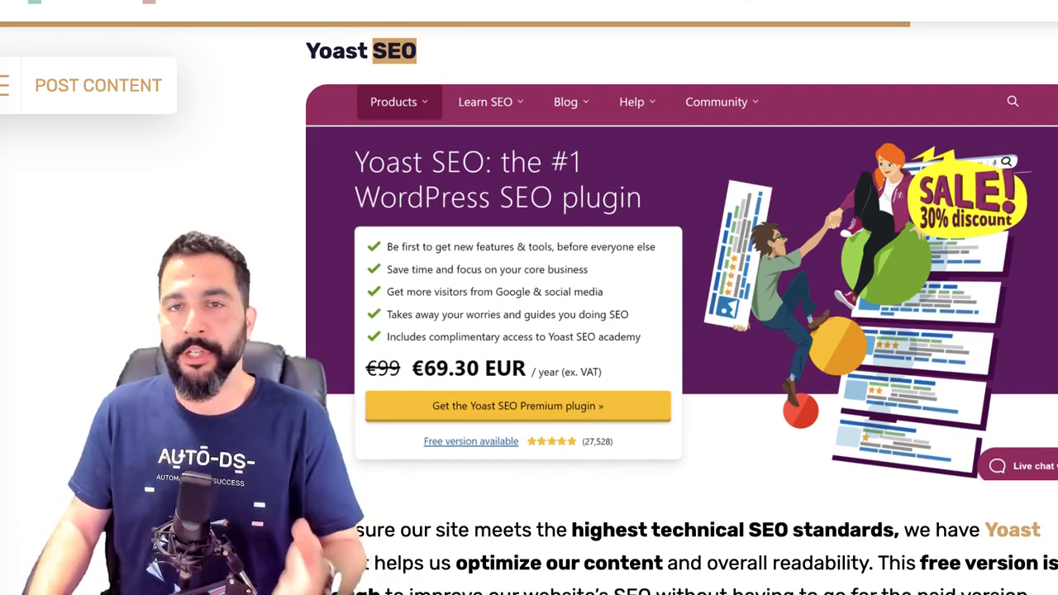
scroll(682, 315, down, 3)
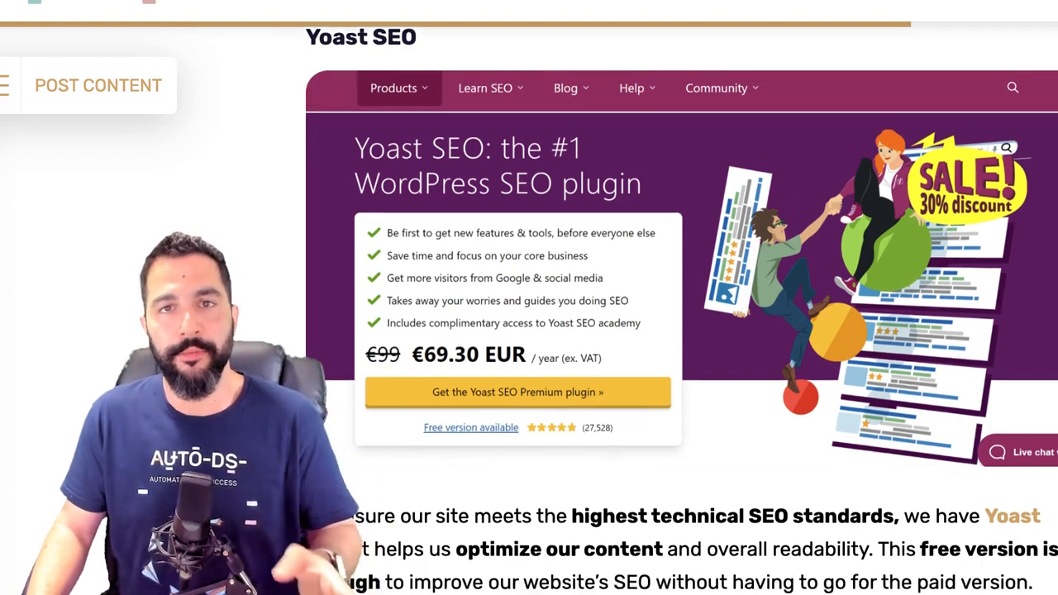
scroll(682, 315, down, 3)
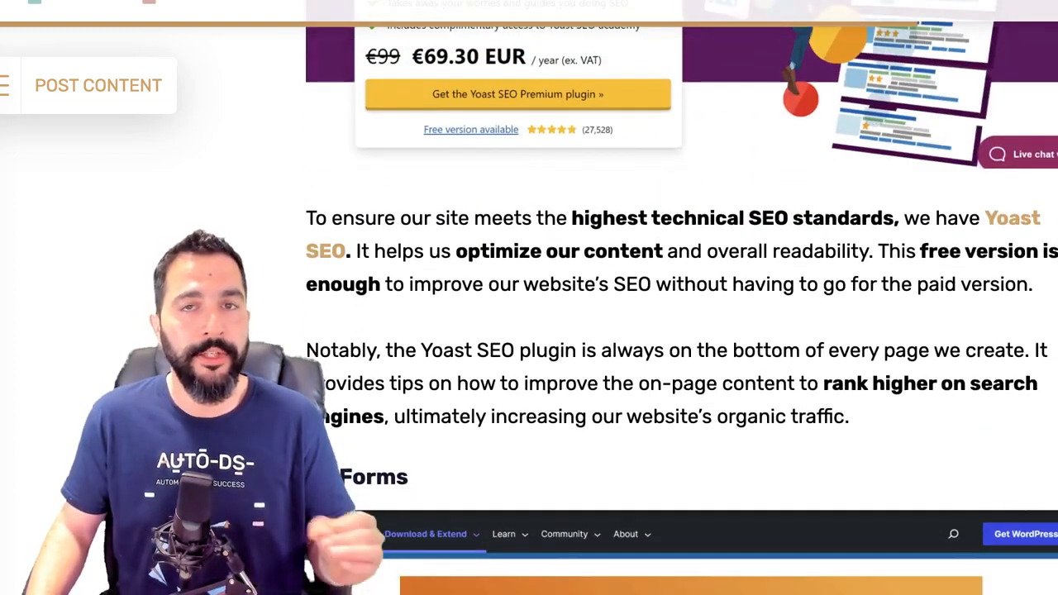
scroll(682, 315, down, 1)
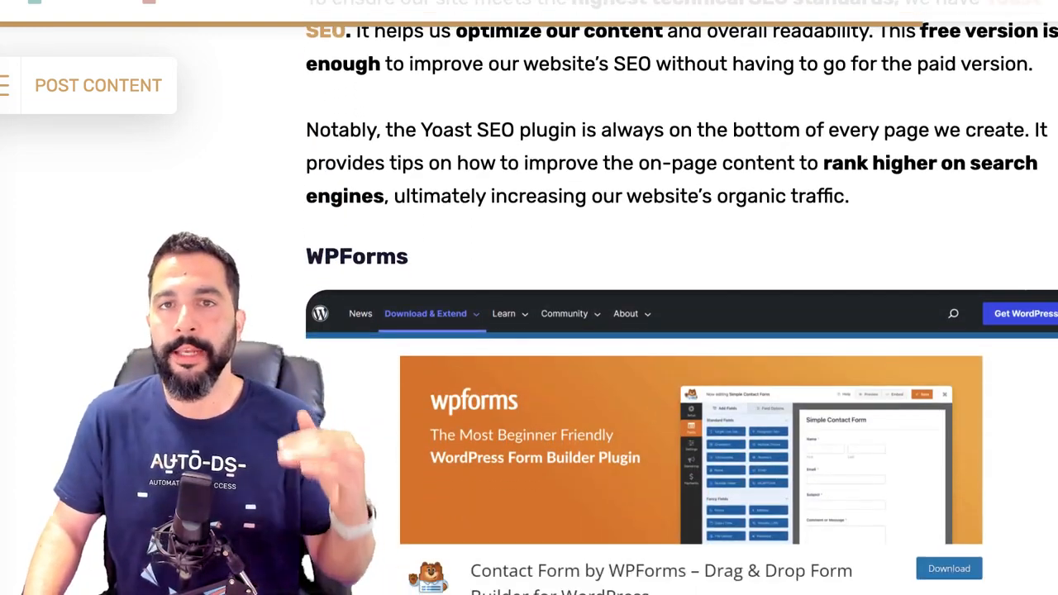
scroll(682, 315, down, 2)
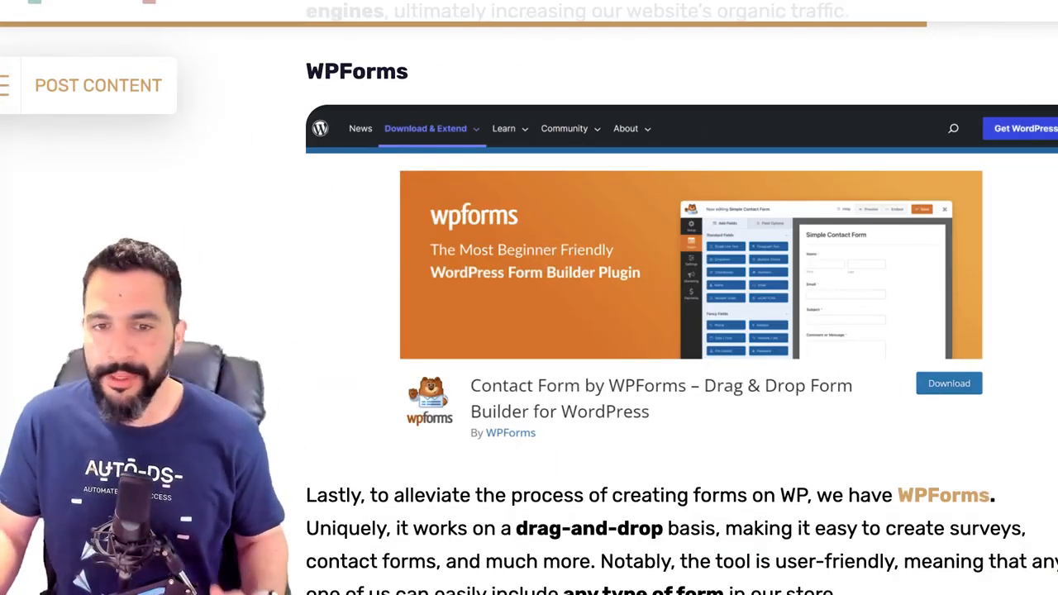
scroll(683, 315, down, 2)
scroll(682, 315, down, 3)
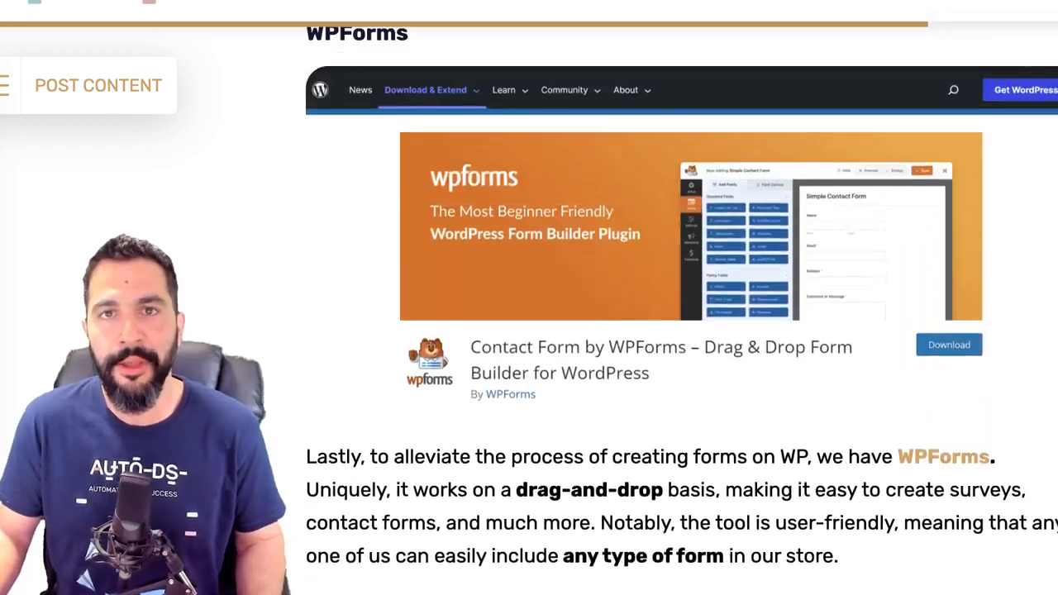
scroll(682, 315, up, 1)
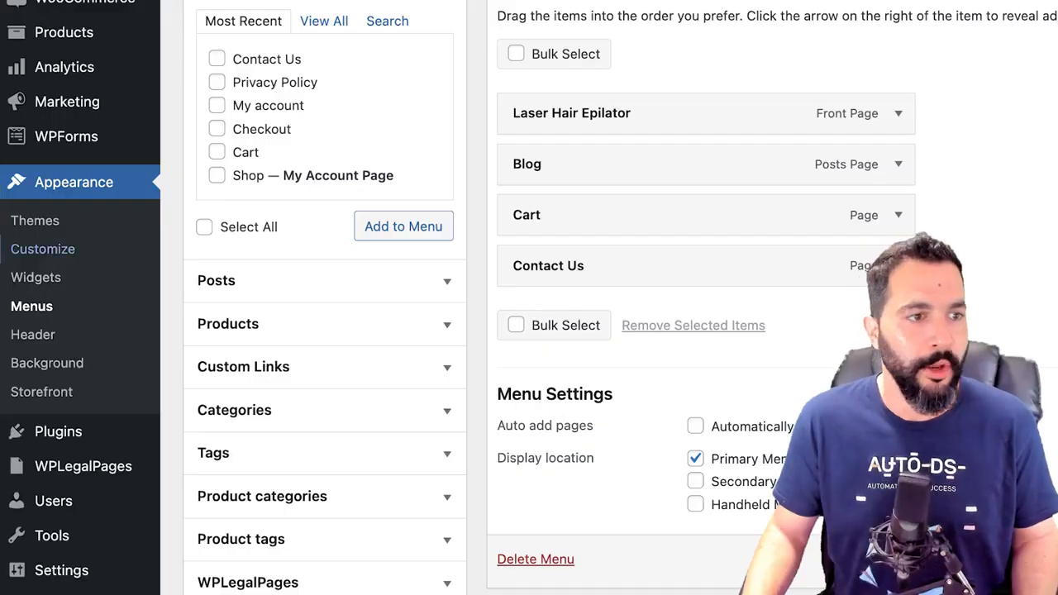
Go to adding a new plugin and search the available plugins for "reviews aliexpress".
mouse_move(58, 432)
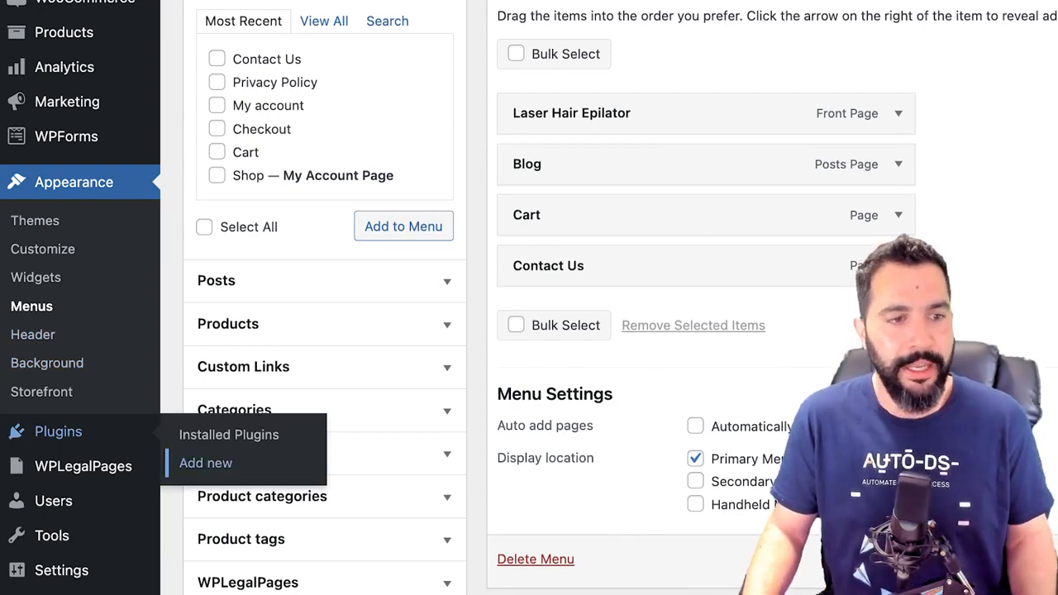
click(206, 463)
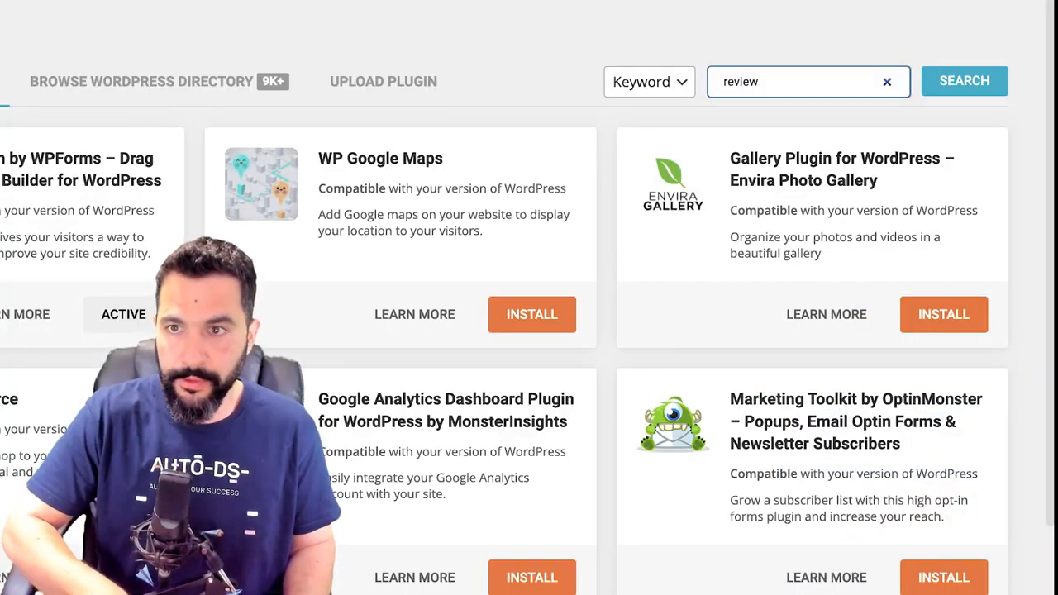
text(s aliexpress)
key(Return)
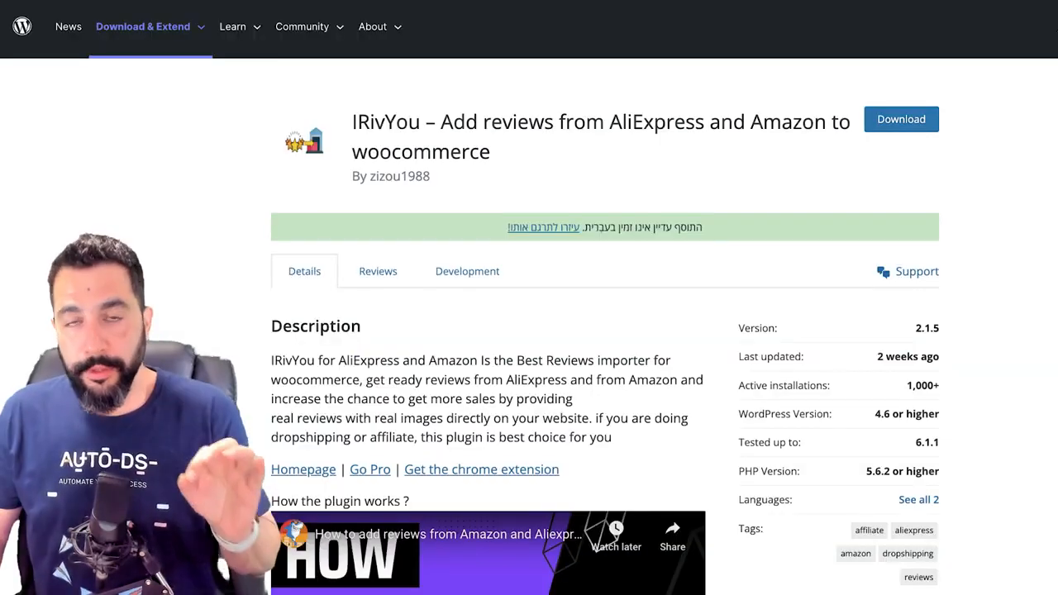
Read the IRivYou plugin page's description of importing AliExpress and Amazon reviews into WooCommerce.
scroll(467, 122, down, 3)
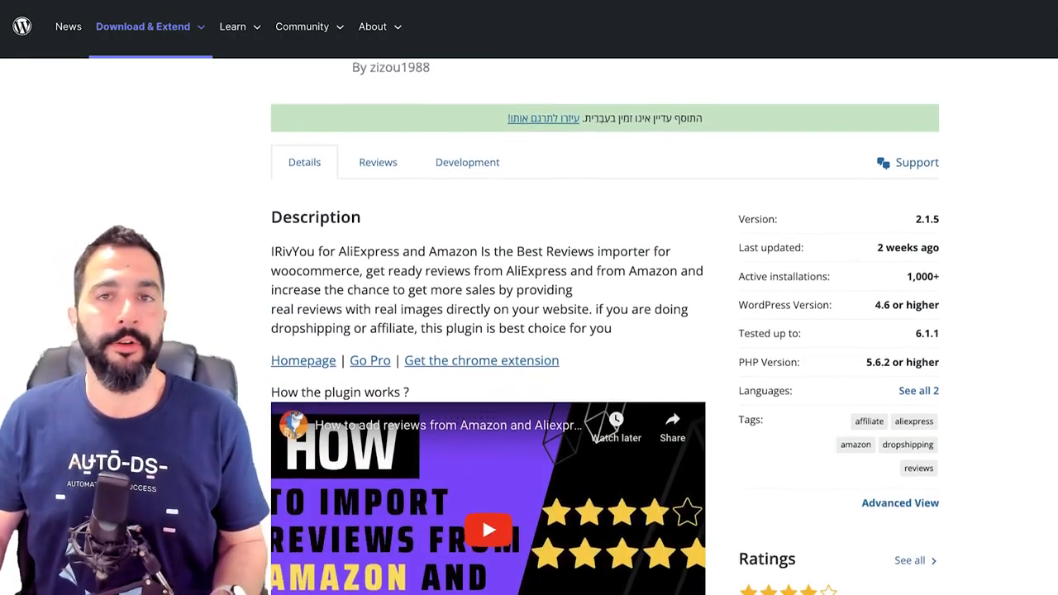
scroll(467, 122, up, 5)
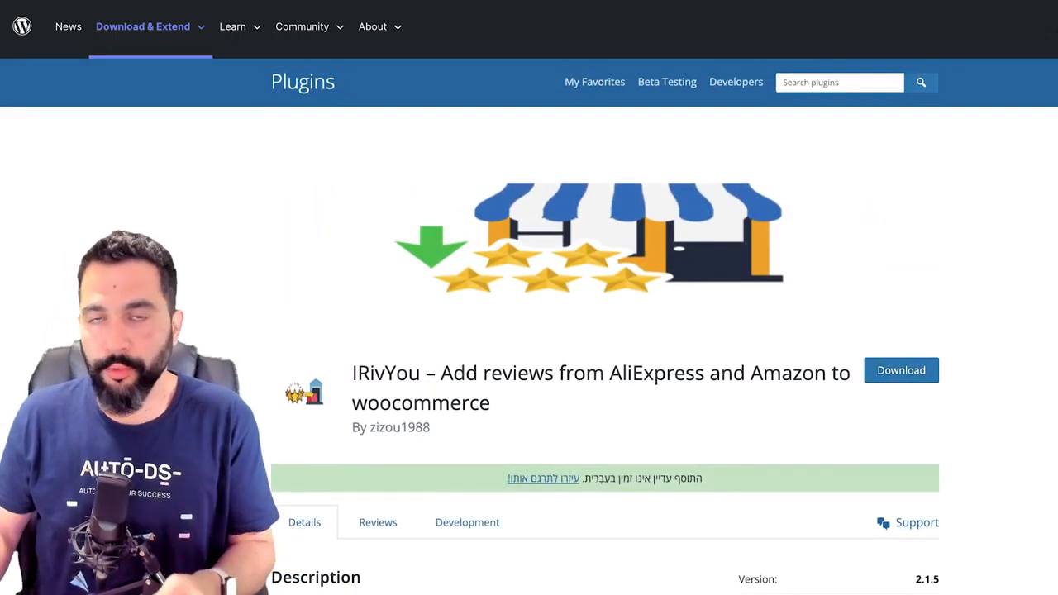
scroll(529, 326, down, 1)
scroll(529, 326, down, 1)
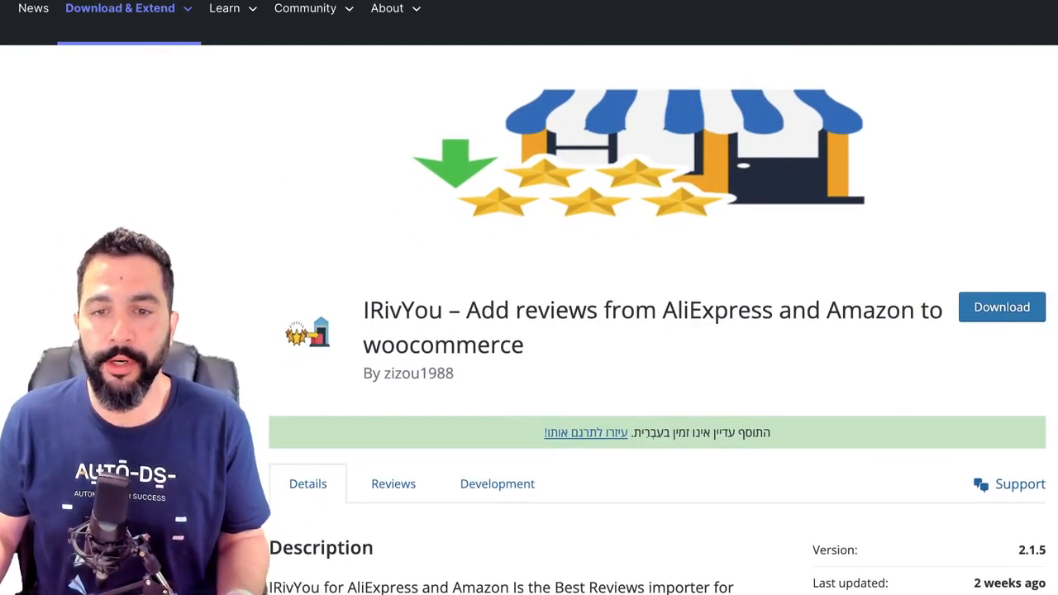
scroll(529, 326, down, 6)
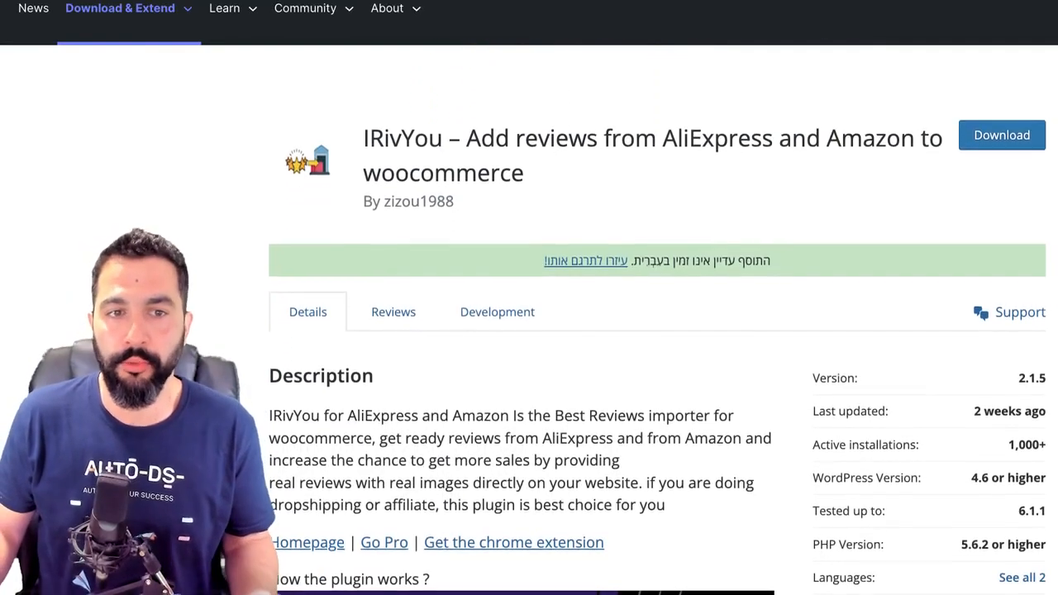
scroll(530, 326, down, 6)
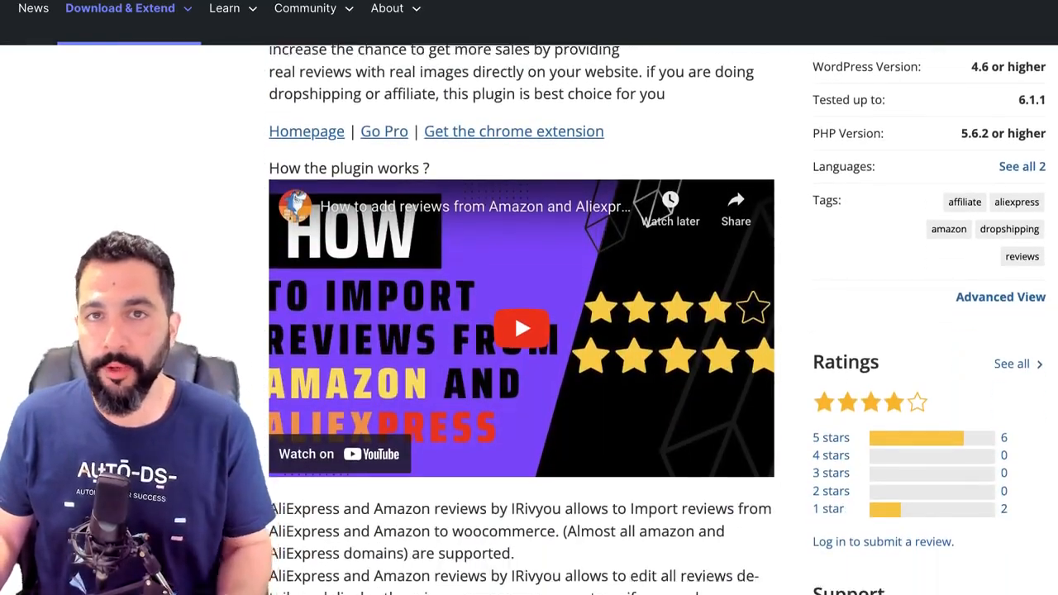
scroll(529, 326, up, 4)
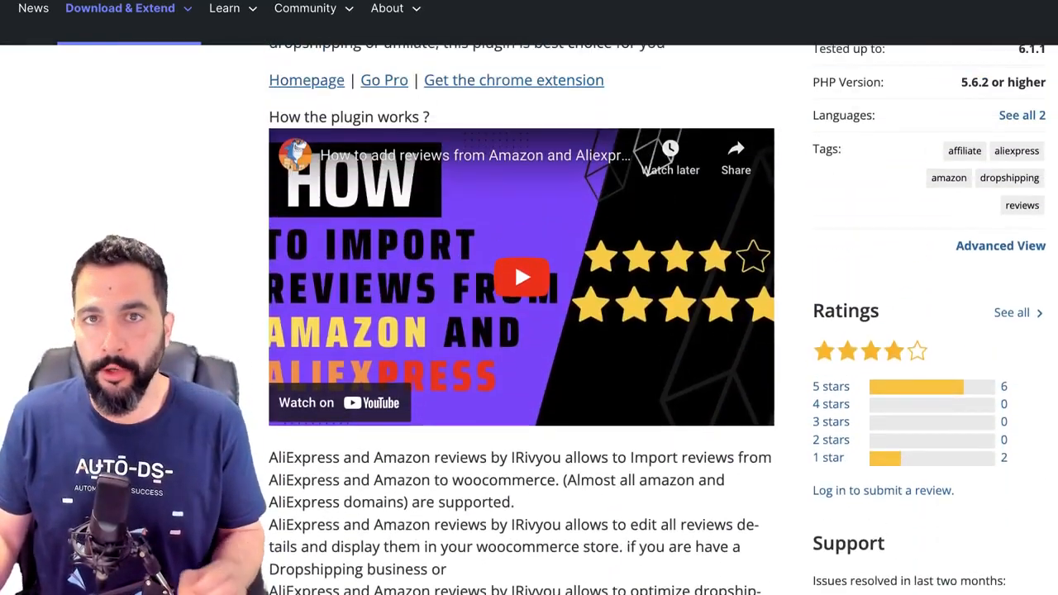
scroll(530, 326, down, 3)
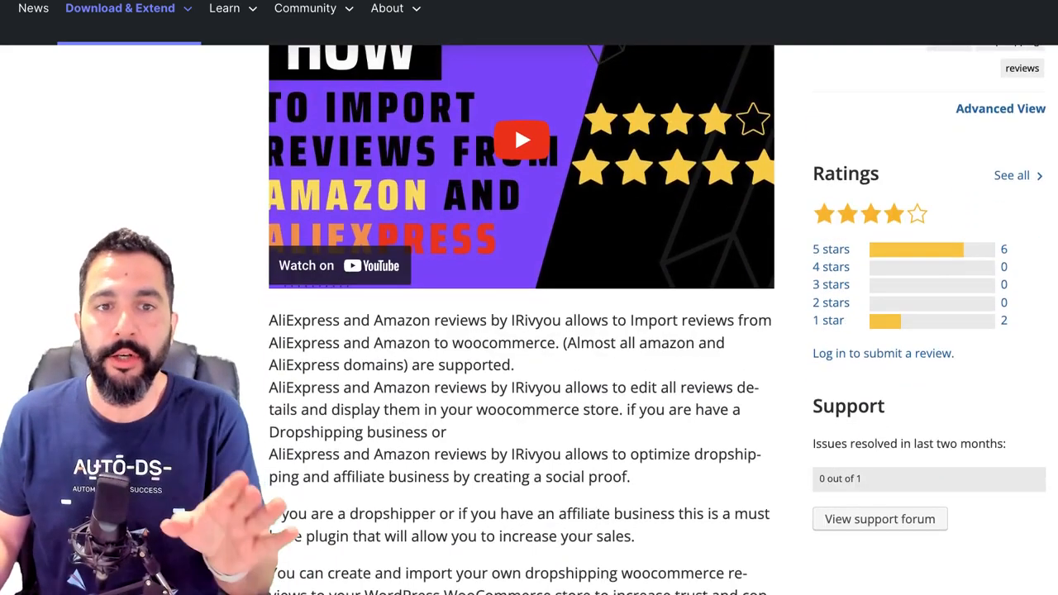
scroll(529, 326, up, 2)
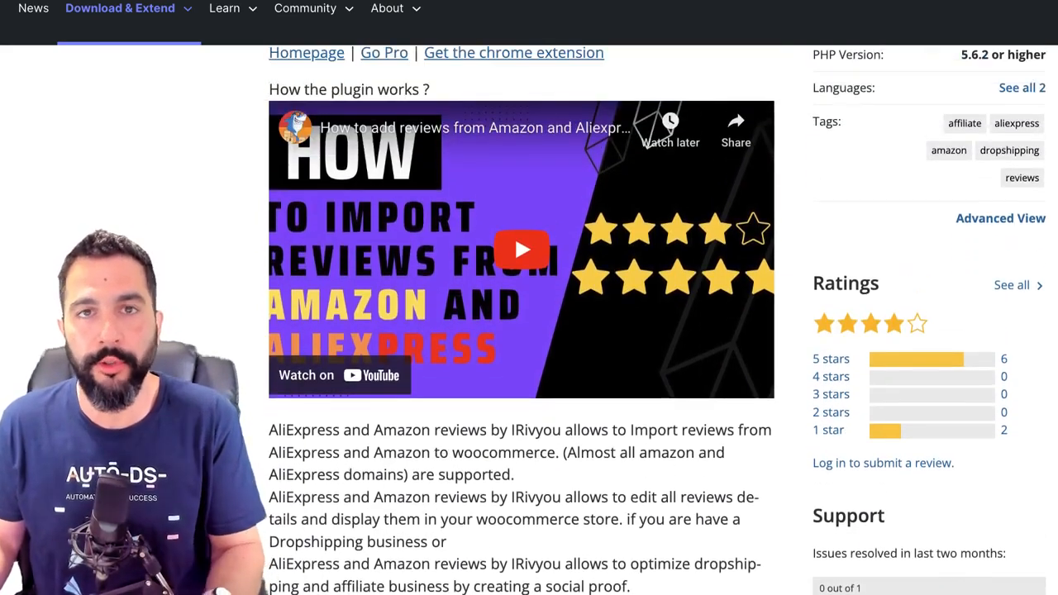
Review the IRivYou plugin's name, version details, tutorial video and ratings on its page.
scroll(529, 325, up, 8)
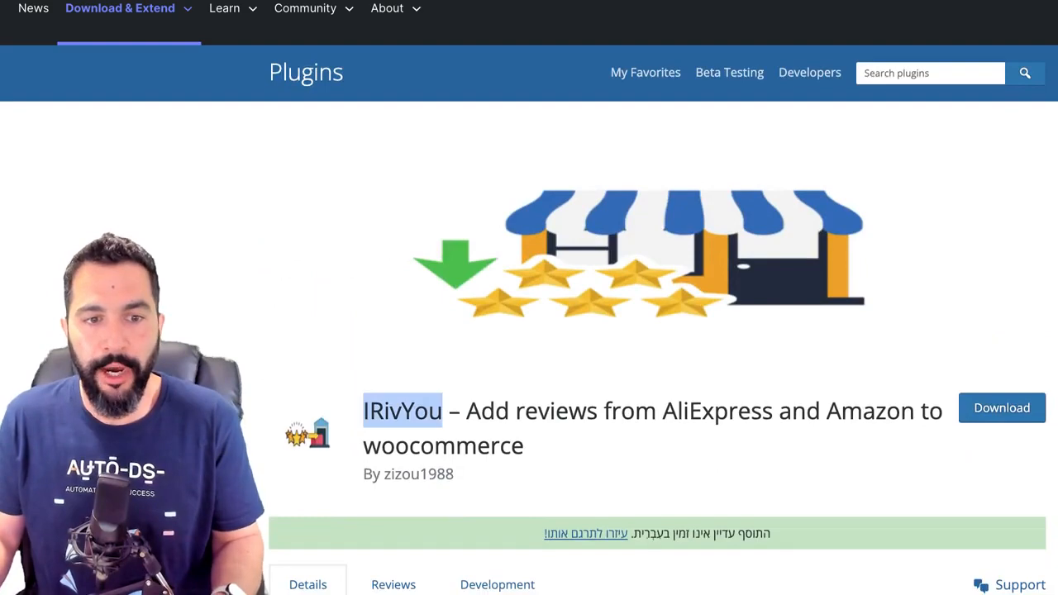
drag(385, 412, 415, 412)
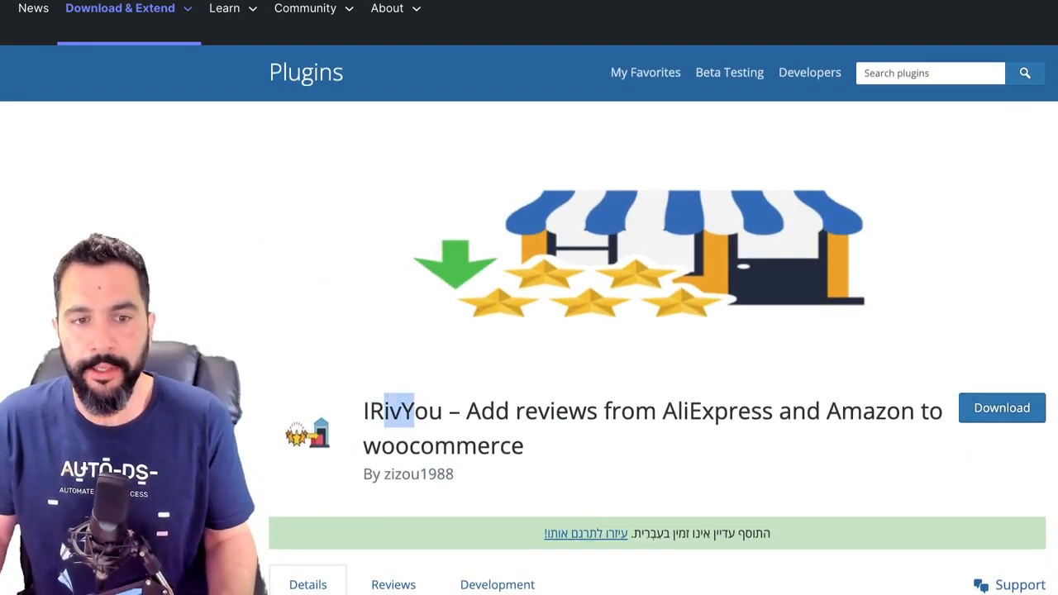
click(414, 412)
scroll(529, 326, down, 3)
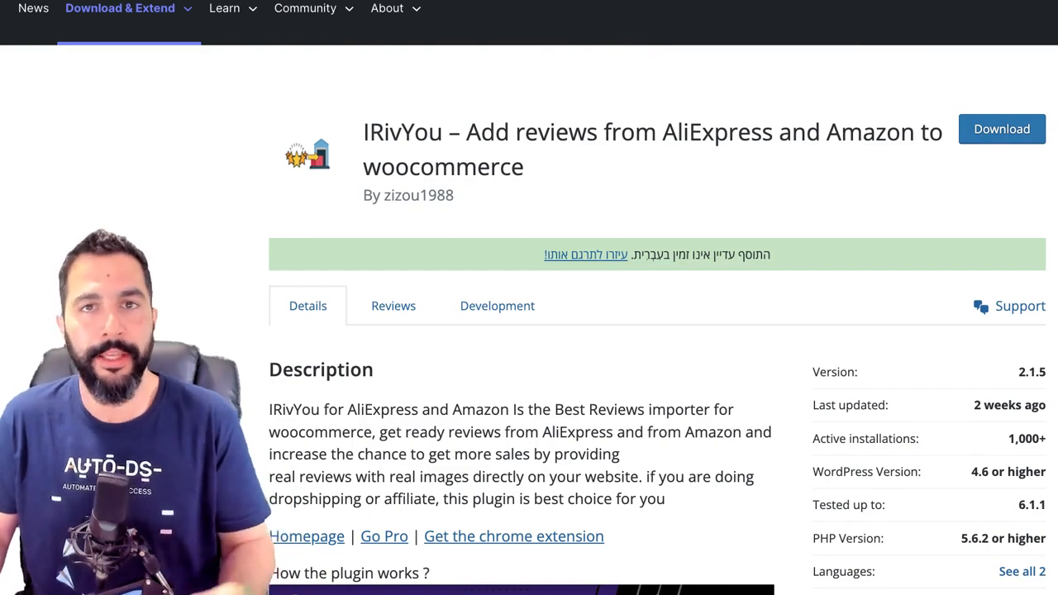
scroll(529, 325, down, 7)
scroll(529, 326, up, 2)
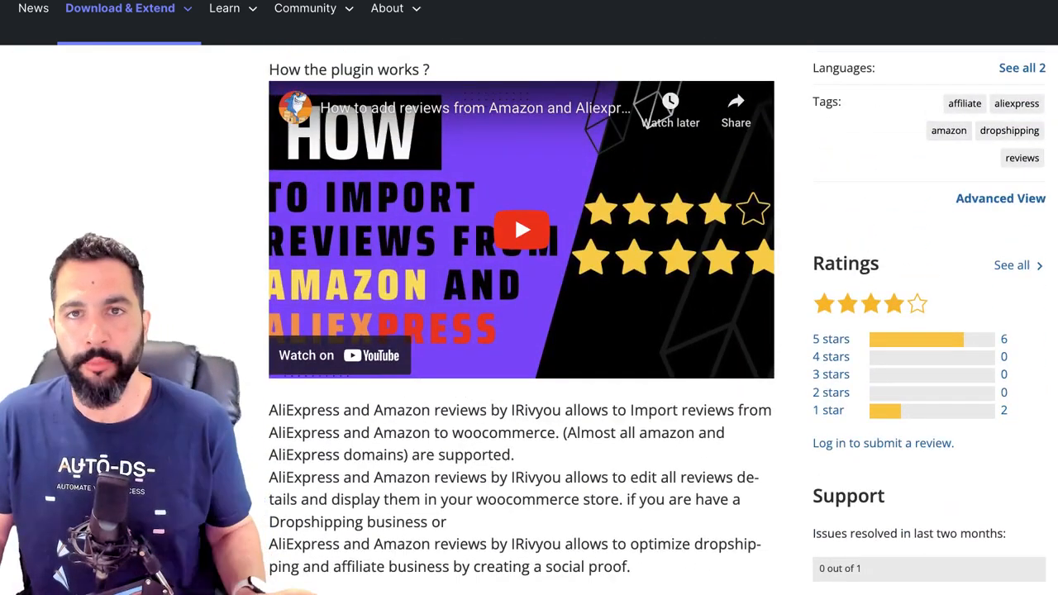
scroll(530, 326, down, 1)
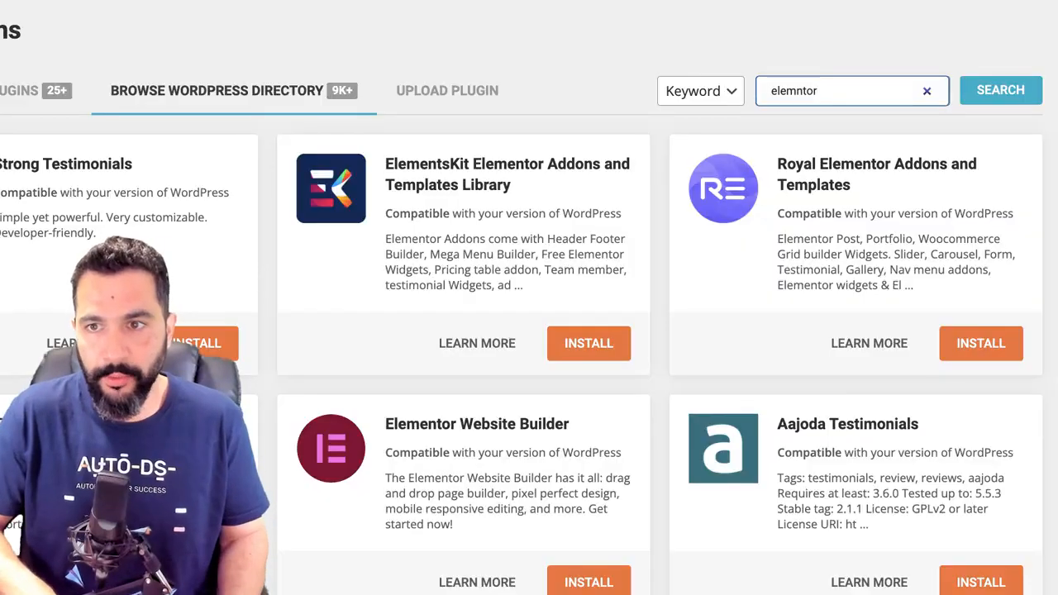
Correct the misspelled keyword in the plugin directory search to "element" to find Elementor.
key(BackSpace)
key(BackSpace)
key(BackSpace)
key(BackSpace)
text(ent)
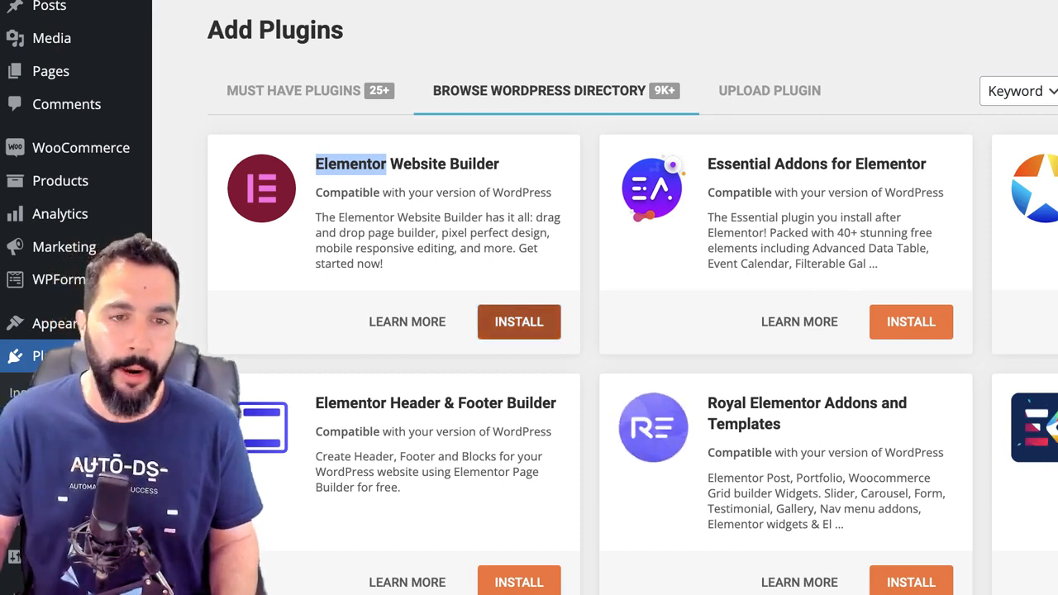
Install and activate the Elementor Website Builder plugin.
click(519, 321)
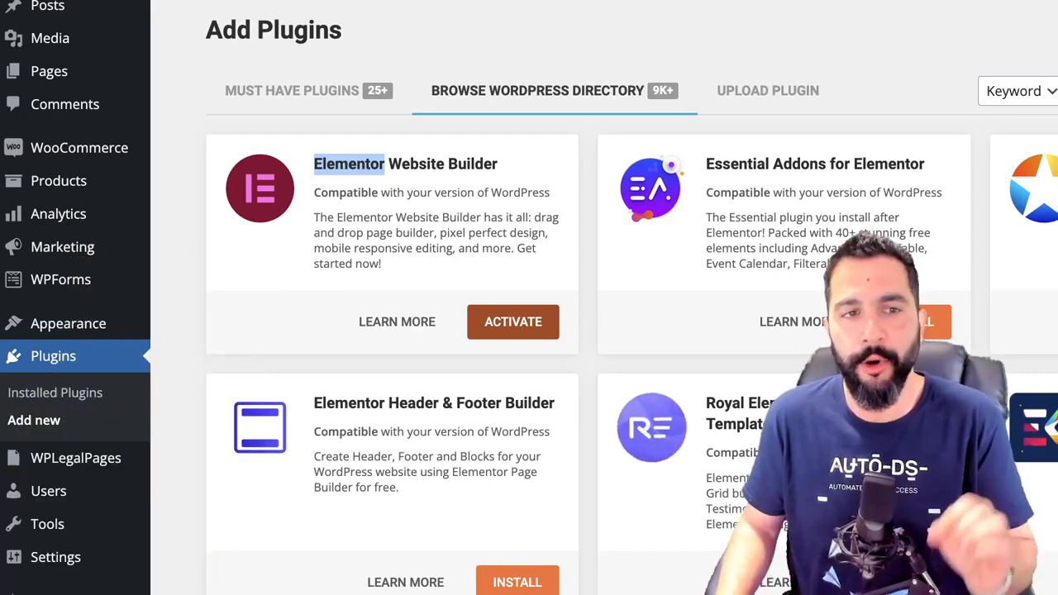
click(504, 277)
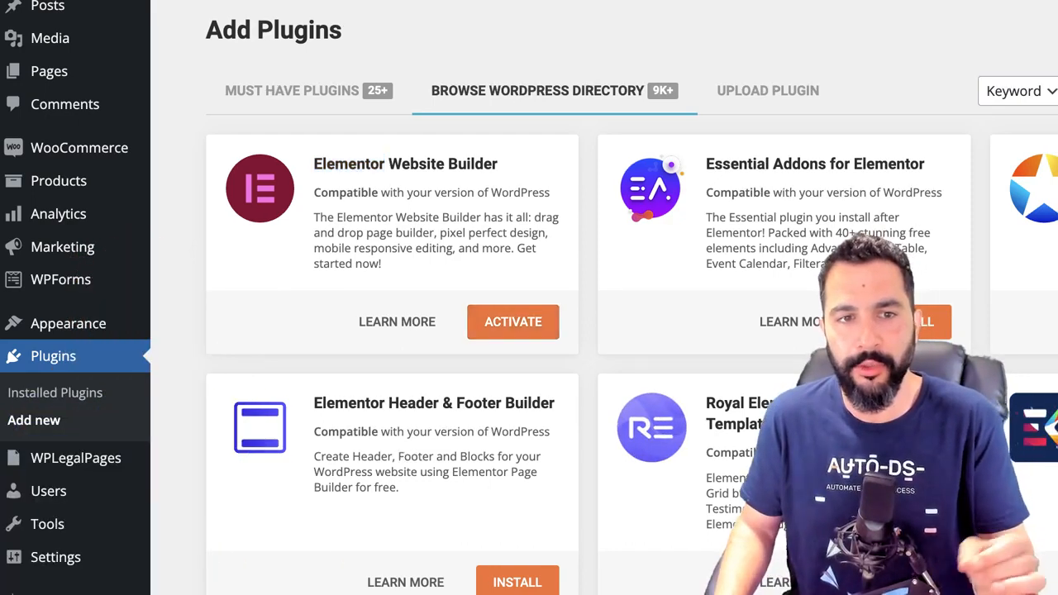
click(513, 323)
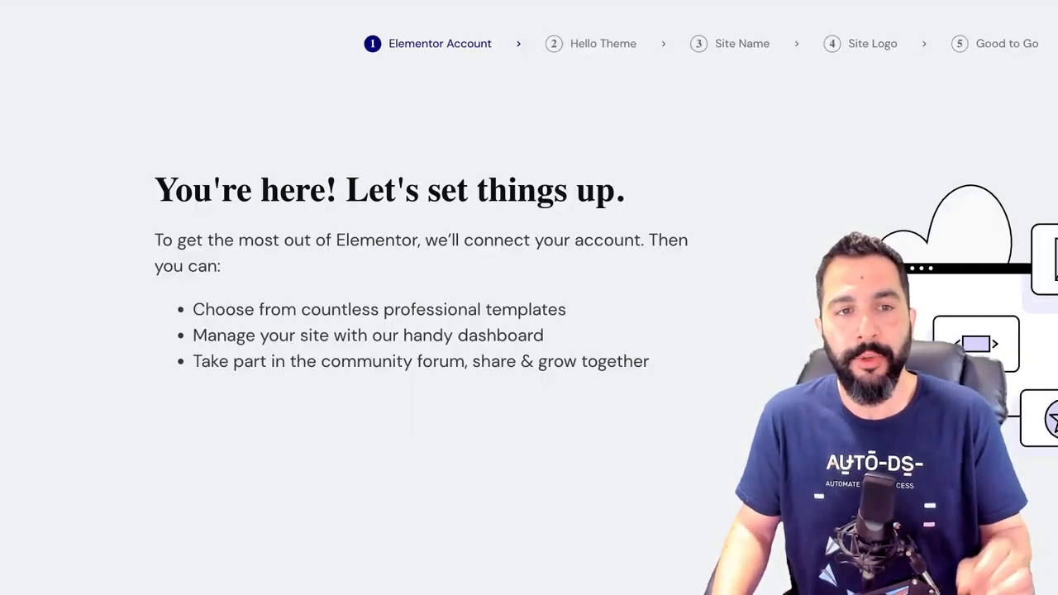
Look over the Elementor Account step of the setup wizard and its account options.
scroll(530, 331, down, 2)
scroll(529, 331, up, 2)
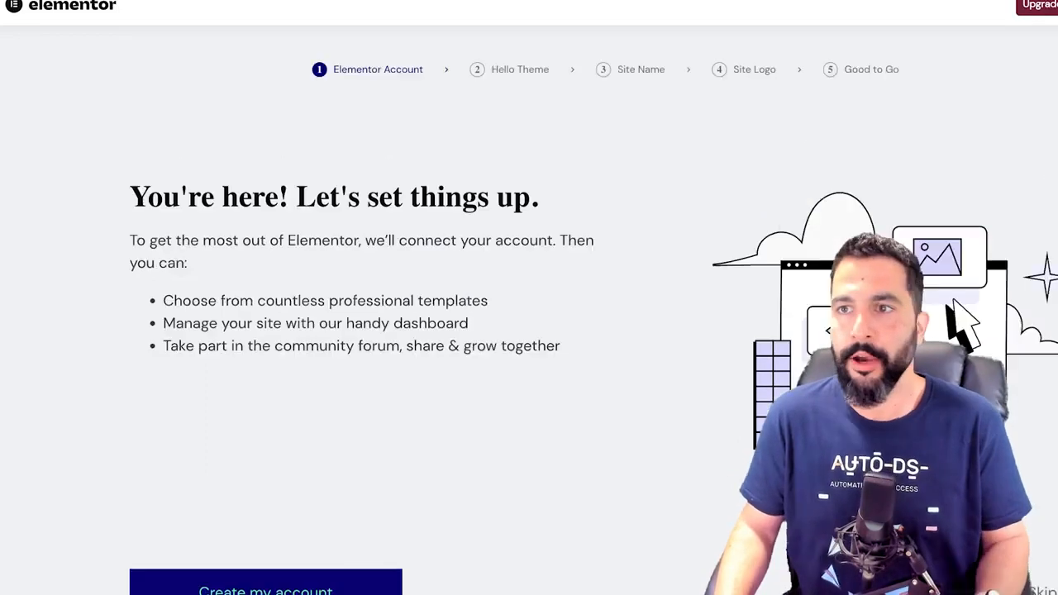
scroll(529, 330, down, 1)
scroll(530, 331, up, 1)
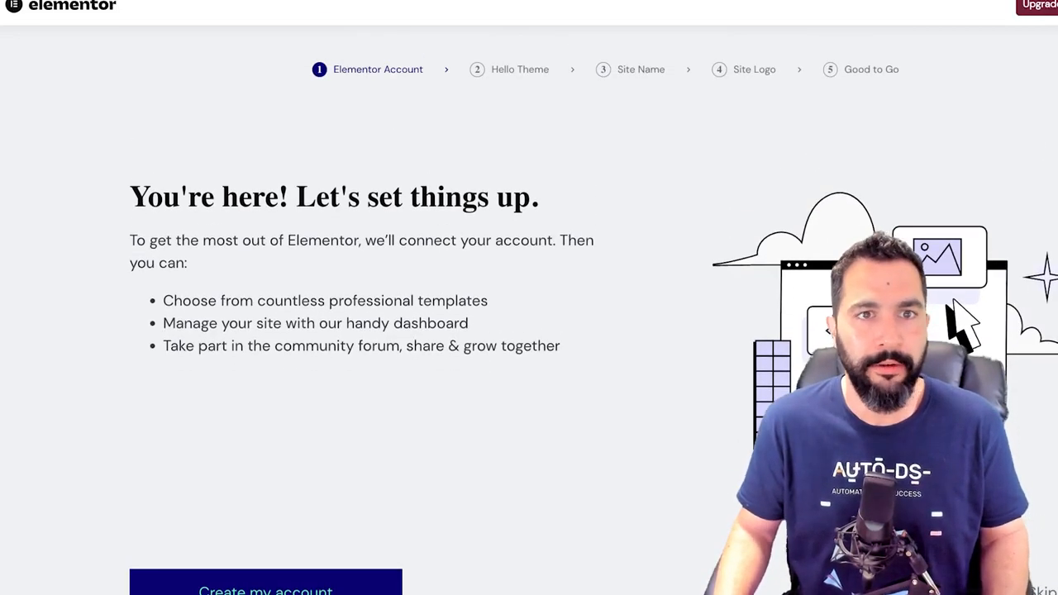
scroll(529, 330, down, 2)
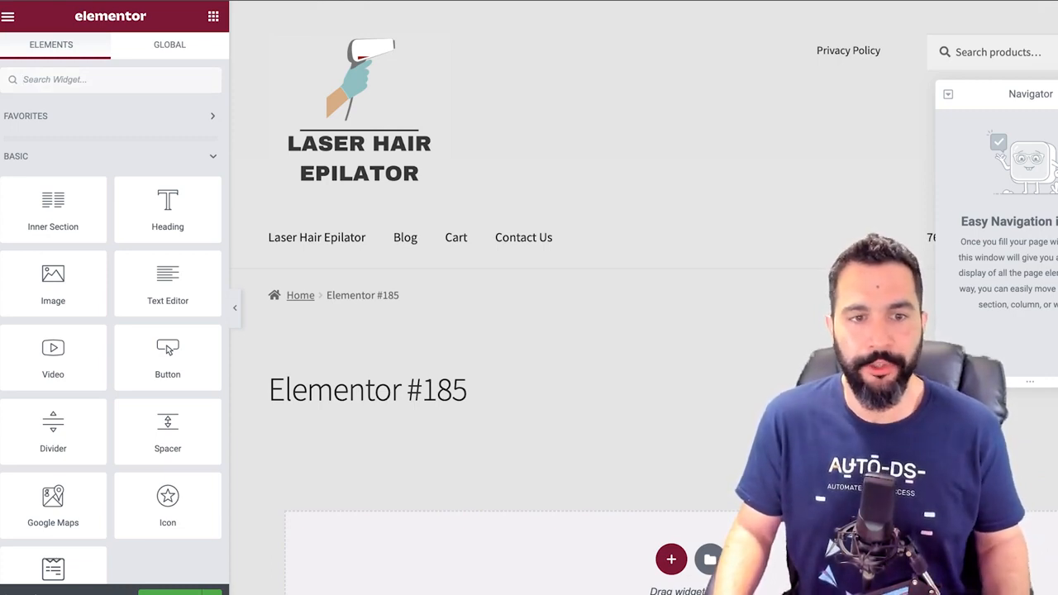
Look through the Elementor widgets and add a Heading widget to the new page's empty section.
scroll(529, 331, down, 2)
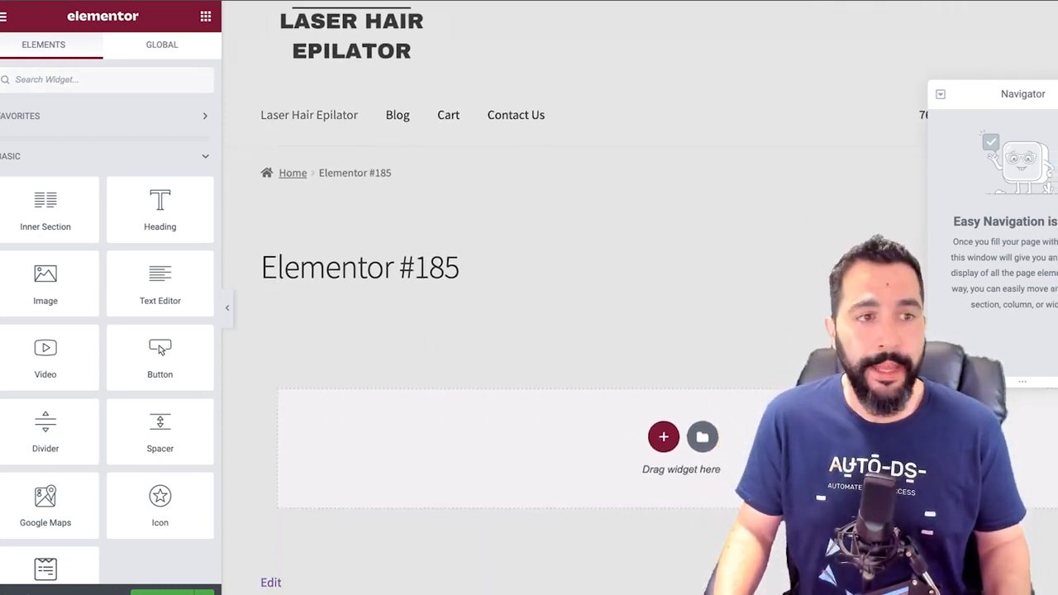
scroll(111, 331, down, 5)
scroll(163, 188, down, 5)
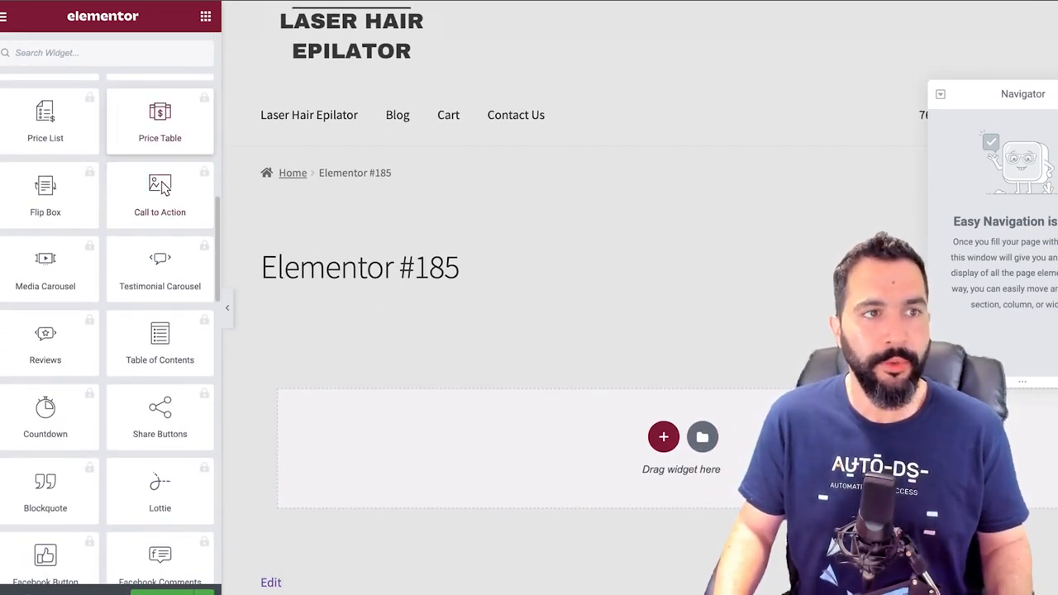
scroll(163, 188, up, 10)
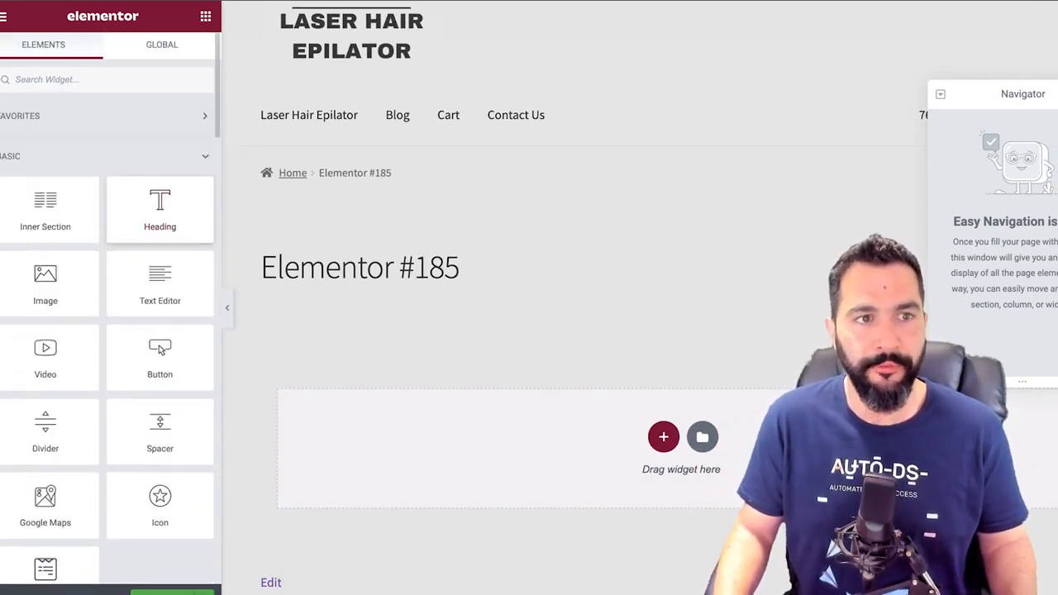
scroll(107, 314, down, 1)
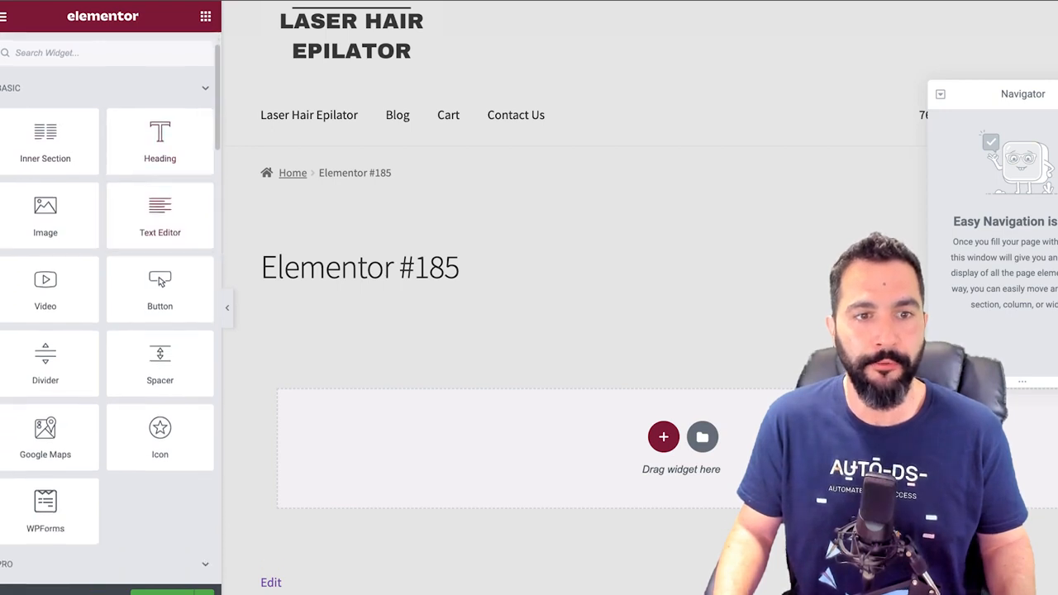
scroll(162, 282, up, 1)
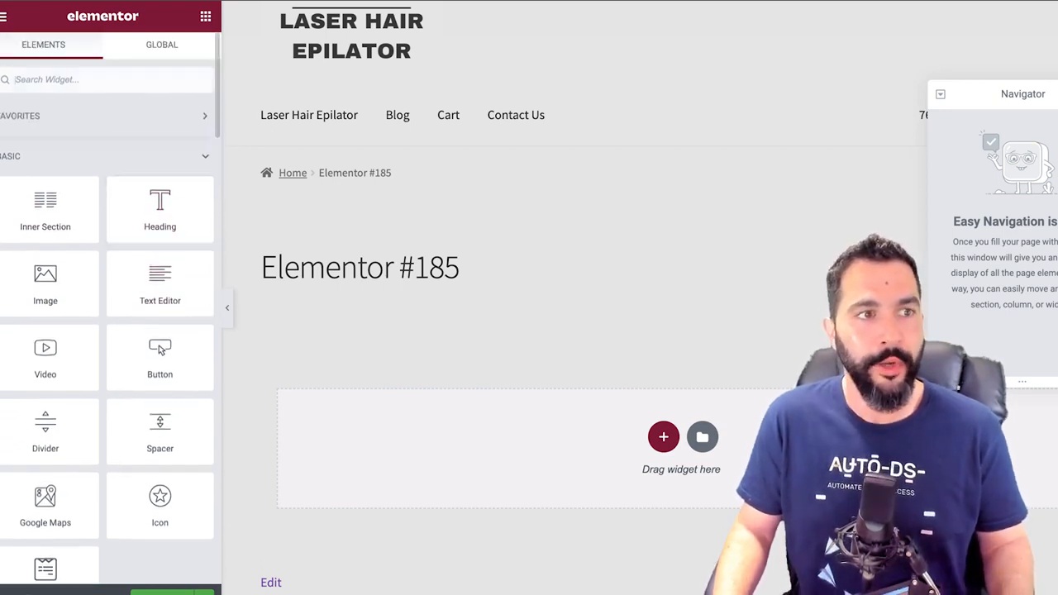
drag(159, 203, 601, 440)
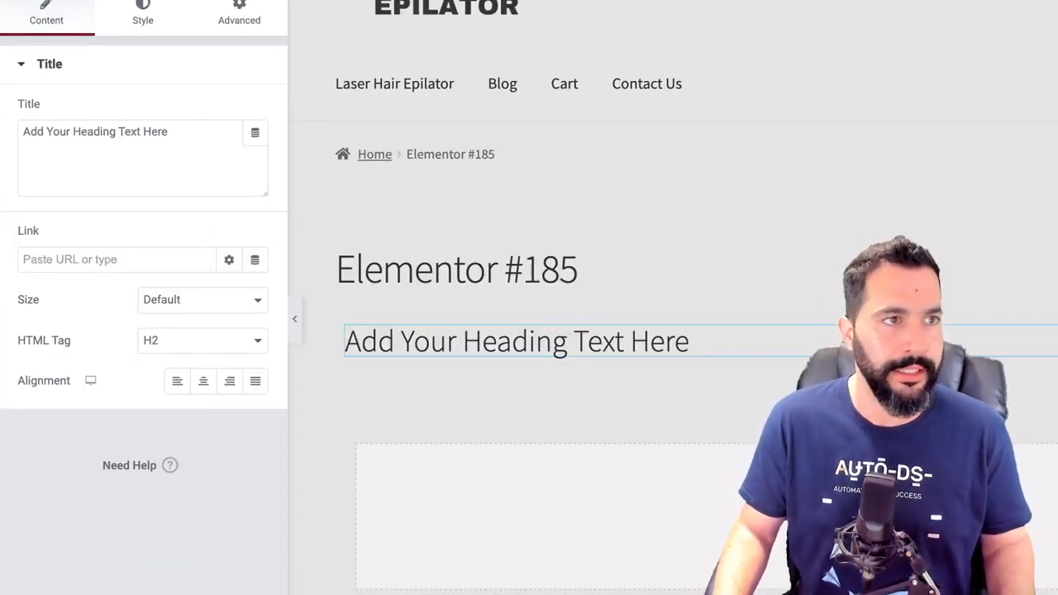
Open Elementor's Theme Builder and examine the customizable site parts, from Header and Footer to the 404 page.
click(23, 1)
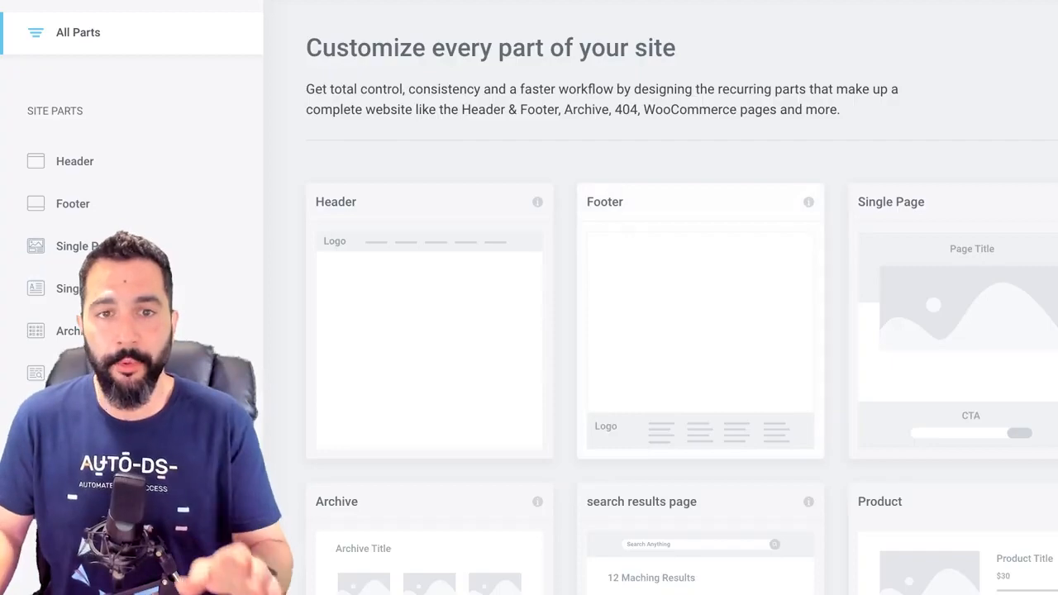
scroll(697, 189, down, 2)
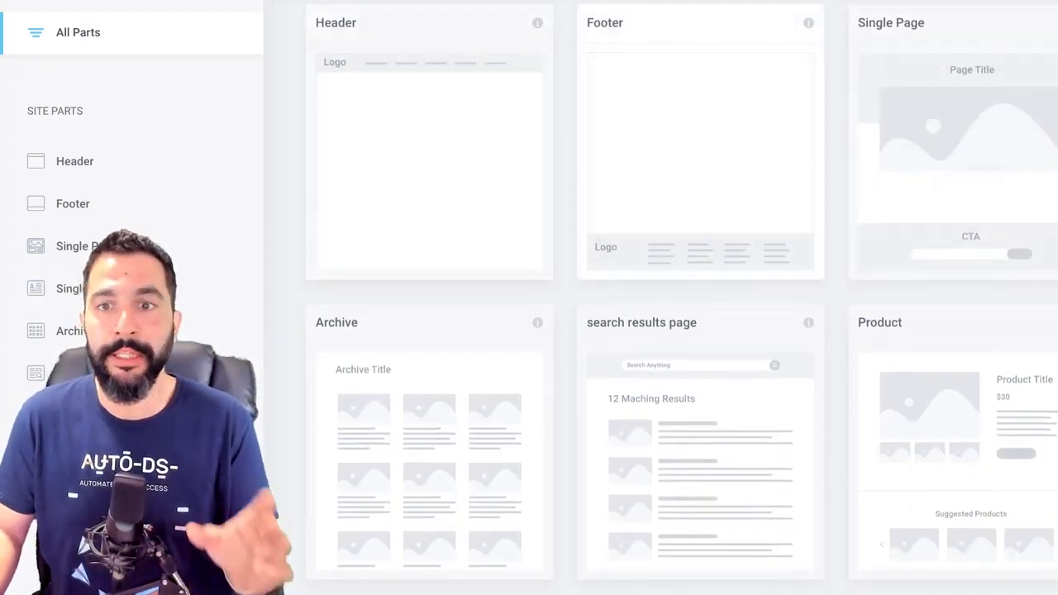
scroll(698, 298, down, 3)
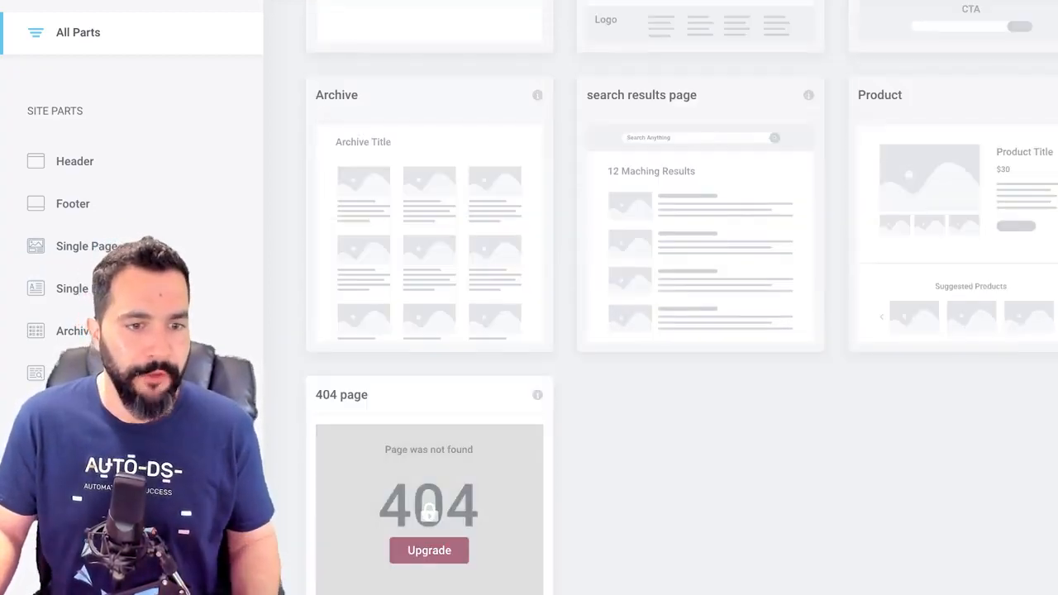
scroll(697, 298, up, 5)
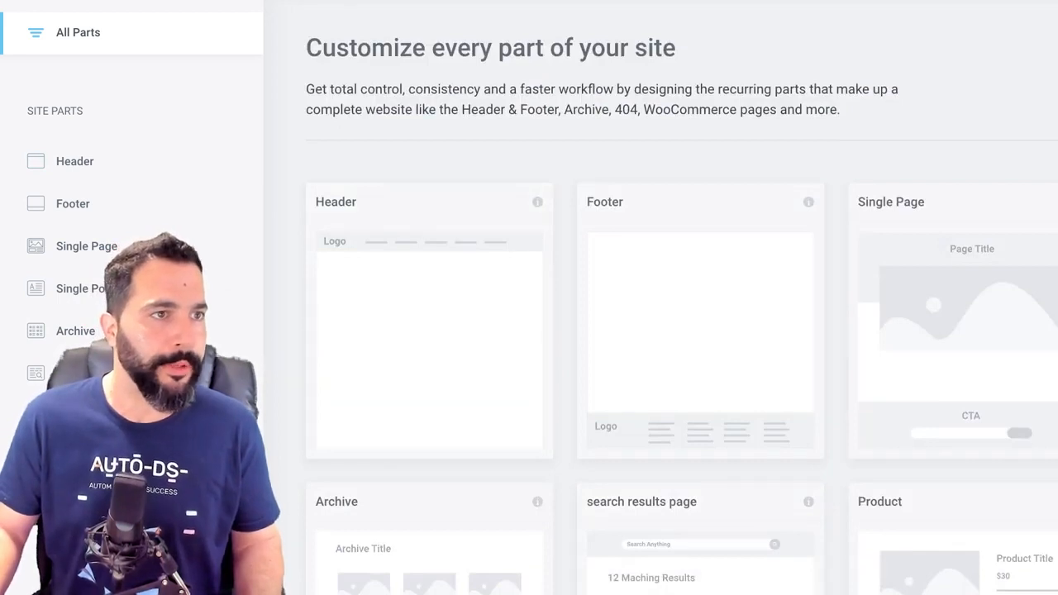
scroll(133, 273, left, 5)
Return to the Elementor page editor and look through the Basic widgets, such as Heading, Image, Video and Google Maps.
key(Return)
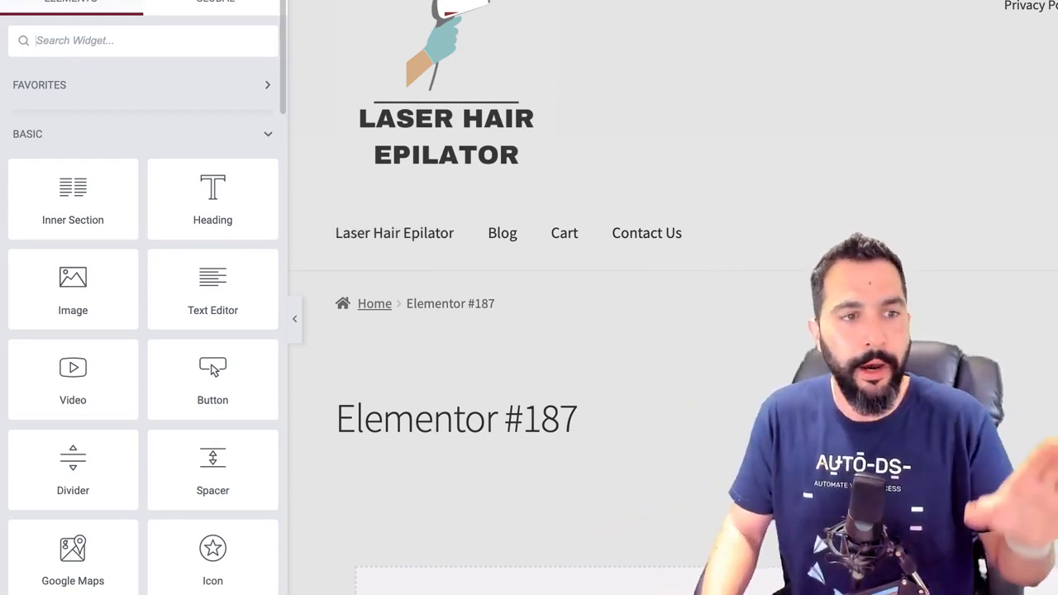
scroll(213, 224, down, 9)
scroll(212, 223, down, 8)
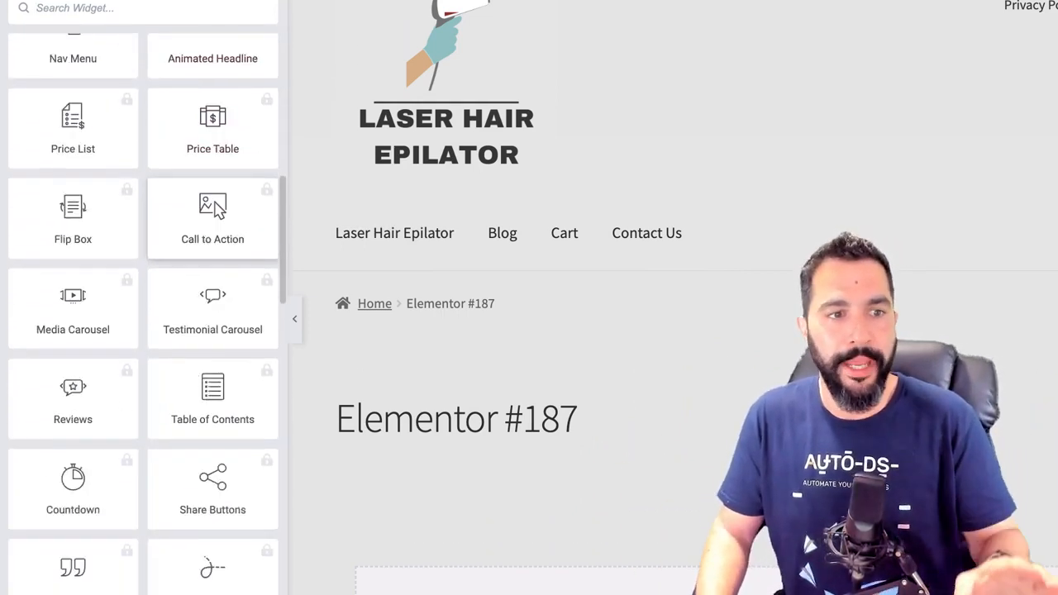
scroll(212, 223, up, 10)
scroll(72, 182, up, 5)
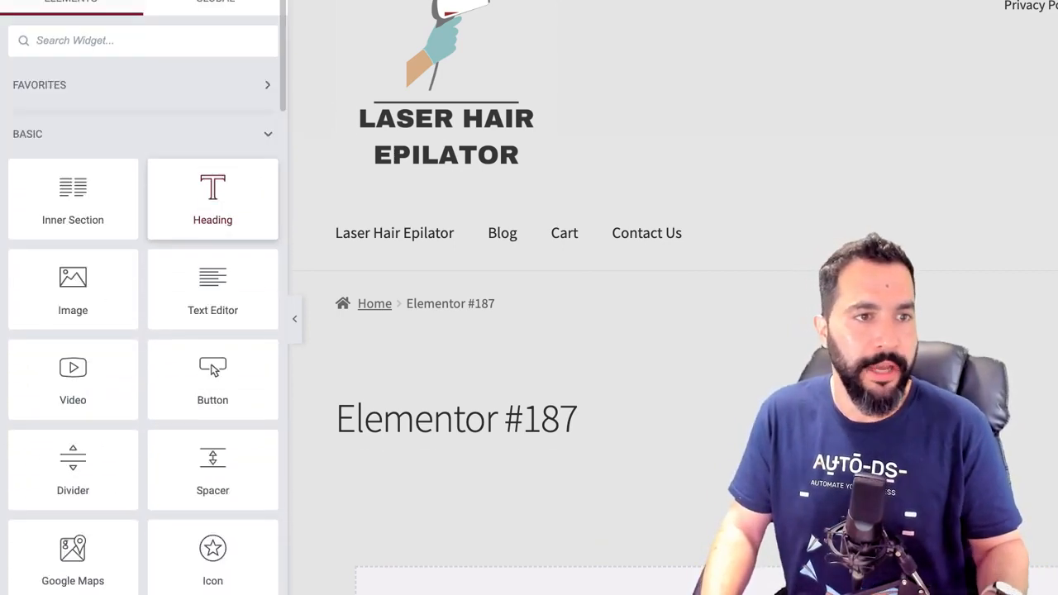
scroll(73, 182, down, 1)
scroll(73, 182, up, 1)
scroll(73, 182, down, 1)
scroll(73, 207, down, 4)
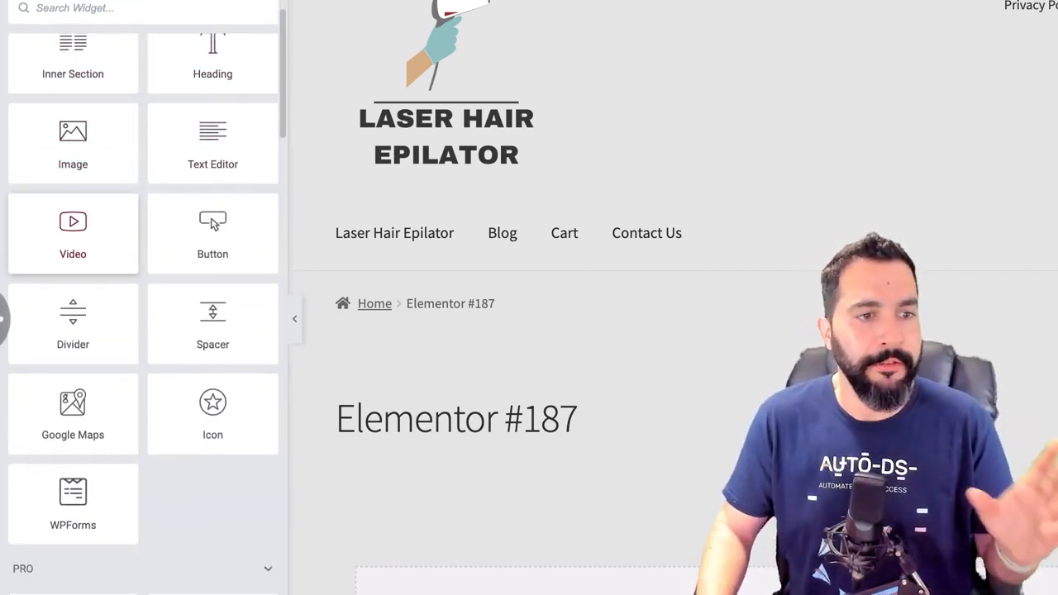
scroll(73, 207, down, 1)
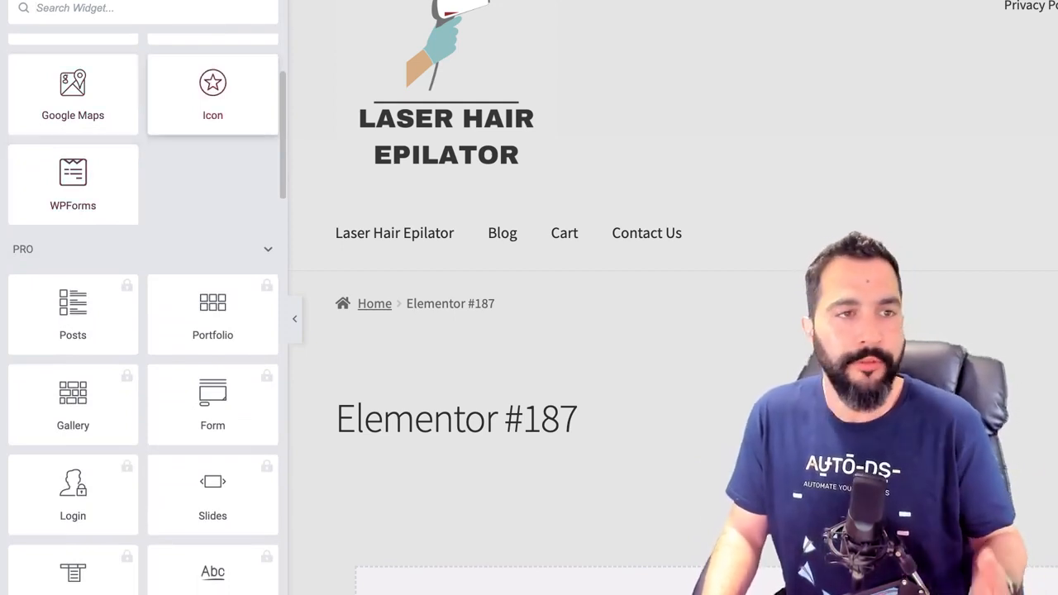
Examine the locked Pro widgets, from Posts and Portfolio through Reviews and Countdown to PayPal Button and Template.
scroll(73, 149, down, 5)
scroll(73, 136, up, 1)
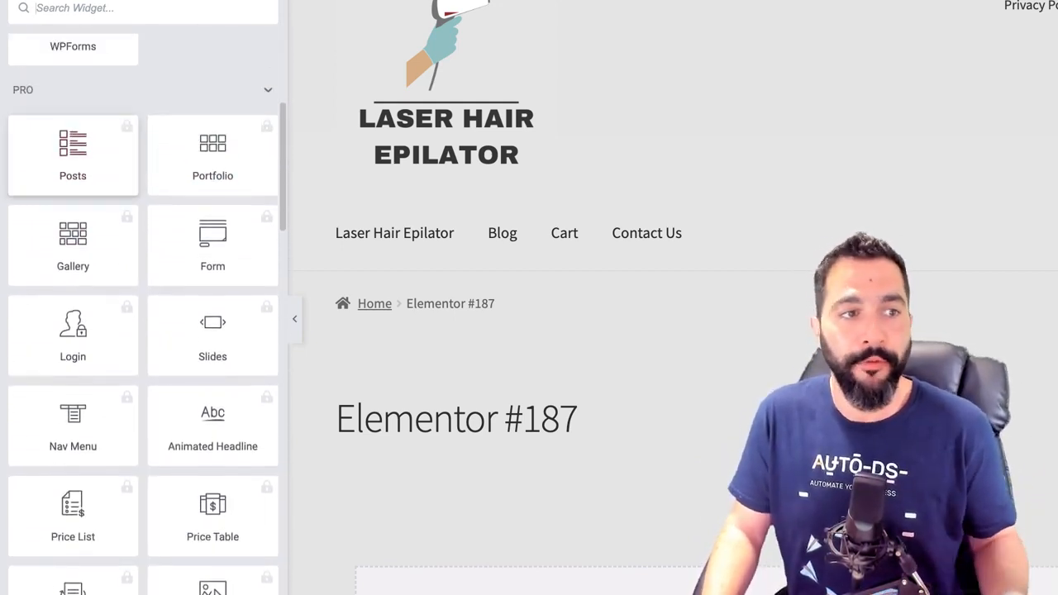
scroll(73, 137, down, 1)
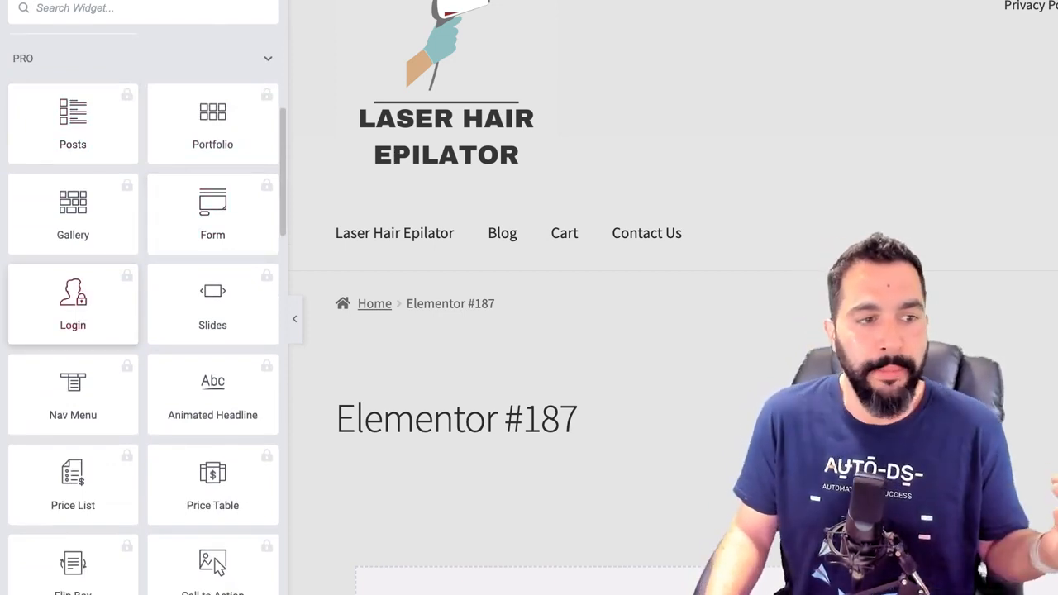
scroll(73, 306, down, 3)
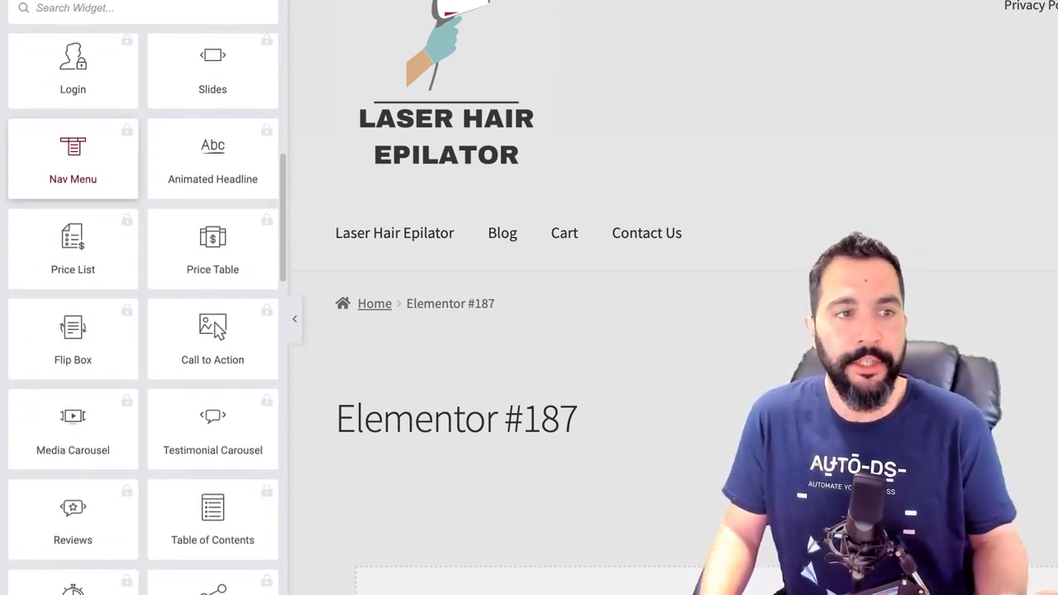
scroll(213, 170, down, 2)
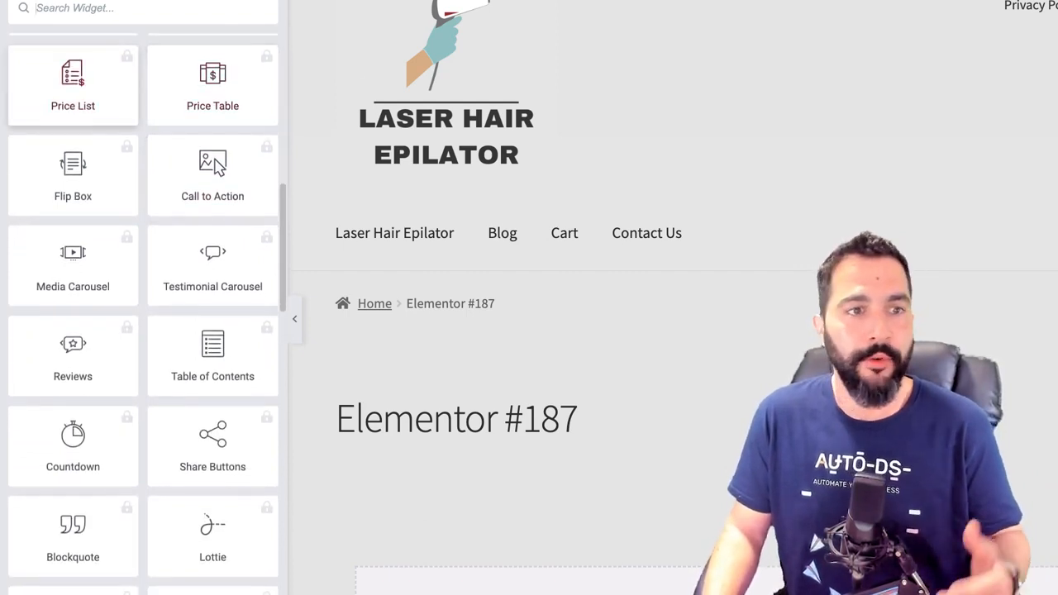
scroll(212, 182, down, 1)
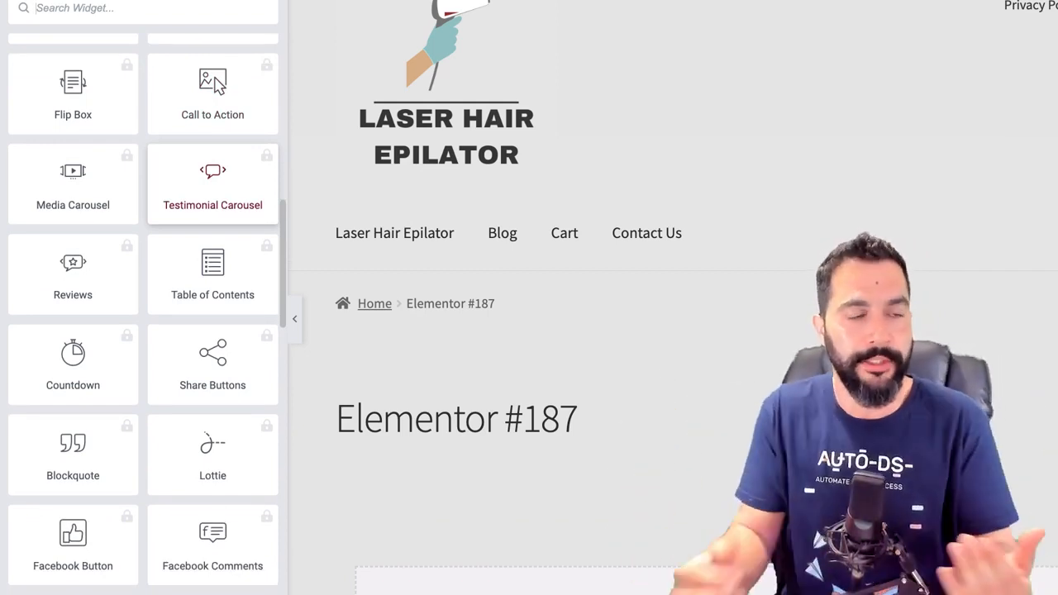
scroll(72, 215, down, 3)
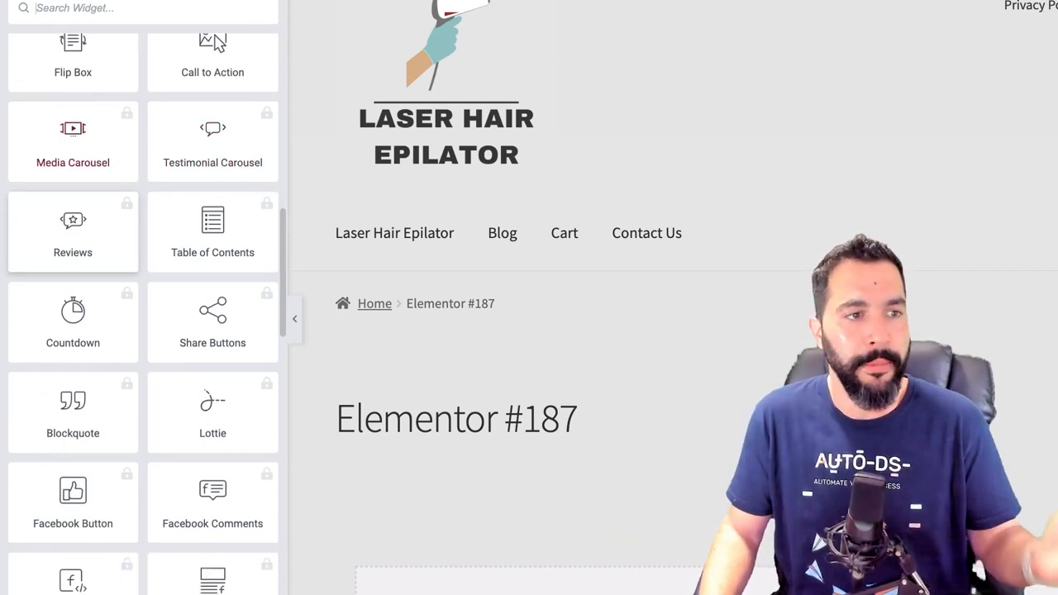
scroll(217, 397, down, 5)
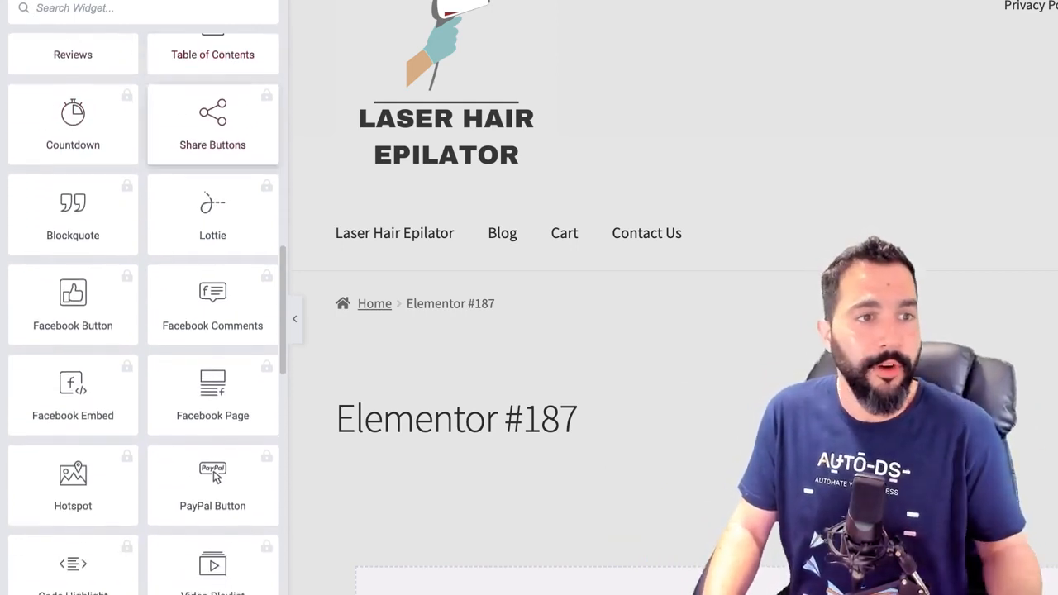
scroll(75, 79, down, 1)
scroll(74, 83, up, 1)
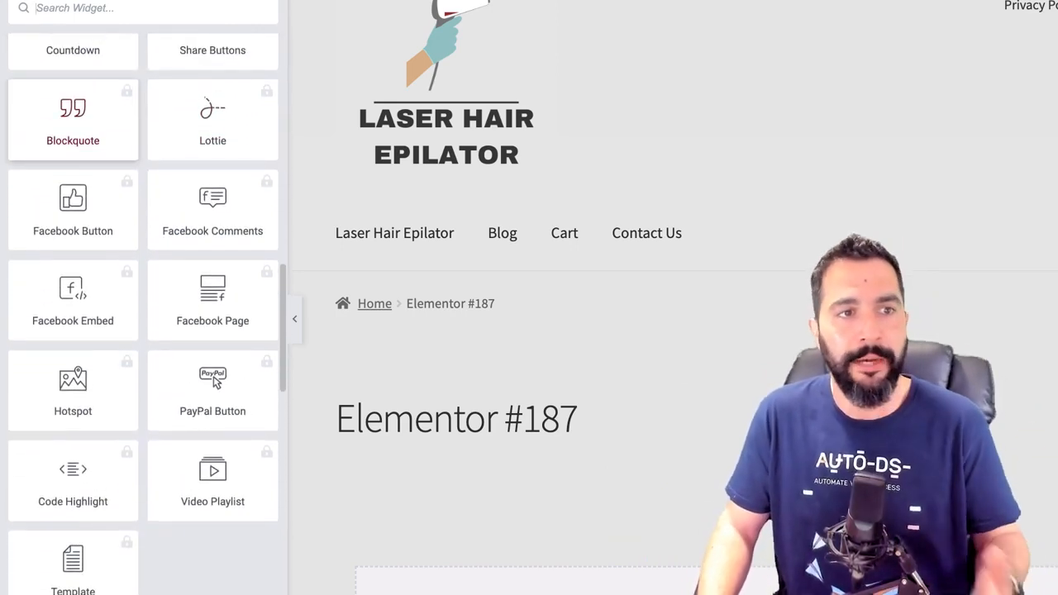
scroll(74, 91, down, 1)
scroll(212, 190, down, 5)
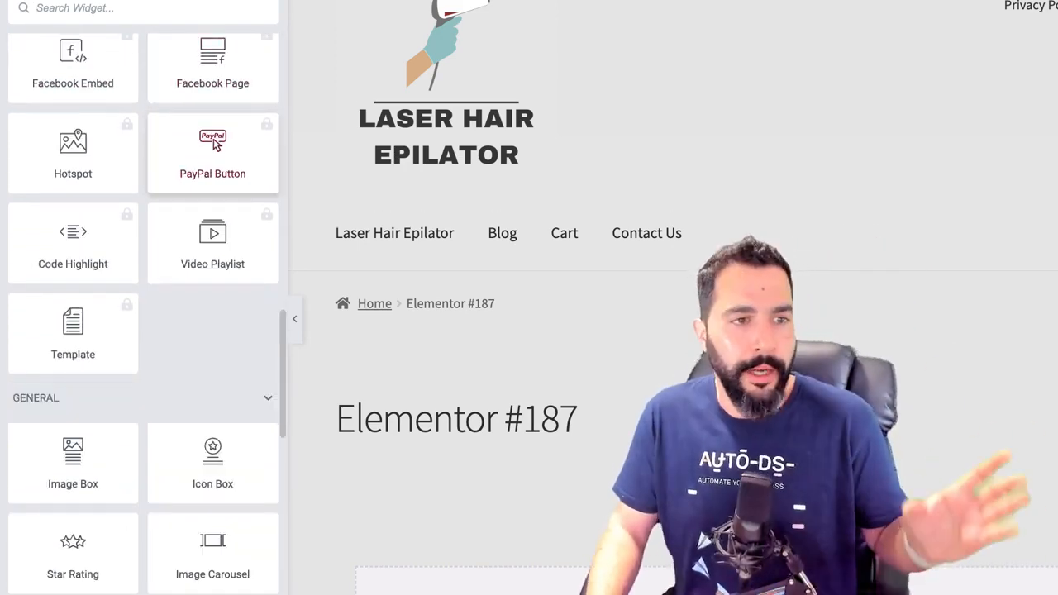
Look over the remaining widget categories down to Site, WooCommerce and WordPress, reopening the blank canvas in the Elementor editor.
scroll(215, 137, down, 9)
scroll(212, 116, down, 15)
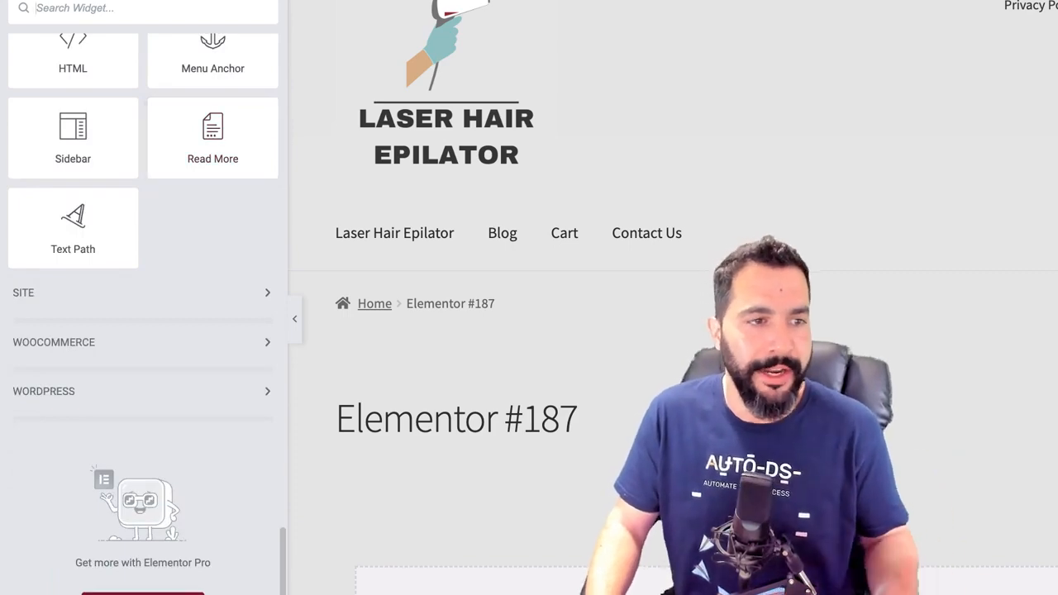
scroll(143, 297, up, 12)
scroll(143, 298, down, 12)
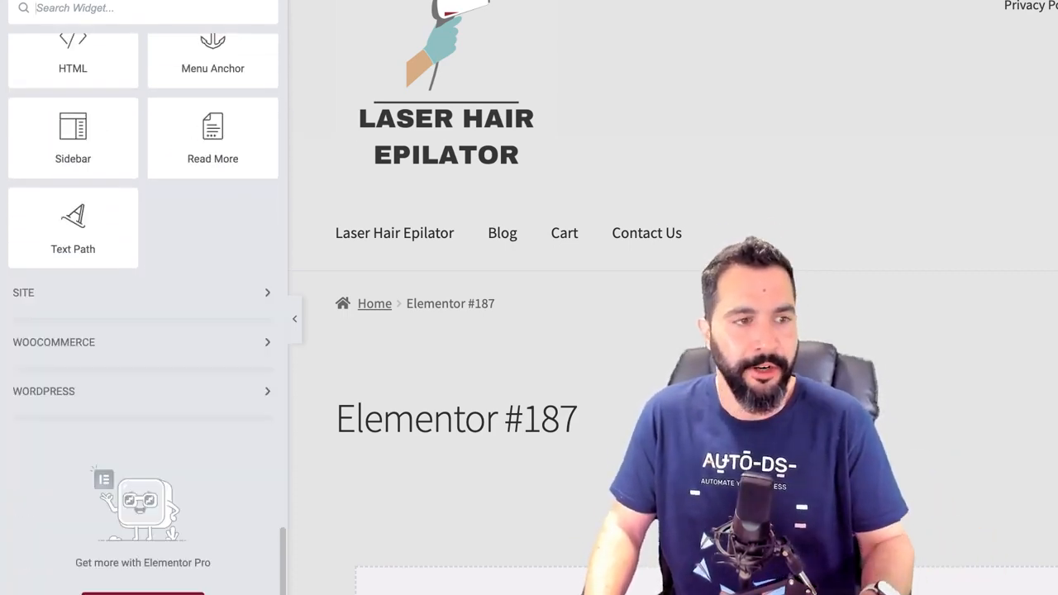
click(140, 292)
scroll(143, 297, down, 7)
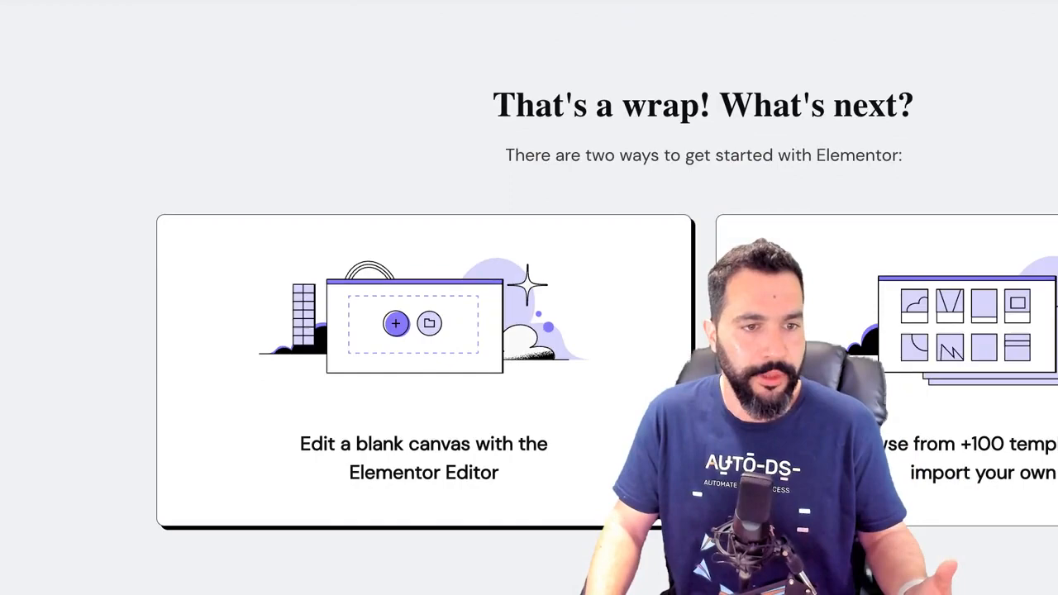
click(530, 289)
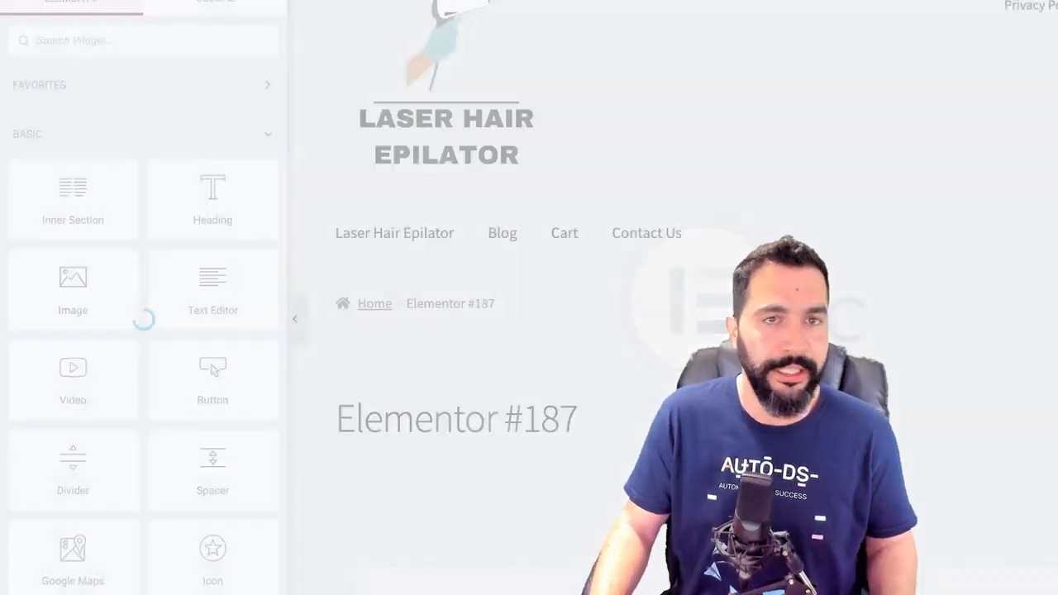
scroll(213, 190, down, 12)
scroll(212, 190, down, 8)
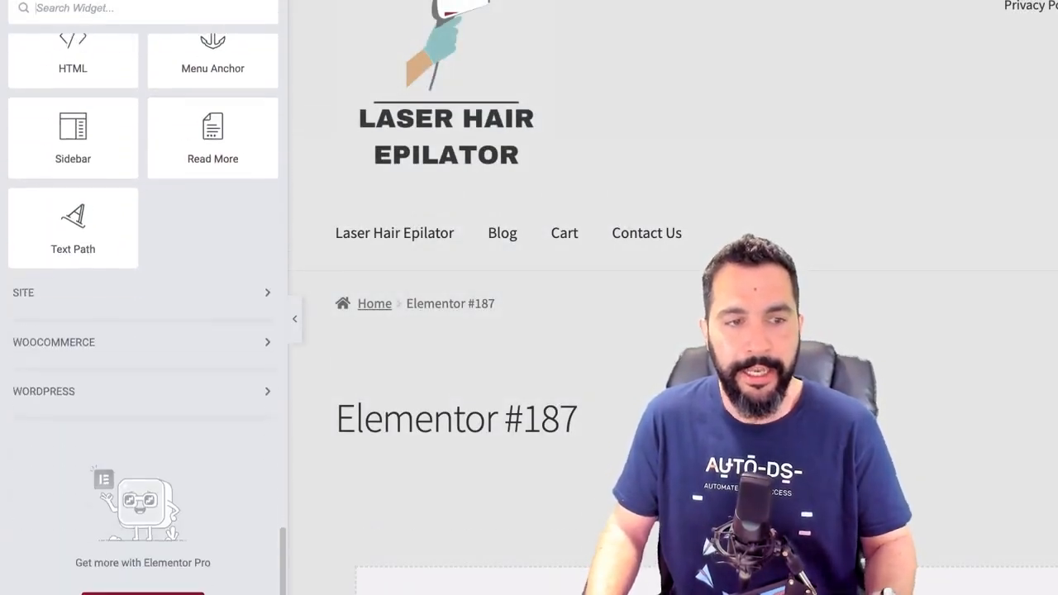
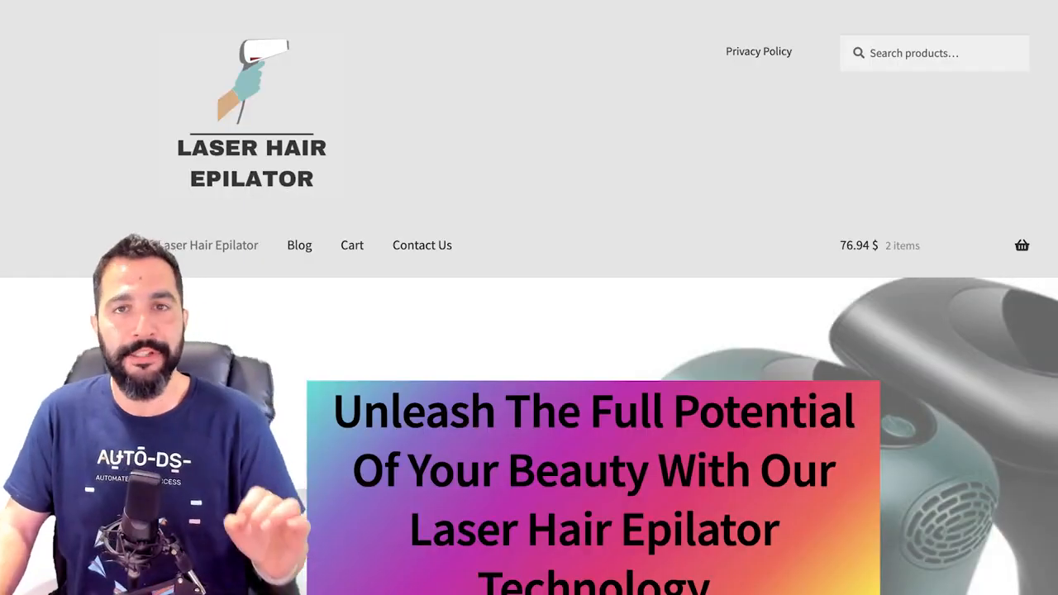
Review the Laser Hair Epilator storefront homepage, from its header and banner to the featured product.
scroll(530, 298, down, 6)
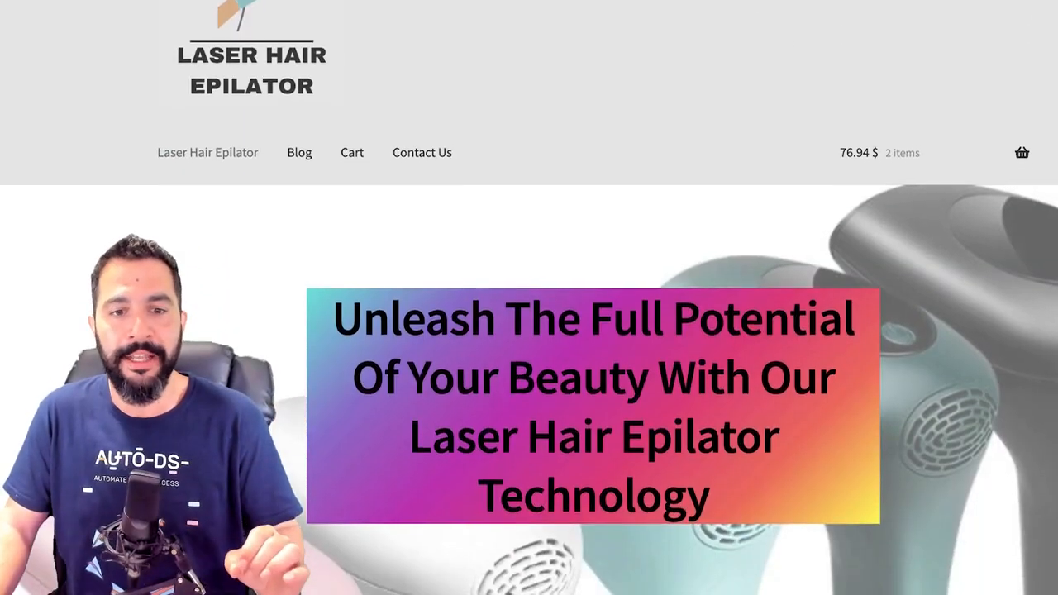
scroll(529, 298, down, 4)
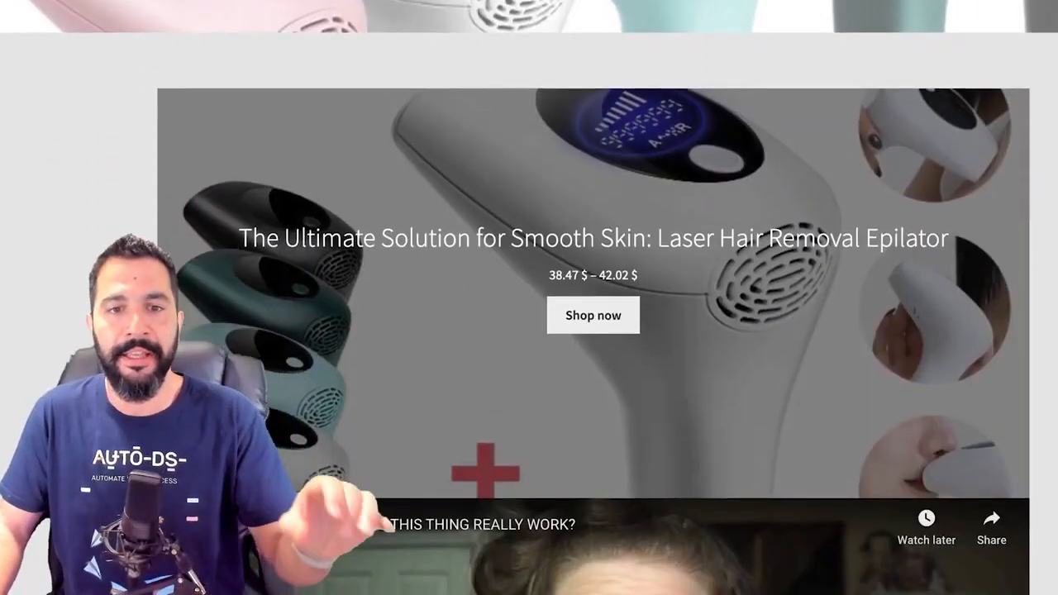
scroll(530, 298, up, 10)
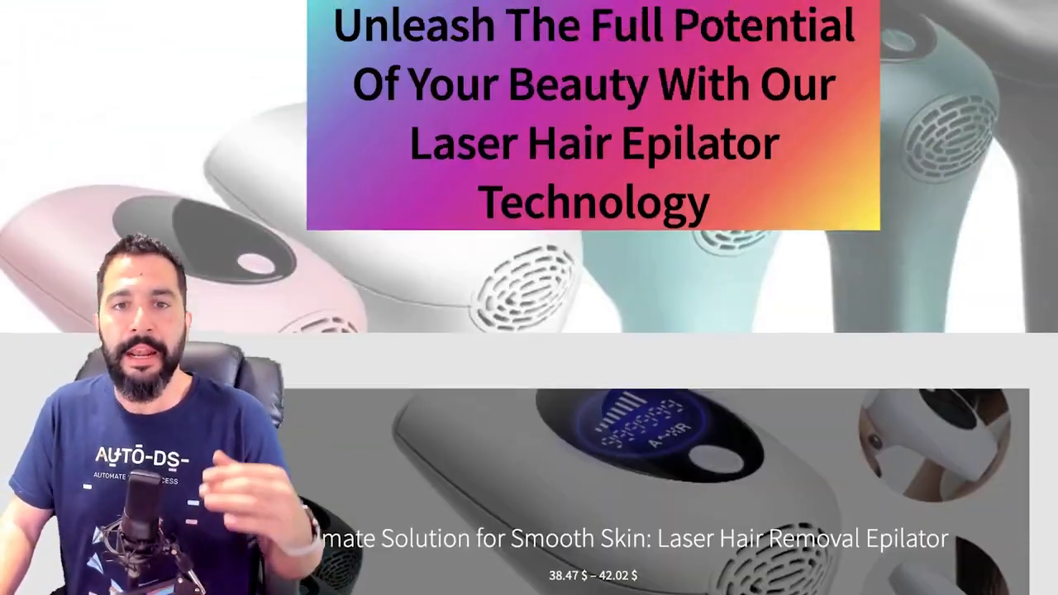
scroll(529, 298, up, 3)
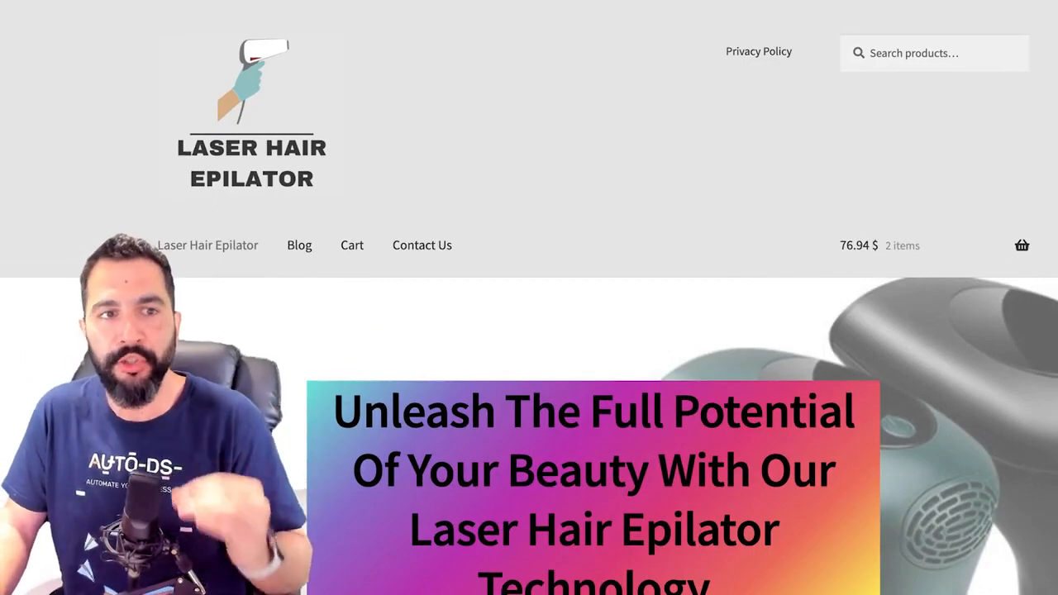
scroll(529, 298, down, 6)
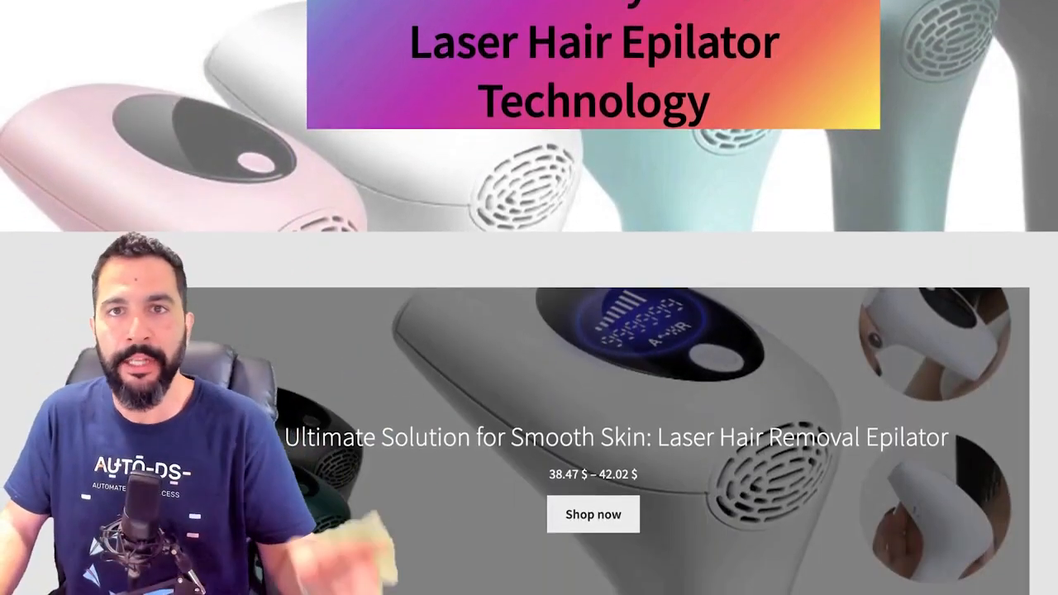
scroll(529, 297, up, 3)
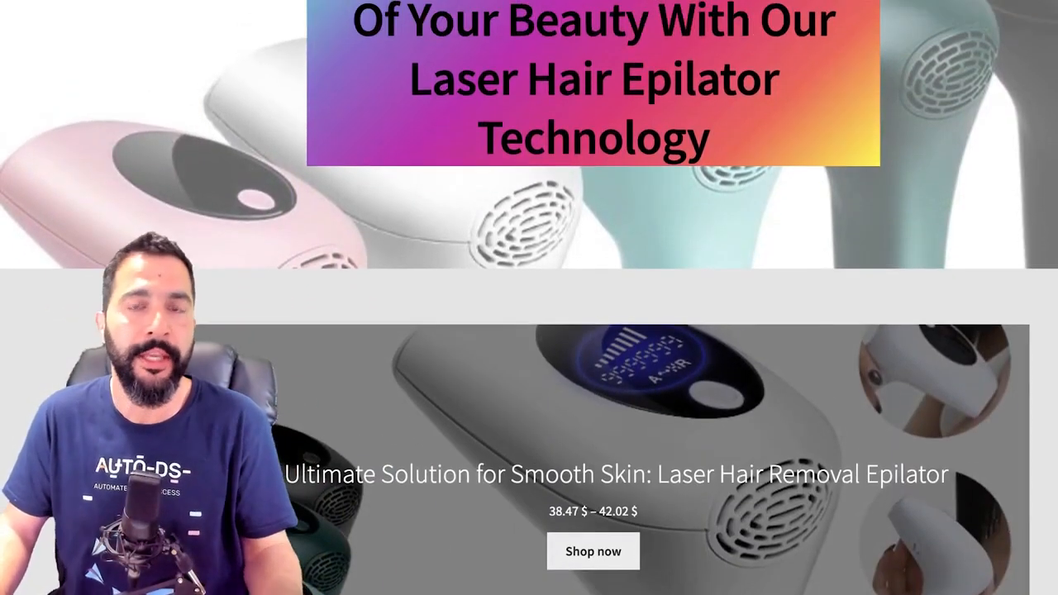
scroll(530, 298, down, 1)
scroll(529, 298, down, 3)
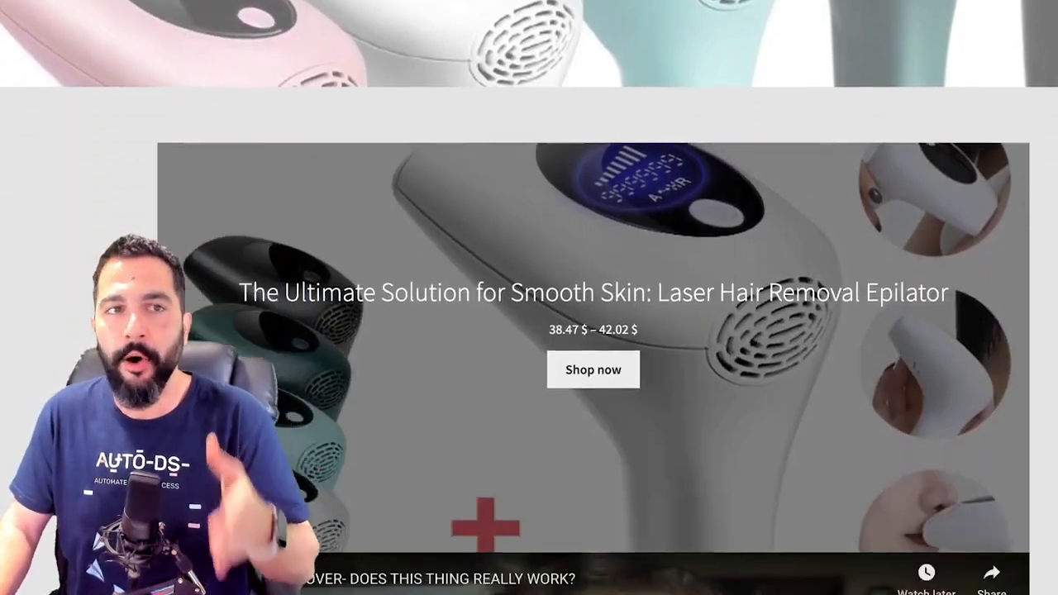
scroll(530, 298, up, 8)
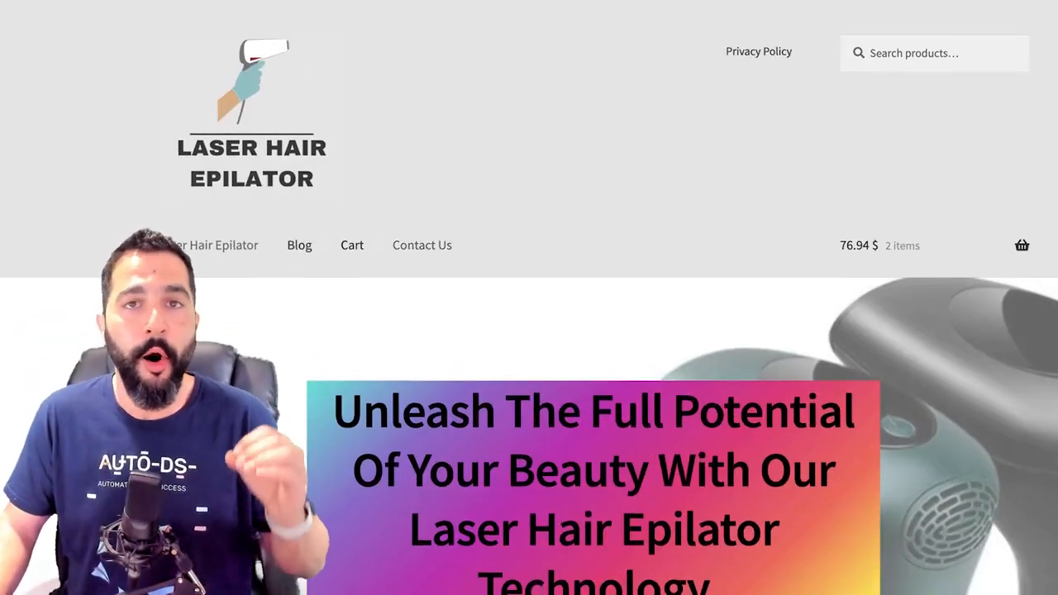
scroll(529, 298, down, 9)
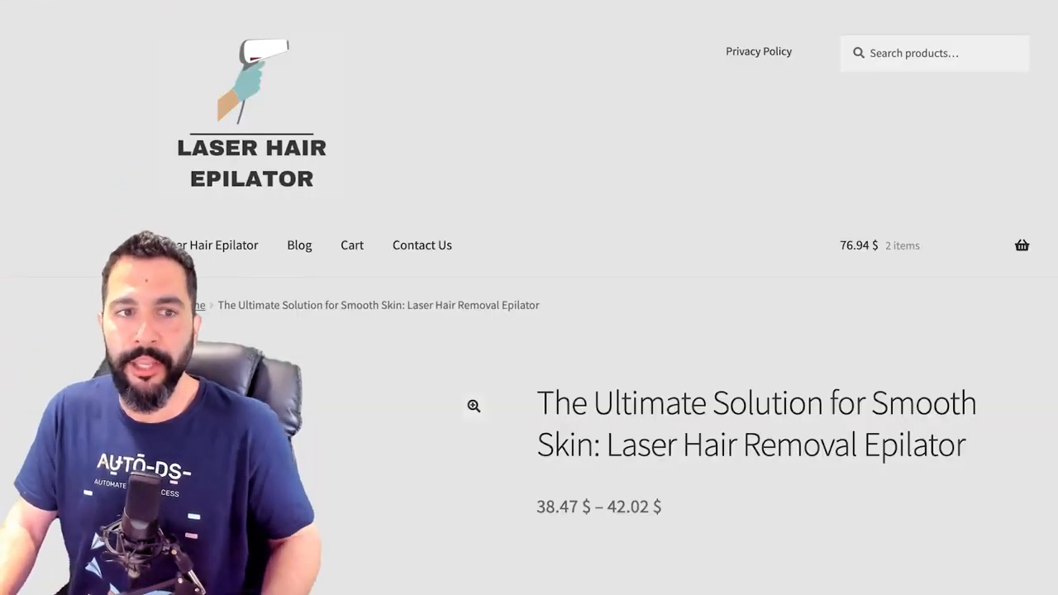
Examine the Laser Hair Removal Epilator product page, including its gallery, Color and Plug Type options, video and description.
scroll(530, 331, down, 4)
scroll(529, 331, up, 3)
scroll(529, 297, down, 5)
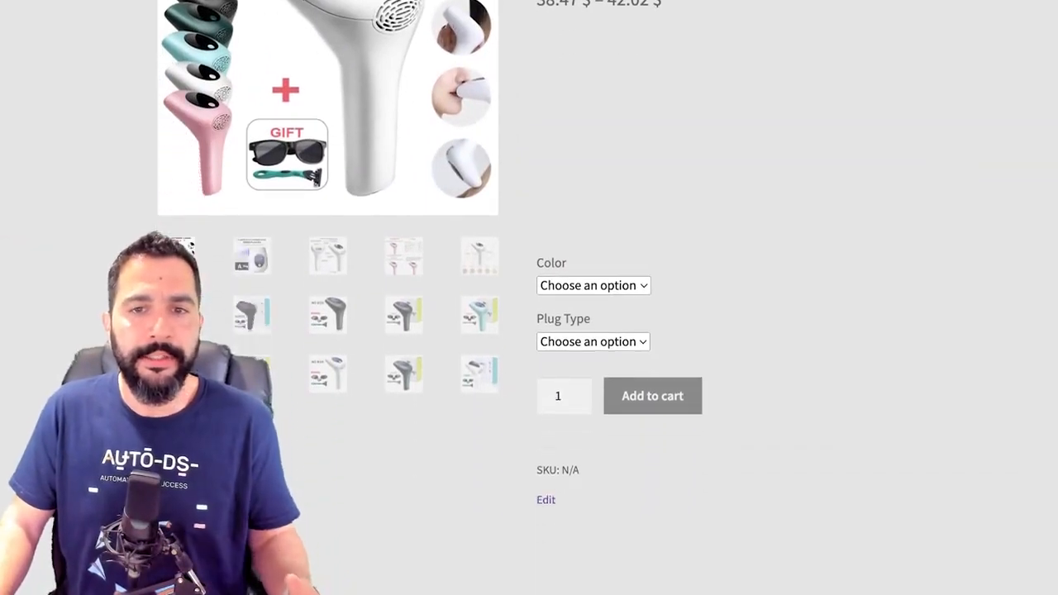
scroll(529, 298, down, 11)
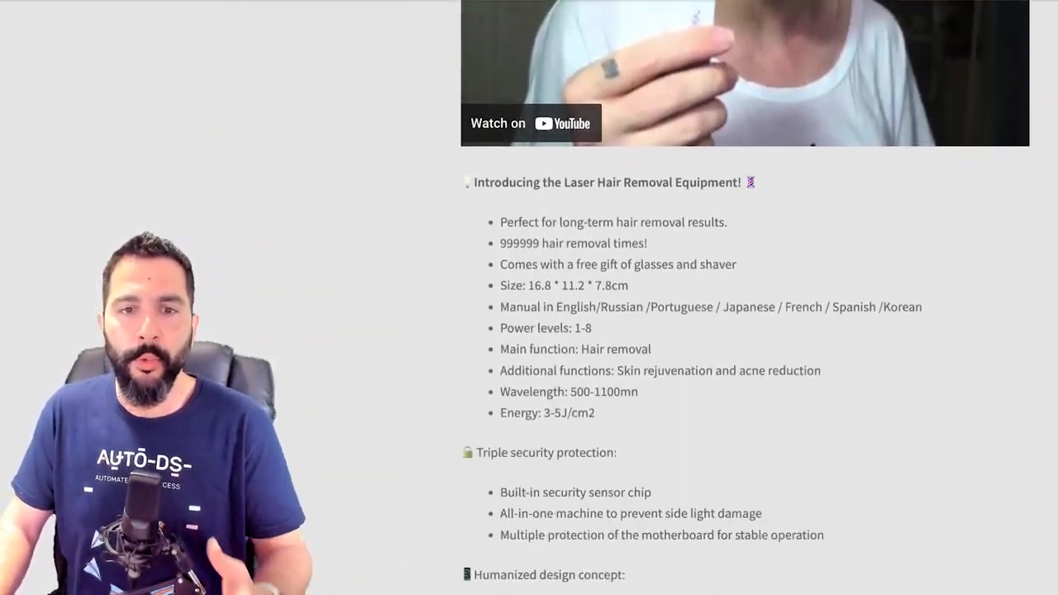
scroll(529, 298, down, 6)
scroll(530, 298, up, 17)
scroll(529, 298, up, 6)
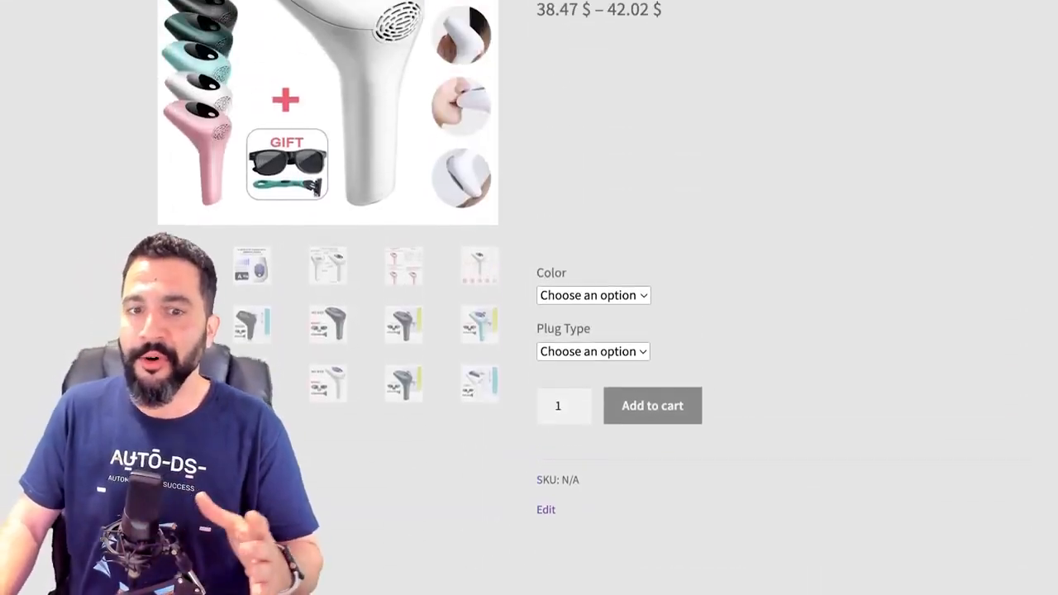
scroll(529, 297, up, 5)
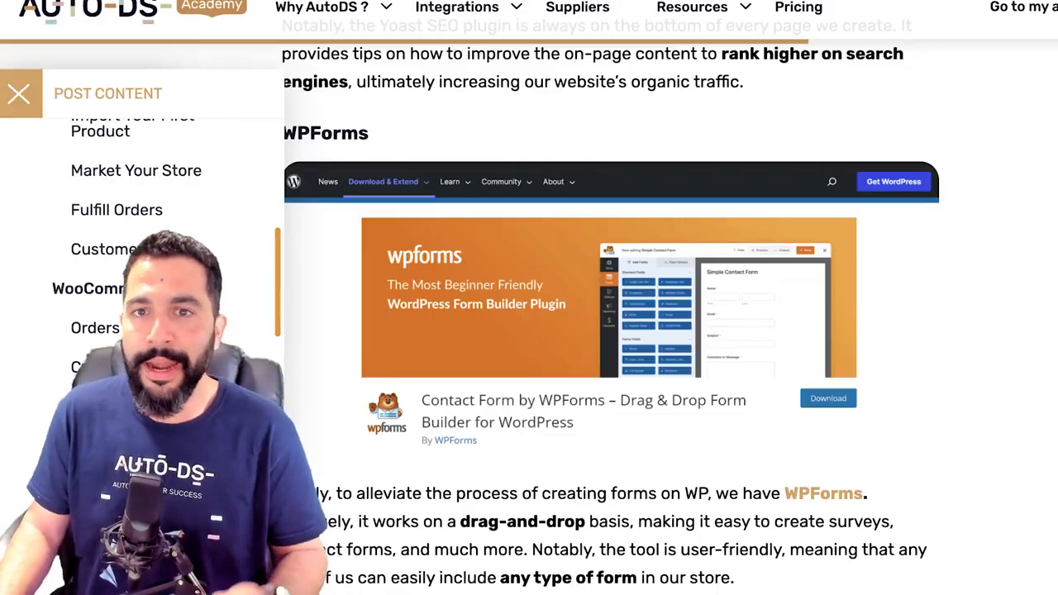
Look back through the recommended WordPress plugins in the AutoDS Academy article, from WPForms up past Redirection and MonsterInsights.
scroll(610, 331, down, 1)
scroll(610, 331, up, 10)
scroll(610, 331, up, 15)
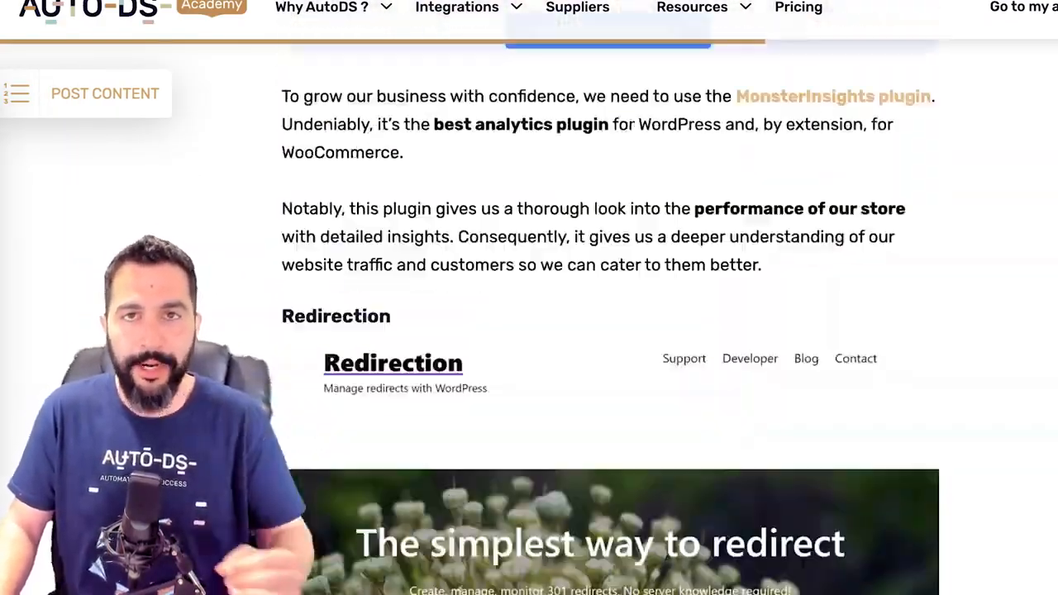
scroll(611, 331, up, 15)
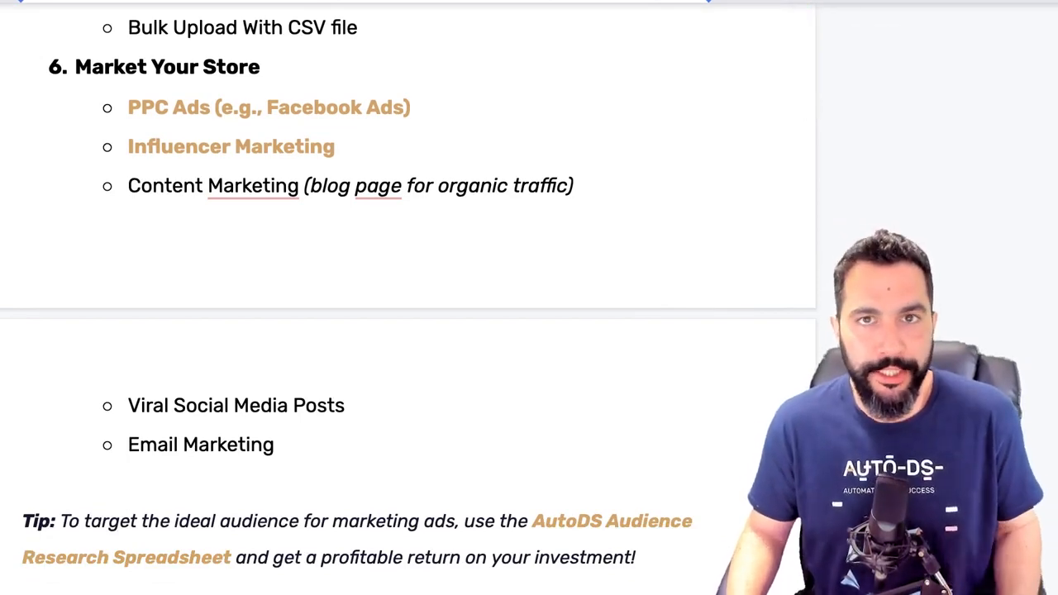
Skim the WooCommerce dropshipping checklist in Google Docs from Market Your Store to Customer Service, returning to its opening section.
scroll(405, 298, up, 1)
scroll(405, 297, down, 5)
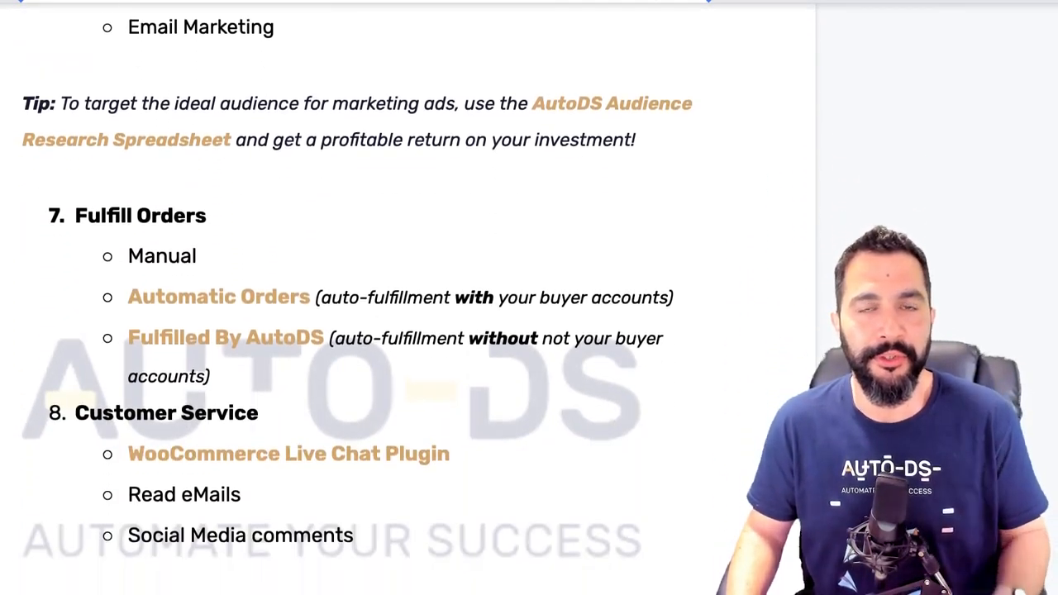
scroll(355, 298, down, 5)
scroll(405, 297, up, 10)
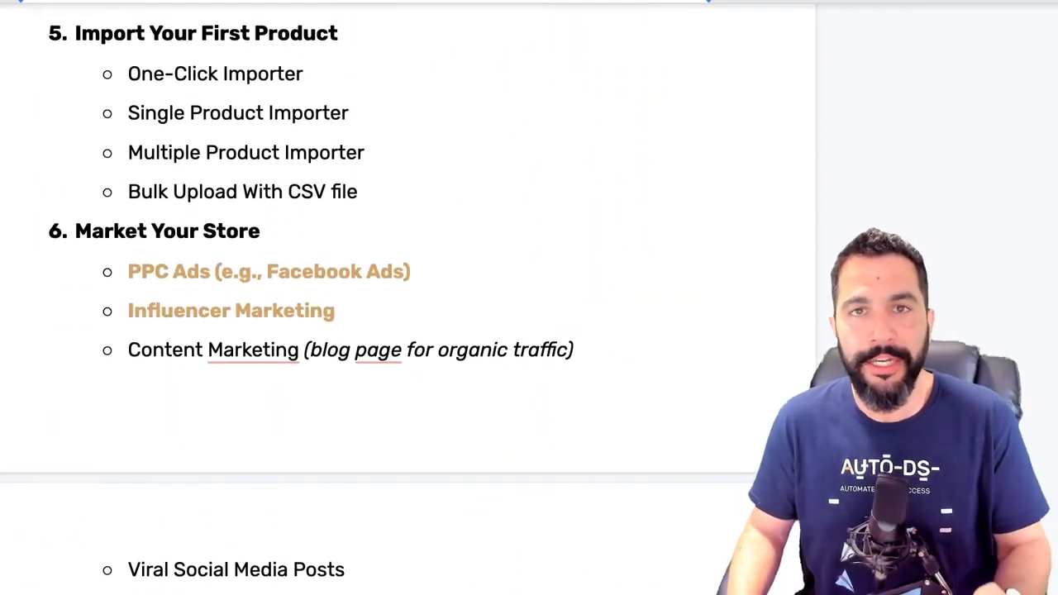
scroll(405, 297, down, 6)
scroll(405, 298, down, 3)
scroll(405, 298, up, 5)
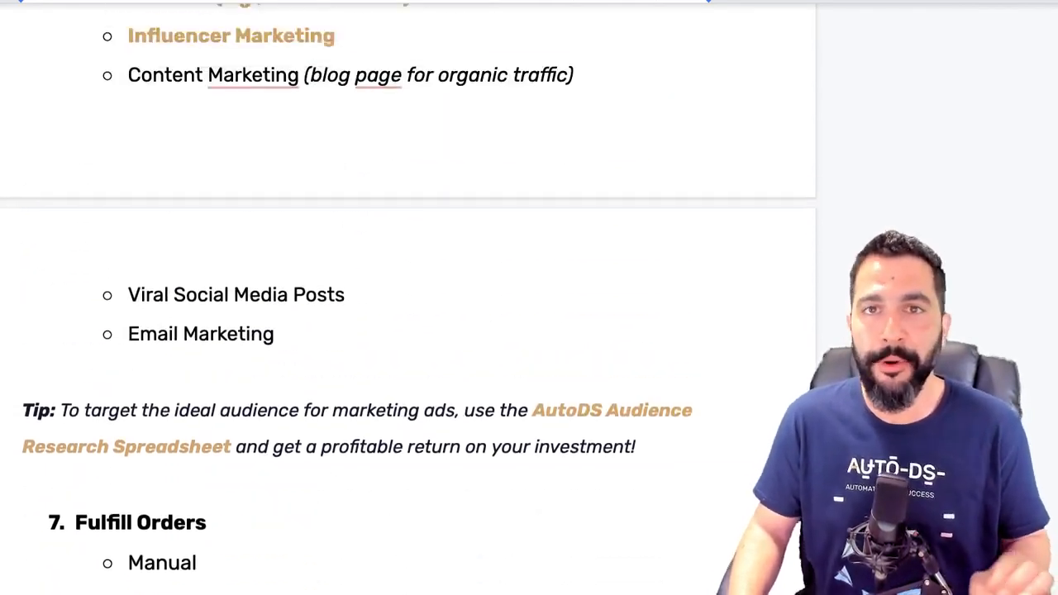
scroll(405, 298, up, 8)
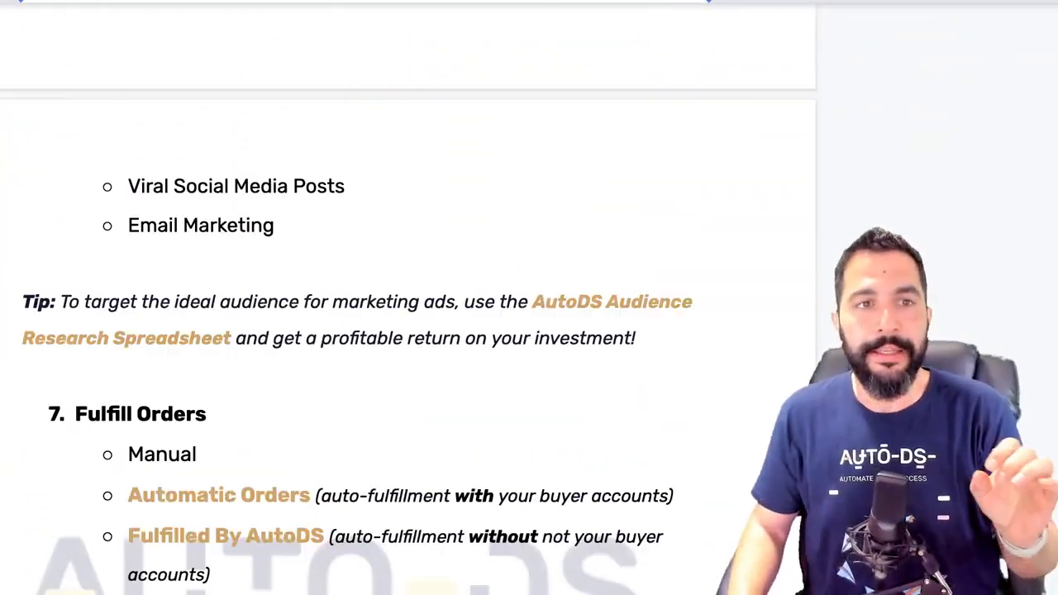
scroll(397, 298, up, 15)
scroll(397, 298, down, 2)
scroll(397, 298, up, 1)
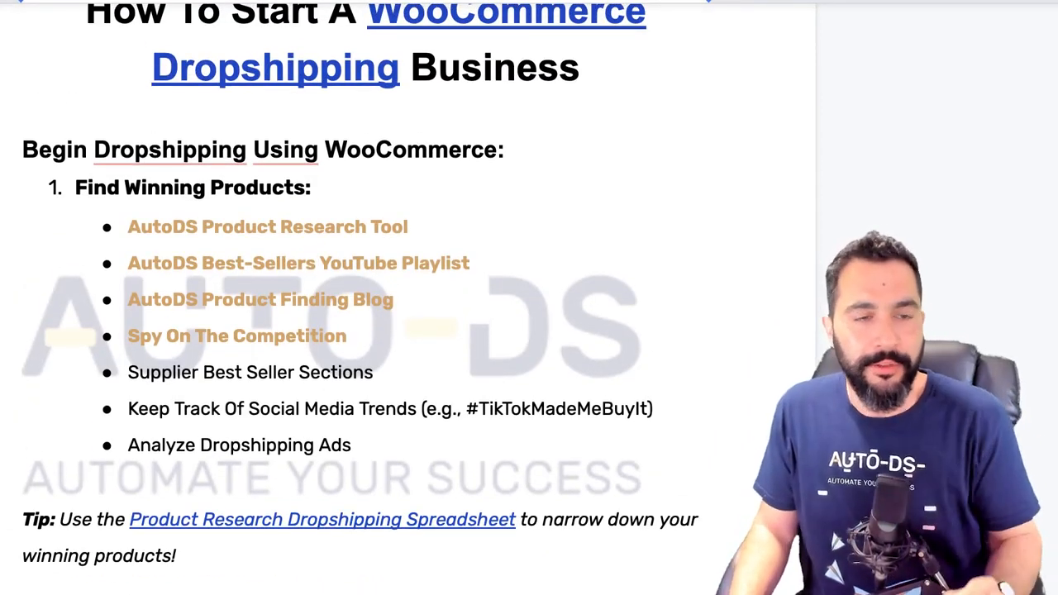
Preview the Product Research Dropshipping Spreadsheet link and the Select A Dropshipping Supplier link in the checklist.
scroll(397, 298, down, 6)
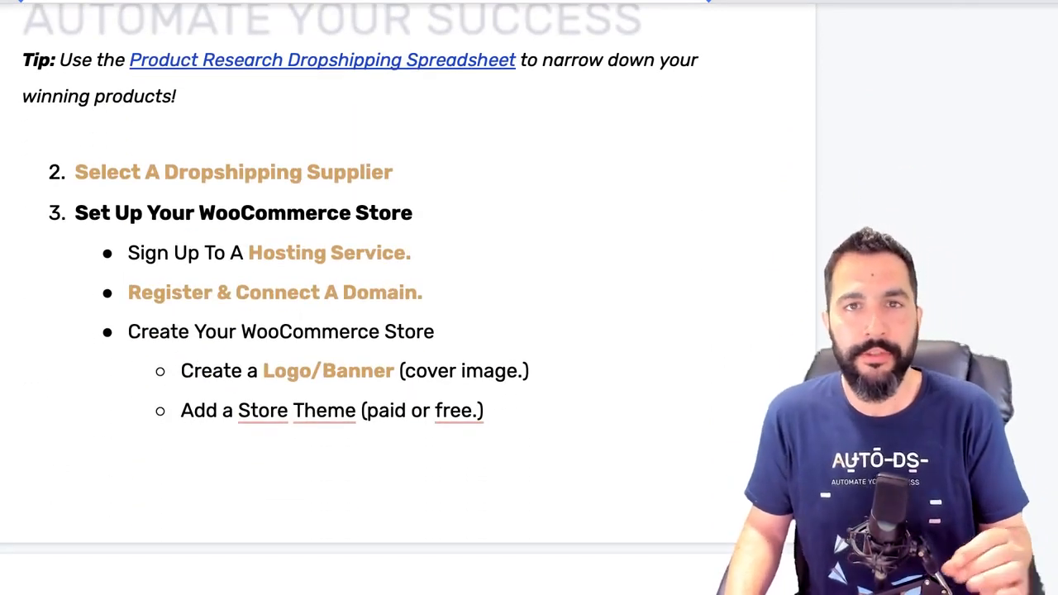
scroll(397, 298, up, 2)
click(278, 183)
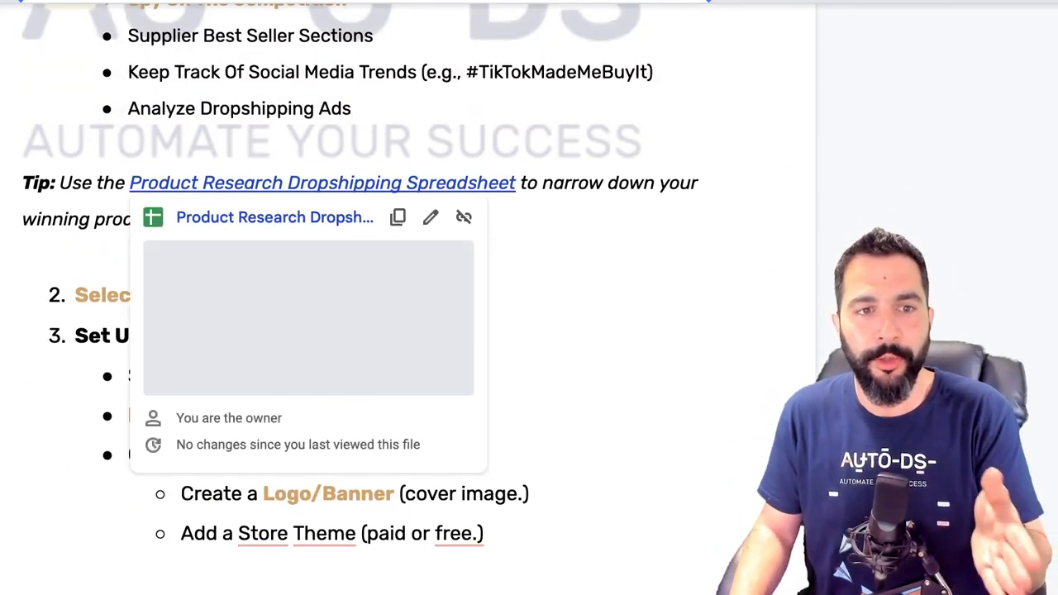
click(531, 295)
scroll(397, 298, down, 2)
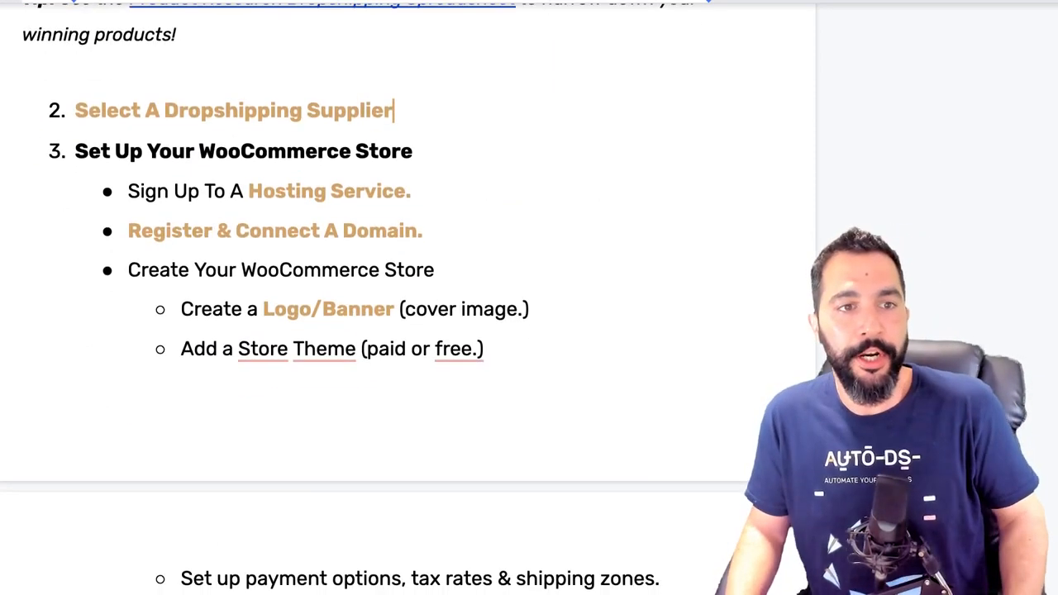
click(162, 111)
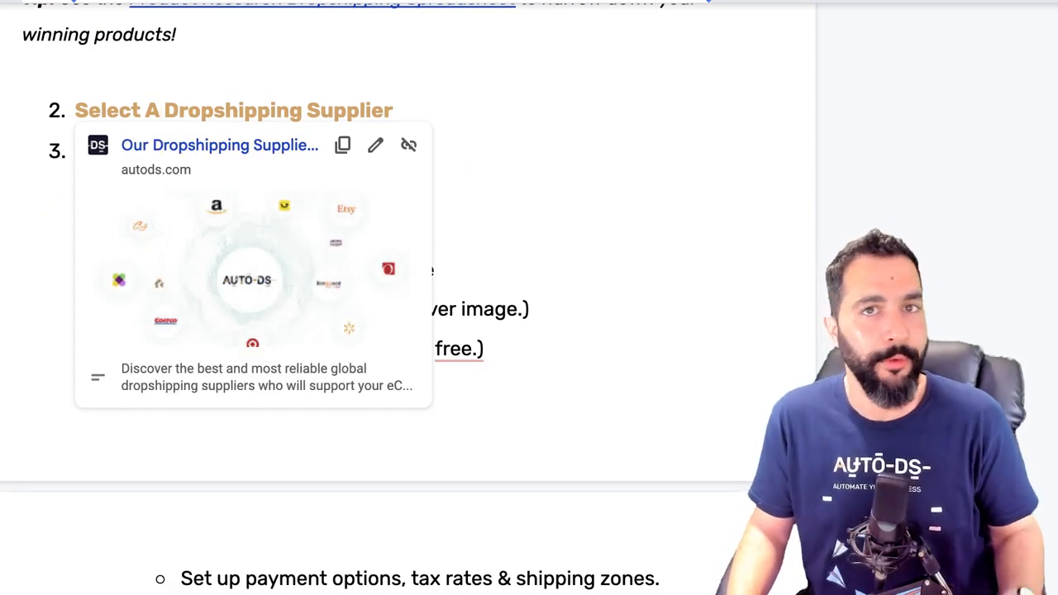
double_click(463, 197)
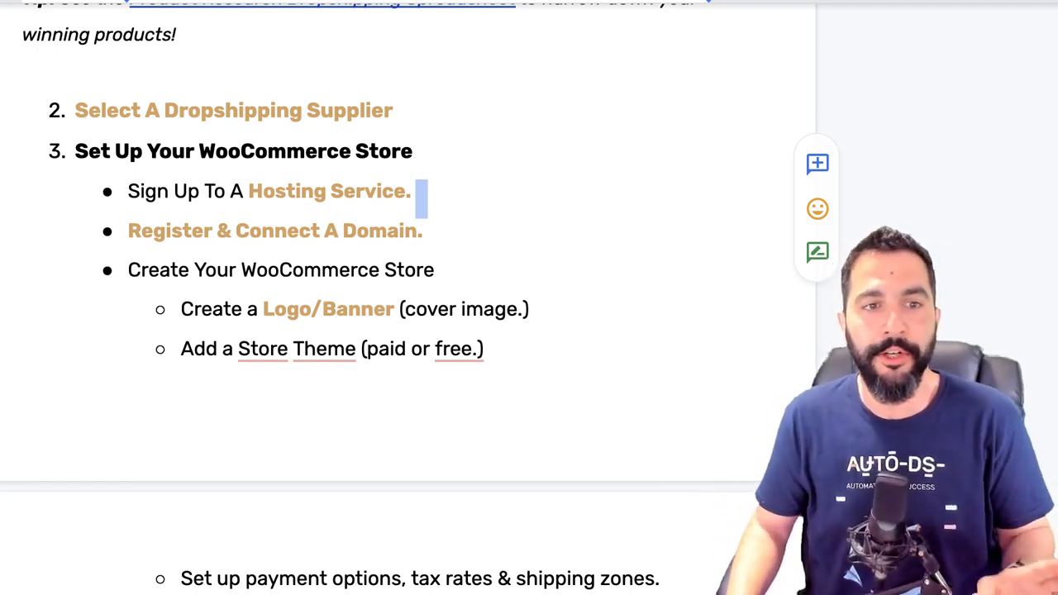
Review the Set Up Your WooCommerce Store items covering the hosting service, domain, logo/banner and store theme.
click(288, 192)
double_click(422, 192)
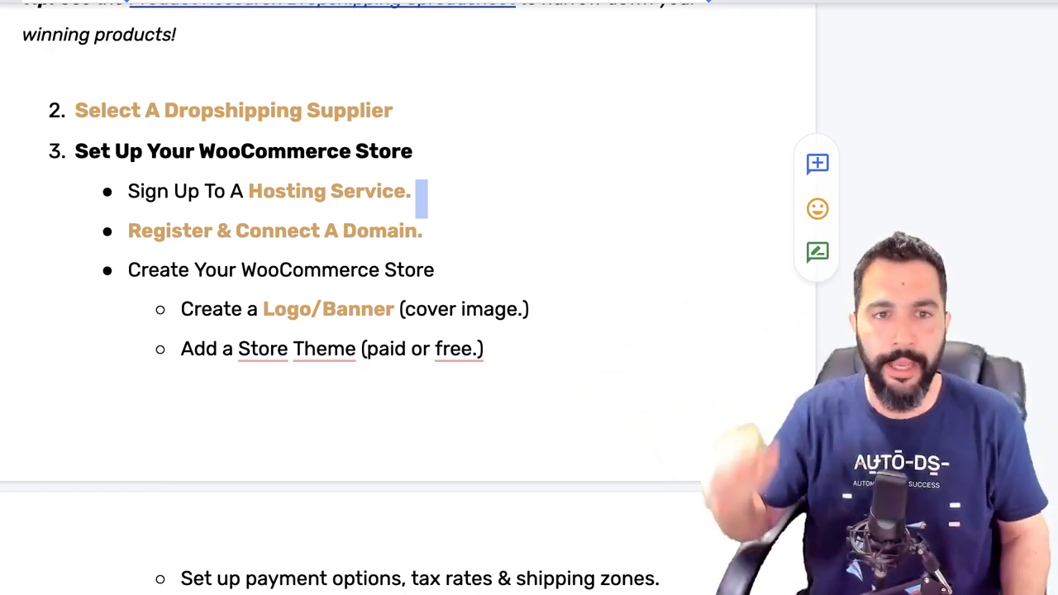
scroll(405, 298, up, 1)
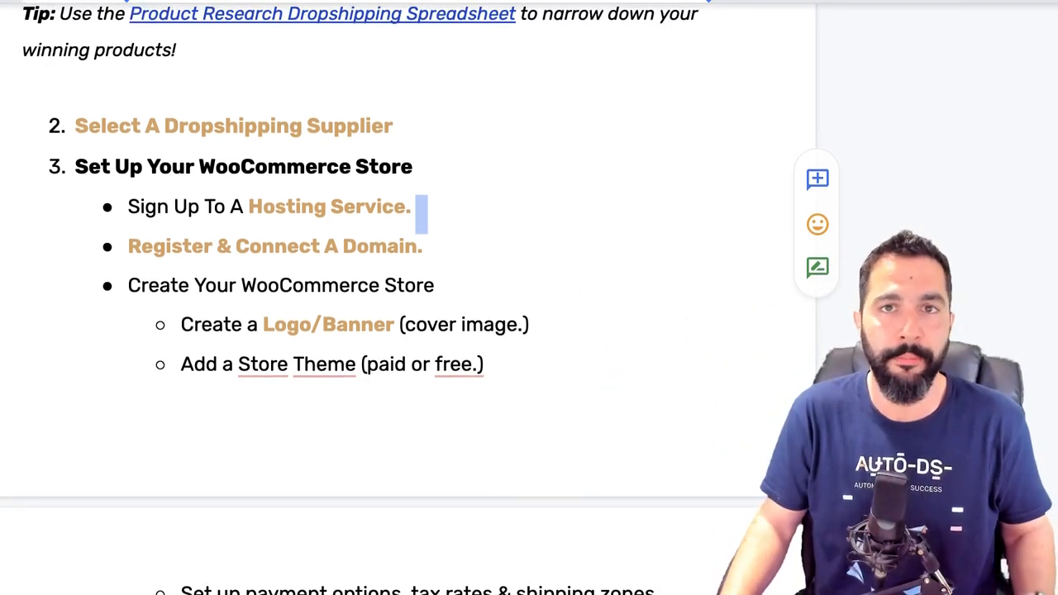
scroll(405, 298, down, 1)
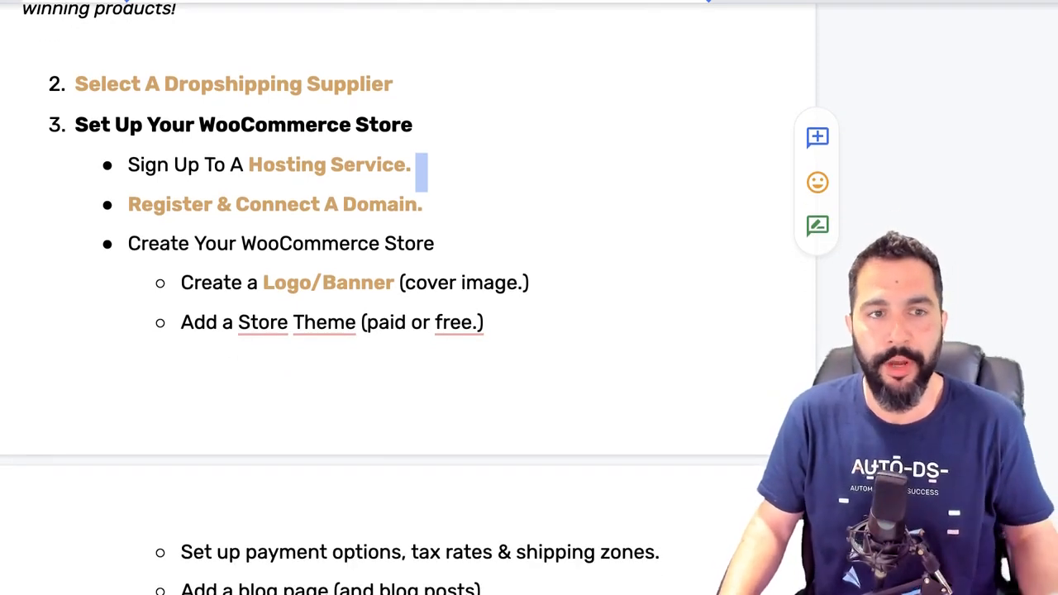
scroll(405, 298, down, 1)
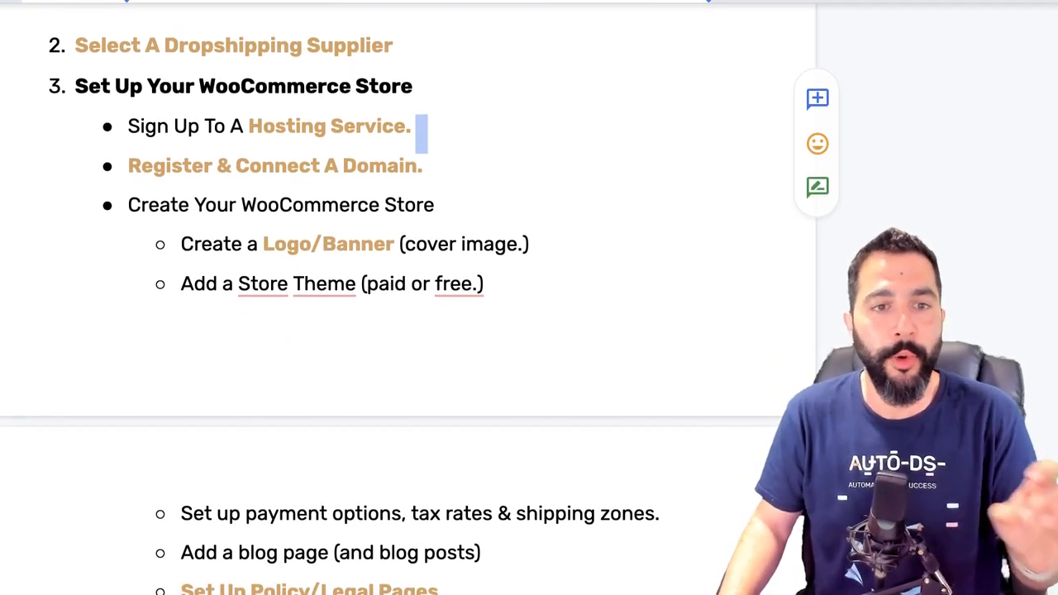
scroll(405, 298, down, 2)
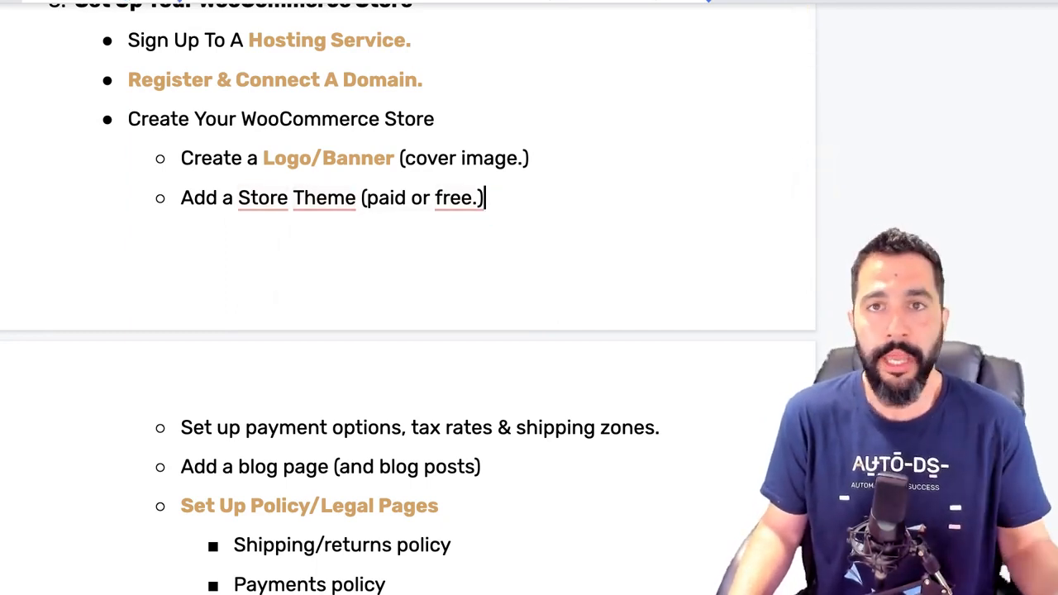
Highlight the Policy/Legal Pages sub-items from Shipping/returns policy to Who We Are.
scroll(405, 331, down, 3)
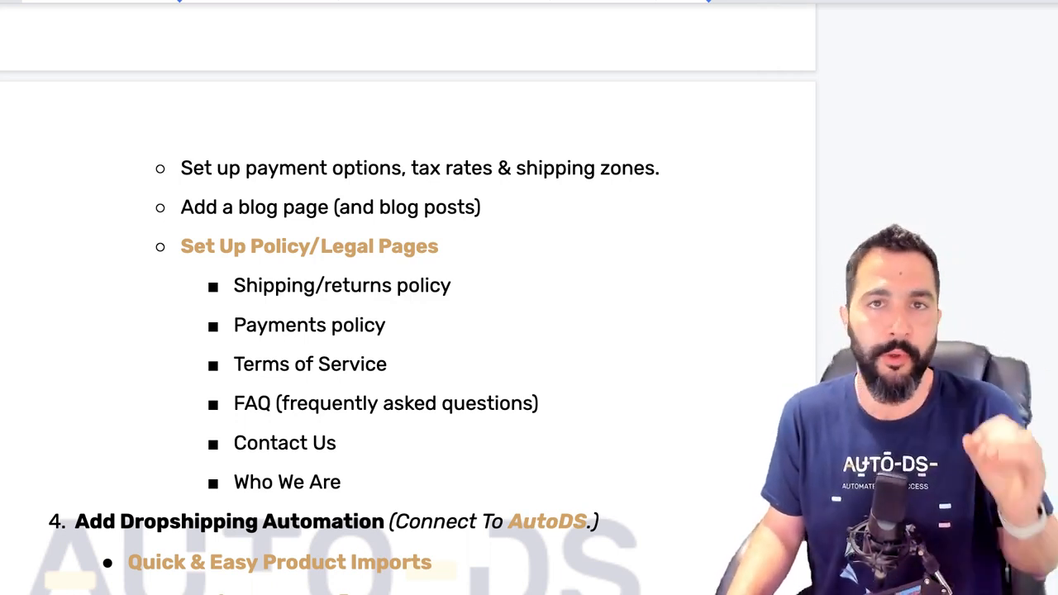
scroll(410, 324, down, 2)
scroll(410, 304, down, 1)
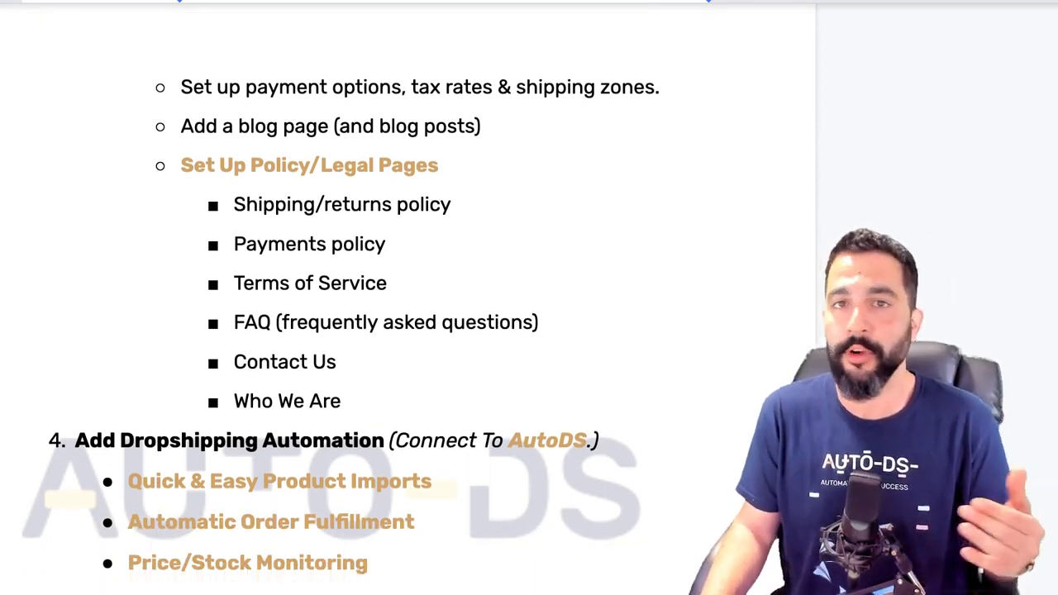
drag(342, 403, 232, 205)
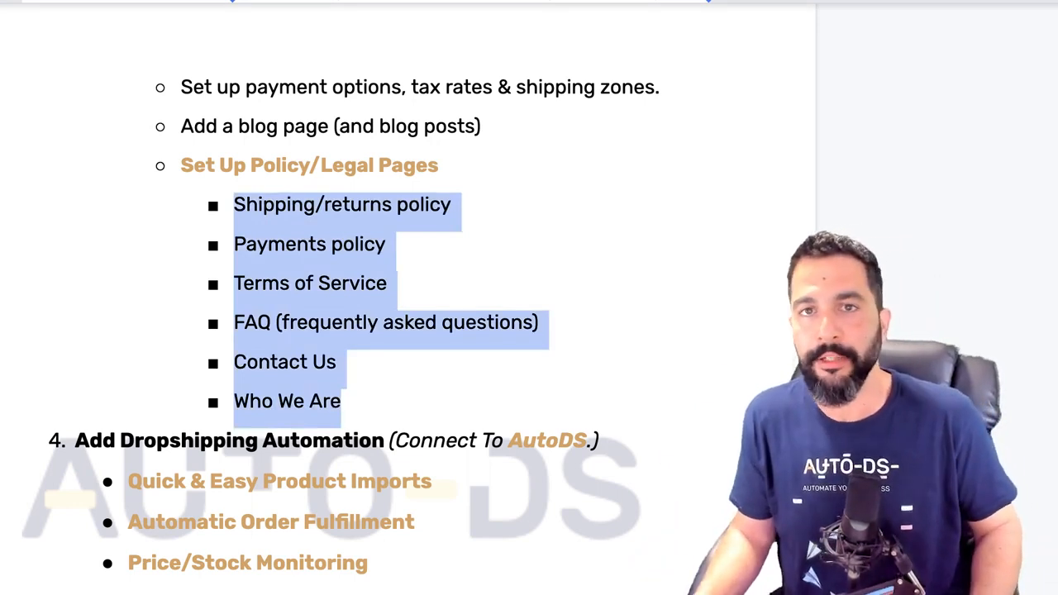
scroll(331, 331, down, 5)
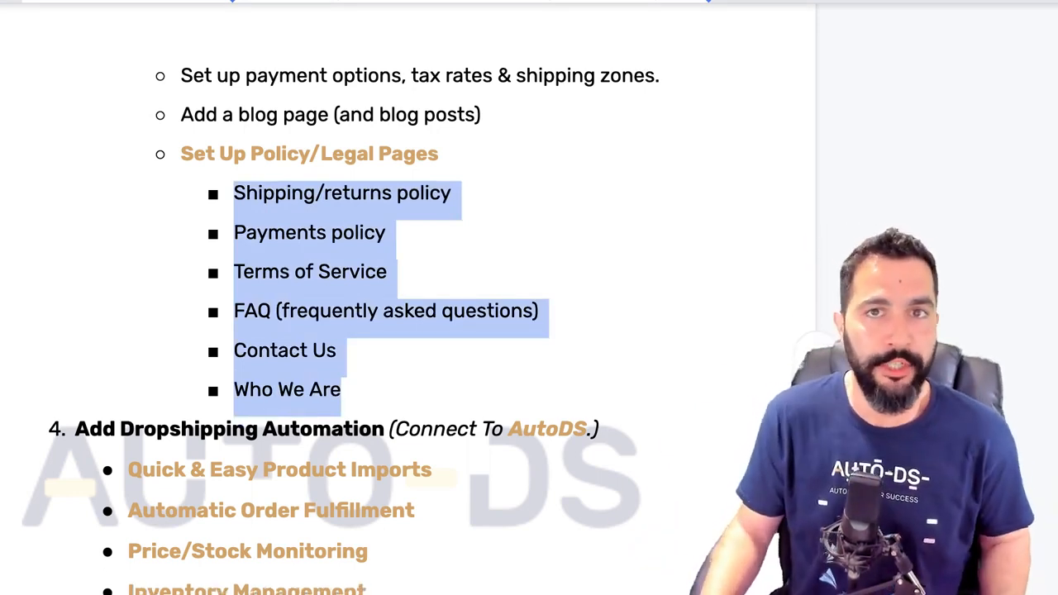
Review the Add Dropshipping Automation section and highlight the four import methods under Import Your First Product.
scroll(330, 298, down, 3)
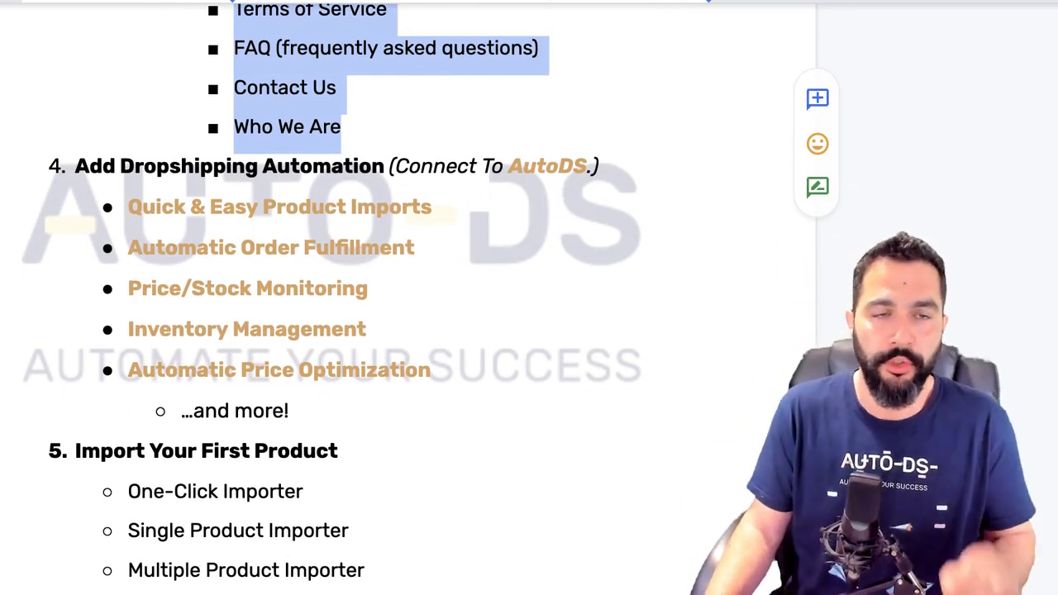
scroll(232, 166, down, 1)
click(232, 148)
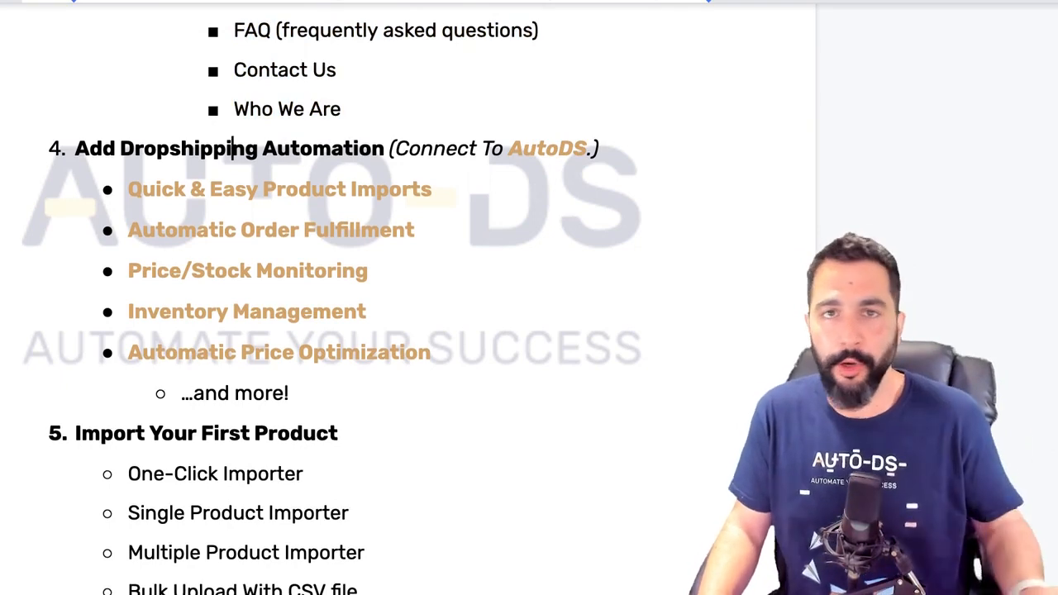
scroll(330, 298, down, 6)
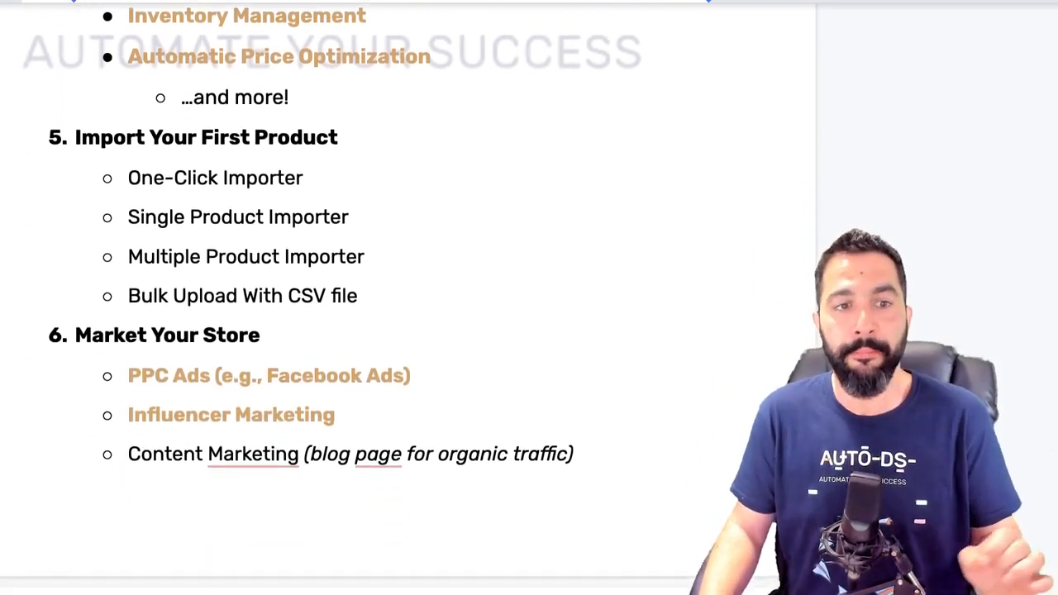
drag(128, 127, 76, 283)
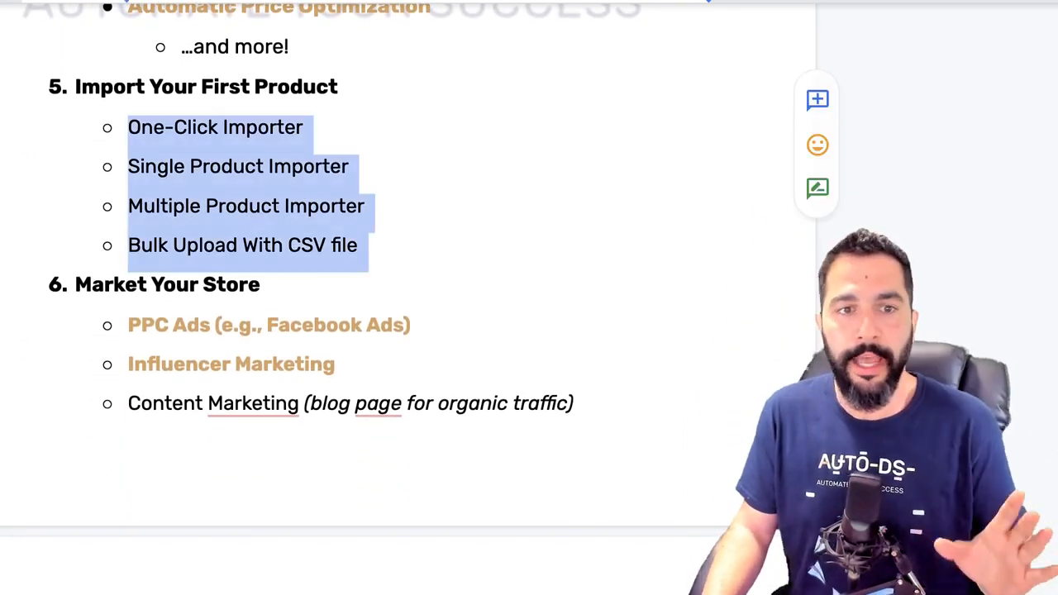
click(361, 246)
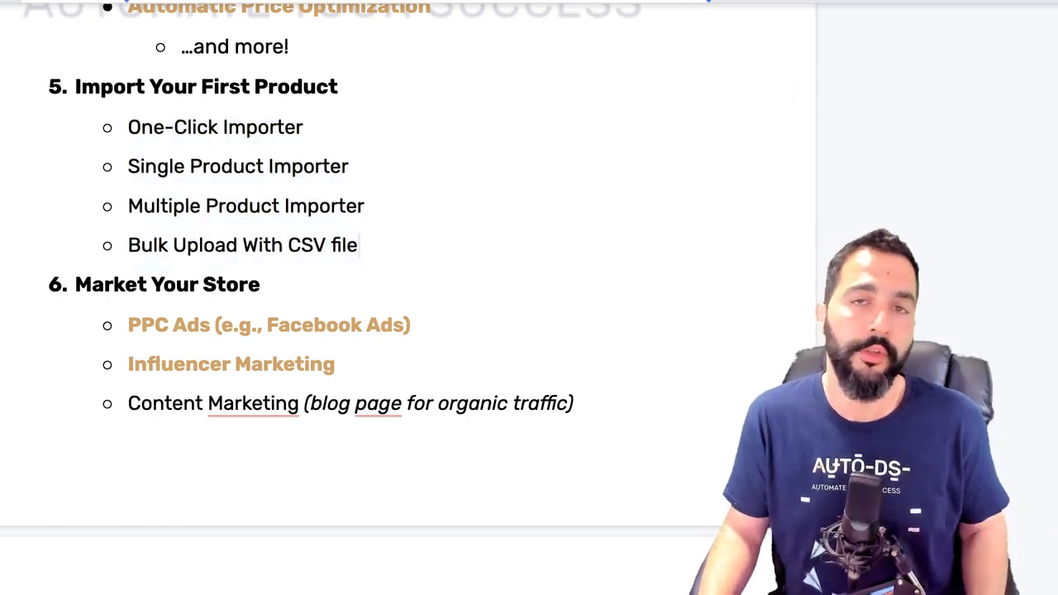
Go over the Market Your Store methods and preview the AutoDS Audience Research Spreadsheet link in the tip.
scroll(344, 292, down, 3)
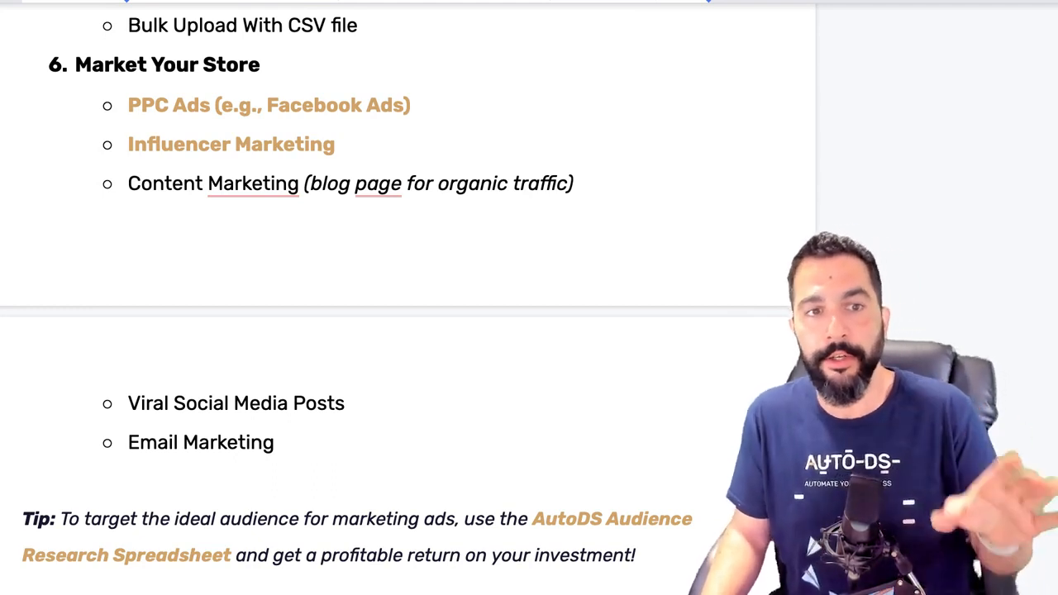
click(253, 145)
double_click(356, 147)
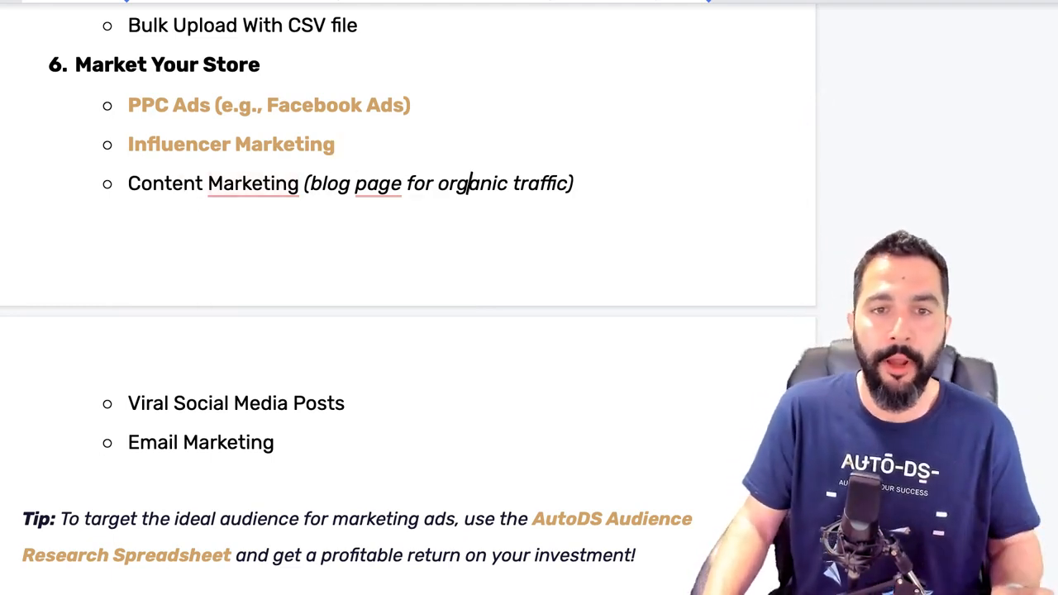
scroll(384, 306, down, 5)
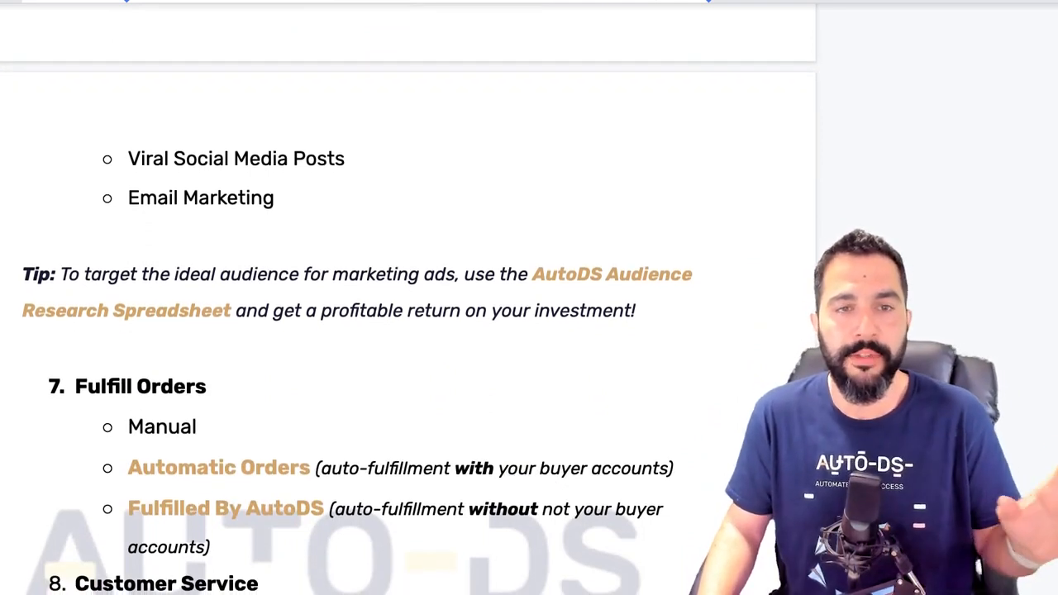
scroll(409, 316, down, 2)
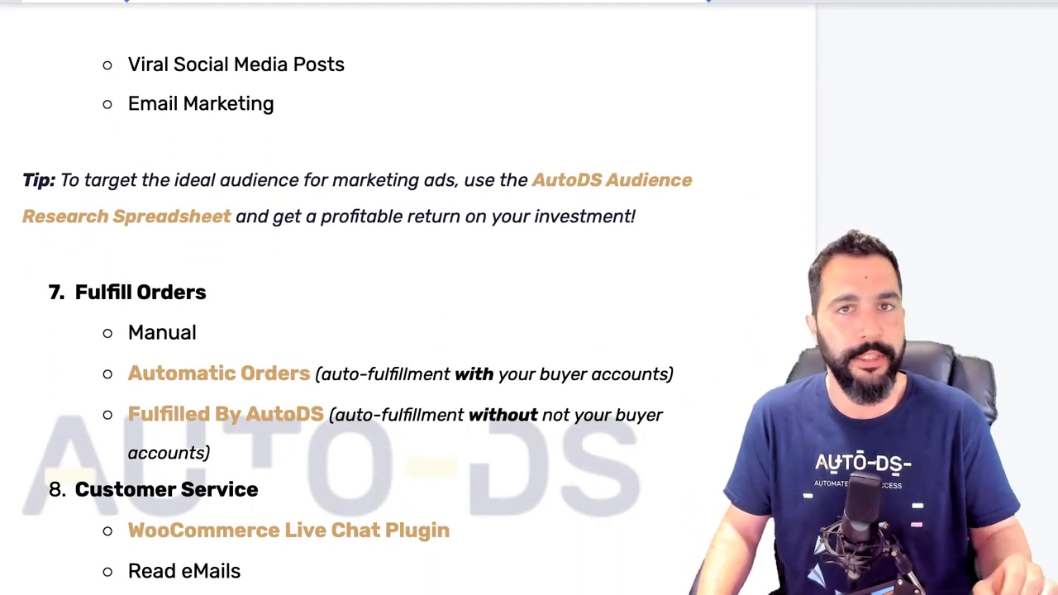
click(593, 180)
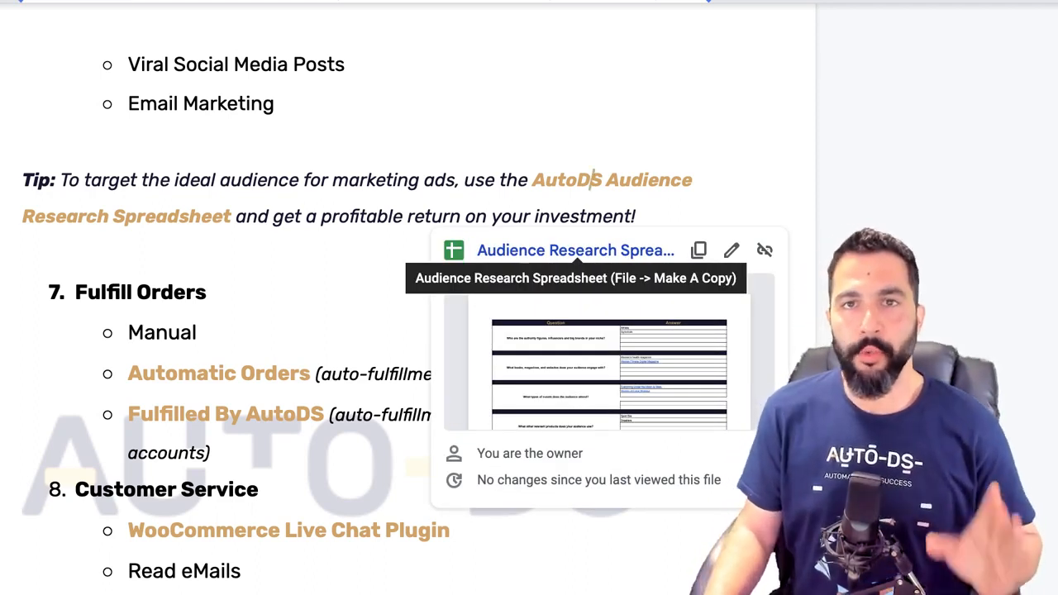
double_click(281, 126)
Read the Fulfill Orders section covering Manual, Automatic Orders and Fulfilled By AutoDS.
scroll(409, 297, down, 1)
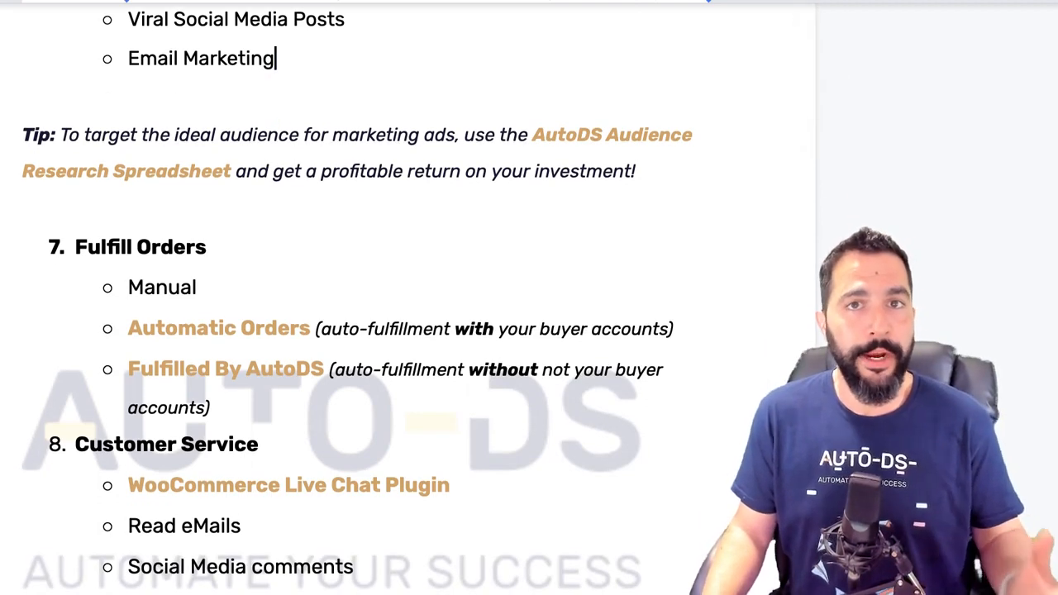
scroll(356, 298, down, 1)
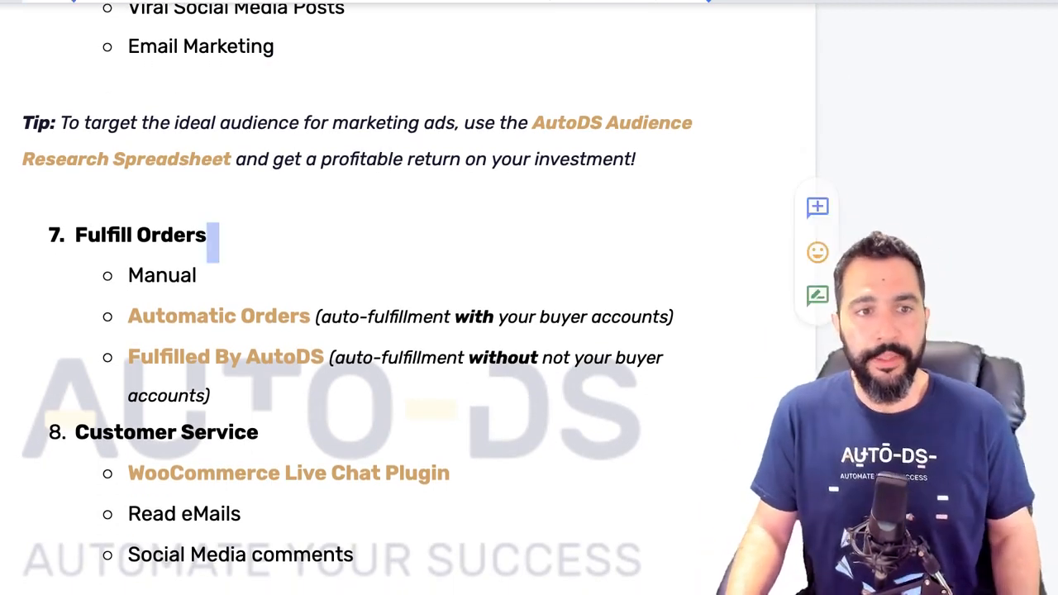
scroll(355, 298, down, 3)
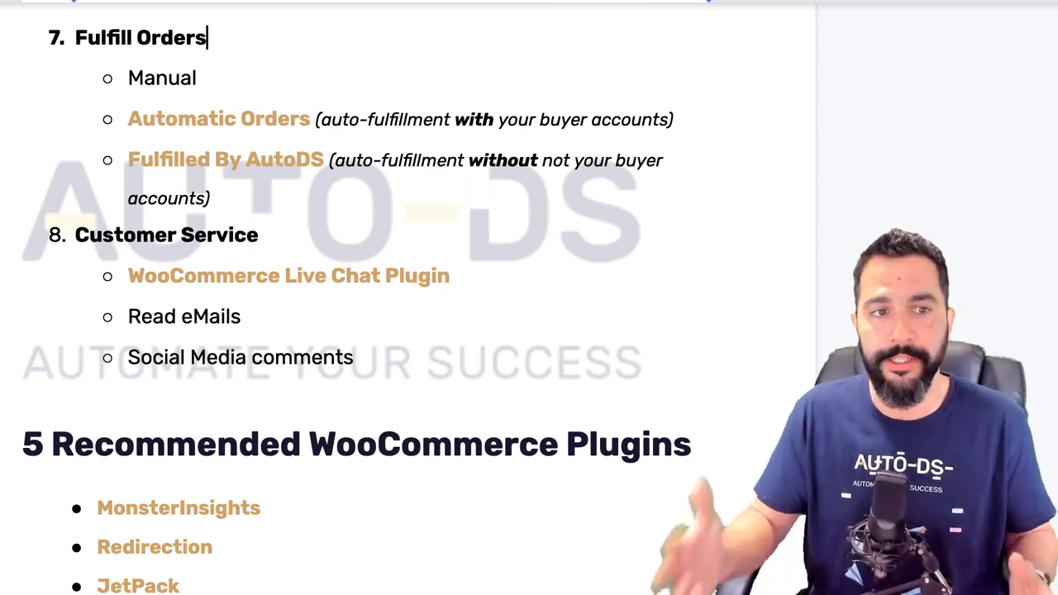
Open the WooCommerce Live Chat Plugin link listed under Customer Service.
scroll(356, 306, down, 1)
click(237, 222)
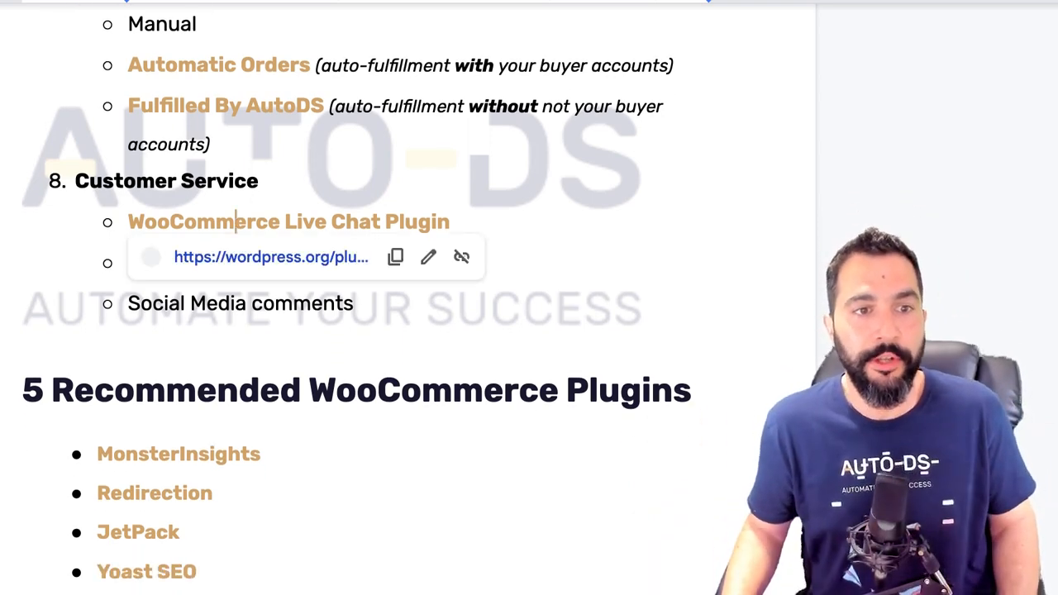
click(272, 257)
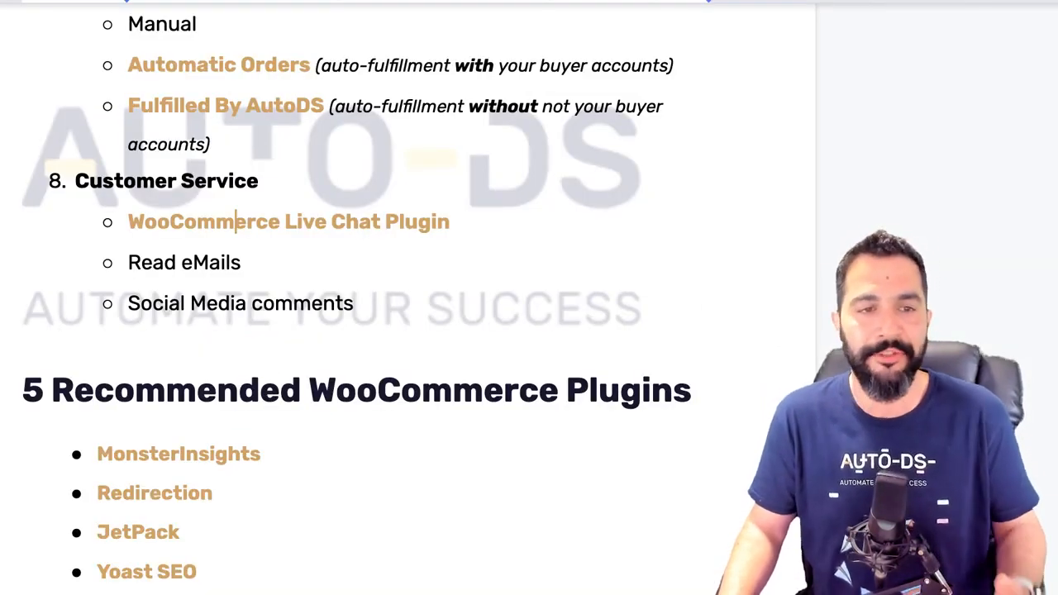
Highlight the Read eMails and Social Media comments items, and continue to the 5 Recommended WooCommerce Plugins list.
click(245, 264)
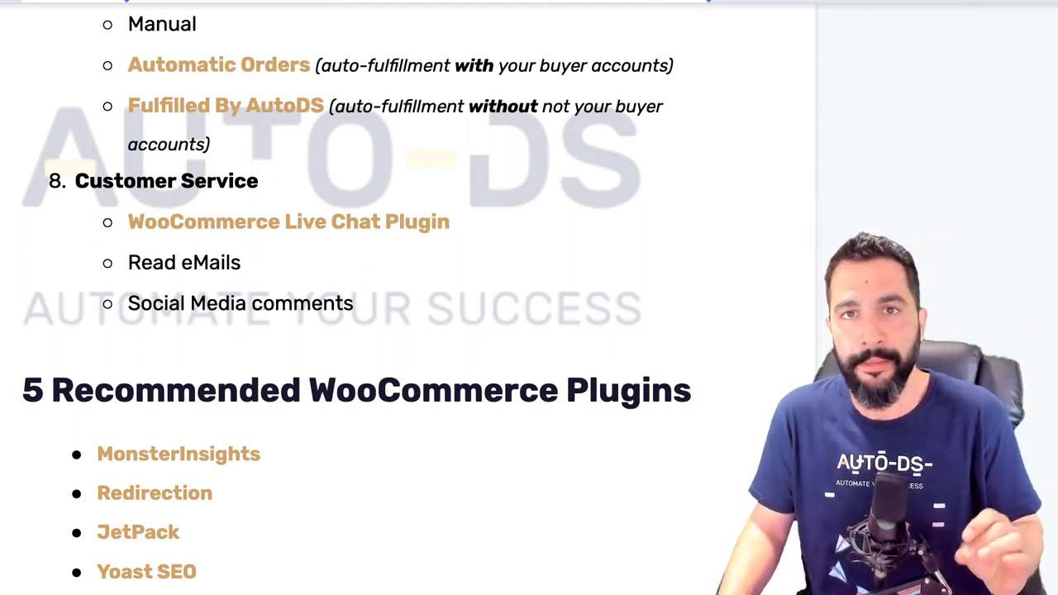
scroll(406, 298, down, 1)
key(ctrl+shift+Left)
key(ctrl+shift+Left)
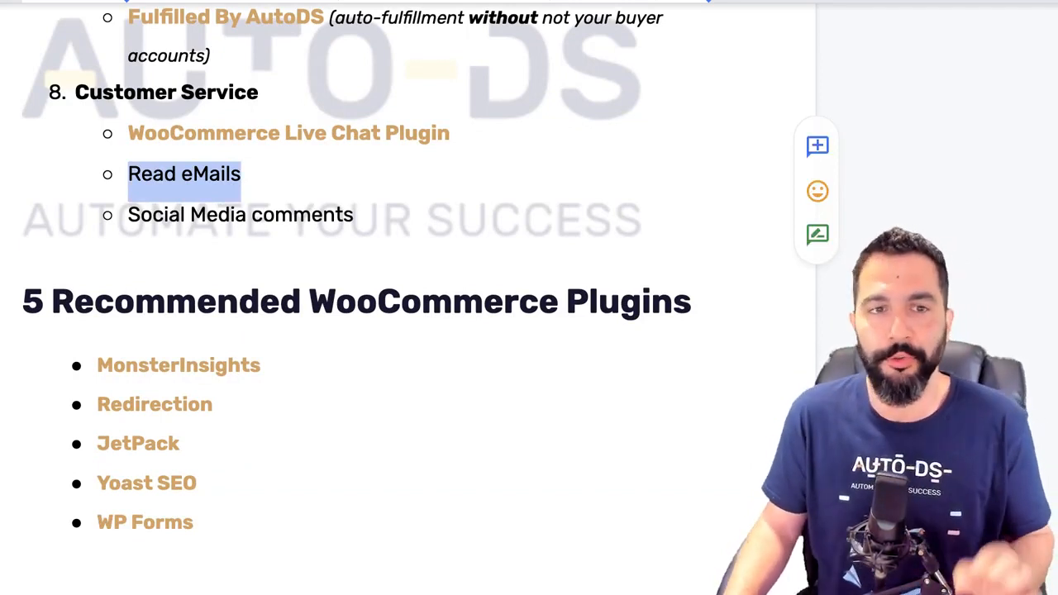
triple_click(248, 215)
click(232, 215)
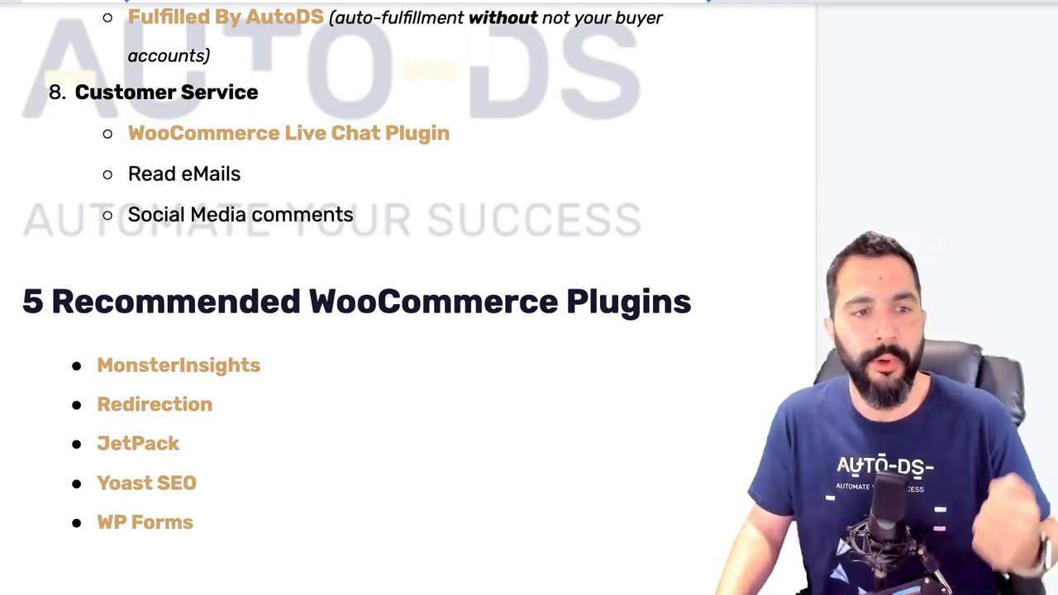
scroll(356, 298, down, 5)
scroll(346, 272, down, 2)
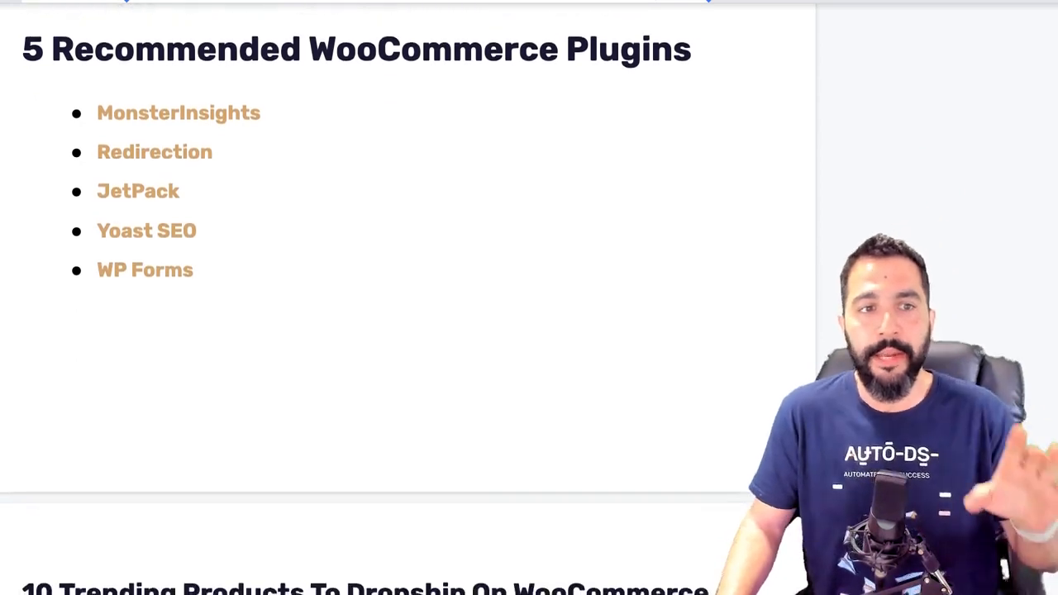